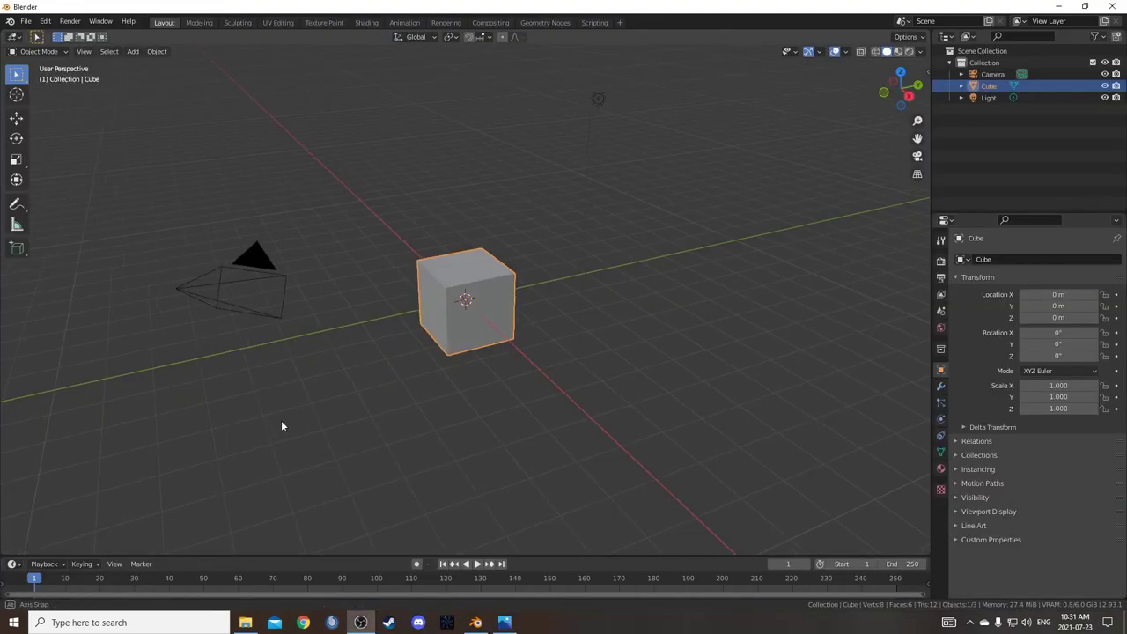
Delete the default cube and add a plane at the world origin.
{"action": "middle_click_drag", "start_coordinate": [282, 421], "coordinate": [534, 393]}
{"action": "middle_click_drag", "start_coordinate": [516, 340], "coordinate": [513, 329]}
{"action": "key", "text": "x"}
{"action": "left_click", "coordinate": [511, 330]}
{"action": "key", "text": "shift+a"}
{"action": "left_click", "coordinate": [563, 331]}
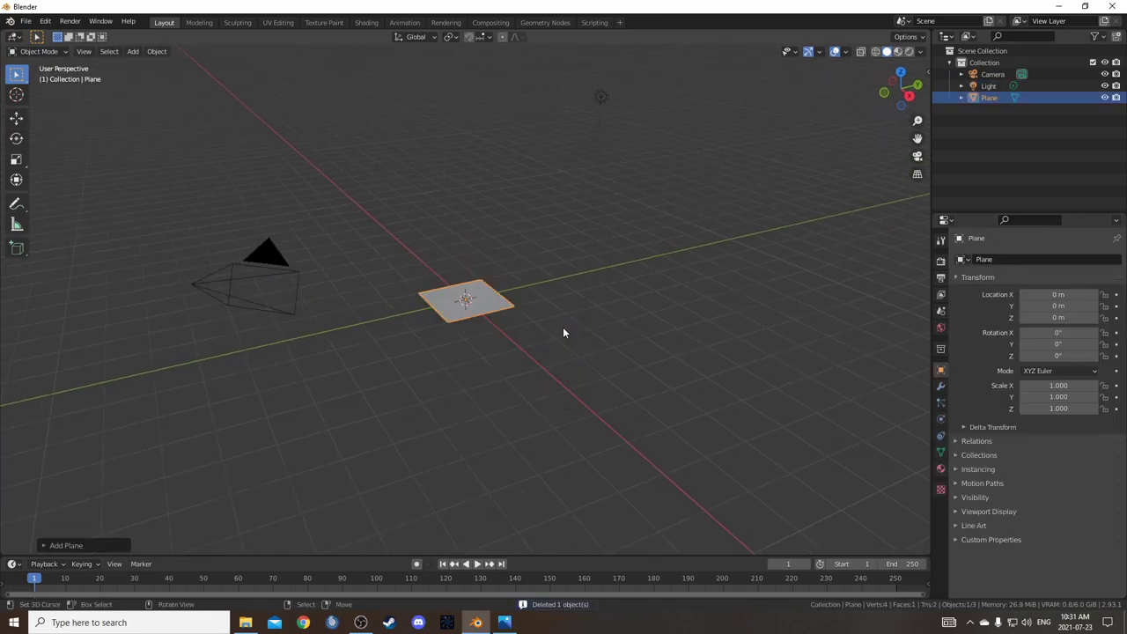
Turn the main 3D viewport into a Shader Editor, assign the existing Material to the plane, and hide the sidebar.
{"action": "left_click", "coordinate": [14, 37]}
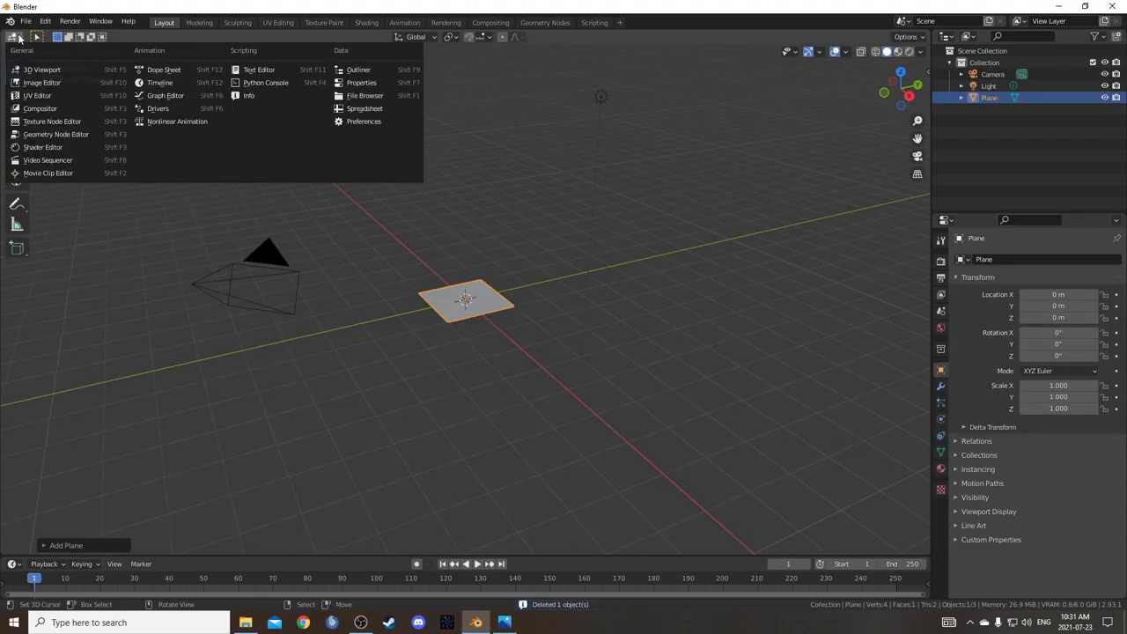
{"action": "left_click", "coordinate": [42, 147]}
{"action": "left_click", "coordinate": [438, 36]}
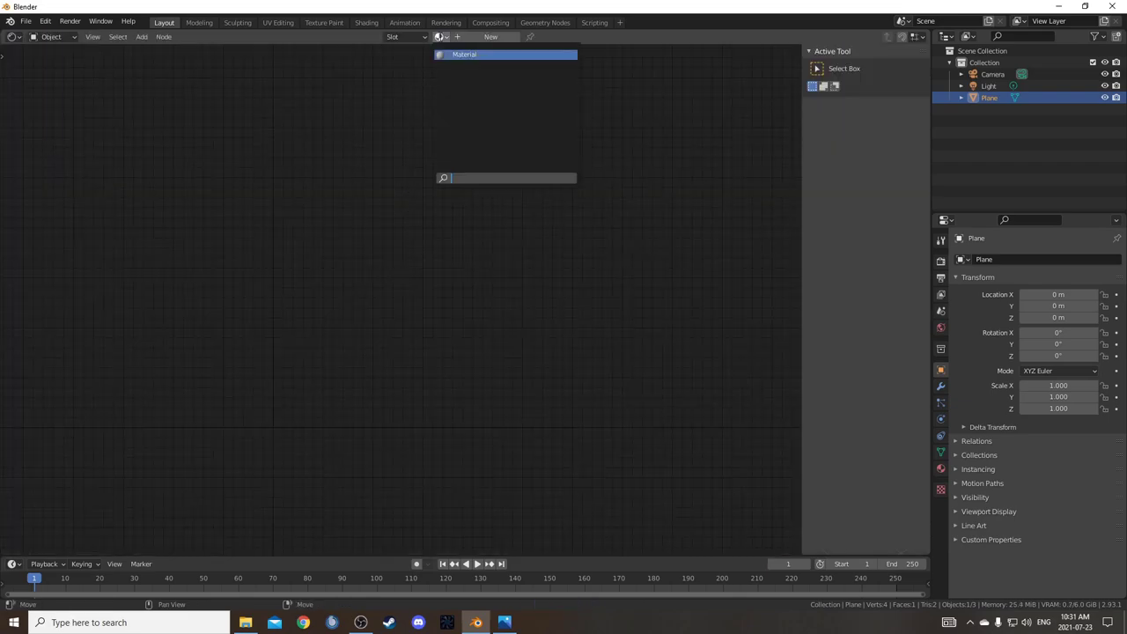
{"action": "left_click", "coordinate": [493, 55]}
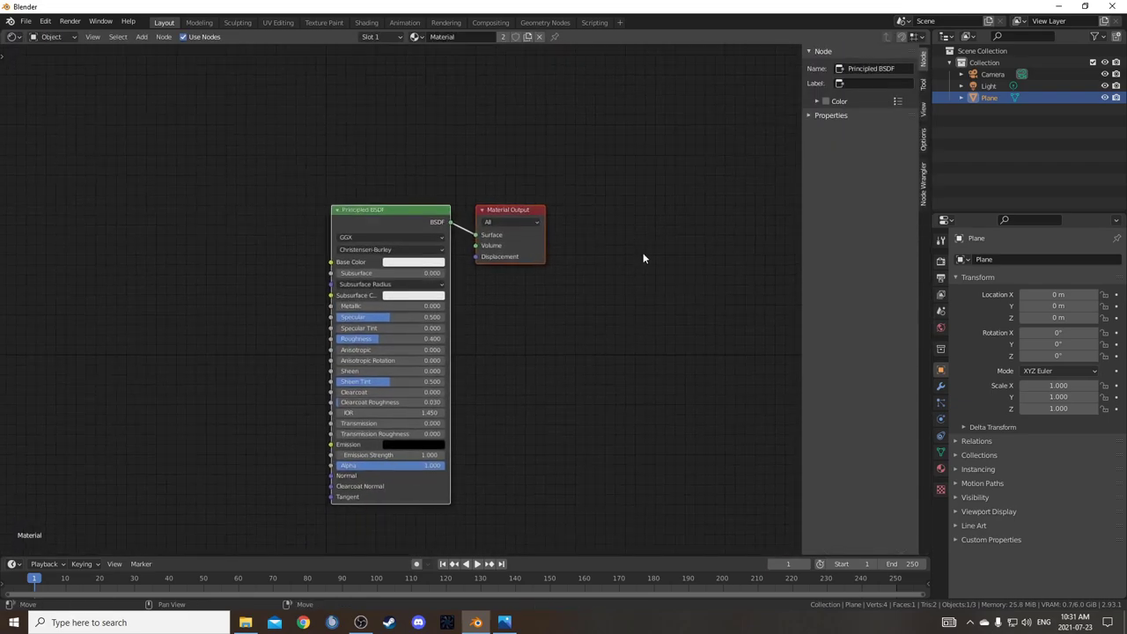
{"action": "key", "text": "n"}
{"action": "scroll", "coordinate": [476, 393], "scroll_direction": "up", "scroll_amount": 3}
{"action": "middle_click_drag", "start_coordinate": [462, 403], "coordinate": [627, 326]}
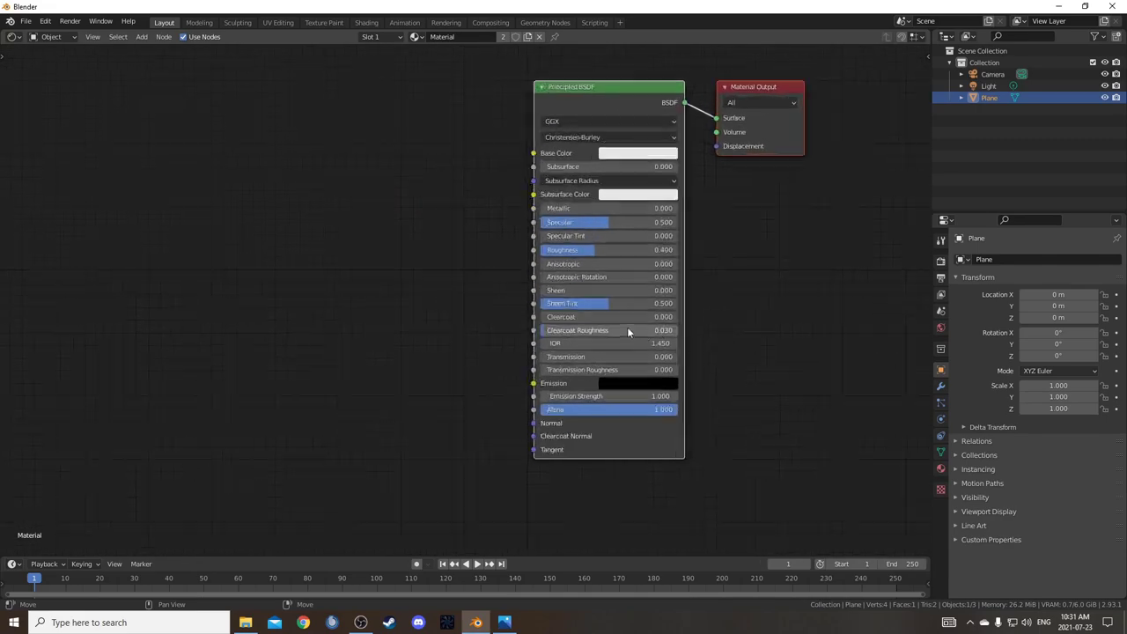
Replace the Outliner with a 3D Viewport, enlarge that area, and show the plane in Rendered shading.
{"action": "left_click", "coordinate": [947, 36]}
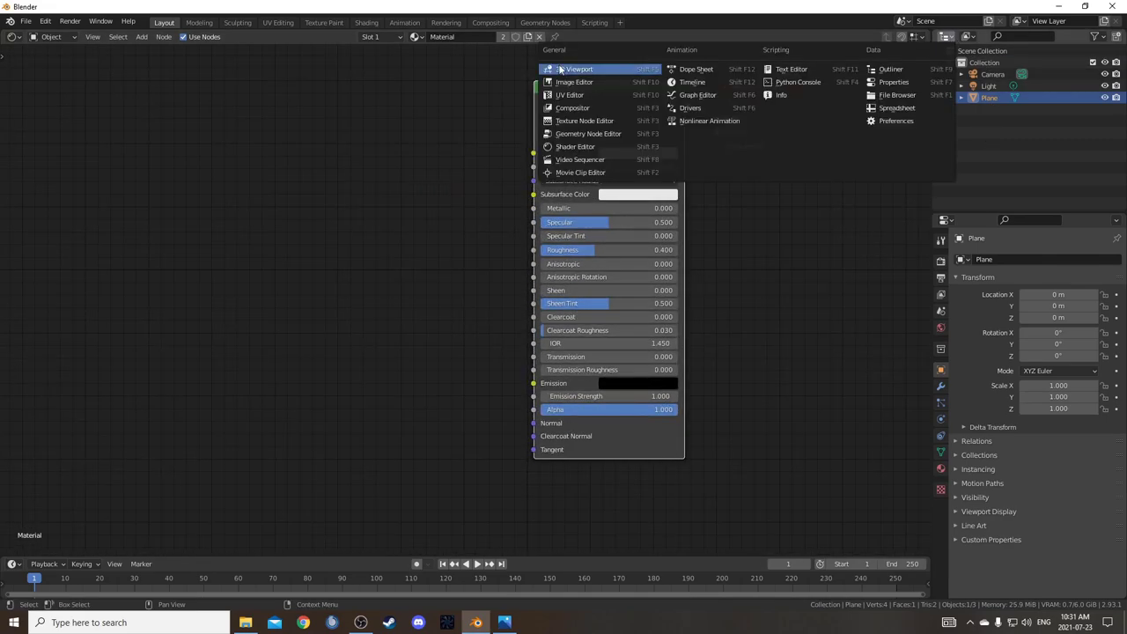
{"action": "left_click", "coordinate": [568, 70]}
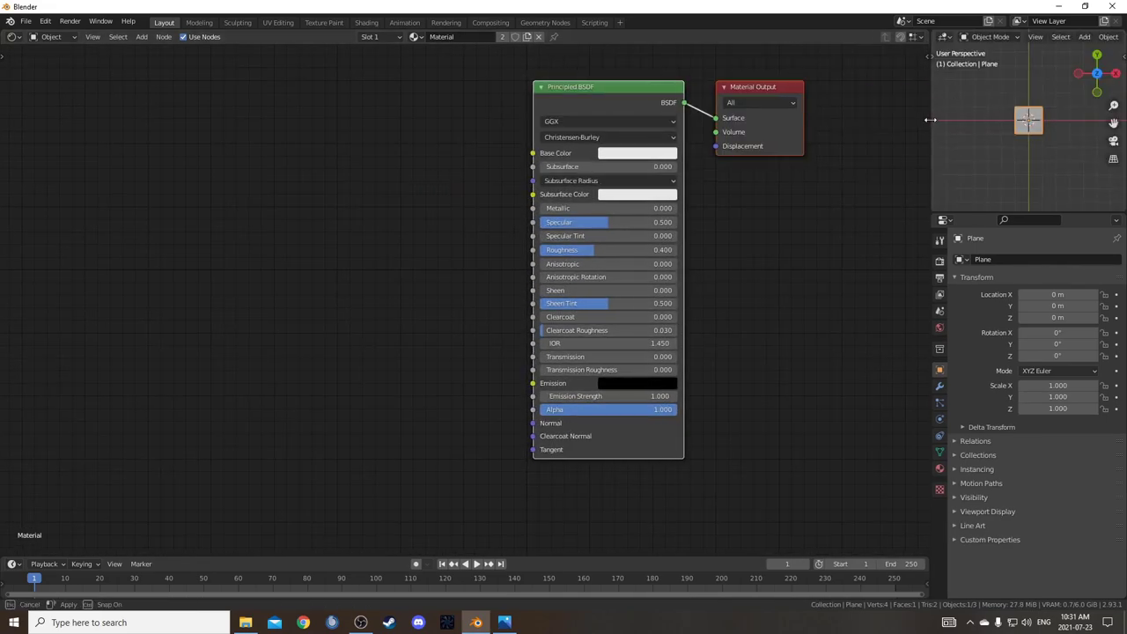
{"action": "left_click_drag", "start_coordinate": [932, 120], "coordinate": [896, 133]}
{"action": "left_click_drag", "start_coordinate": [965, 213], "coordinate": [969, 261]}
{"action": "scroll", "coordinate": [975, 200], "scroll_direction": "up", "scroll_amount": 4}
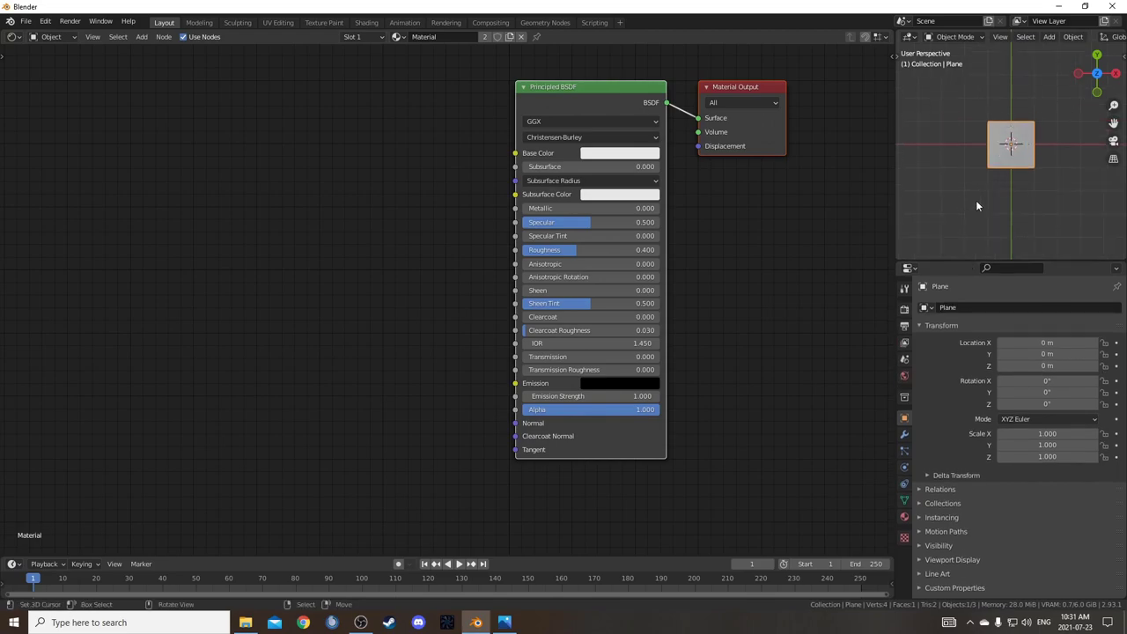
{"action": "key", "text": "z"}
{"action": "left_click", "coordinate": [984, 110]}
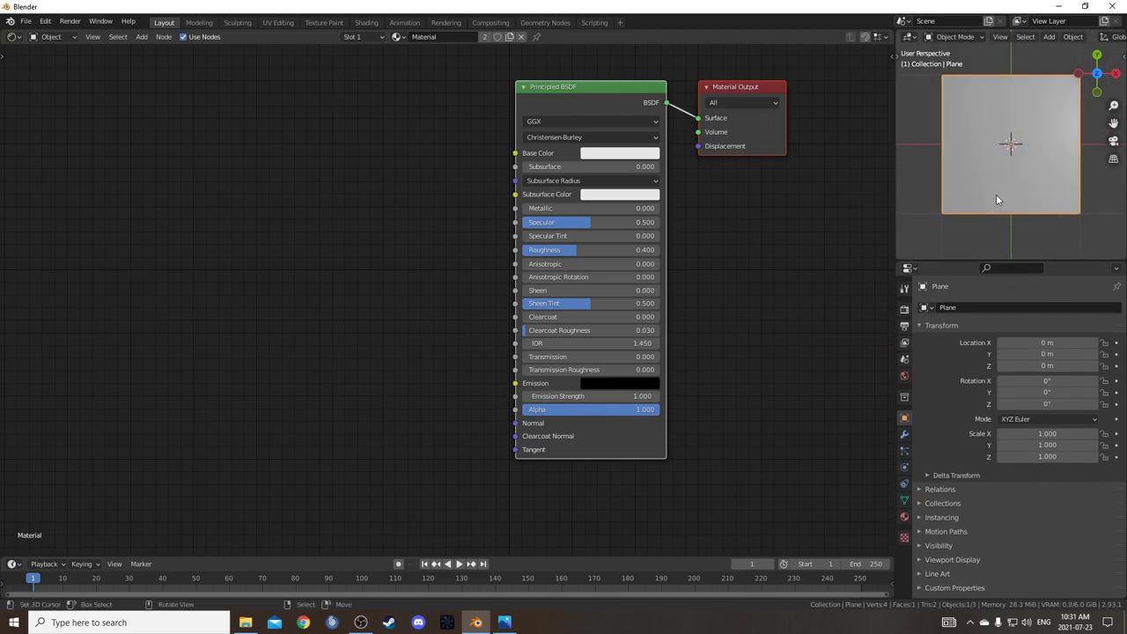
Set the render engine to Cycles and the render device to GPU Compute.
{"action": "left_click", "coordinate": [904, 311]}
{"action": "left_click", "coordinate": [1024, 304]}
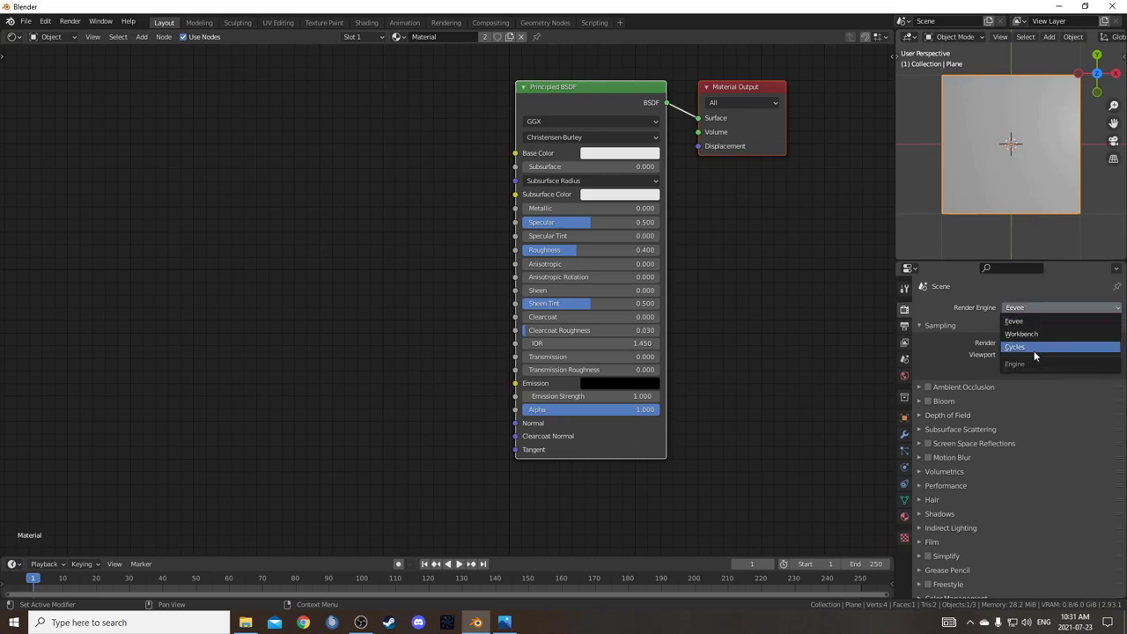
{"action": "left_click", "coordinate": [1034, 351]}
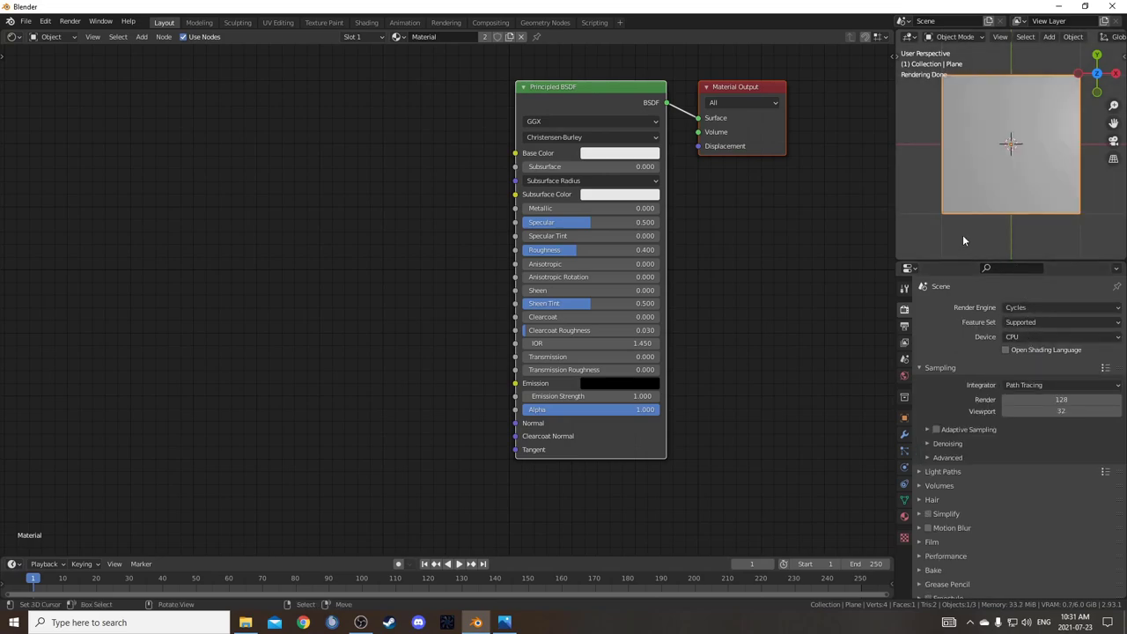
{"action": "scroll", "coordinate": [967, 173], "scroll_direction": "up", "scroll_amount": 1}
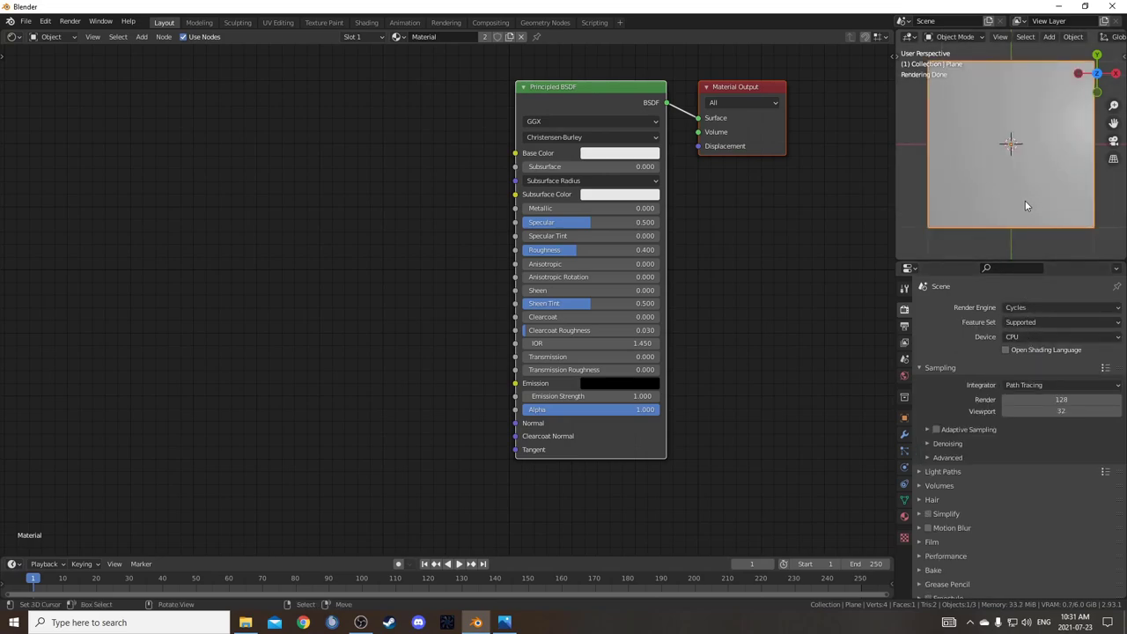
{"action": "left_click", "coordinate": [1045, 336]}
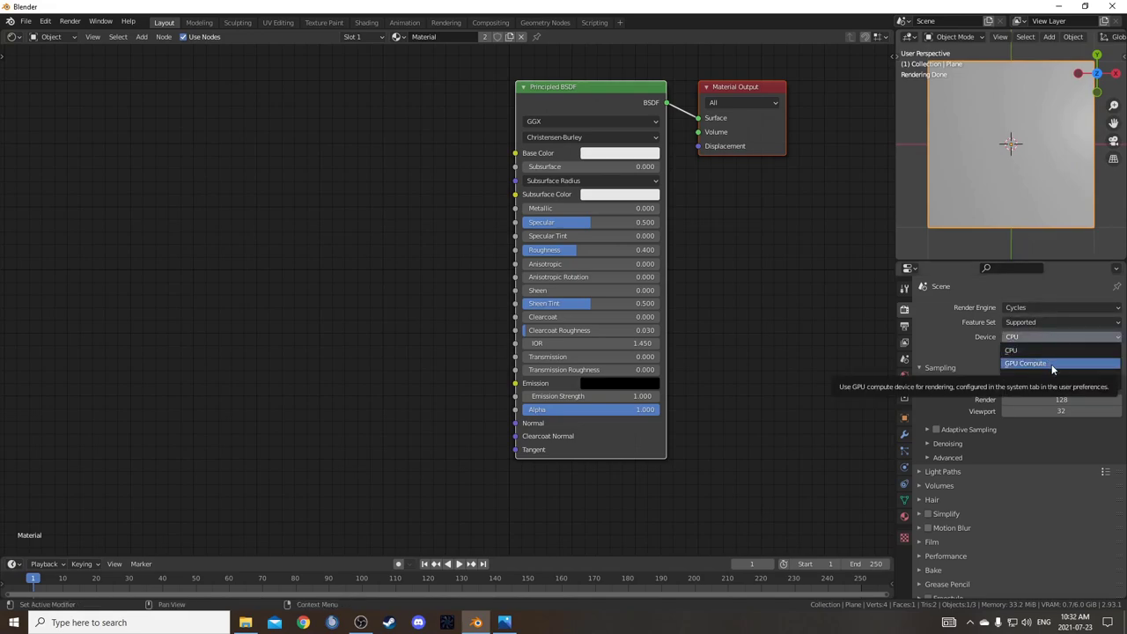
{"action": "left_click", "coordinate": [1051, 363]}
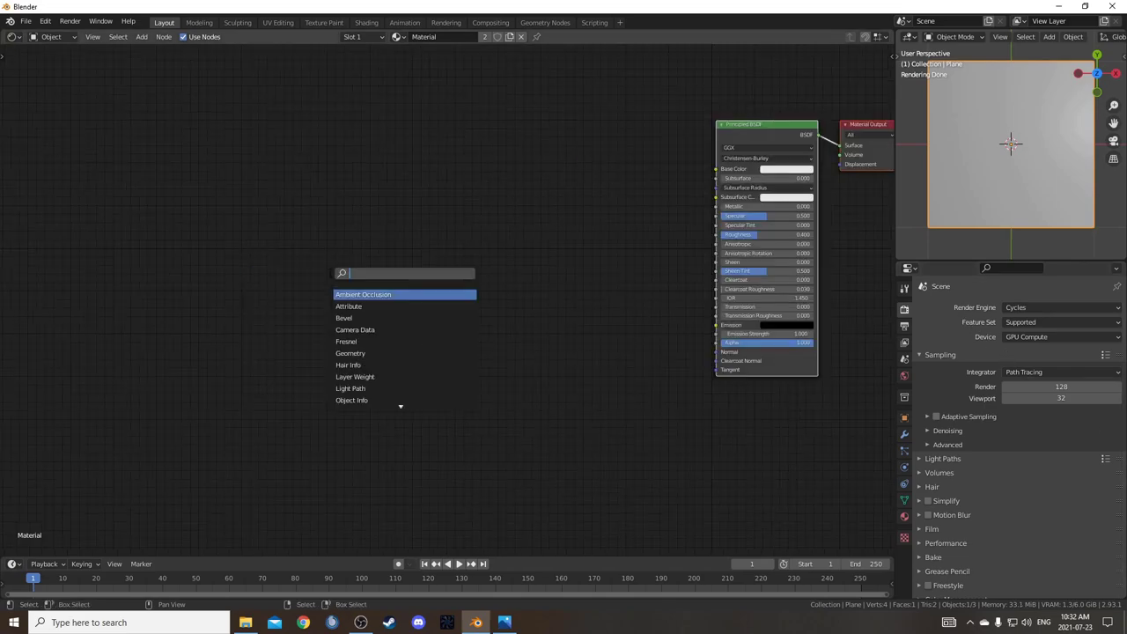
Add a Texture Coordinate node well before the Principled BSDF and preview its UV output on the plane.
{"action": "type", "text": "coo"}
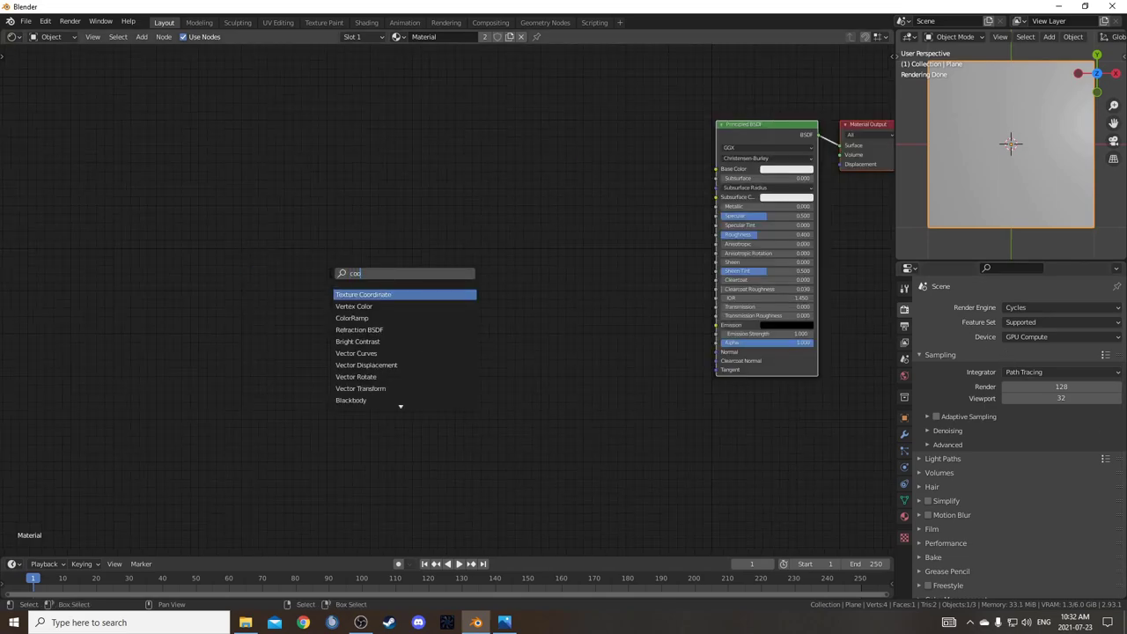
{"action": "key", "text": "Return"}
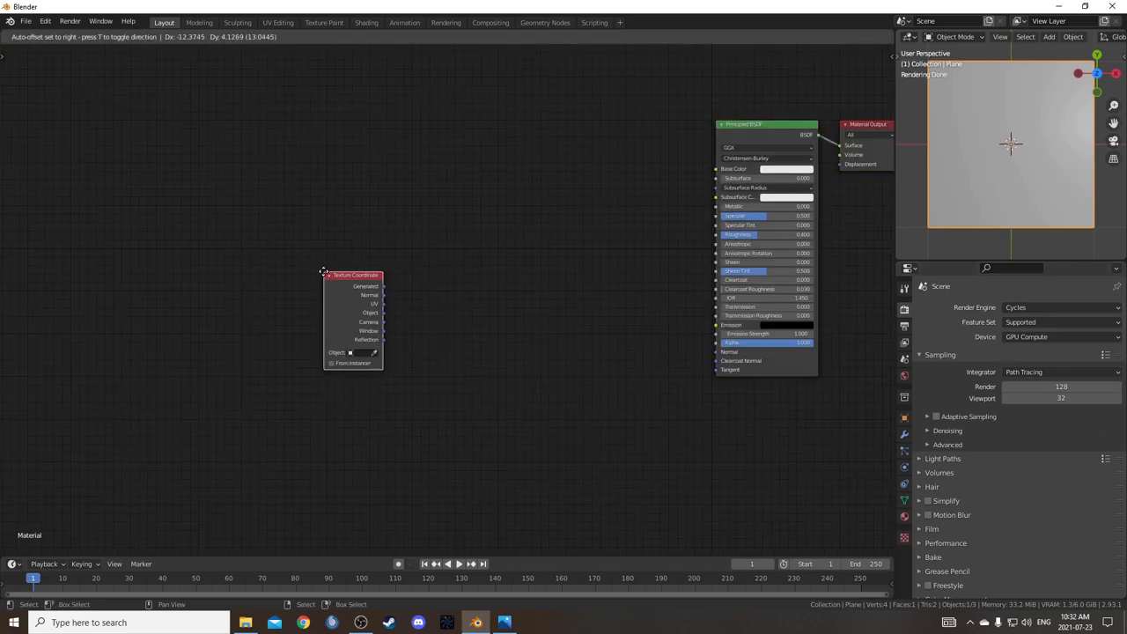
{"action": "left_click", "coordinate": [264, 216]}
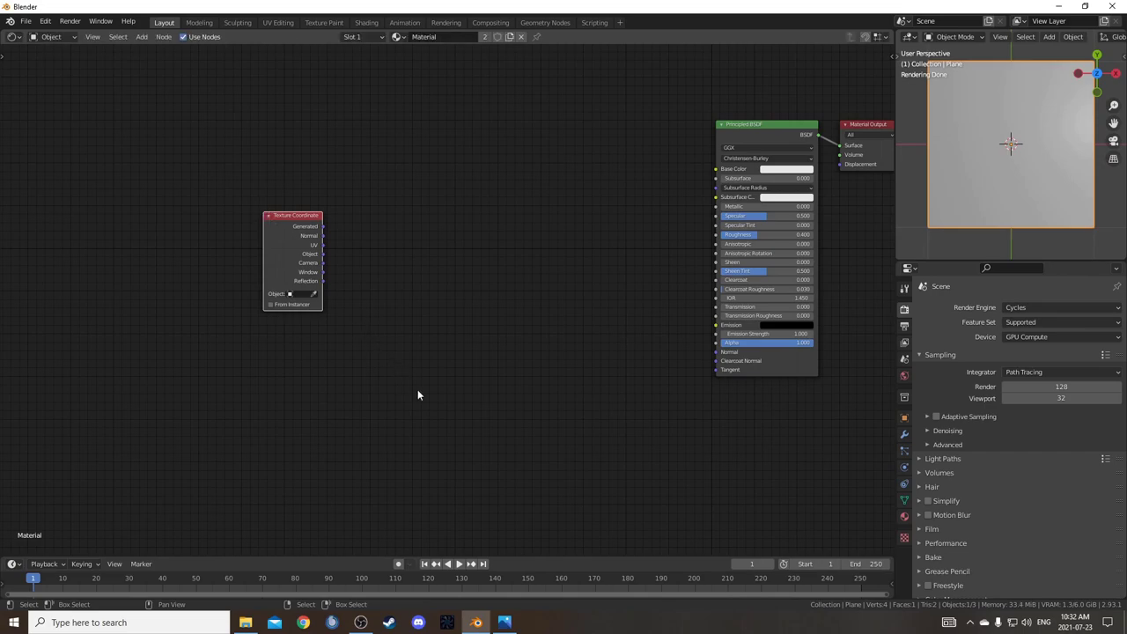
{"action": "middle_click_drag", "start_coordinate": [445, 400], "coordinate": [471, 413]}
{"action": "left_click", "coordinate": [310, 245], "text": "ctrl+shift"}
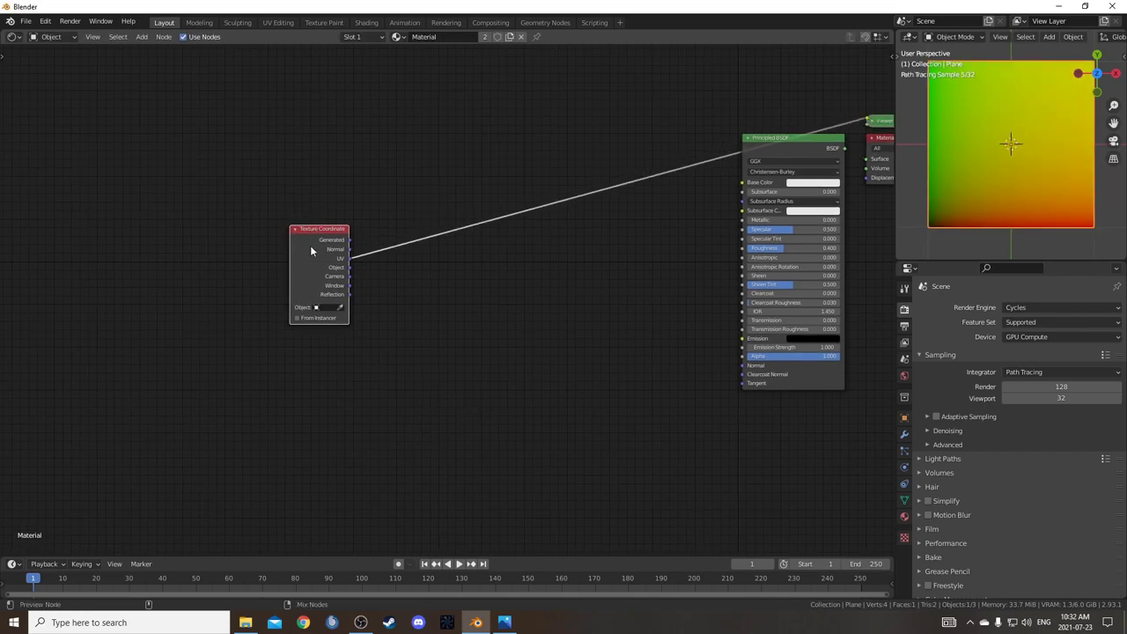
{"action": "left_click_drag", "start_coordinate": [314, 249], "coordinate": [200, 238]}
{"action": "scroll", "coordinate": [388, 328], "scroll_direction": "up", "scroll_amount": 3}
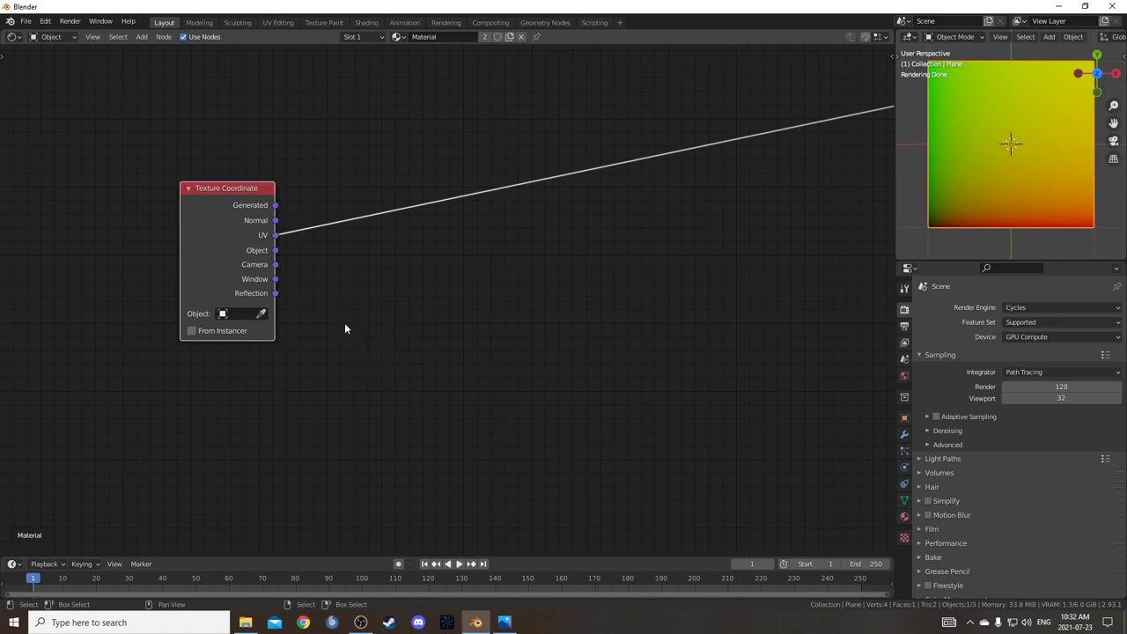
Insert a Separate XYZ node on the UV link so its X output feeds the preview.
{"action": "middle_click_drag", "start_coordinate": [394, 327], "coordinate": [284, 370]}
{"action": "scroll", "coordinate": [534, 320], "scroll_direction": "up", "scroll_amount": 1}
{"action": "scroll", "coordinate": [450, 310], "scroll_direction": "down", "scroll_amount": 4}
{"action": "middle_click_drag", "start_coordinate": [394, 317], "coordinate": [474, 358]}
{"action": "middle_click_drag", "start_coordinate": [433, 389], "coordinate": [429, 381]}
{"action": "scroll", "coordinate": [350, 373], "scroll_direction": "up", "scroll_amount": 1}
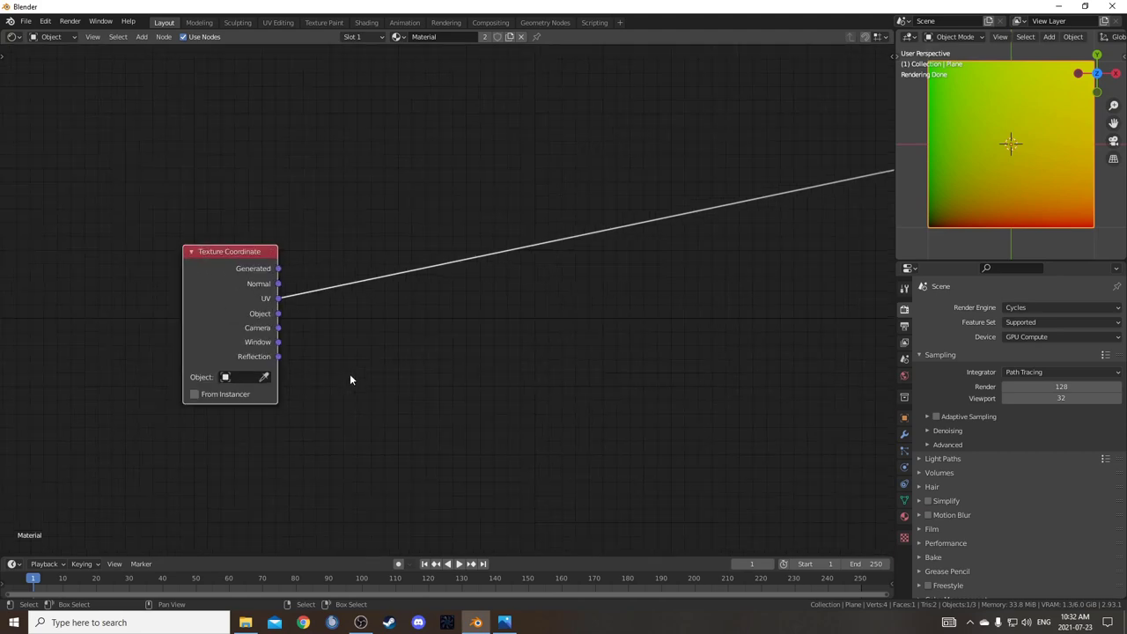
{"action": "key", "text": "shift+a"}
{"action": "type", "text": "sep"}
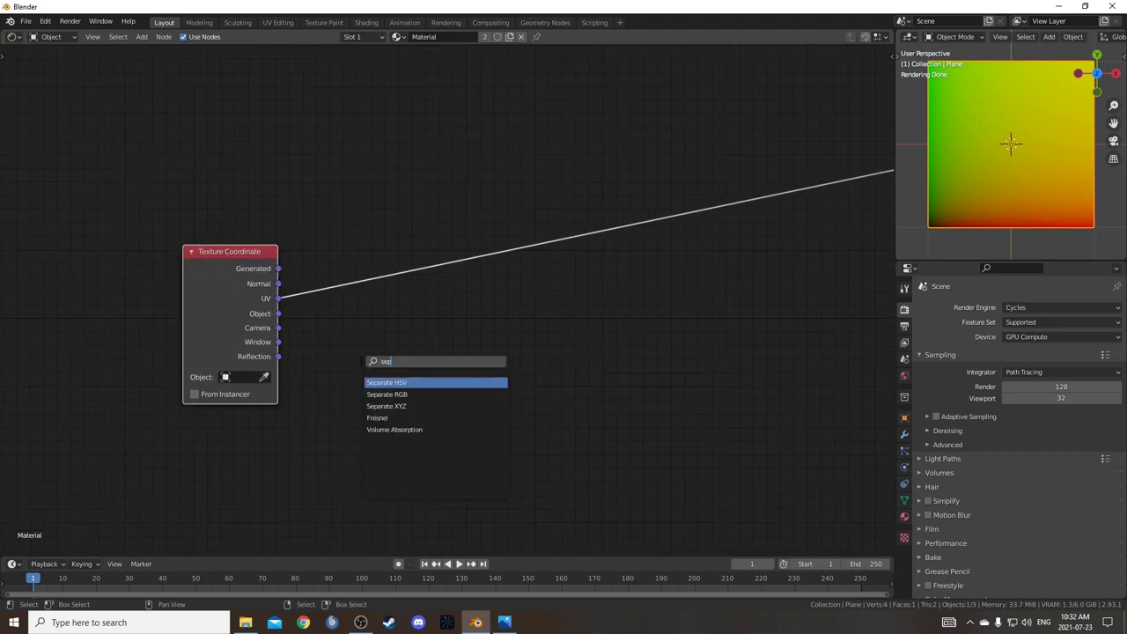
{"action": "key", "text": "Down"}
{"action": "key", "text": "Down"}
{"action": "key", "text": "Return"}
{"action": "left_click", "coordinate": [333, 219]}
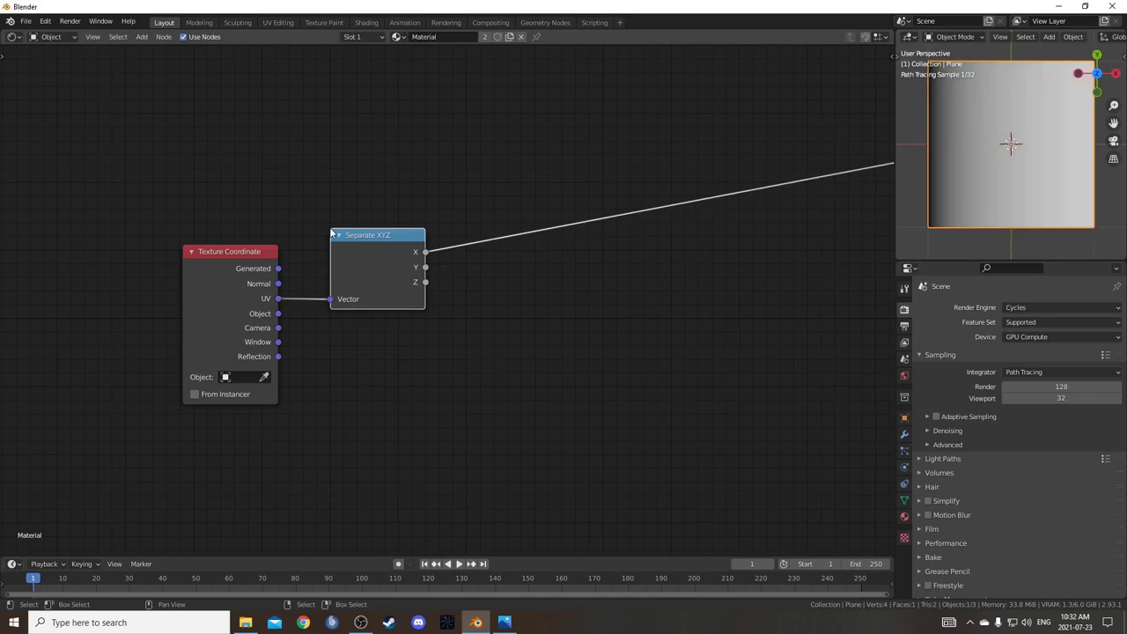
Insert a Map Range node on the link leaving the Separate XYZ node's X output.
{"action": "middle_click_drag", "start_coordinate": [569, 372], "coordinate": [534, 394]}
{"action": "key", "text": "shift+a"}
{"action": "left_click", "coordinate": [533, 394]}
{"action": "type", "text": "map"}
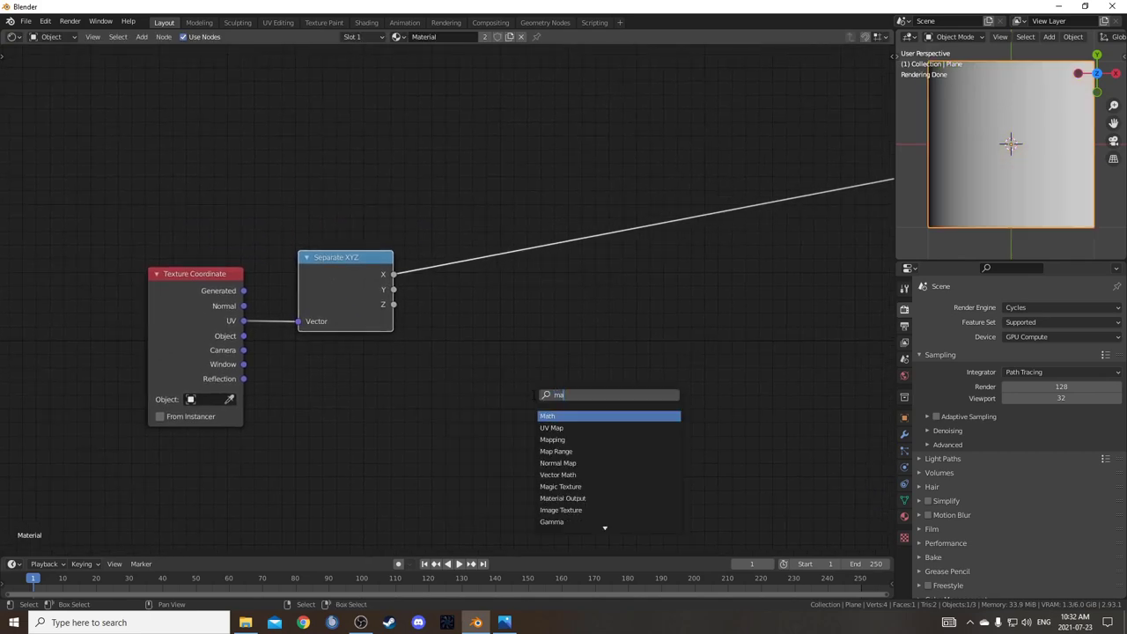
{"action": "key", "text": "Down"}
{"action": "key", "text": "Return"}
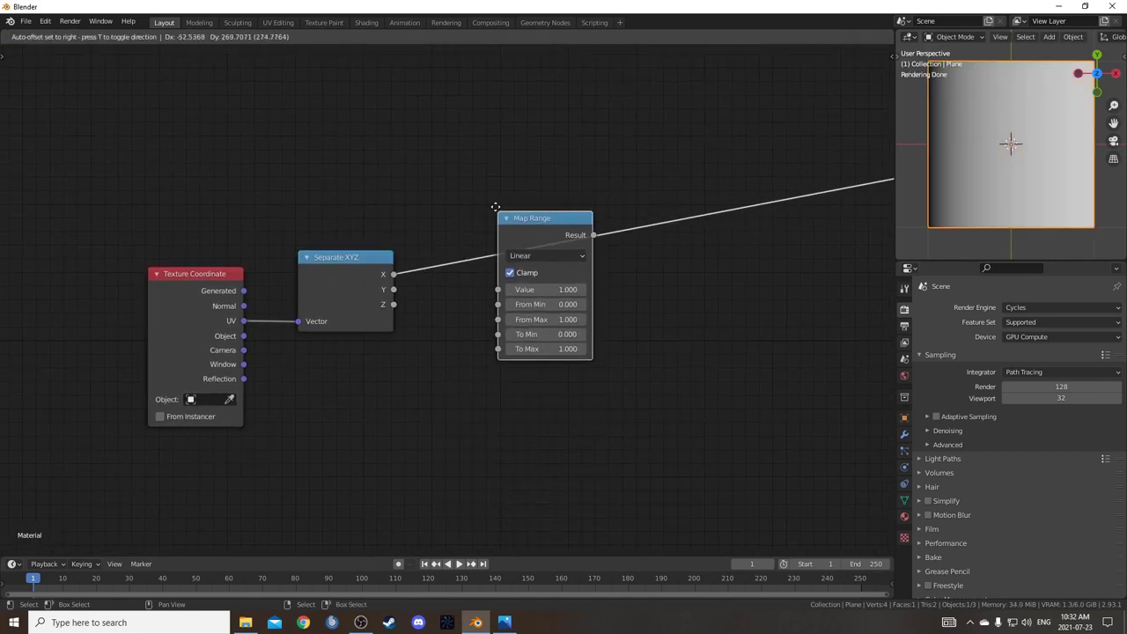
{"action": "left_click", "coordinate": [497, 208]}
{"action": "middle_click_drag", "start_coordinate": [721, 368], "coordinate": [702, 369]}
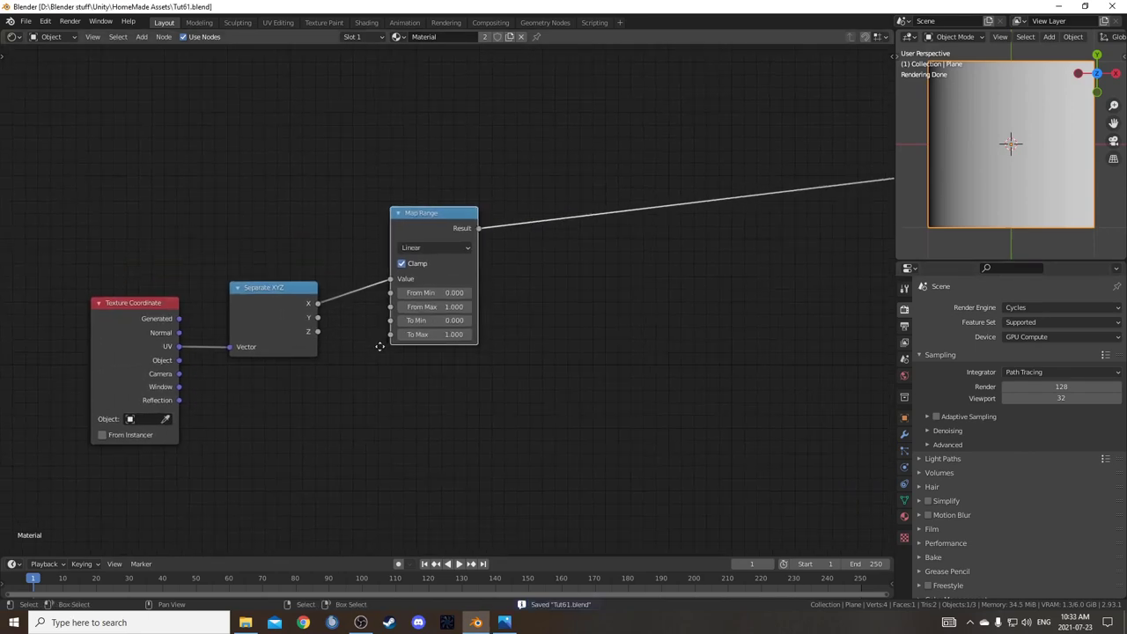
Set the Map Range node's interpolation to Stepped Linear with 5 steps.
{"action": "scroll", "coordinate": [411, 257], "scroll_direction": "up", "scroll_amount": 2}
{"action": "left_click", "coordinate": [435, 237]}
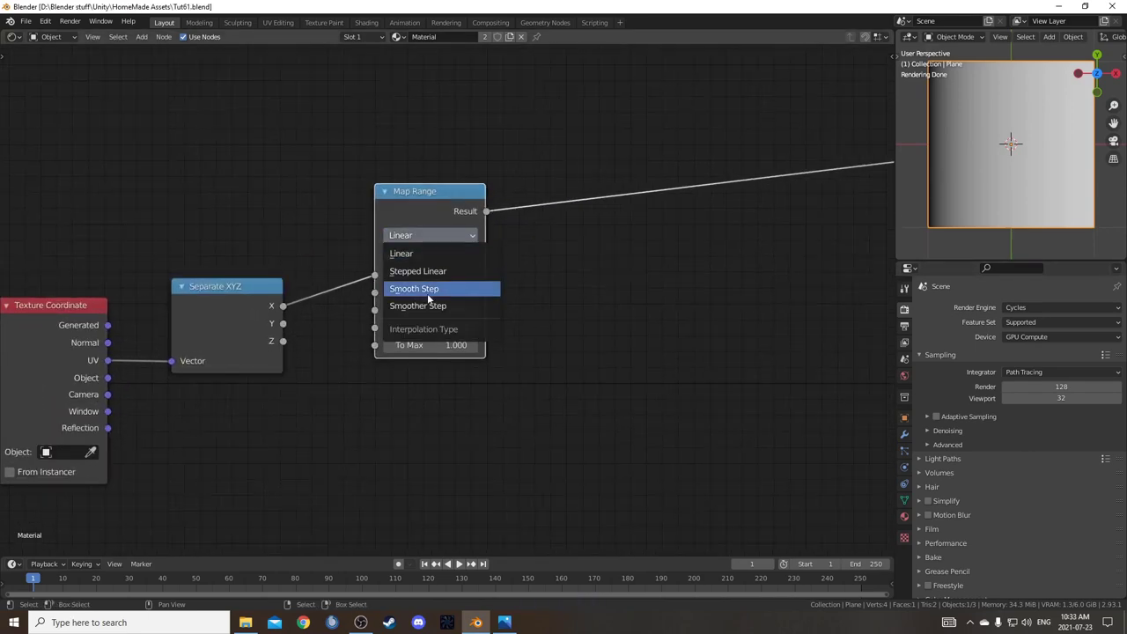
{"action": "left_click", "coordinate": [429, 274]}
{"action": "middle_click_drag", "start_coordinate": [465, 420], "coordinate": [515, 367]}
{"action": "left_click", "coordinate": [504, 314]}
{"action": "type", "text": "5"}
{"action": "key", "text": "Return"}
{"action": "middle_click_drag", "start_coordinate": [583, 305], "coordinate": [539, 339]}
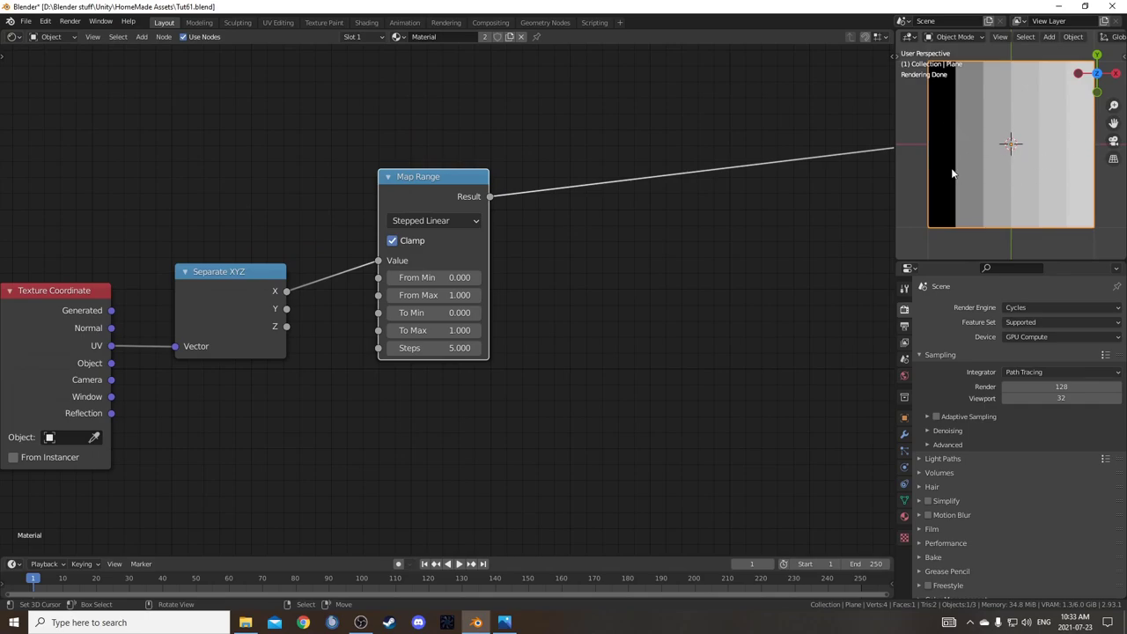
Move the Separate XYZ and Map Range nodes up, clear of the space beside the Texture Coordinate node.
{"action": "middle_click_drag", "start_coordinate": [449, 534], "coordinate": [485, 503]}
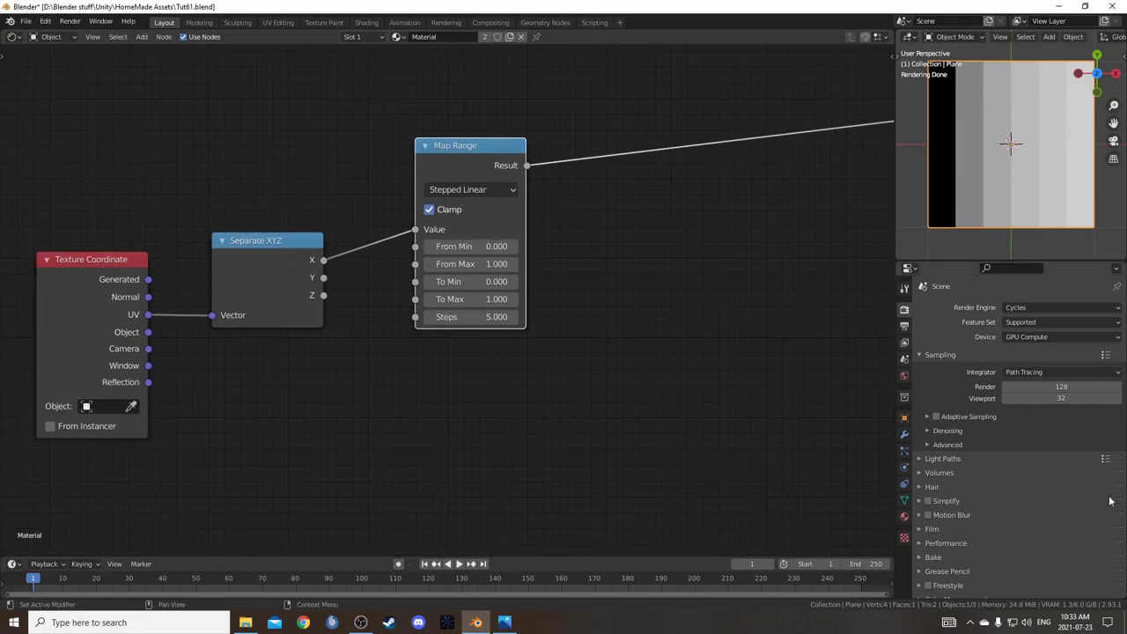
{"action": "scroll", "coordinate": [519, 422], "scroll_direction": "down", "scroll_amount": 4}
{"action": "left_click_drag", "start_coordinate": [477, 385], "coordinate": [481, 143]}
{"action": "middle_click_drag", "start_coordinate": [449, 424], "coordinate": [512, 265]}
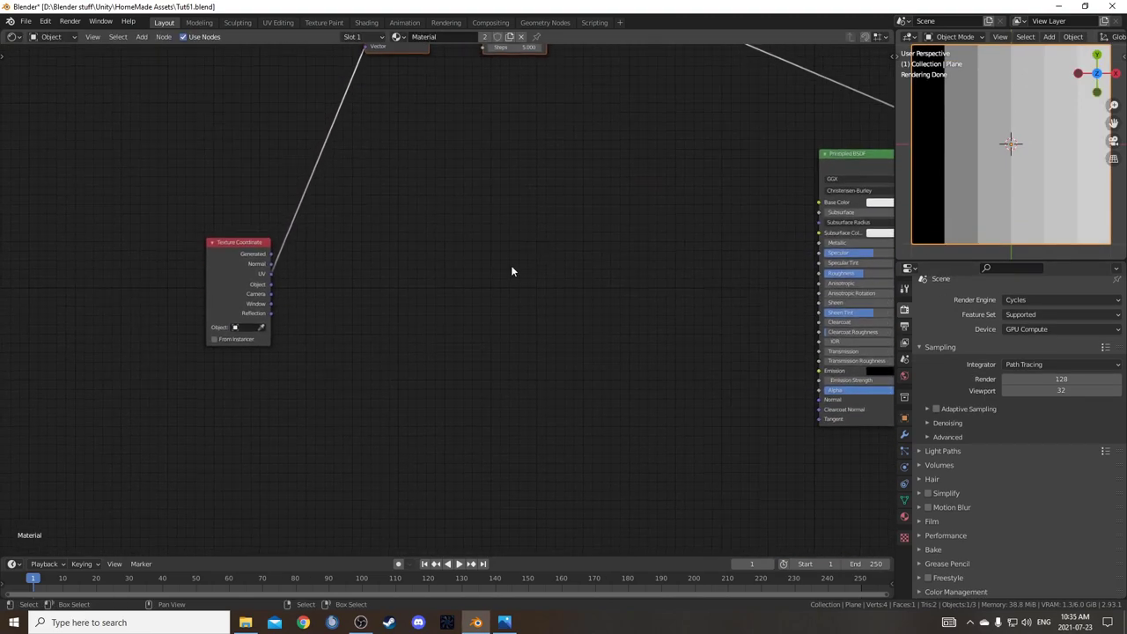
Add a Wave Texture node beside the Texture Coordinate node and connect the UV output to its Vector input.
{"action": "middle_click_drag", "start_coordinate": [511, 349], "coordinate": [489, 379]}
{"action": "key", "text": "shift+a"}
{"action": "left_click", "coordinate": [489, 356]}
{"action": "type", "text": "wave"}
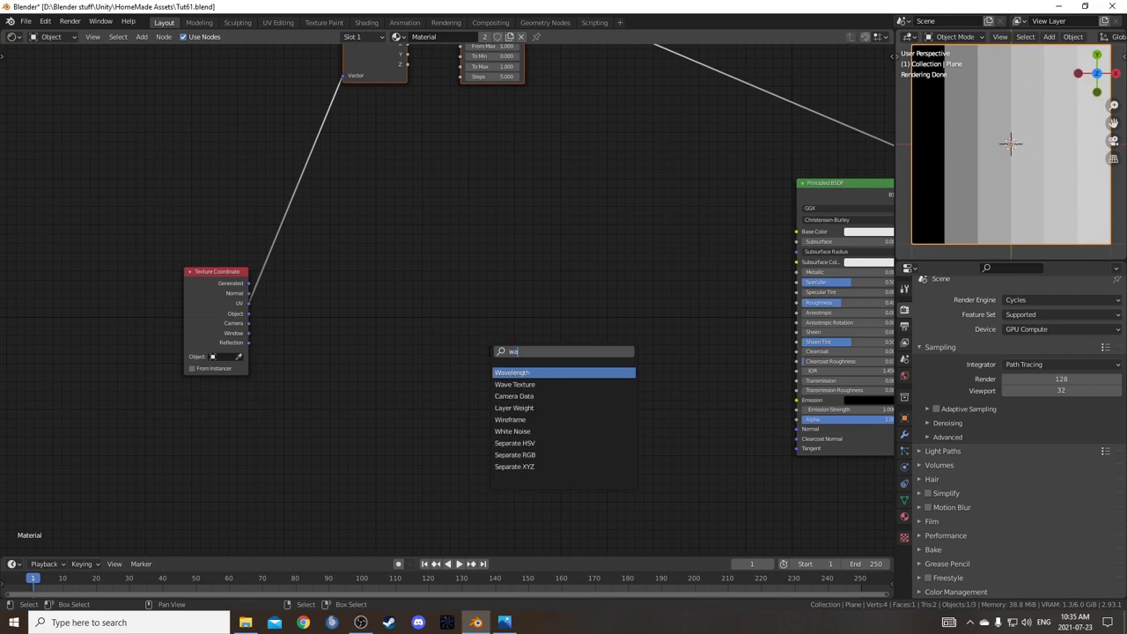
{"action": "key", "text": "Down"}
{"action": "key", "text": "Return"}
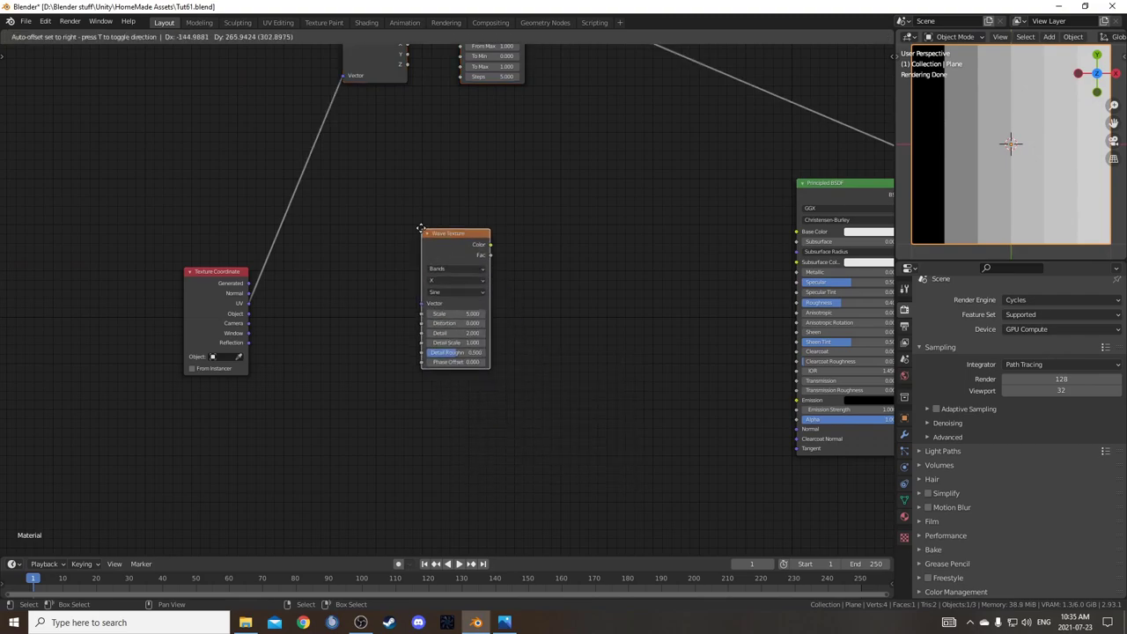
{"action": "left_click", "coordinate": [422, 230]}
{"action": "left_click_drag", "start_coordinate": [249, 303], "coordinate": [421, 306]}
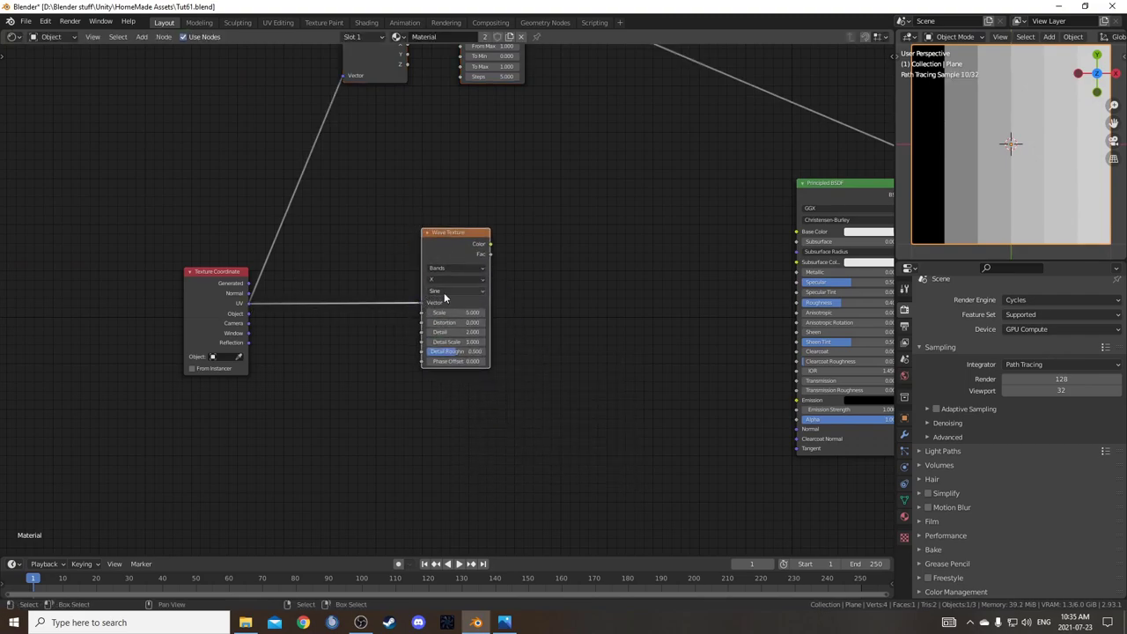
Preview the Wave Texture's Color output on the plane.
{"action": "scroll", "coordinate": [445, 297], "scroll_direction": "up", "scroll_amount": 3}
{"action": "left_click", "coordinate": [456, 250], "text": "ctrl+shift"}
{"action": "middle_click_drag", "start_coordinate": [616, 328], "coordinate": [561, 326]}
{"action": "scroll", "coordinate": [643, 407], "scroll_direction": "up", "scroll_amount": 1}
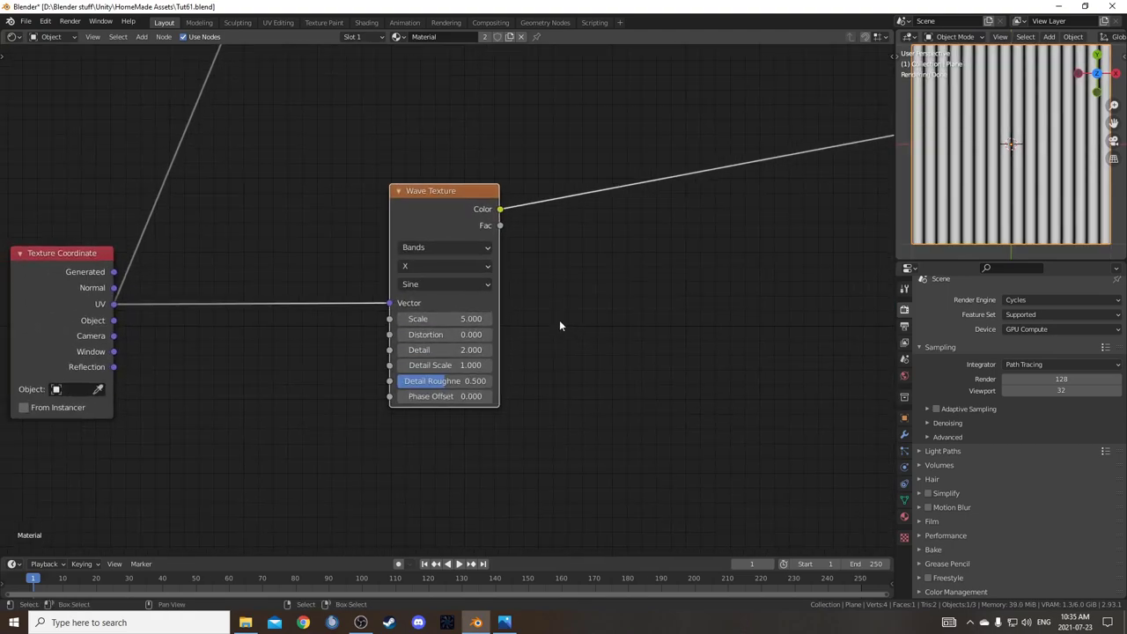
Try a distortion of 15.3 on the Wave Texture, and undo it.
{"action": "left_click_drag", "start_coordinate": [437, 334], "coordinate": [611, 334]}
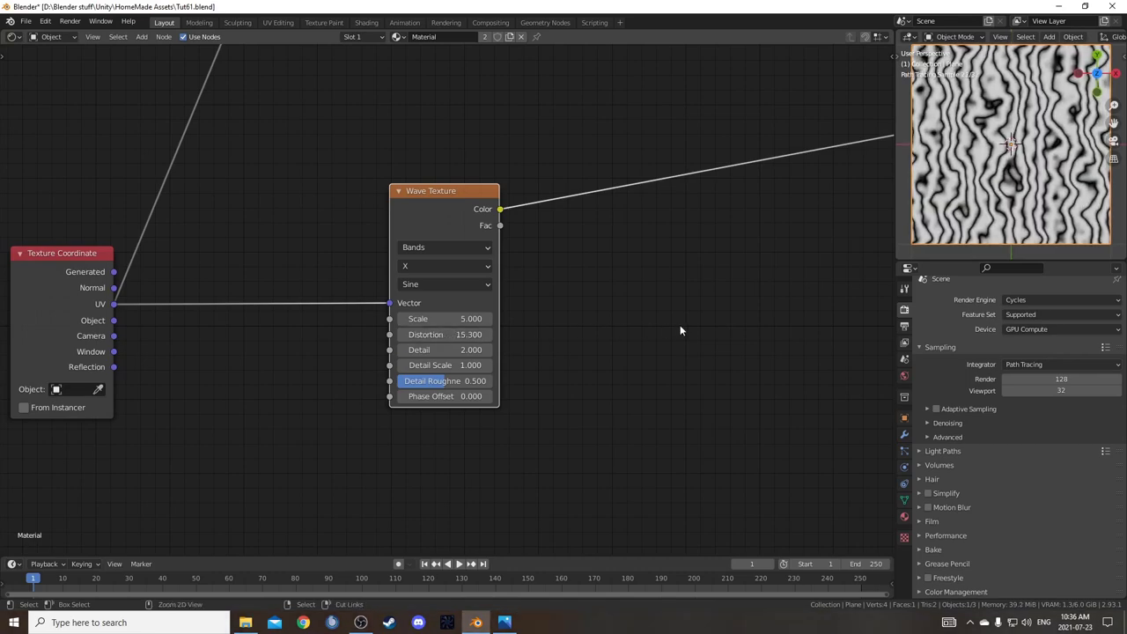
{"action": "key", "text": "ctrl+z"}
{"action": "middle_click_drag", "start_coordinate": [585, 372], "coordinate": [648, 363]}
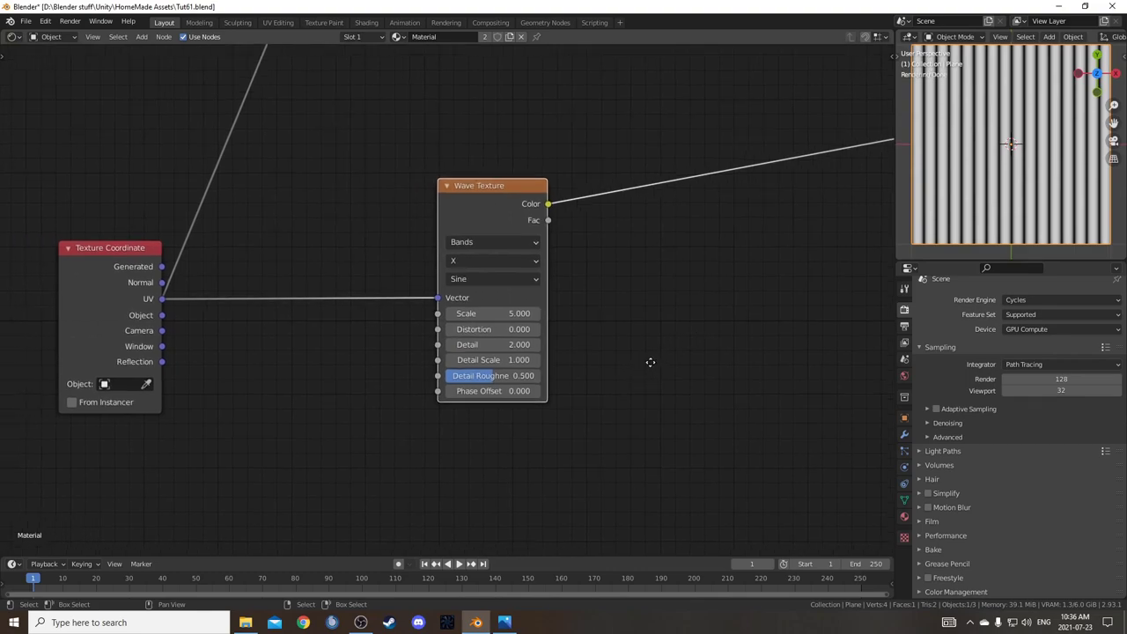
Insert a Separate XYZ node between the Texture Coordinate's UV output and the Wave Texture, feeding X into its Vector input.
{"action": "key", "text": "shift+a"}
{"action": "left_click", "coordinate": [268, 370]}
{"action": "type", "text": "sep"}
{"action": "key", "text": "Down"}
{"action": "key", "text": "Down"}
{"action": "key", "text": "Return"}
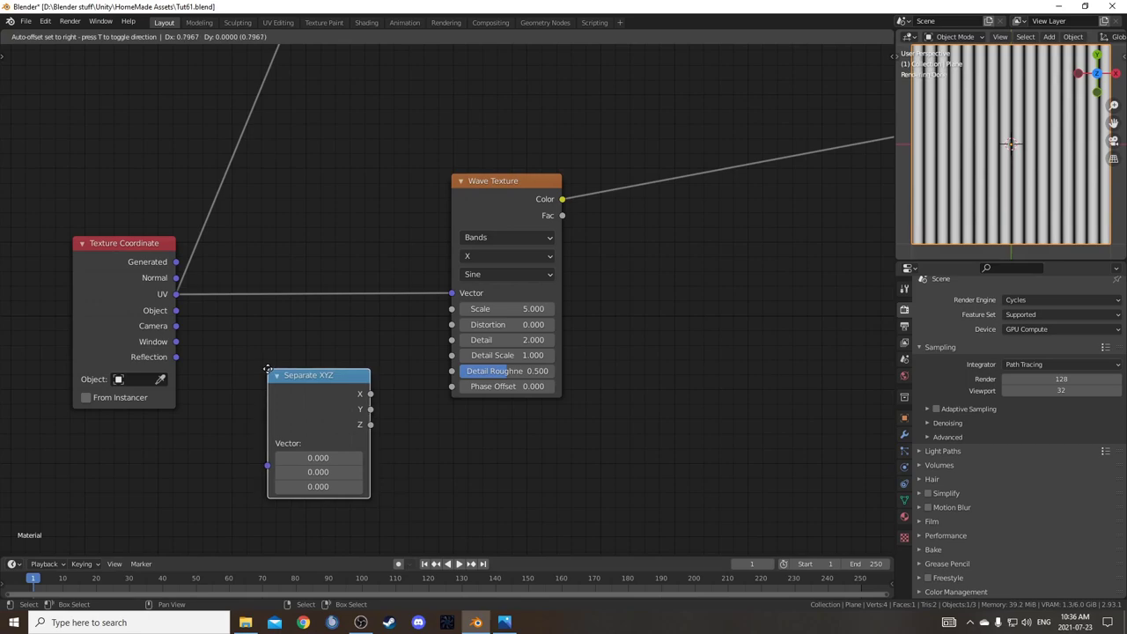
{"action": "left_click", "coordinate": [290, 230]}
Try a distortion of 17.1 on the Wave Texture.
{"action": "middle_click_drag", "start_coordinate": [402, 390], "coordinate": [338, 401]}
{"action": "middle_click_drag", "start_coordinate": [499, 372], "coordinate": [378, 407]}
{"action": "scroll", "coordinate": [381, 409], "scroll_direction": "up", "scroll_amount": 3}
{"action": "left_click_drag", "start_coordinate": [308, 365], "coordinate": [409, 366]}
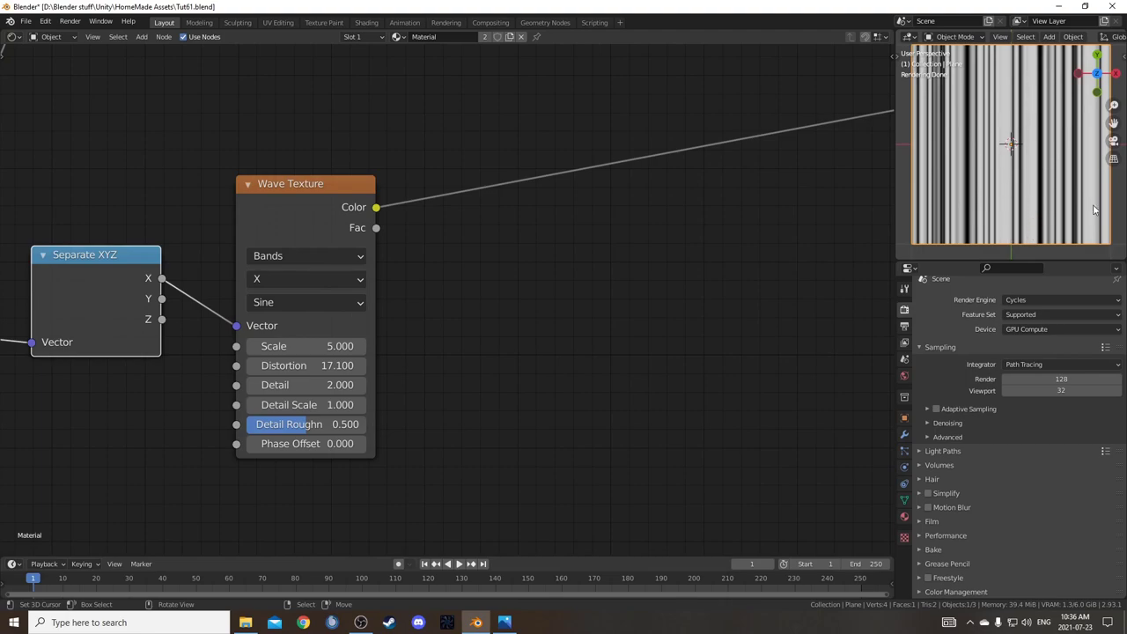
Set the Wave Texture's scale to 25, distortion to 8 and detail scale to 6.
{"action": "middle_click_drag", "start_coordinate": [310, 346], "coordinate": [497, 328]}
{"action": "scroll", "coordinate": [498, 328], "scroll_direction": "down", "scroll_amount": 2}
{"action": "left_click", "coordinate": [506, 328]}
{"action": "type", "text": "25"}
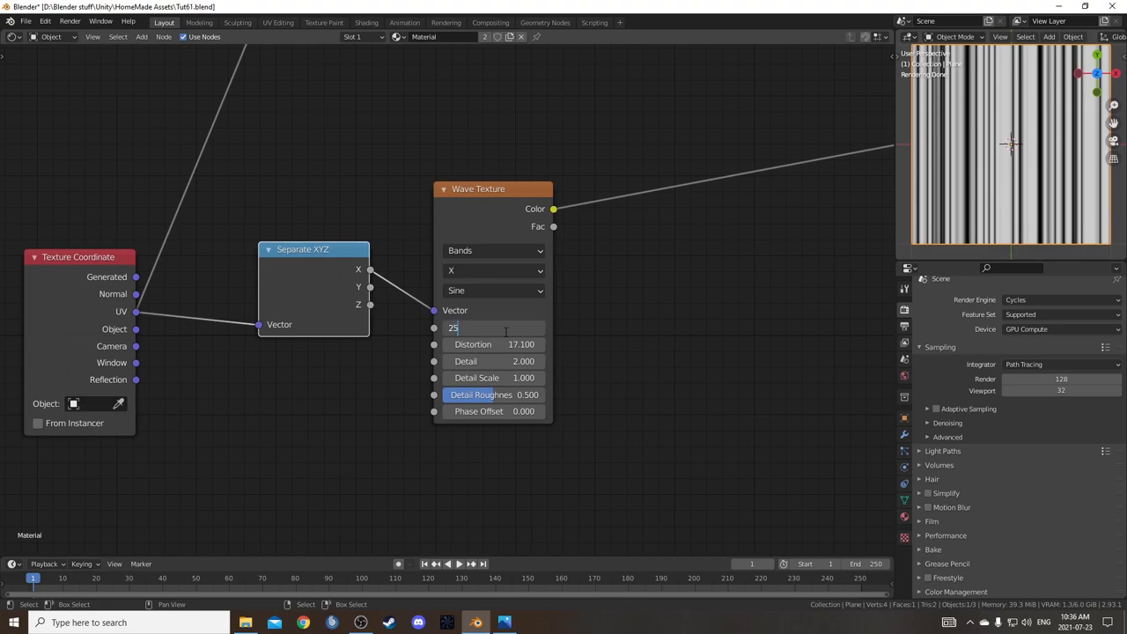
{"action": "key", "text": "Tab"}
{"action": "type", "text": "8"}
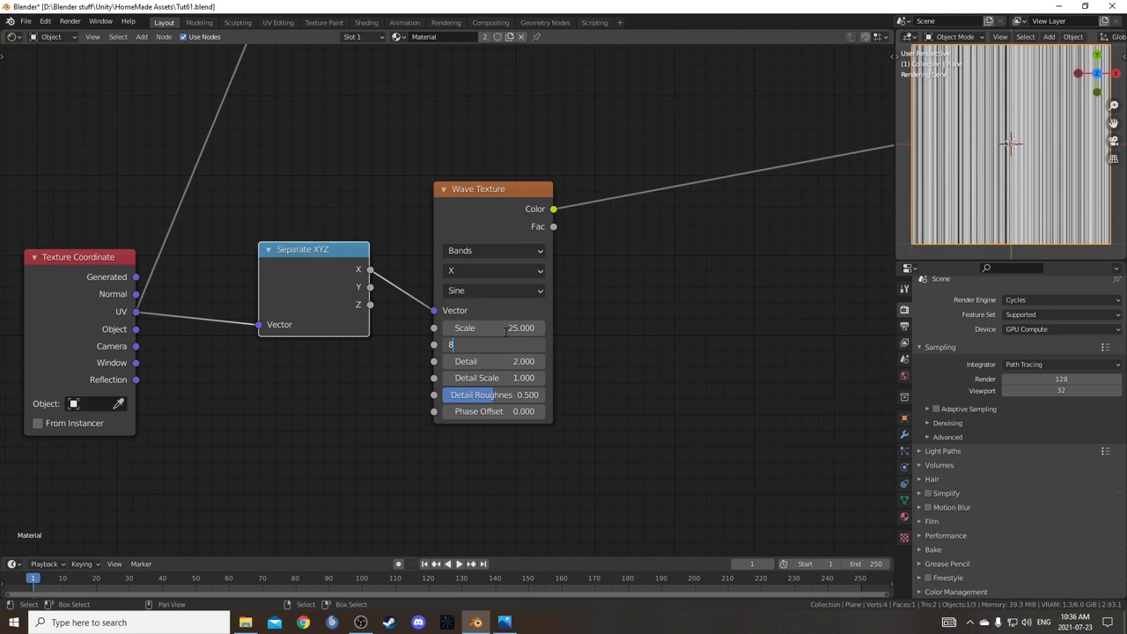
{"action": "key", "text": "Tab"}
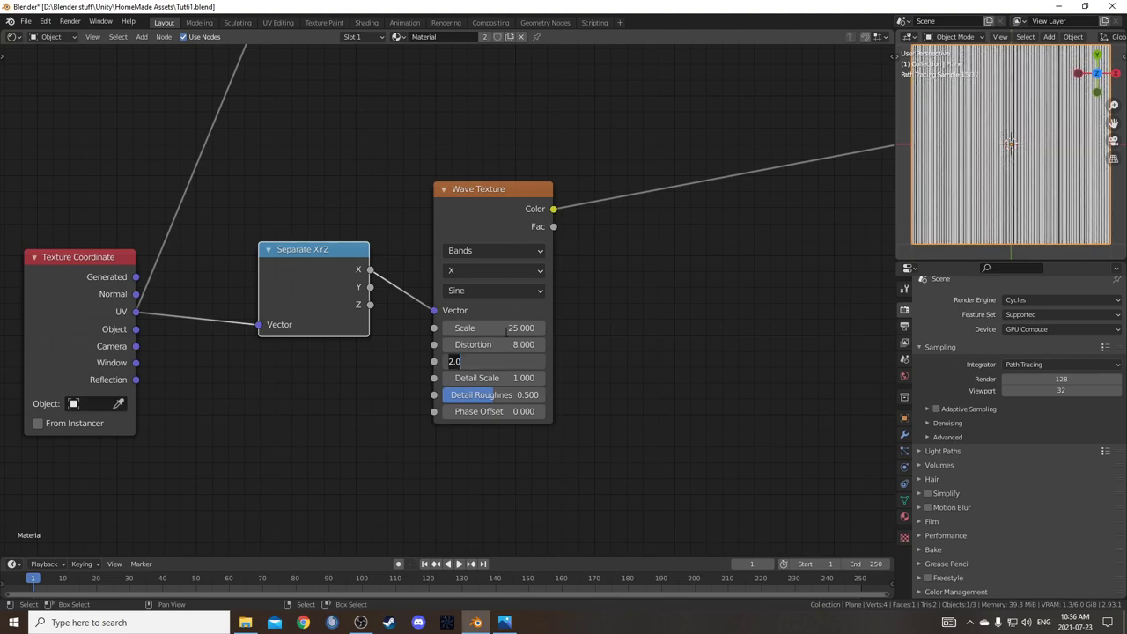
{"action": "key", "text": "Tab"}
{"action": "type", "text": "6"}
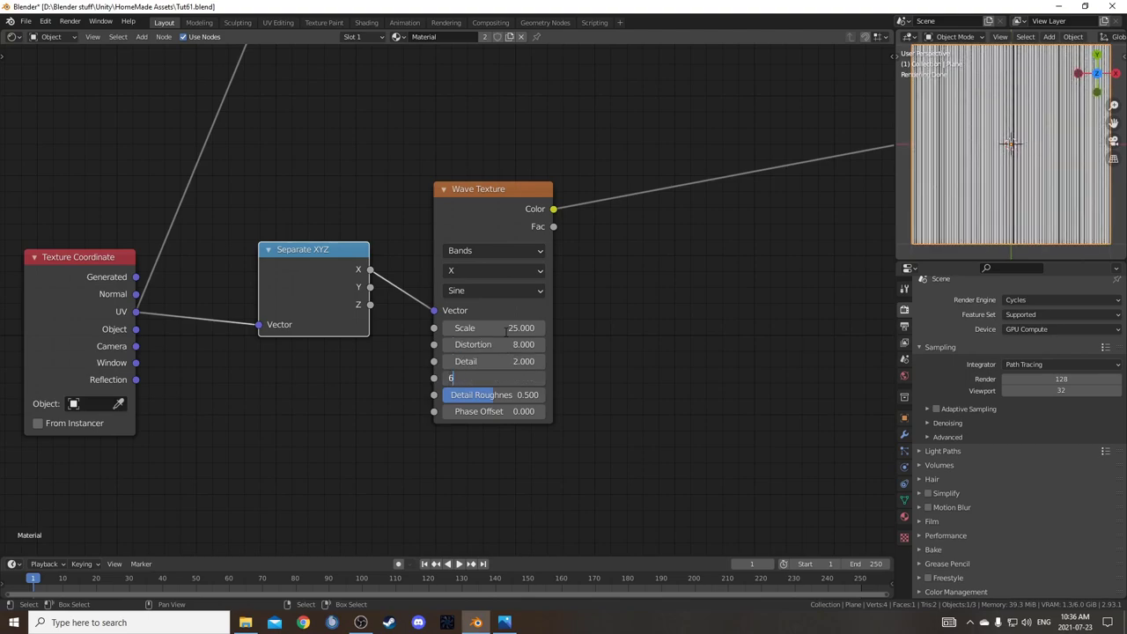
{"action": "key", "text": "Return"}
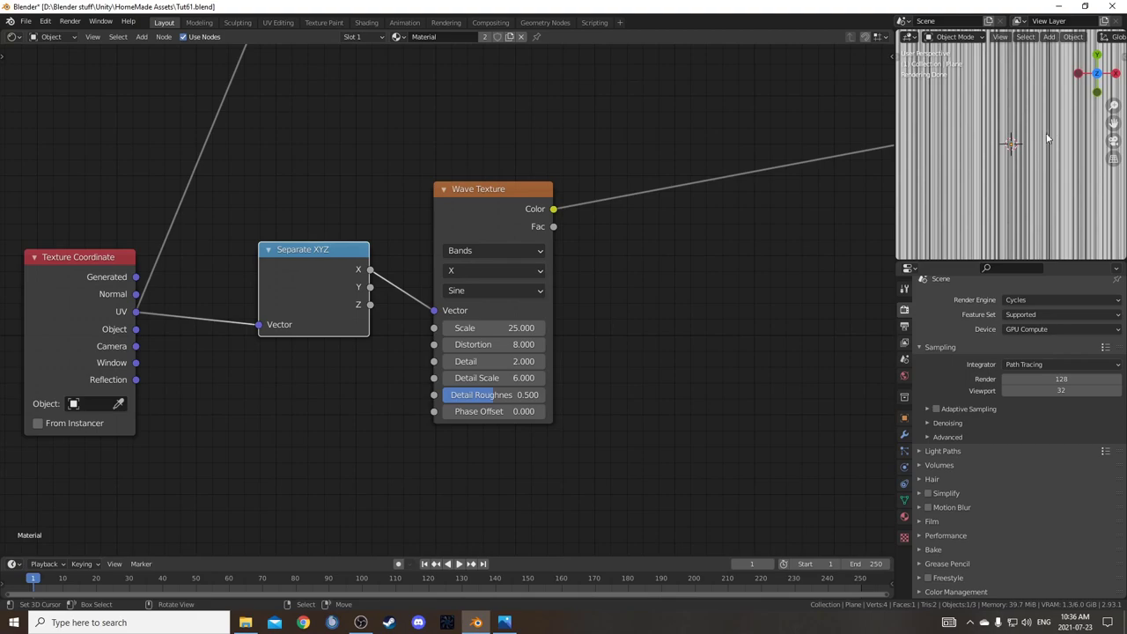
Move the lower Separate XYZ and Wave Texture nodes right to open up space beside the Texture Coordinate node.
{"action": "scroll", "coordinate": [1047, 138], "scroll_direction": "down", "scroll_amount": 3}
{"action": "scroll", "coordinate": [579, 368], "scroll_direction": "up", "scroll_amount": 2}
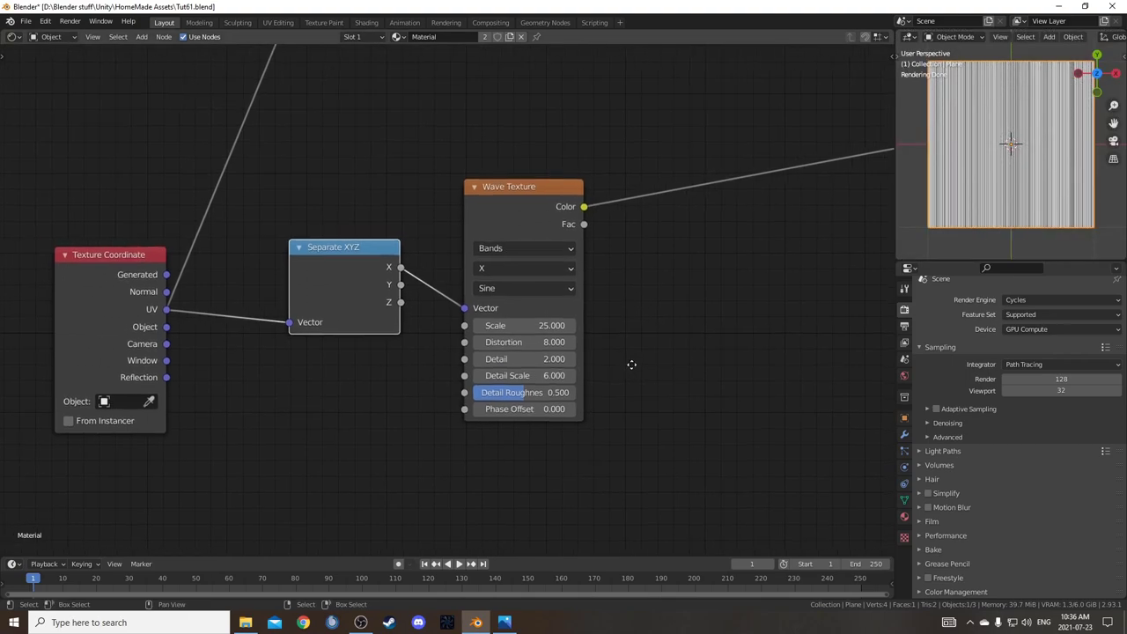
{"action": "scroll", "coordinate": [943, 120], "scroll_direction": "up", "scroll_amount": 3}
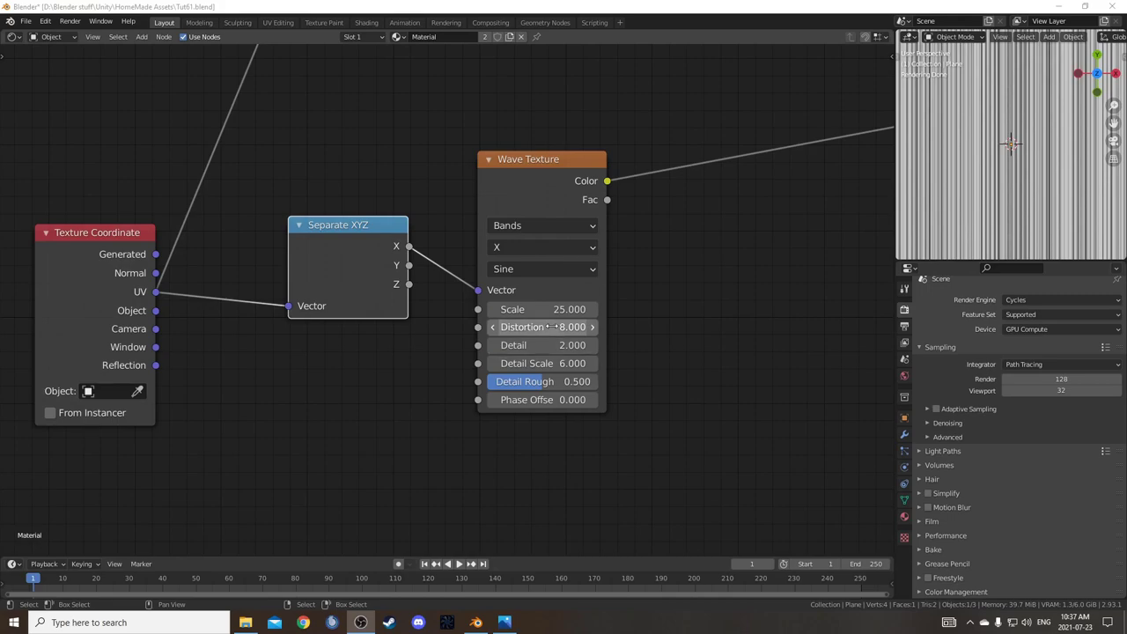
{"action": "scroll", "coordinate": [656, 329], "scroll_direction": "down", "scroll_amount": 7}
{"action": "left_click_drag", "start_coordinate": [413, 222], "coordinate": [558, 369]}
{"action": "key", "text": "g"}
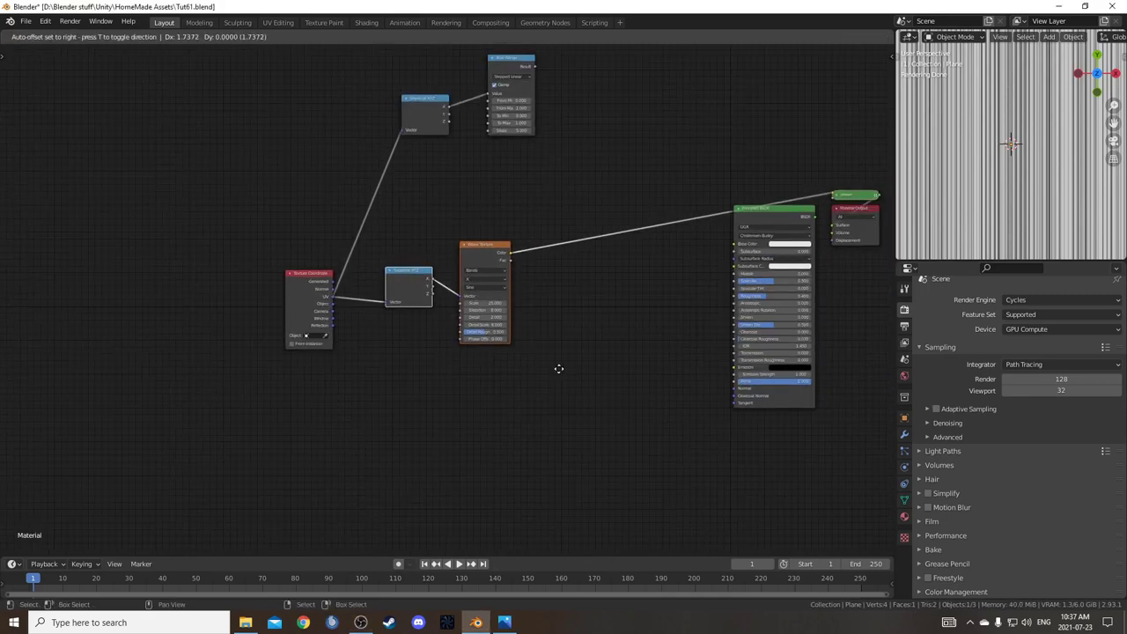
{"action": "left_click", "coordinate": [627, 369]}
{"action": "scroll", "coordinate": [509, 370], "scroll_direction": "up", "scroll_amount": 3}
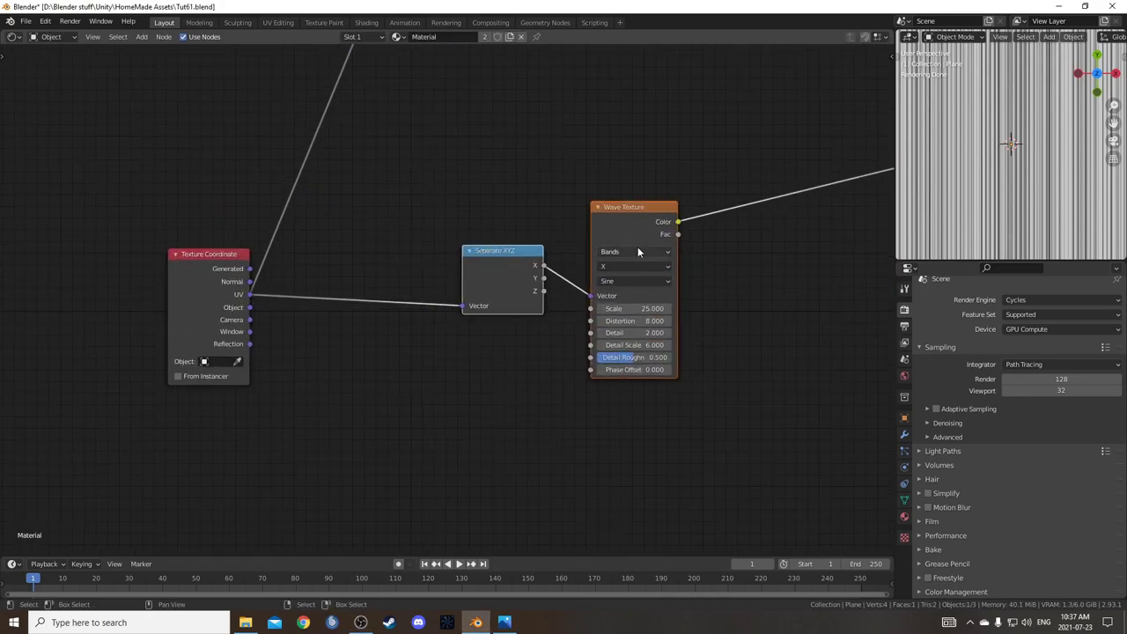
{"action": "left_click_drag", "start_coordinate": [630, 219], "coordinate": [639, 219]}
Insert a Noise Texture node between the Texture Coordinate's UV output and the lower Separate XYZ node, using its Color output.
{"action": "middle_click_drag", "start_coordinate": [364, 367], "coordinate": [433, 353]}
{"action": "key", "text": "shift+a"}
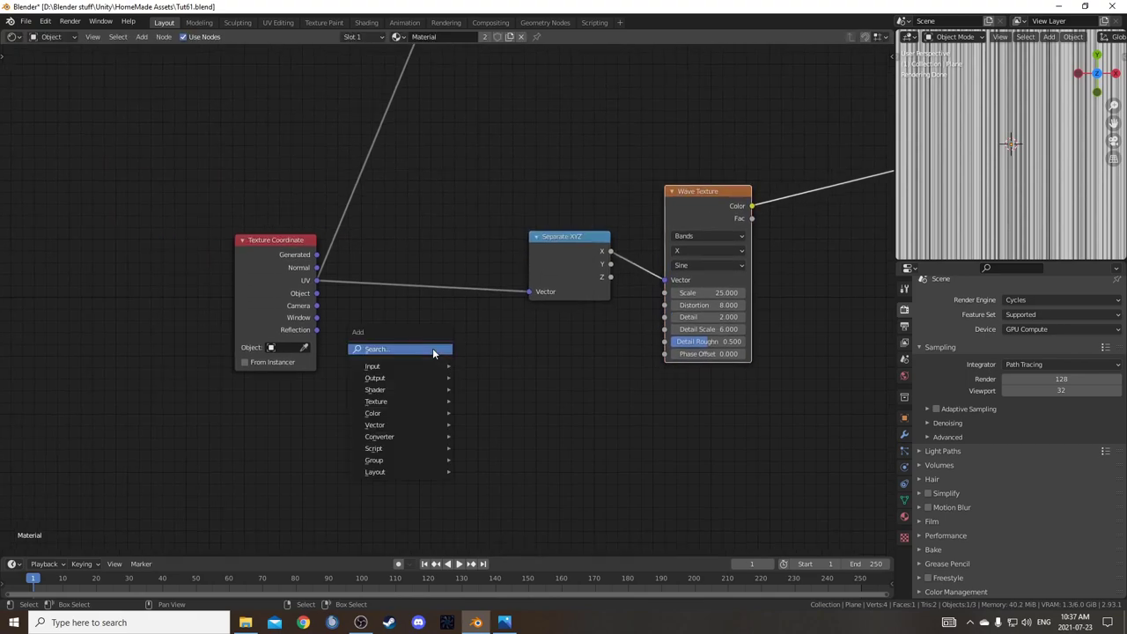
{"action": "type", "text": "noise"}
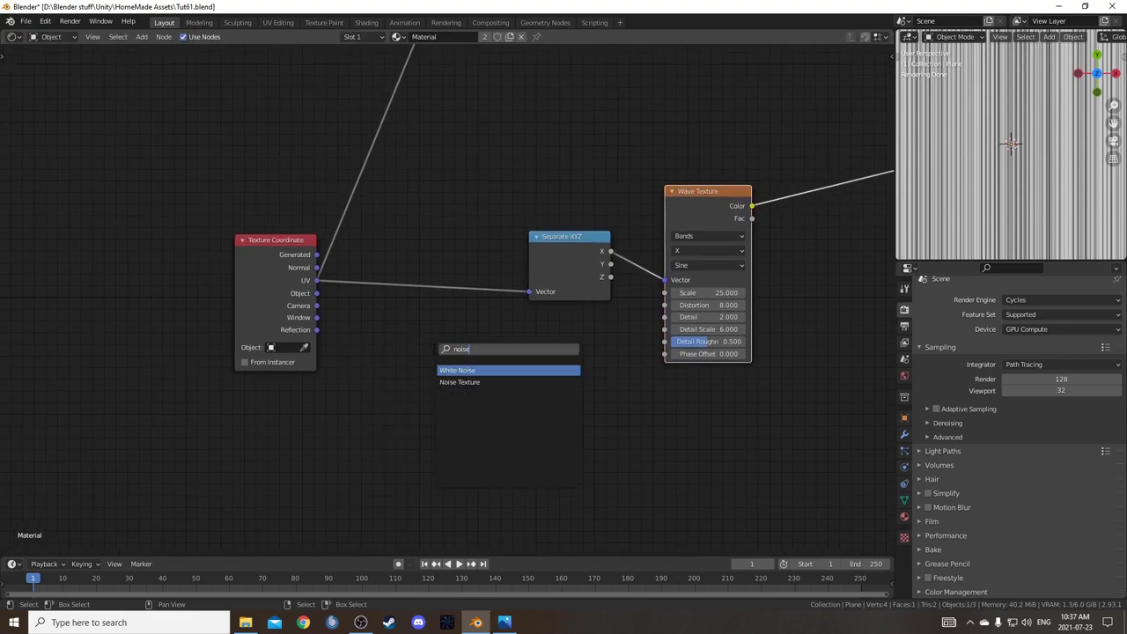
{"action": "key", "text": "Down"}
{"action": "key", "text": "Return"}
{"action": "left_click", "coordinate": [380, 202]}
{"action": "scroll", "coordinate": [459, 376], "scroll_direction": "up", "scroll_amount": 1}
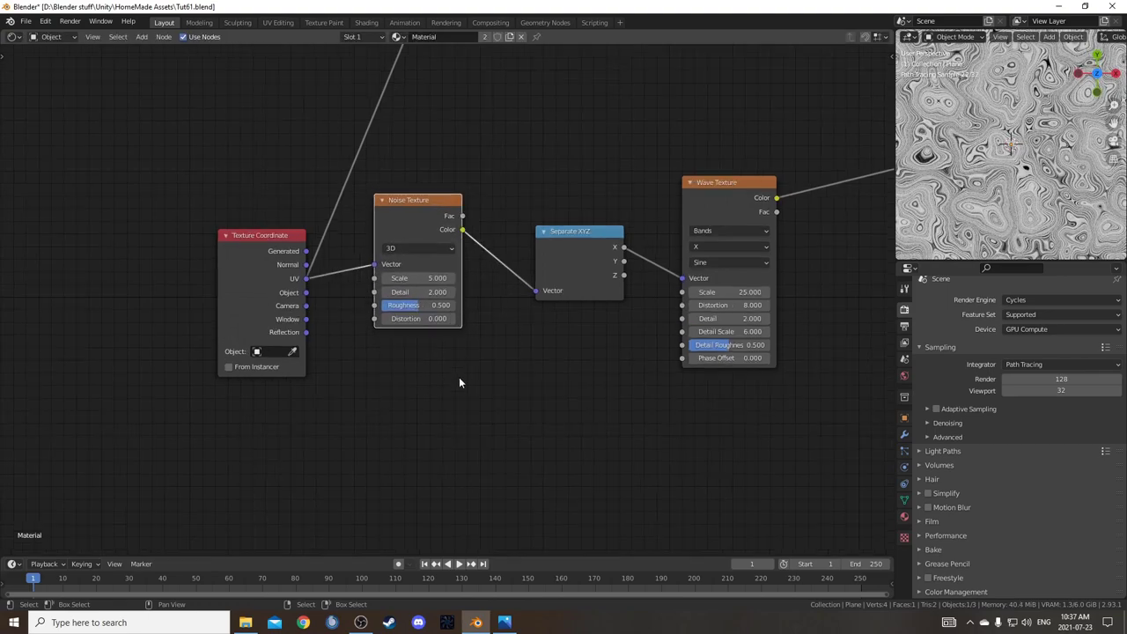
Insert a MixRGB node between the Noise Texture's Color output and the Separate XYZ node.
{"action": "key", "text": "shift+a"}
{"action": "type", "text": "mi"}
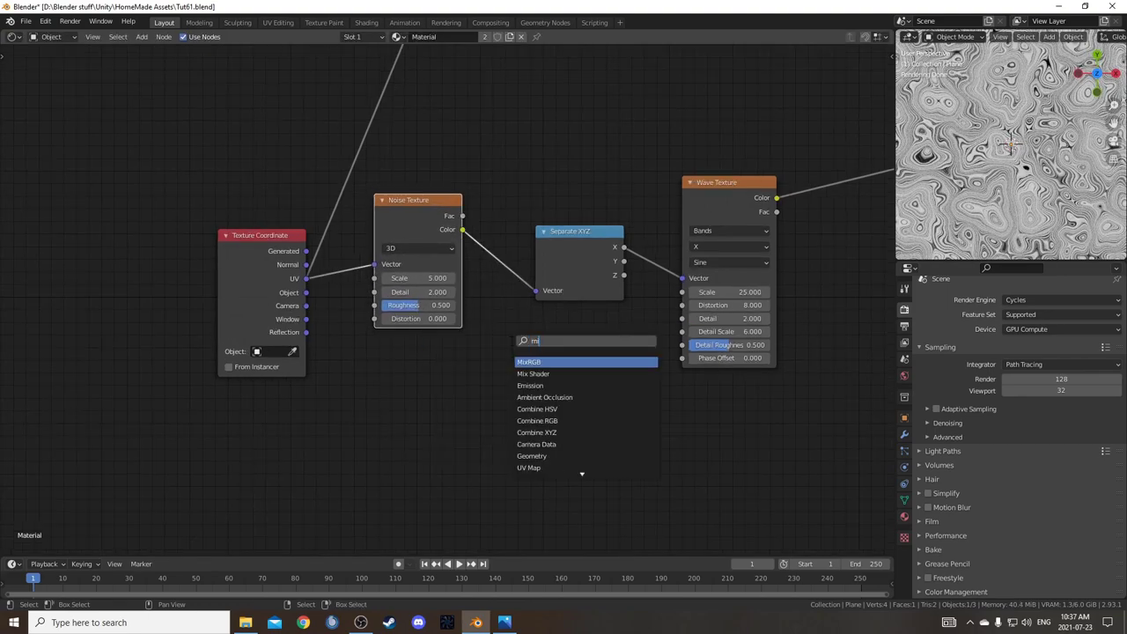
{"action": "key", "text": "Return"}
{"action": "left_click", "coordinate": [492, 174]}
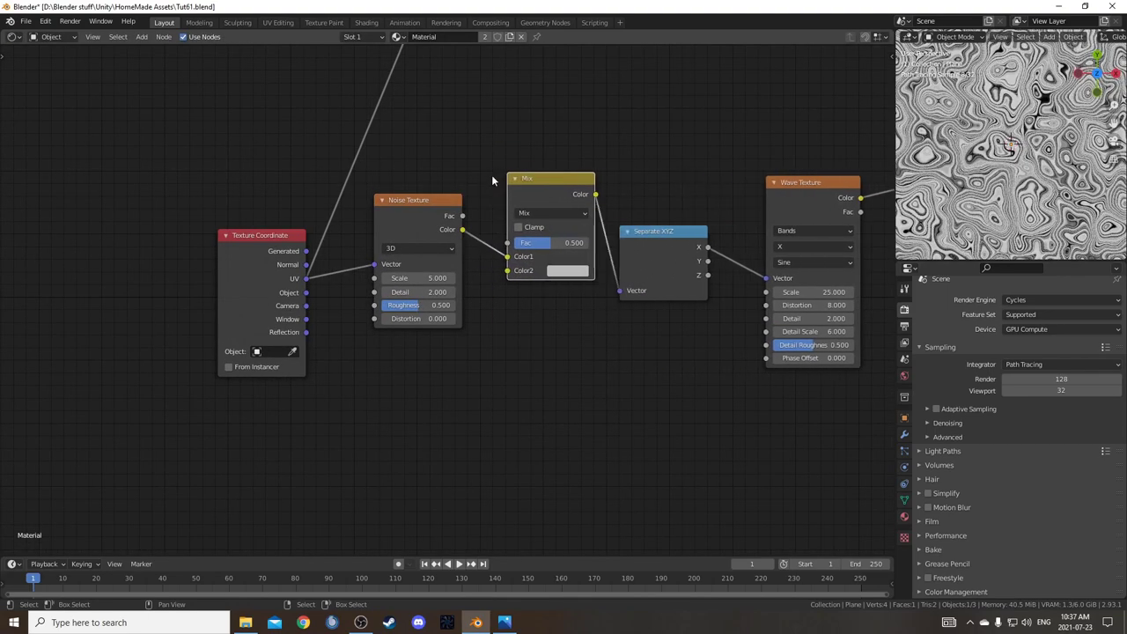
Connect the UV output to the Mix node's Color2 input and raise the mix factor to about 0.833.
{"action": "left_click_drag", "start_coordinate": [306, 279], "coordinate": [513, 270]}
{"action": "middle_click_drag", "start_coordinate": [410, 204], "coordinate": [403, 287]}
{"action": "left_click_drag", "start_coordinate": [403, 286], "coordinate": [414, 226]}
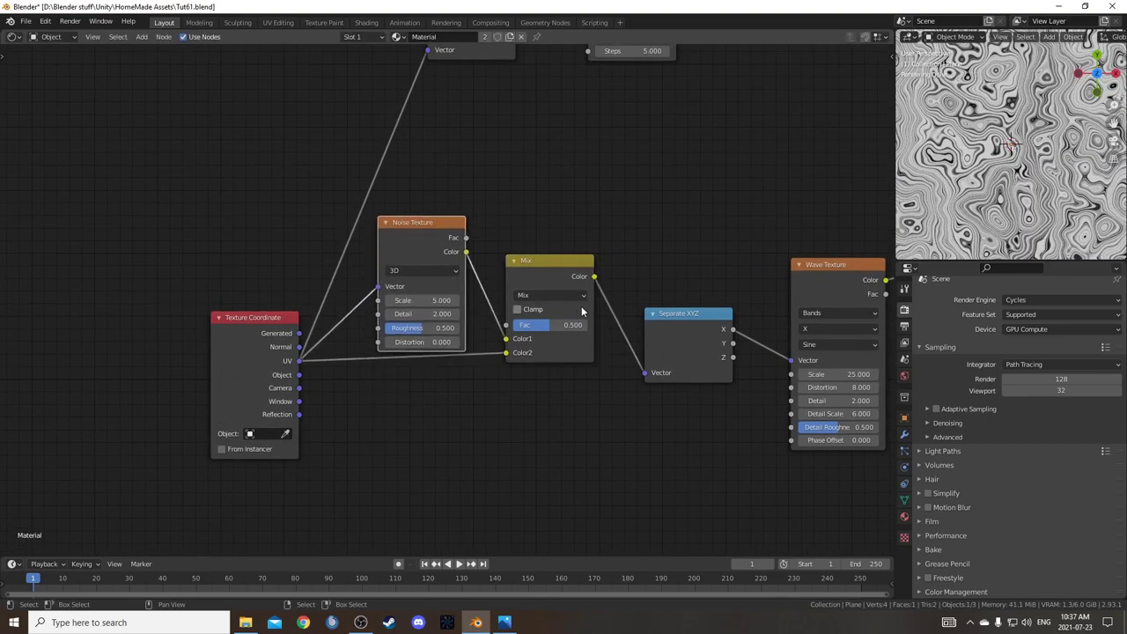
{"action": "left_click_drag", "start_coordinate": [542, 327], "coordinate": [572, 327]}
{"action": "middle_click_drag", "start_coordinate": [577, 400], "coordinate": [588, 372]}
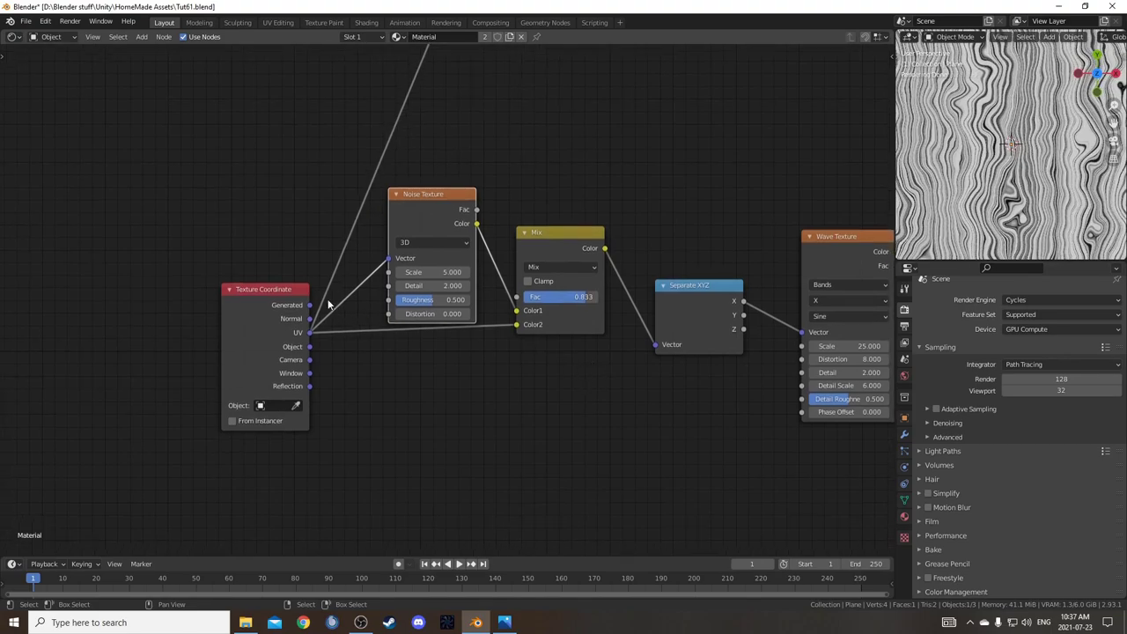
Set the Noise Texture's scale to 100 and its distortion to 2.
{"action": "left_click", "coordinate": [414, 272]}
{"action": "type", "text": "100"}
{"action": "key", "text": "Tab"}
{"action": "key", "text": "Tab"}
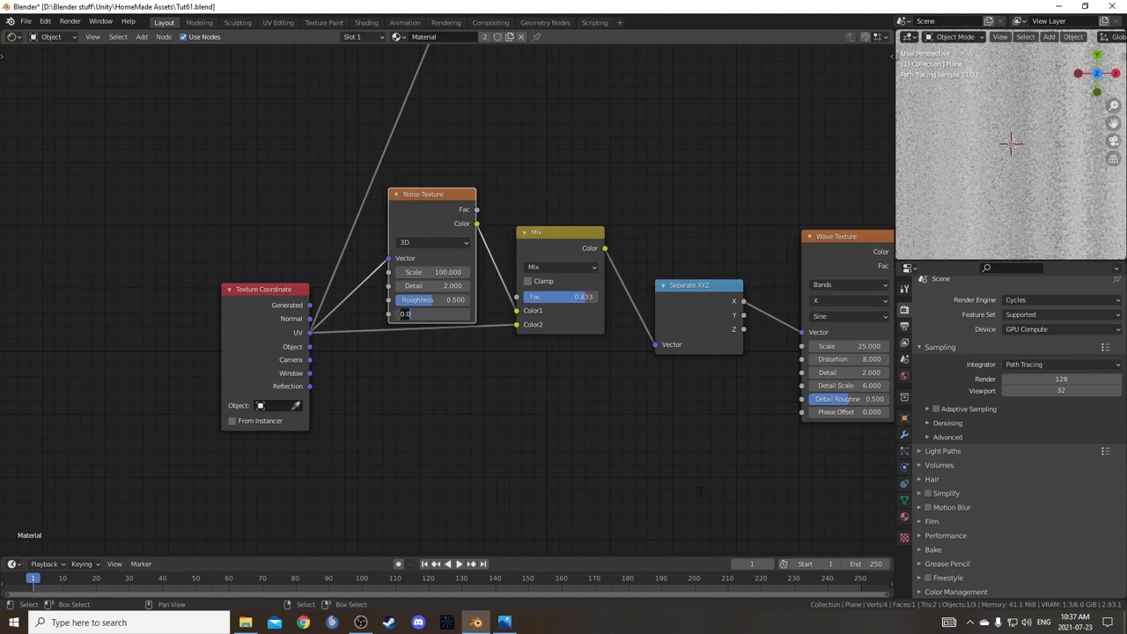
{"action": "type", "text": "2"}
{"action": "key", "text": "Return"}
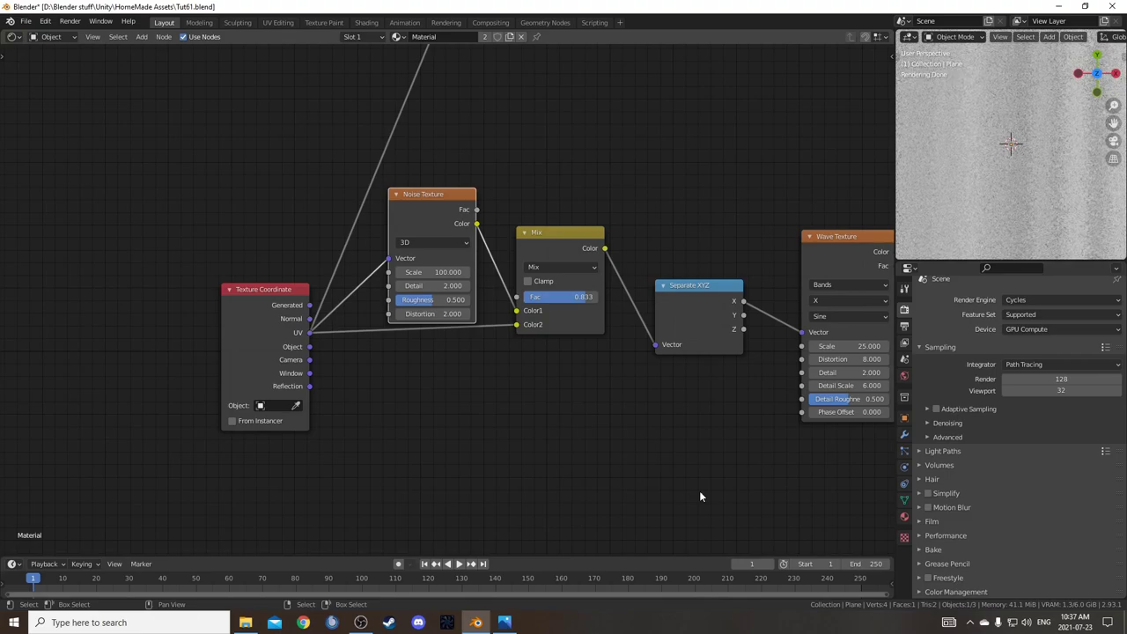
Set the Mix node's factor to 0.998.
{"action": "scroll", "coordinate": [699, 491], "scroll_direction": "up", "scroll_amount": 3}
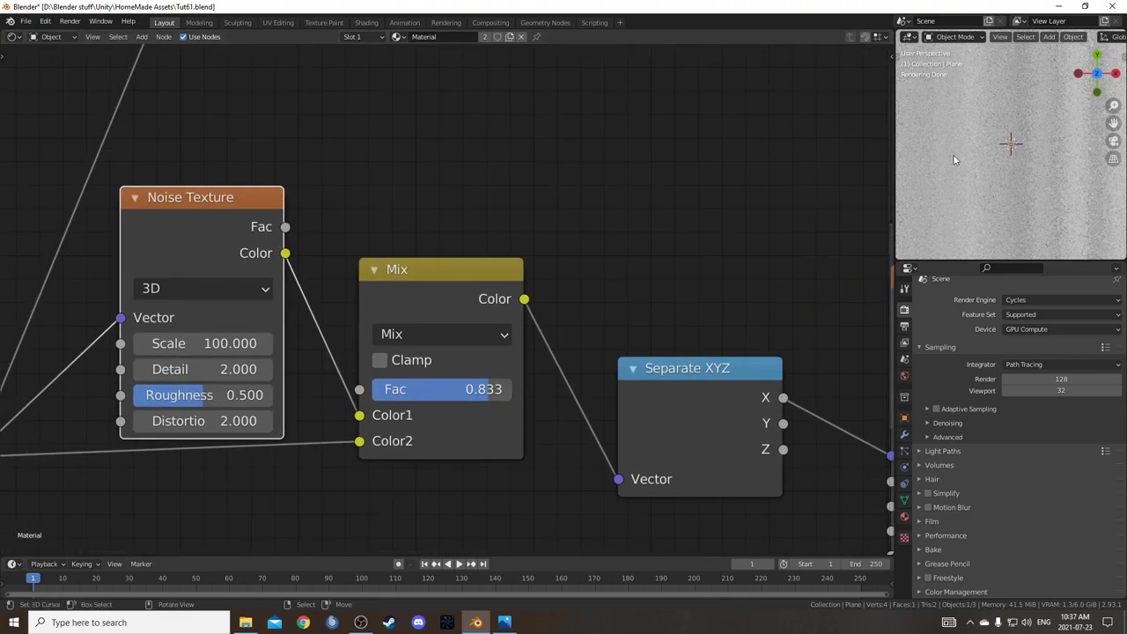
{"action": "scroll", "coordinate": [1060, 178], "scroll_direction": "up", "scroll_amount": 5}
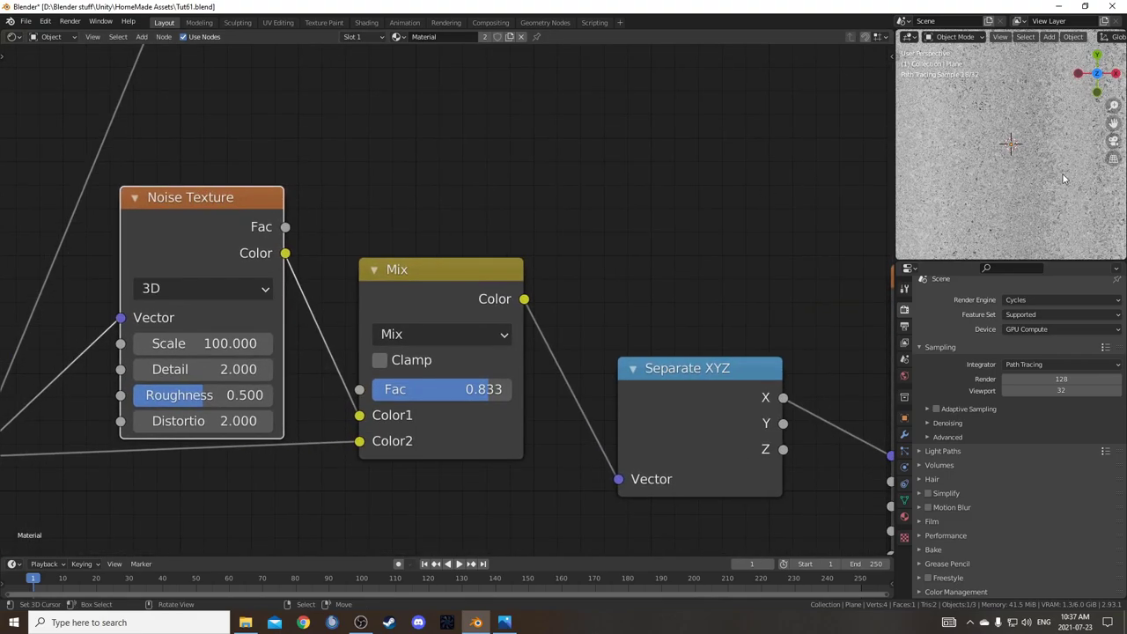
{"action": "double_click", "coordinate": [486, 390]}
{"action": "key", "text": "BackSpace"}
{"action": "type", "text": ".998"}
{"action": "key", "text": "Return"}
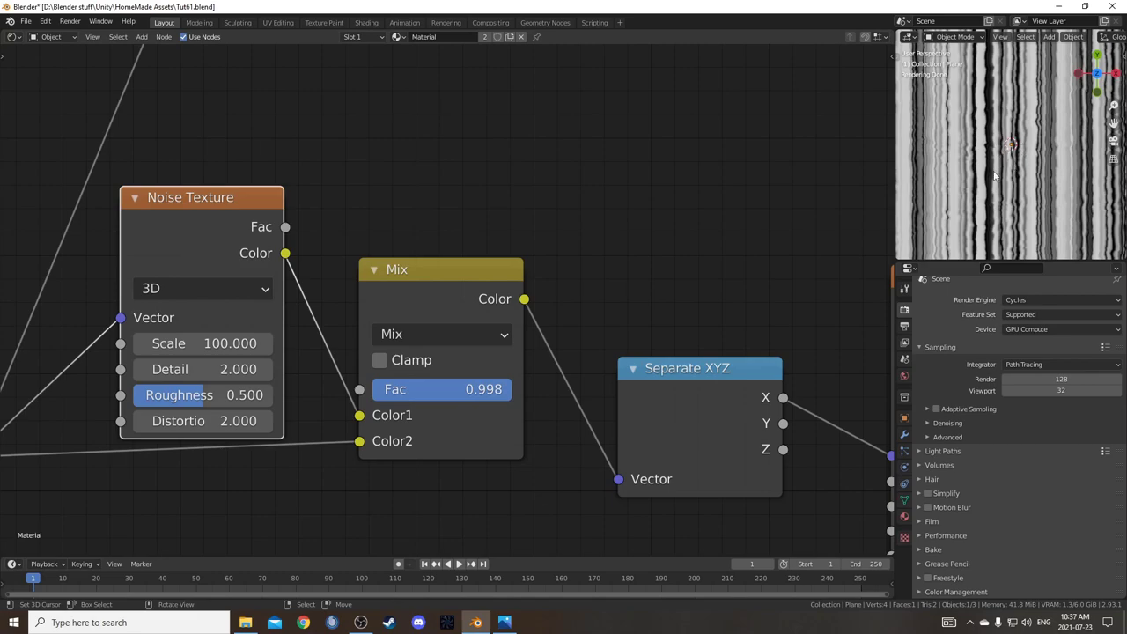
{"action": "scroll", "coordinate": [1009, 201], "scroll_direction": "down", "scroll_amount": 3}
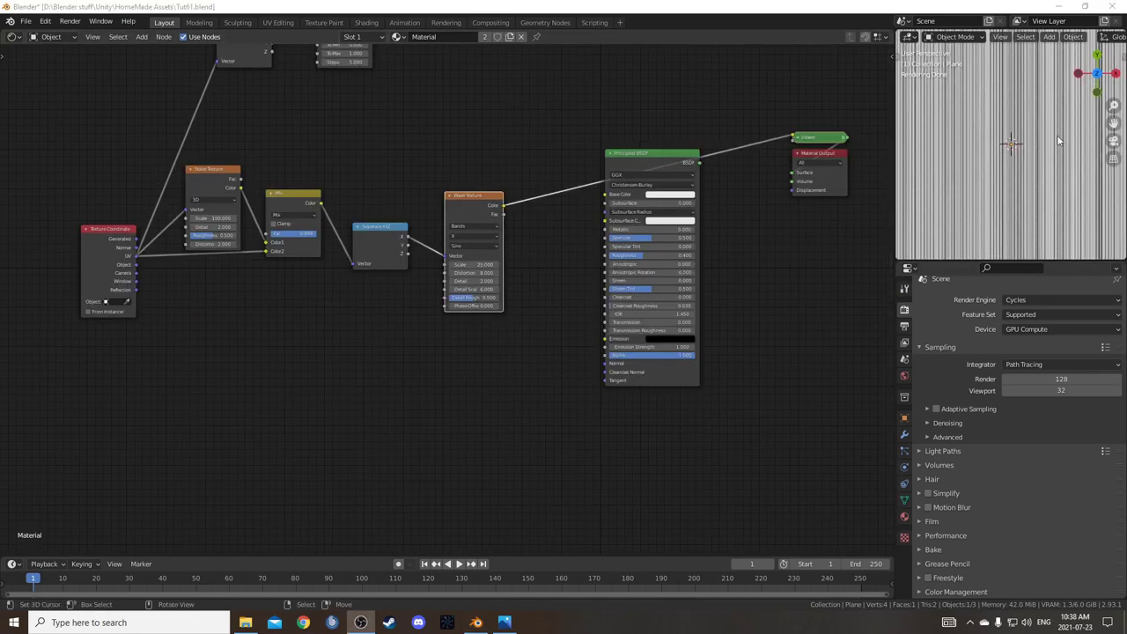
Move the Wave Texture and Separate XYZ nodes up, and add a Musgrave Texture node below them.
{"action": "middle_click_drag", "start_coordinate": [563, 329], "coordinate": [556, 212]}
{"action": "middle_click_drag", "start_coordinate": [483, 142], "coordinate": [569, 221]}
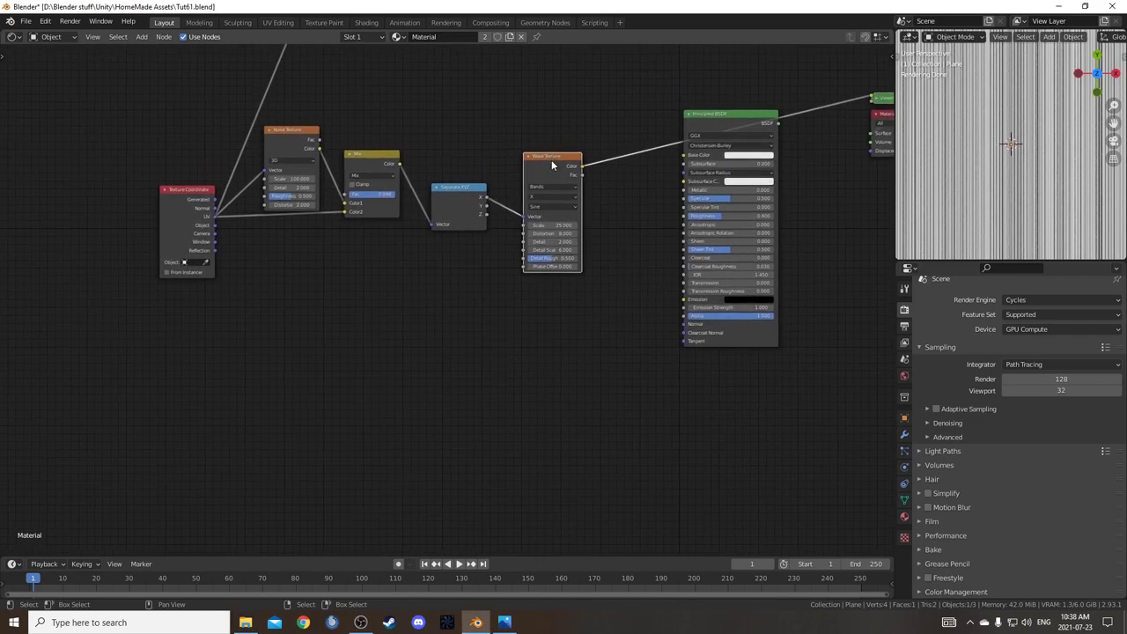
{"action": "left_click_drag", "start_coordinate": [551, 159], "coordinate": [555, 88]}
{"action": "scroll", "coordinate": [563, 255], "scroll_direction": "up", "scroll_amount": 4}
{"action": "key", "text": "shift+a"}
{"action": "type", "text": "mus"}
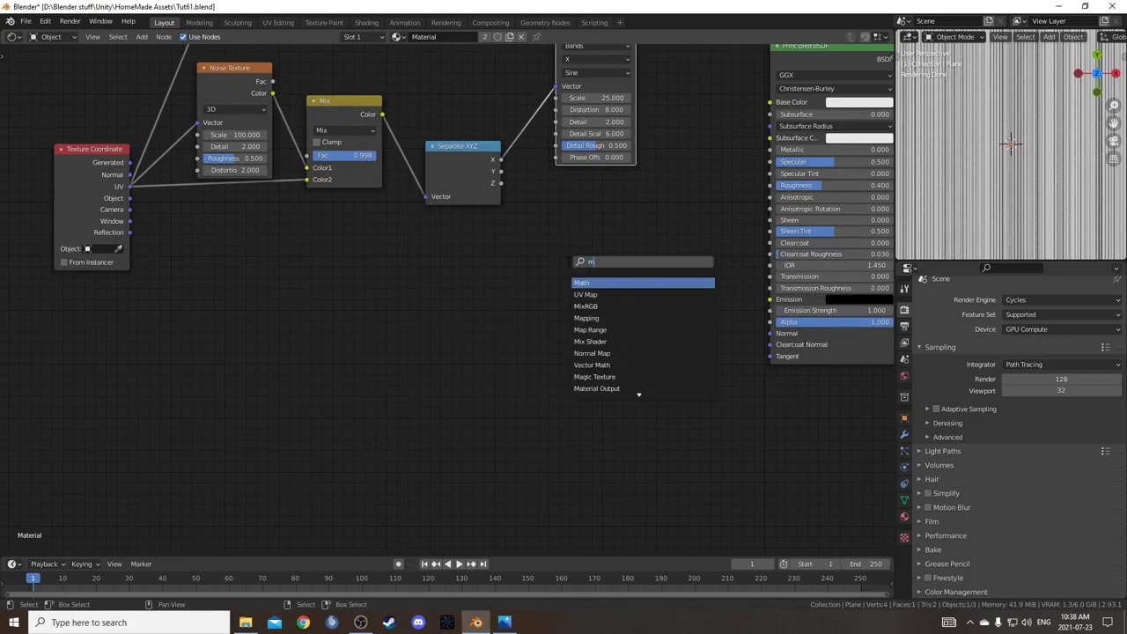
{"action": "key", "text": "Return"}
{"action": "left_click", "coordinate": [465, 283]}
{"action": "middle_click_drag", "start_coordinate": [604, 296], "coordinate": [622, 354]}
{"action": "left_click_drag", "start_coordinate": [486, 225], "coordinate": [487, 156]}
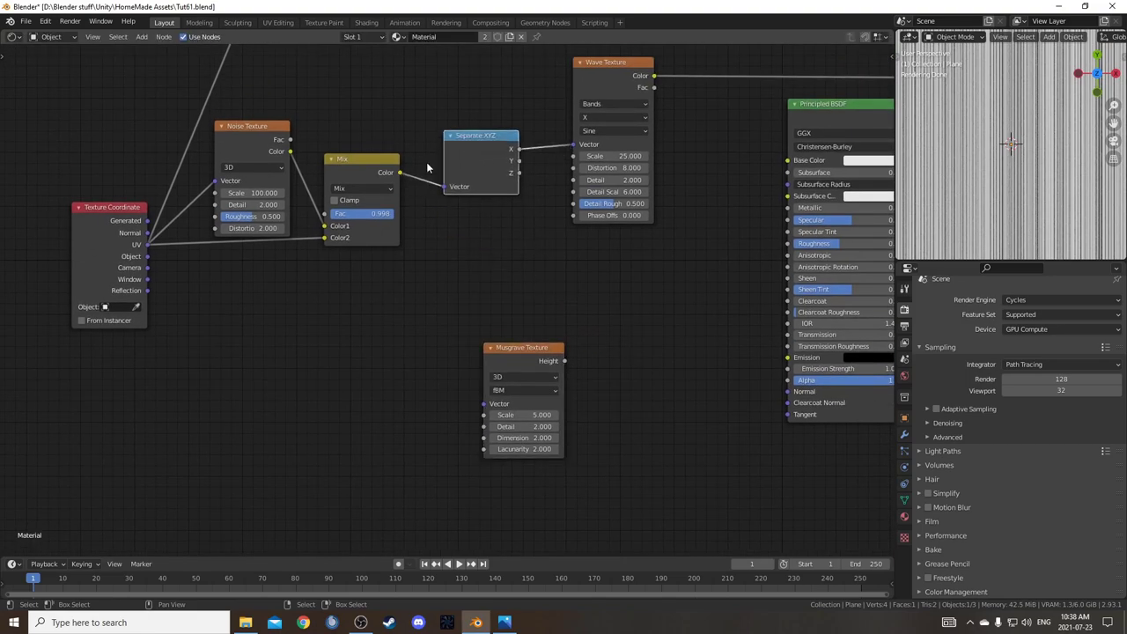
Connect the Mix node's Color output to the Musgrave Texture's Vector input and preview the Height output on the plane.
{"action": "left_click_drag", "start_coordinate": [399, 172], "coordinate": [483, 403]}
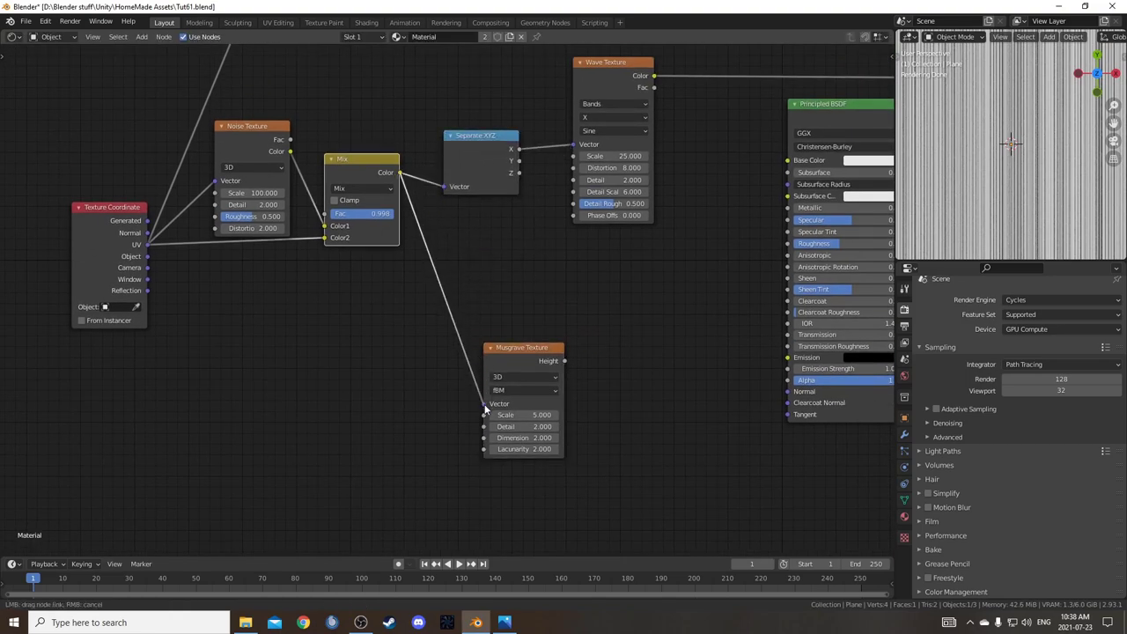
{"action": "left_click_drag", "start_coordinate": [512, 366], "coordinate": [503, 306]}
{"action": "middle_click_drag", "start_coordinate": [669, 366], "coordinate": [622, 354]}
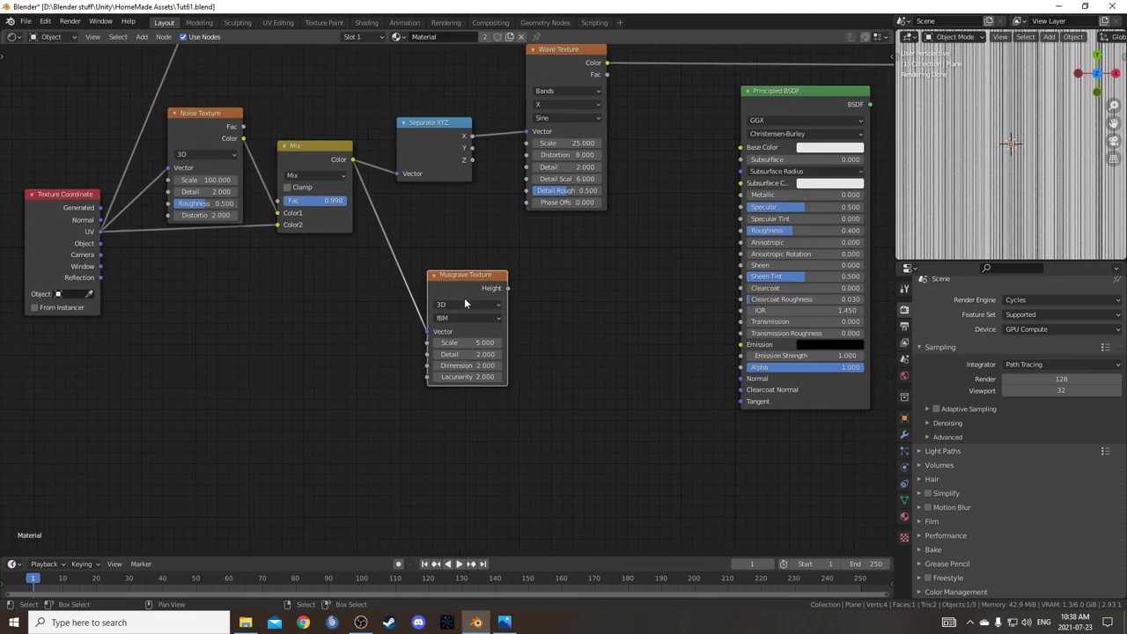
{"action": "left_click", "coordinate": [466, 286], "text": "ctrl+shift"}
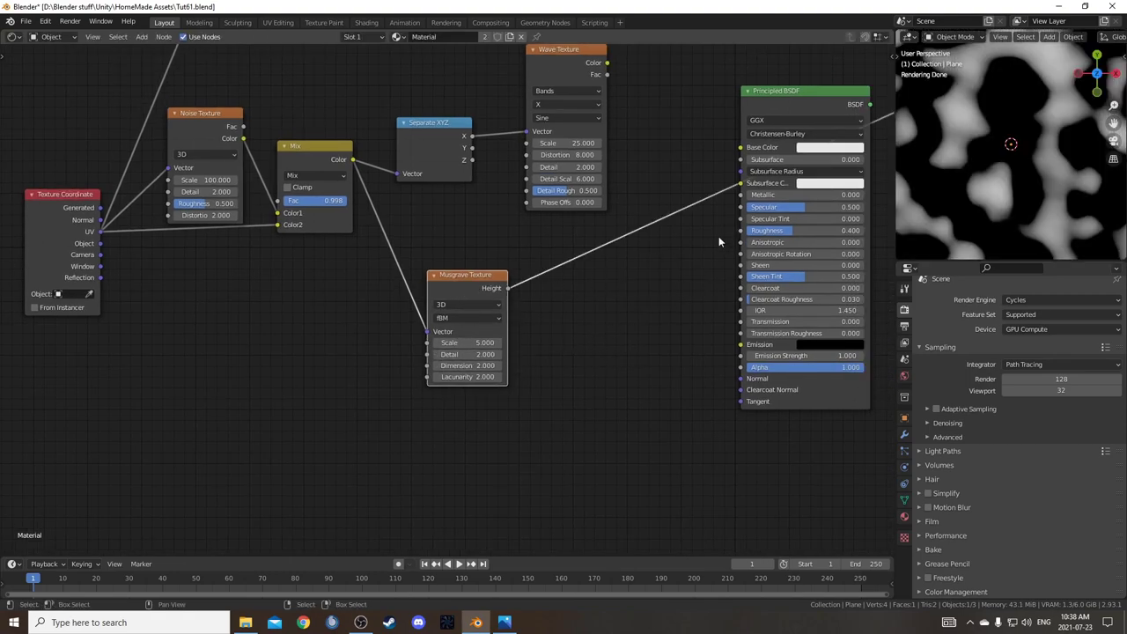
Set the Musgrave Texture's scale to 8, detail to 5, dimension to 0.1 and lacunarity to 3.
{"action": "scroll", "coordinate": [1001, 167], "scroll_direction": "down", "scroll_amount": 3}
{"action": "double_click", "coordinate": [480, 342]}
{"action": "type", "text": "5.0"}
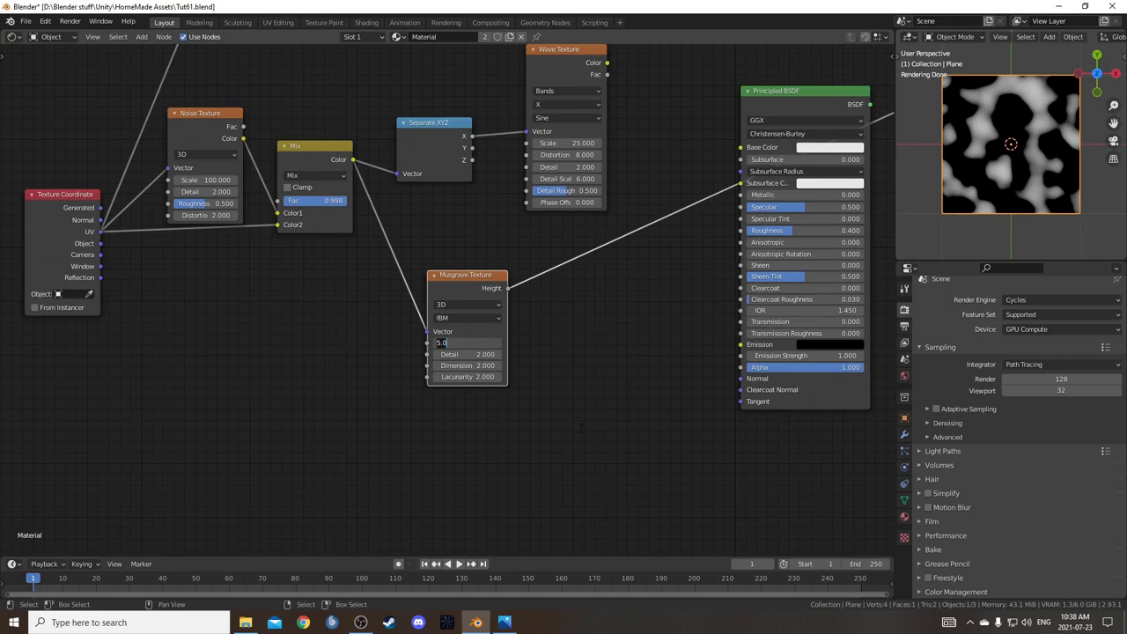
{"action": "type", "text": "8"}
{"action": "key", "text": "Tab"}
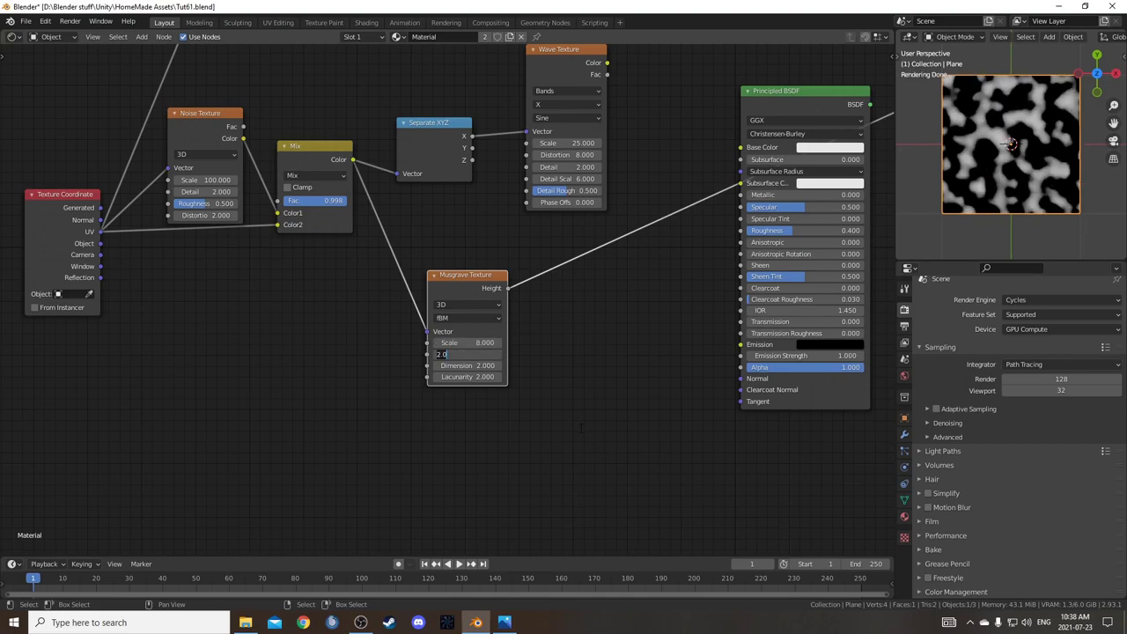
{"action": "key", "text": "Tab"}
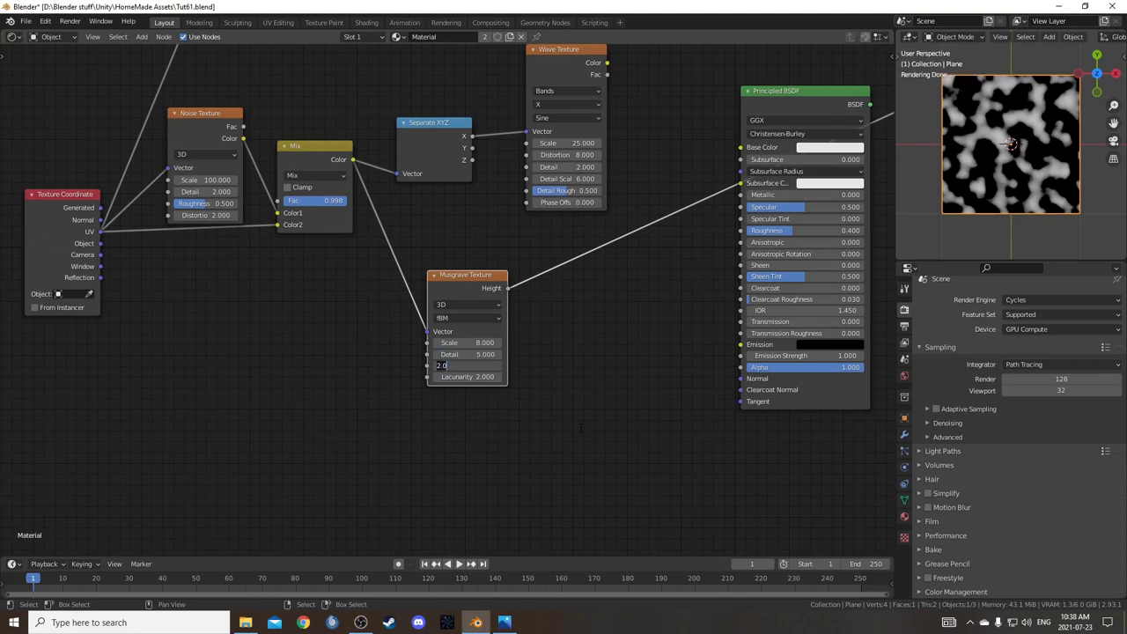
{"action": "type", "text": ".1"}
{"action": "key", "text": "Tab"}
{"action": "type", "text": "3"}
{"action": "key", "text": "Return"}
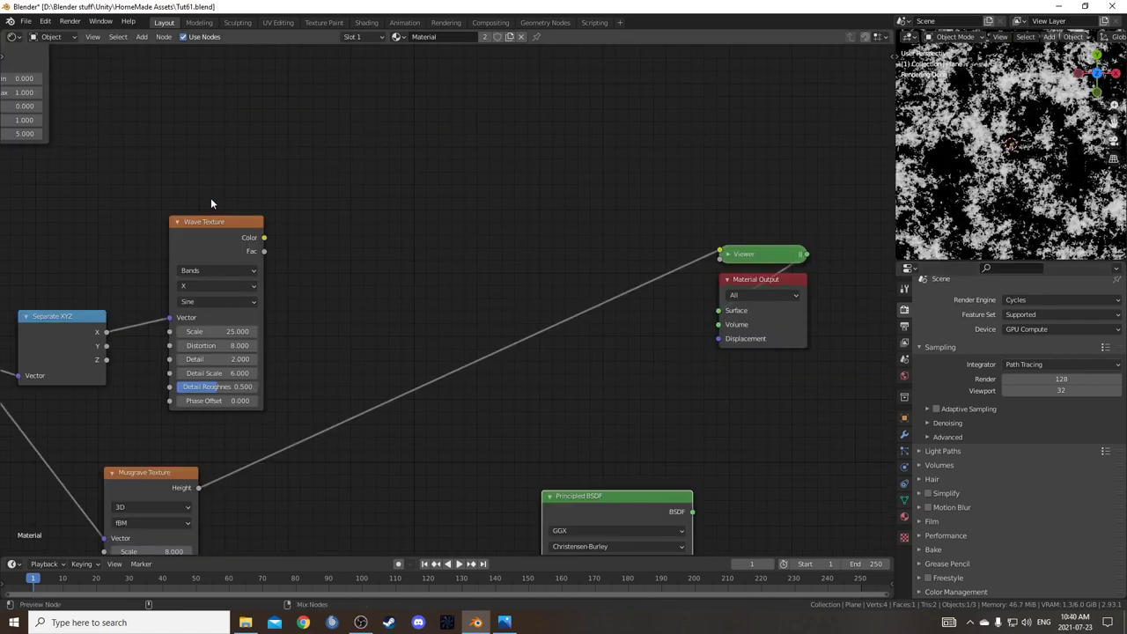
Switch the preview on the plane back to the Wave Texture's Color output.
{"action": "left_click", "coordinate": [217, 226], "text": "ctrl+shift"}
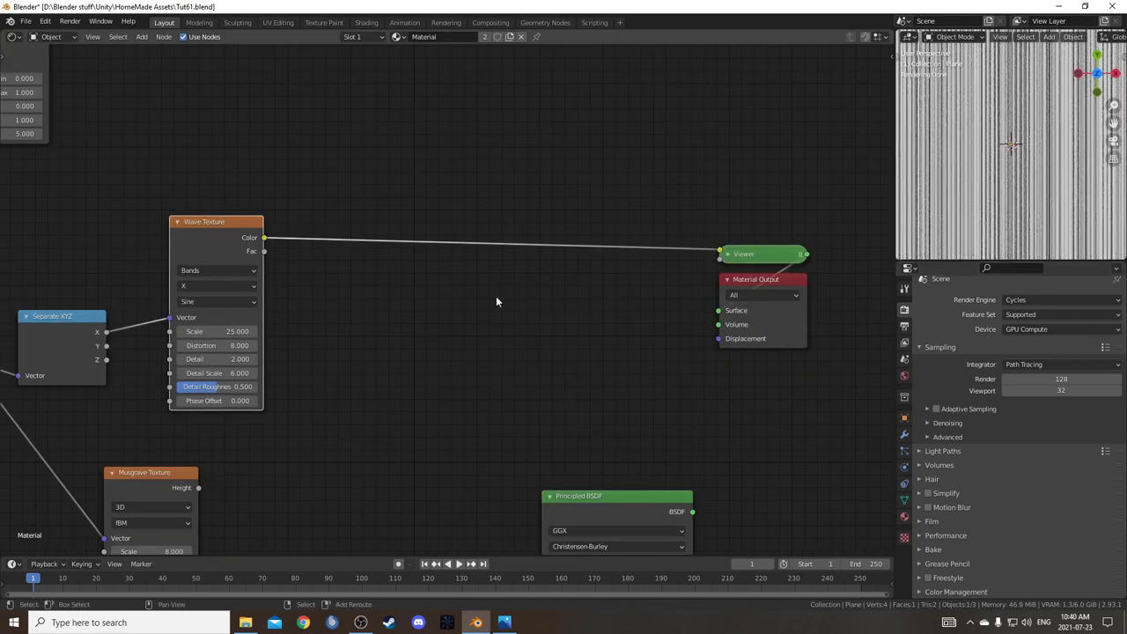
Insert a Mix node on the link from the Wave Texture's Color output to the Viewer, feeding its Color1 input.
{"action": "key", "text": "shift+a"}
{"action": "type", "text": "mix"}
{"action": "key", "text": "Return"}
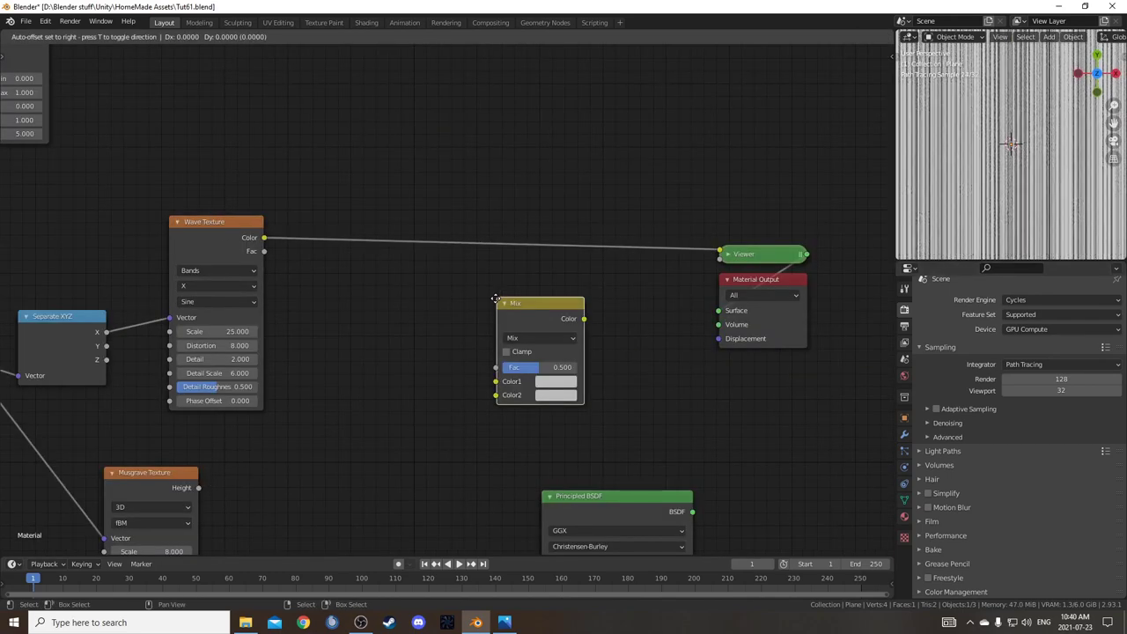
{"action": "left_click", "coordinate": [357, 204]}
{"action": "scroll", "coordinate": [435, 352], "scroll_direction": "up", "scroll_amount": 1}
{"action": "middle_click_drag", "start_coordinate": [379, 330], "coordinate": [432, 292]}
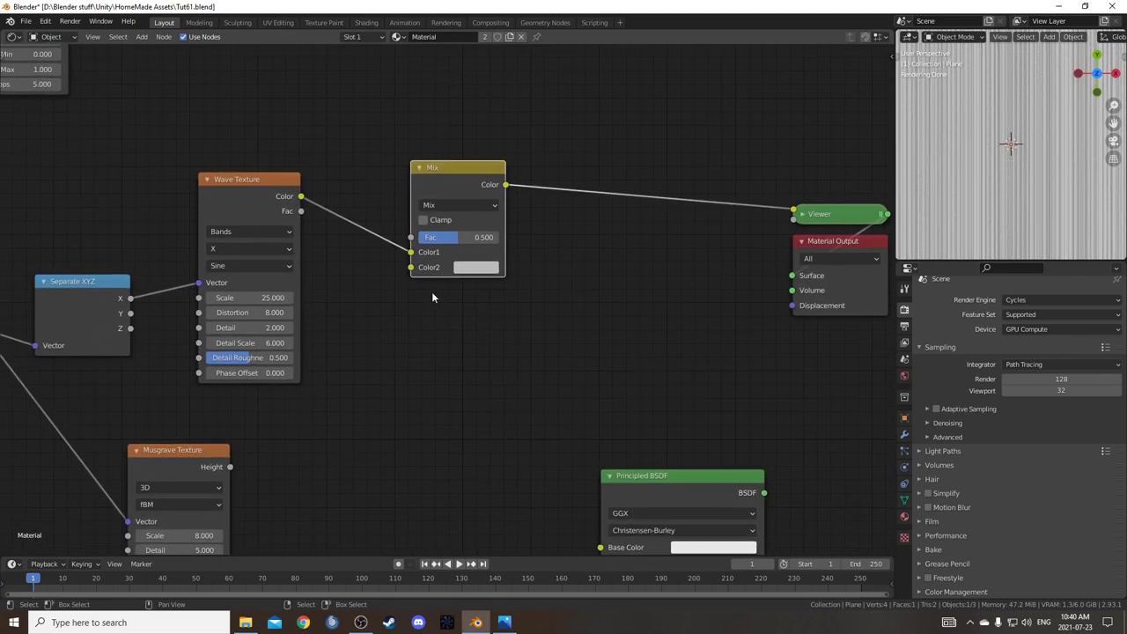
Connect the Musgrave Texture's Height output to the new Mix node's Color2 input.
{"action": "middle_click_drag", "start_coordinate": [323, 393], "coordinate": [443, 341]}
{"action": "left_click_drag", "start_coordinate": [301, 412], "coordinate": [531, 216]}
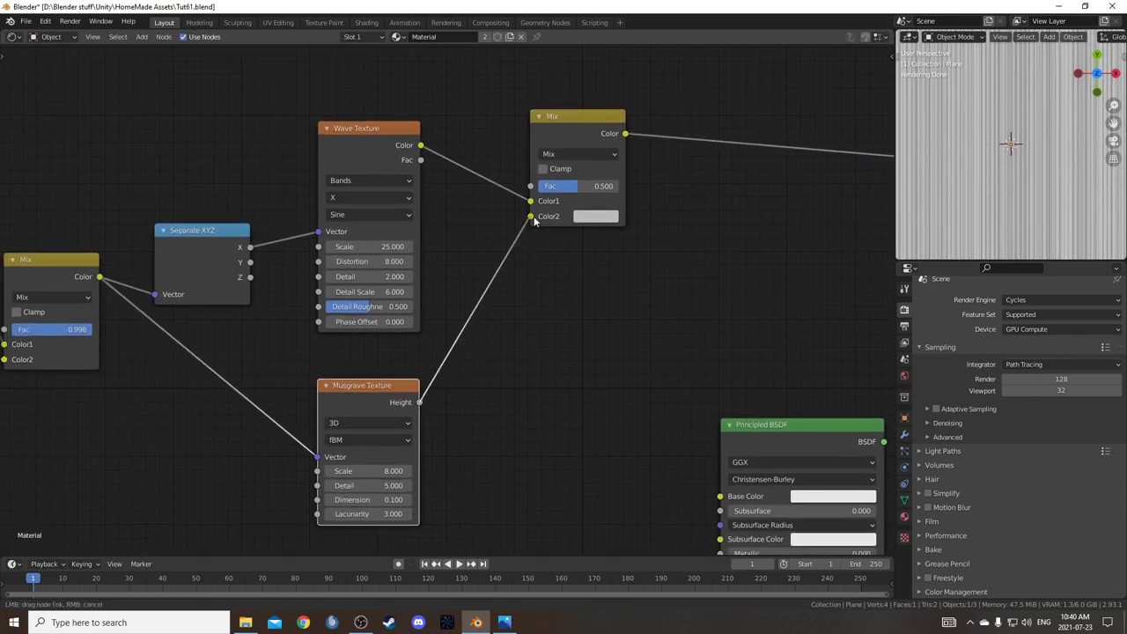
{"action": "middle_click_drag", "start_coordinate": [591, 264], "coordinate": [498, 317]}
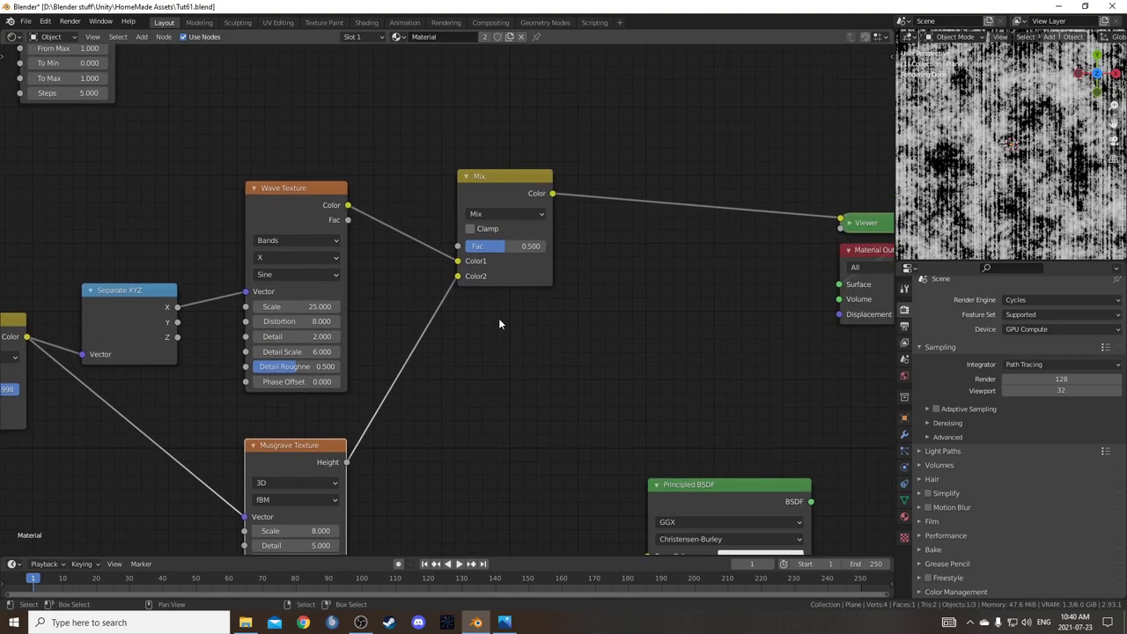
Set the factor of the Mix node combining the Wave and Musgrave textures to 0.2.
{"action": "left_click_drag", "start_coordinate": [521, 245], "coordinate": [498, 245]}
{"action": "left_click", "coordinate": [513, 246]}
{"action": "type", "text": ".2"}
{"action": "key", "text": "Return"}
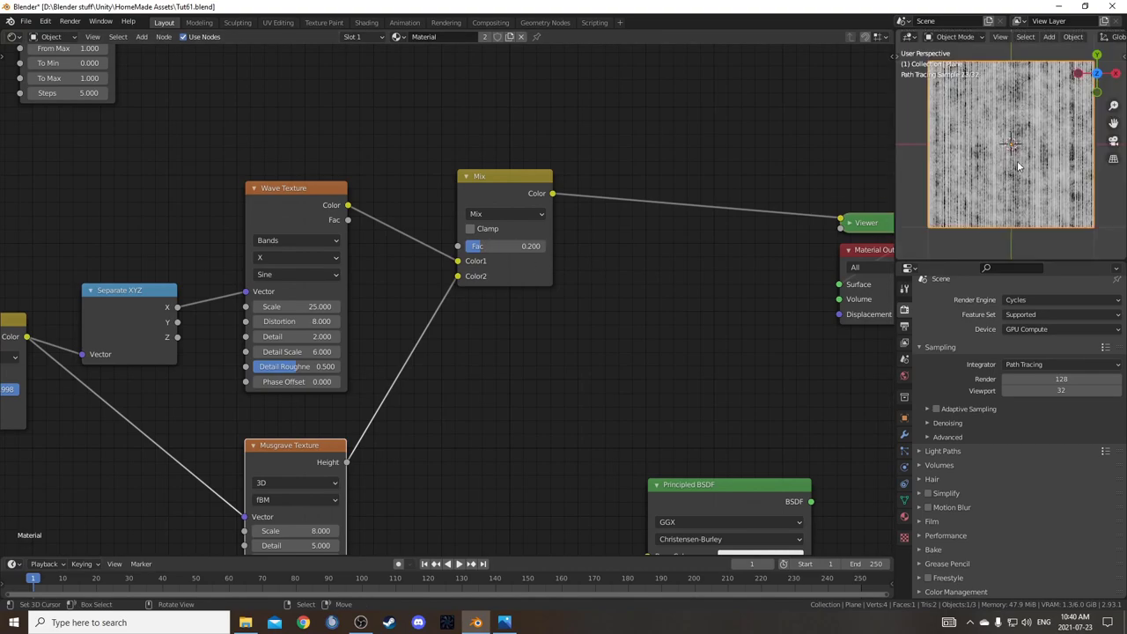
Nudge the Musgrave Texture node slightly in its place below the Wave Texture node.
{"action": "middle_click_drag", "start_coordinate": [365, 466], "coordinate": [418, 375]}
{"action": "left_click_drag", "start_coordinate": [350, 372], "coordinate": [354, 374]}
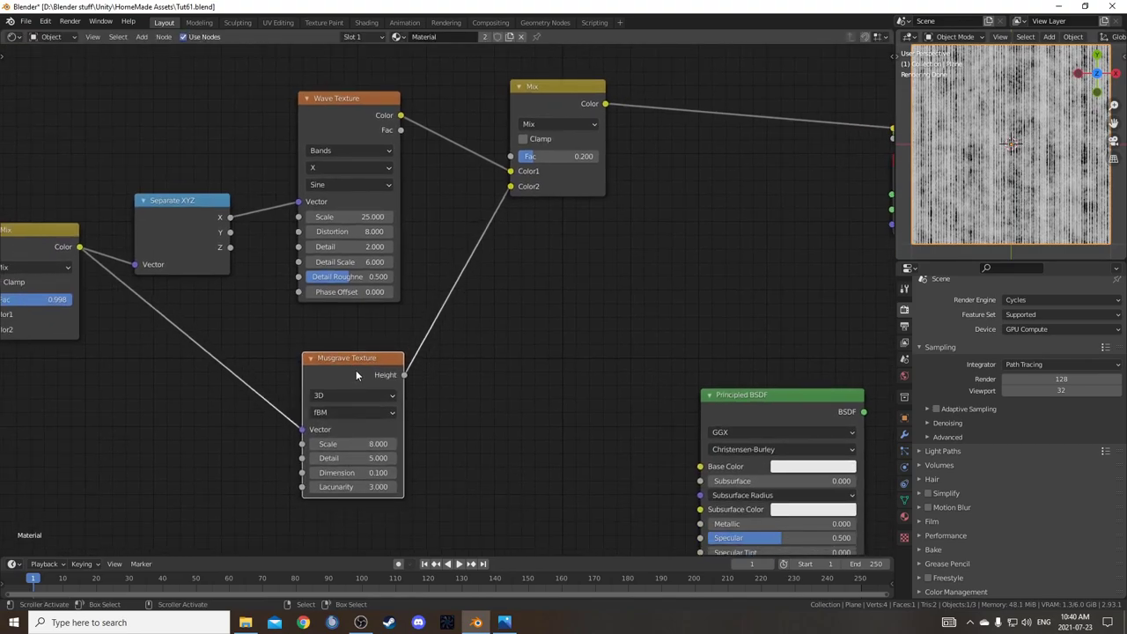
{"action": "middle_click_drag", "start_coordinate": [478, 315], "coordinate": [547, 303]}
{"action": "mouse_move", "coordinate": [619, 150]}
{"action": "left_mouse_down"}
{"action": "mouse_move", "coordinate": [651, 150]}
{"action": "mouse_move", "coordinate": [633, 150]}
{"action": "left_mouse_up"}
{"action": "key", "text": "ctrl+z"}
{"action": "middle_click_drag", "start_coordinate": [650, 290], "coordinate": [640, 325]}
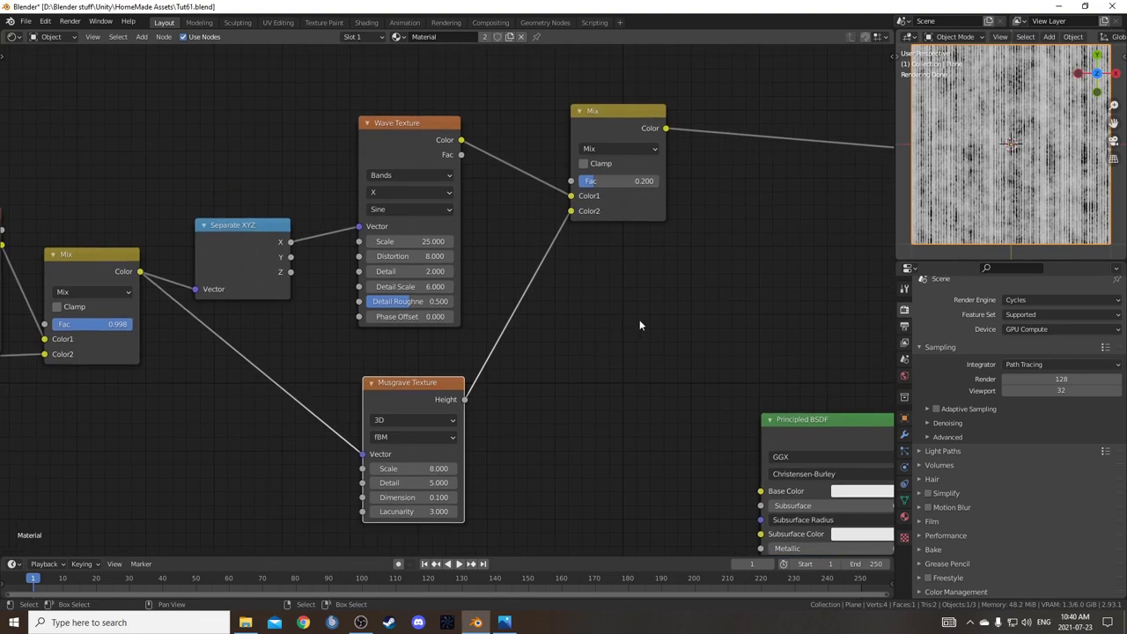
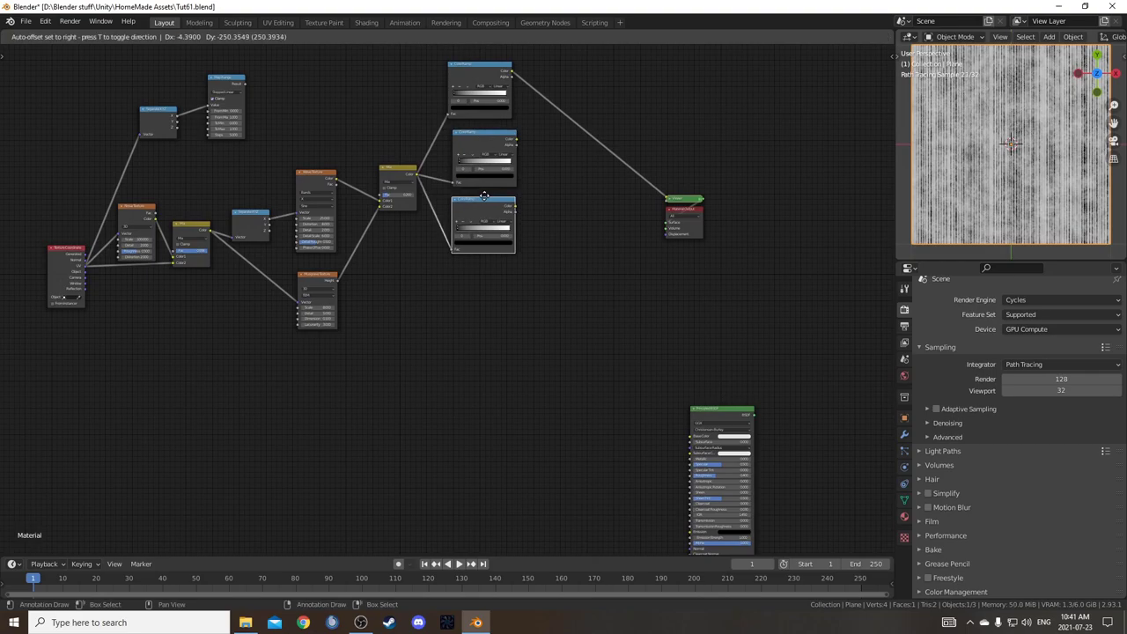
Duplicate the ColorRamp with its link to the Mix node kept, stacking copies downward until the column holds six ramps.
{"action": "left_click", "coordinate": [483, 277]}
{"action": "key", "text": "ctrl+shift+d"}
{"action": "left_click", "coordinate": [483, 341]}
{"action": "key", "text": "ctrl+shift+d"}
{"action": "left_click", "coordinate": [488, 392]}
{"action": "key", "text": "shift+d"}
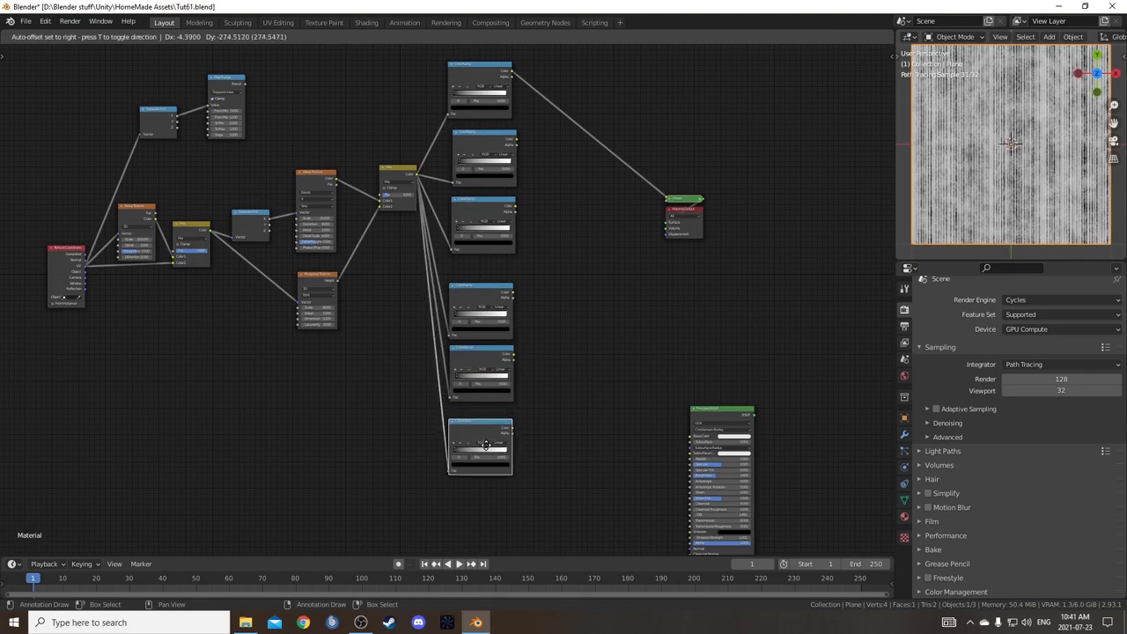
Space the six ColorRamp nodes evenly in their column by adjusting the fourth and the lowest one.
{"action": "left_click", "coordinate": [483, 300]}
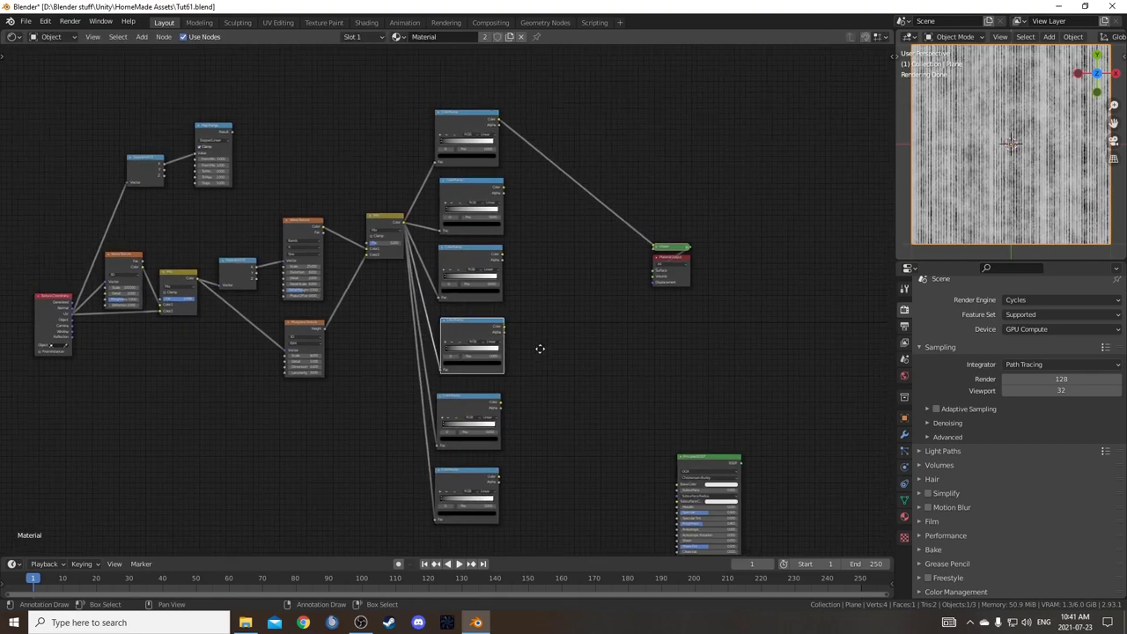
{"action": "scroll", "coordinate": [623, 307], "scroll_direction": "up", "scroll_amount": 2}
{"action": "middle_click_drag", "start_coordinate": [579, 286], "coordinate": [529, 349]}
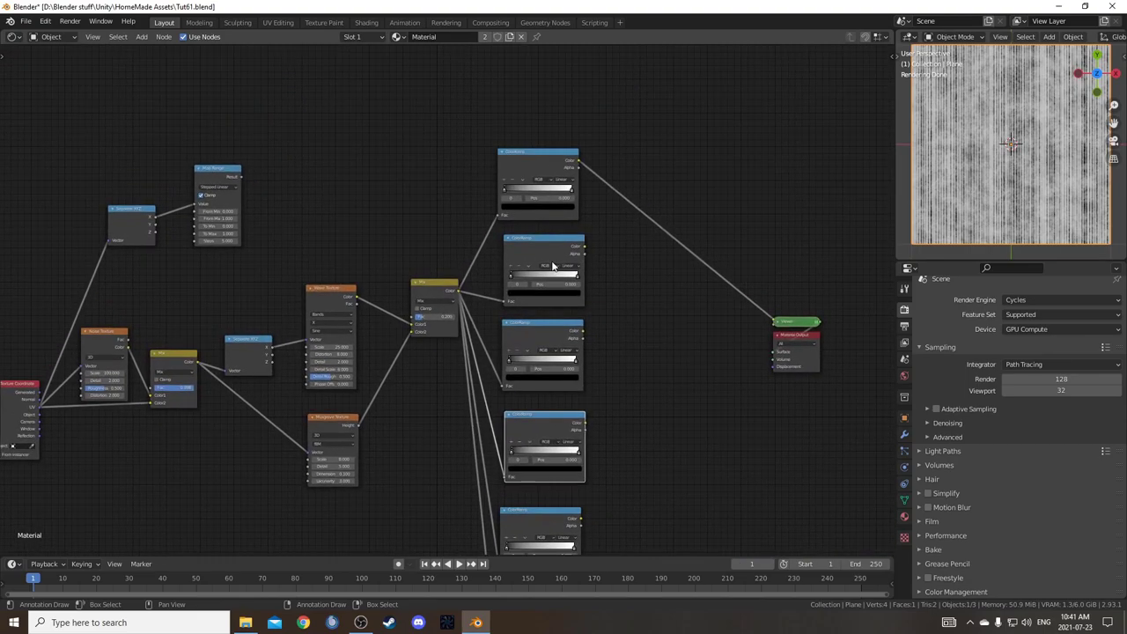
{"action": "middle_click_drag", "start_coordinate": [622, 404], "coordinate": [640, 282]}
{"action": "scroll", "coordinate": [641, 308], "scroll_direction": "down", "scroll_amount": 1}
{"action": "scroll", "coordinate": [572, 167], "scroll_direction": "down", "scroll_amount": 1}
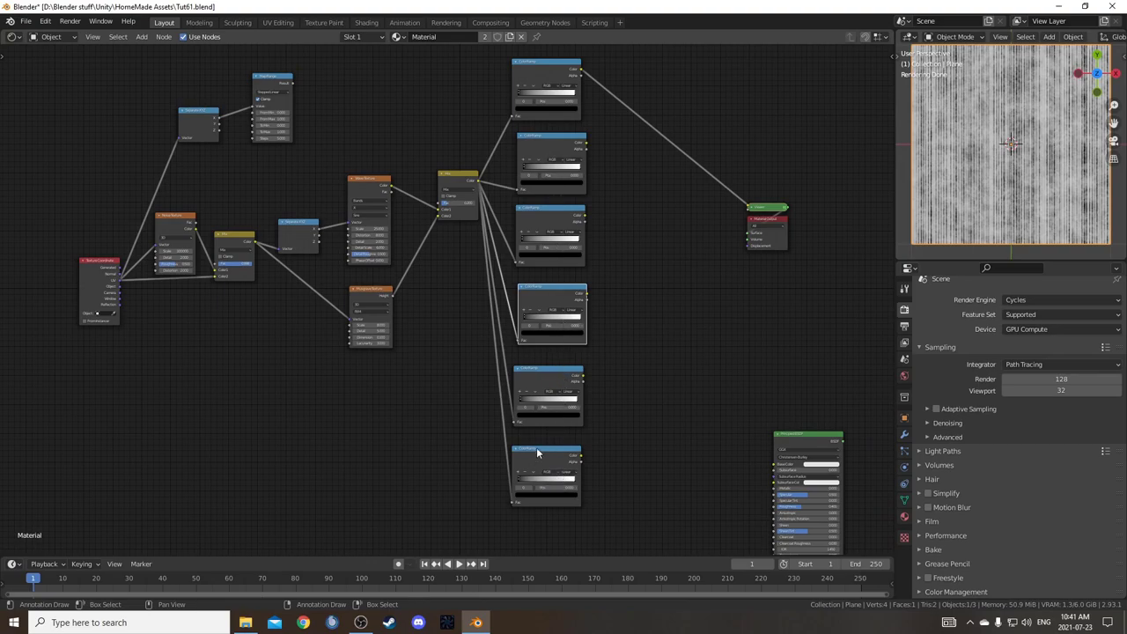
{"action": "left_click_drag", "start_coordinate": [539, 462], "coordinate": [546, 455]}
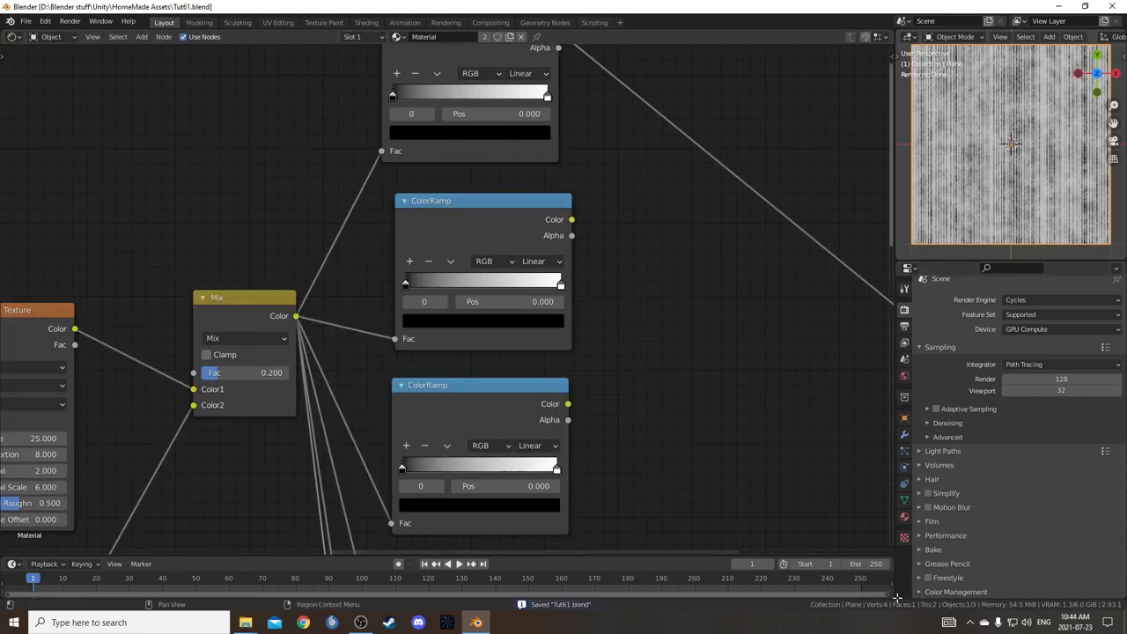
Split an Image Editor off below the render properties and load Grass.jpg into it.
{"action": "left_click_drag", "start_coordinate": [897, 597], "coordinate": [930, 422]}
{"action": "left_click", "coordinate": [912, 431]}
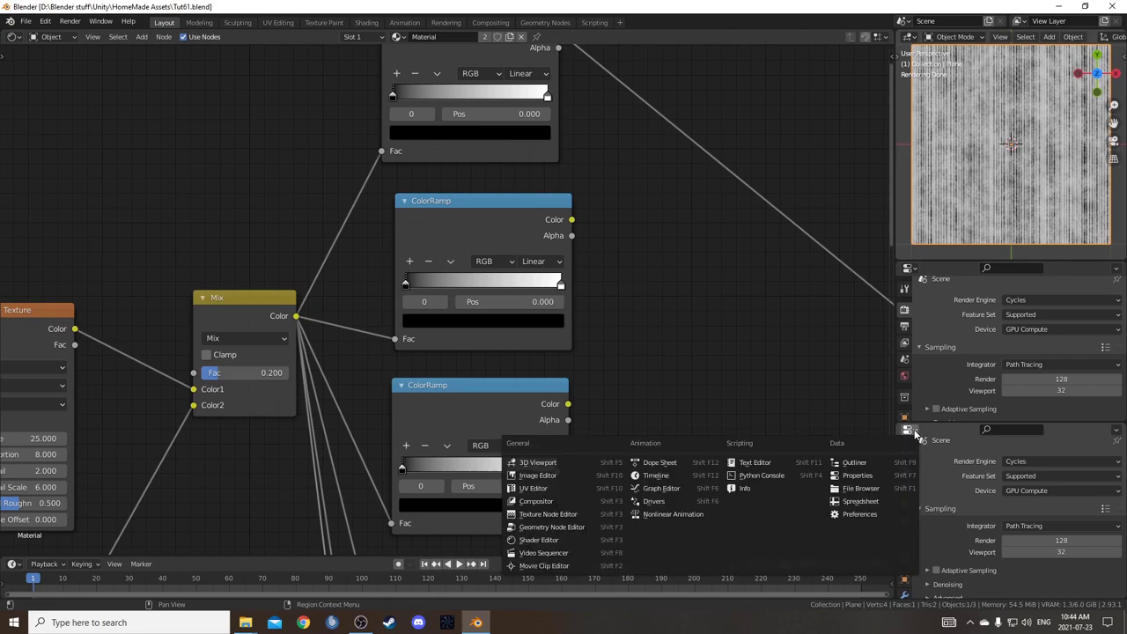
{"action": "left_click", "coordinate": [566, 480]}
{"action": "middle_click_drag", "start_coordinate": [636, 340], "coordinate": [644, 442]}
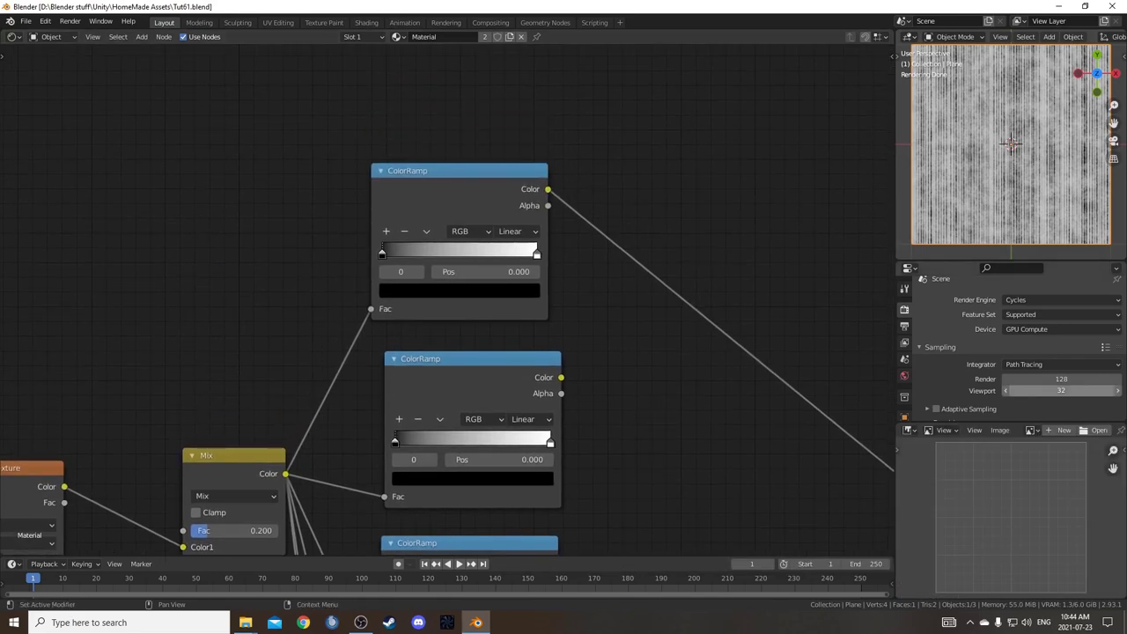
{"action": "left_click_drag", "start_coordinate": [997, 501], "coordinate": [1000, 503]}
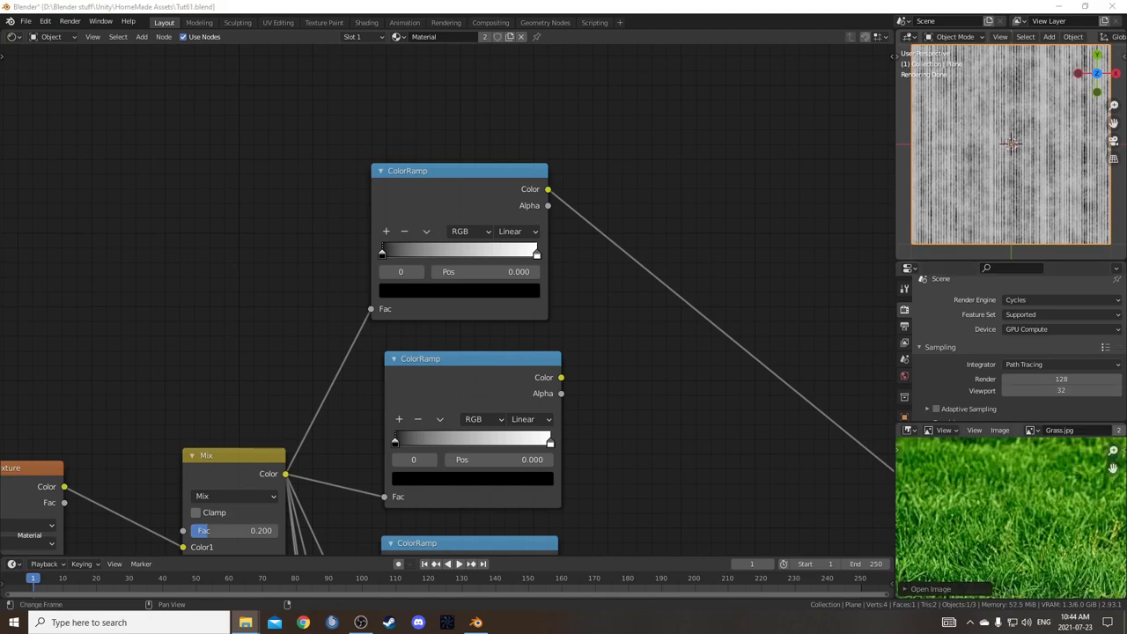
Fill the first ColorRamp's gradient with greens sampled along a stroke across the grass image.
{"action": "middle_click_drag", "start_coordinate": [556, 308], "coordinate": [563, 354]}
{"action": "scroll", "coordinate": [605, 347], "scroll_direction": "up", "scroll_amount": 4}
{"action": "left_click_drag", "start_coordinate": [460, 167], "coordinate": [462, 146]}
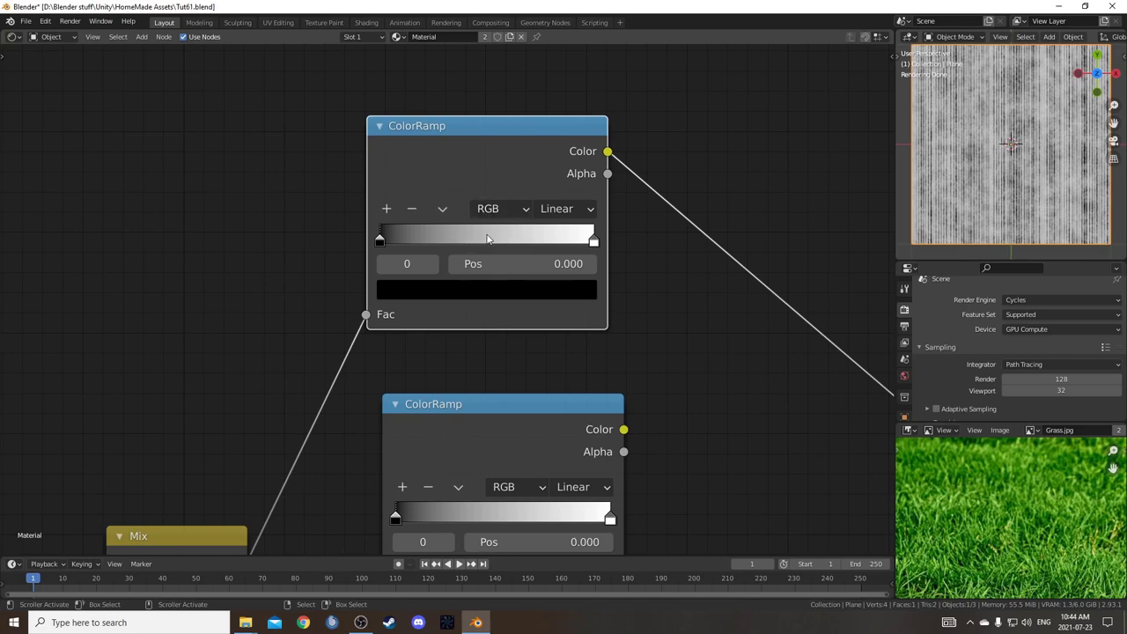
{"action": "key", "text": "e"}
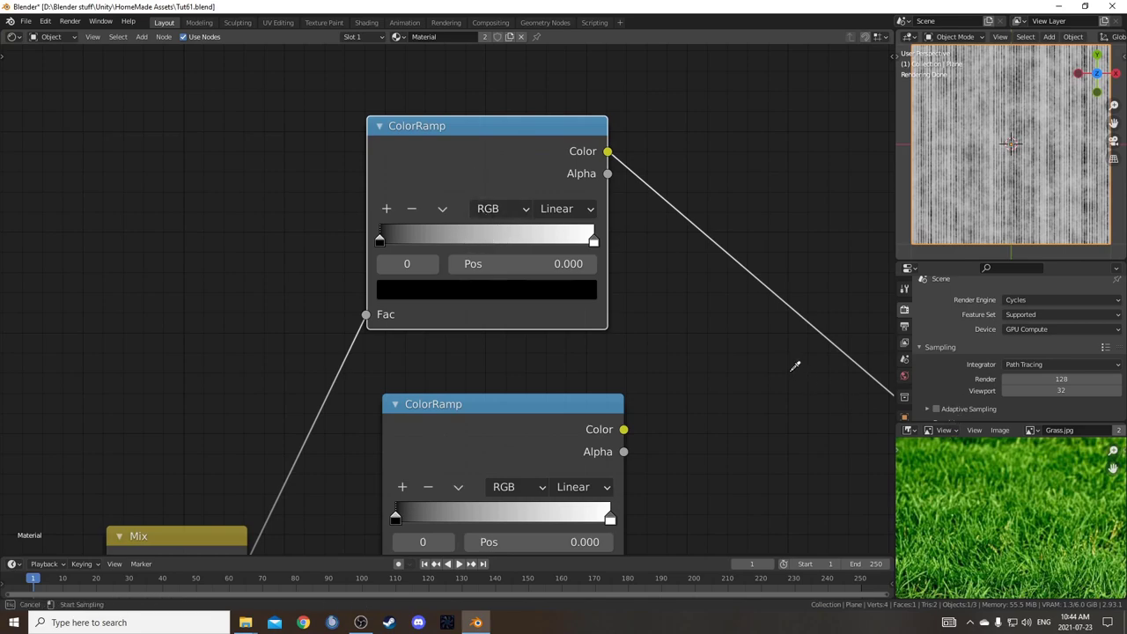
{"action": "left_click_drag", "start_coordinate": [1025, 519], "coordinate": [1036, 516]}
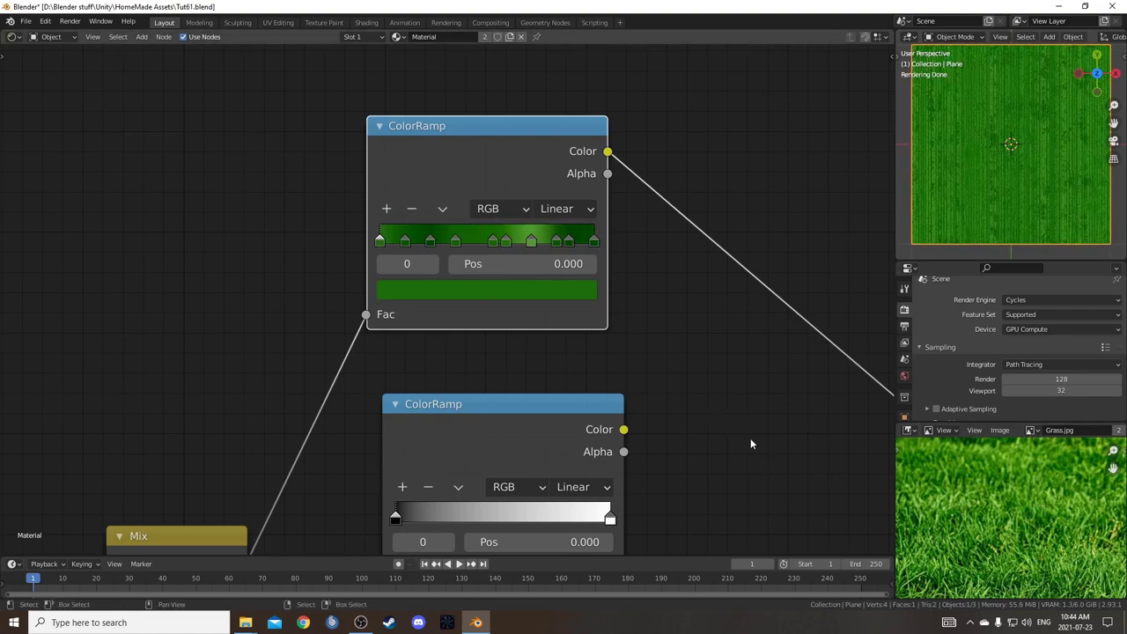
{"action": "scroll", "coordinate": [648, 364], "scroll_direction": "down", "scroll_amount": 3}
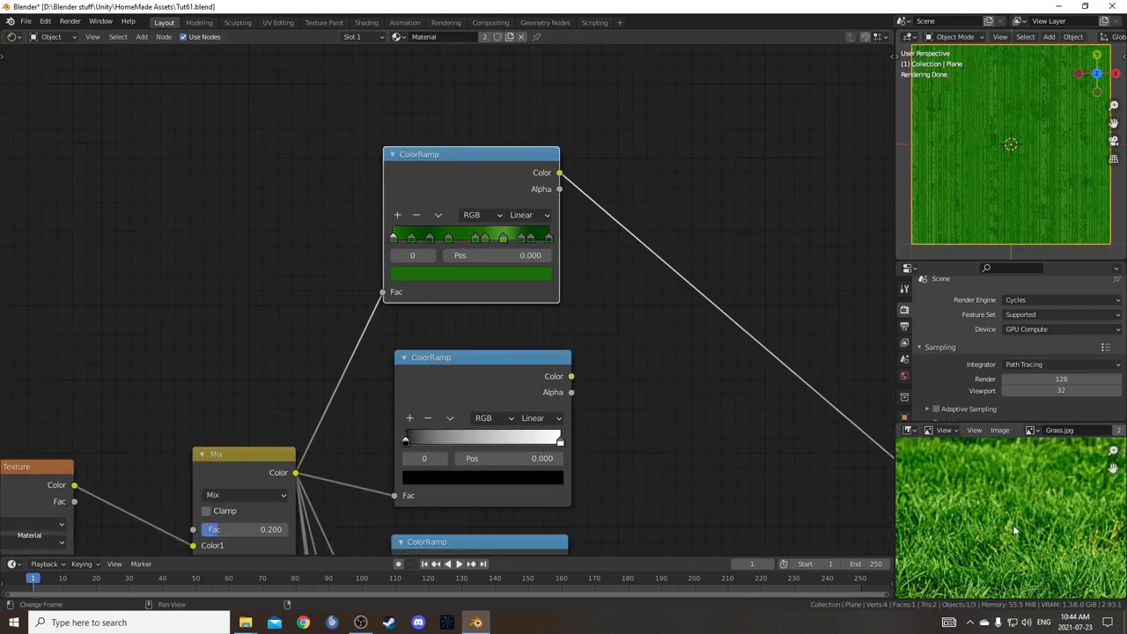
Preview the second ColorRamp on the plane and fill its gradient with greens sampled along a different stroke on the grass image.
{"action": "middle_click_drag", "start_coordinate": [547, 447], "coordinate": [495, 304]}
{"action": "scroll", "coordinate": [529, 405], "scroll_direction": "down", "scroll_amount": 1}
{"action": "left_click", "coordinate": [451, 231], "text": "ctrl+shift"}
{"action": "scroll", "coordinate": [607, 357], "scroll_direction": "up", "scroll_amount": 2}
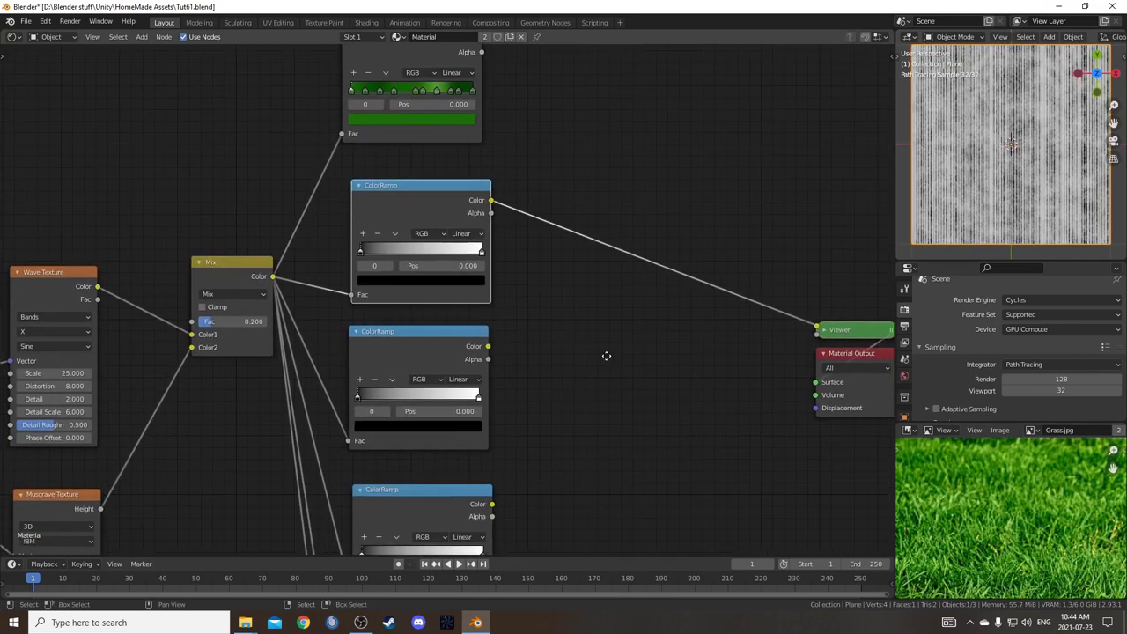
{"action": "key", "text": "e"}
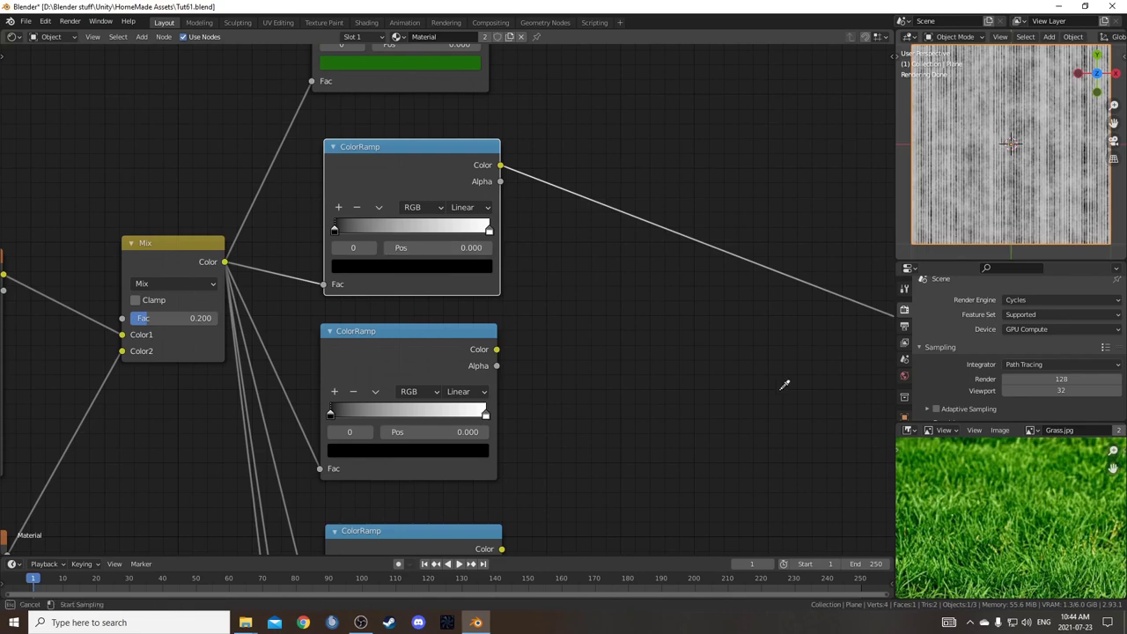
{"action": "left_click_drag", "start_coordinate": [1030, 511], "coordinate": [977, 484]}
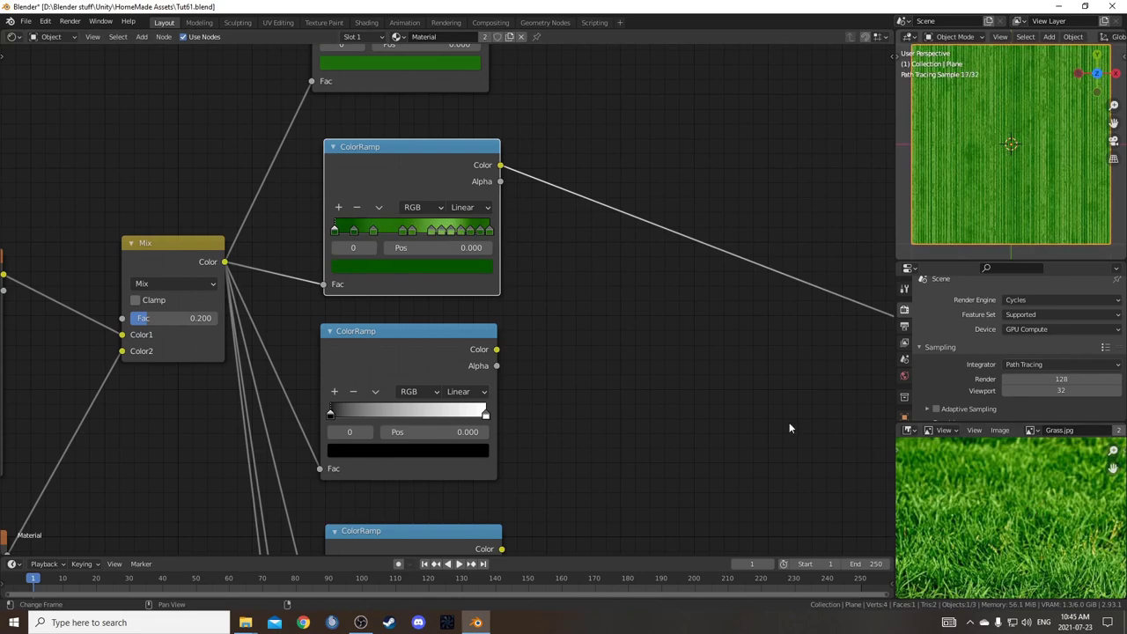
Preview the first and second ColorRamps alternately on the plane to compare their greens.
{"action": "scroll", "coordinate": [546, 379], "scroll_direction": "down", "scroll_amount": 2}
{"action": "middle_click_drag", "start_coordinate": [502, 370], "coordinate": [497, 429]}
{"action": "left_click", "coordinate": [401, 110], "text": "ctrl+shift"}
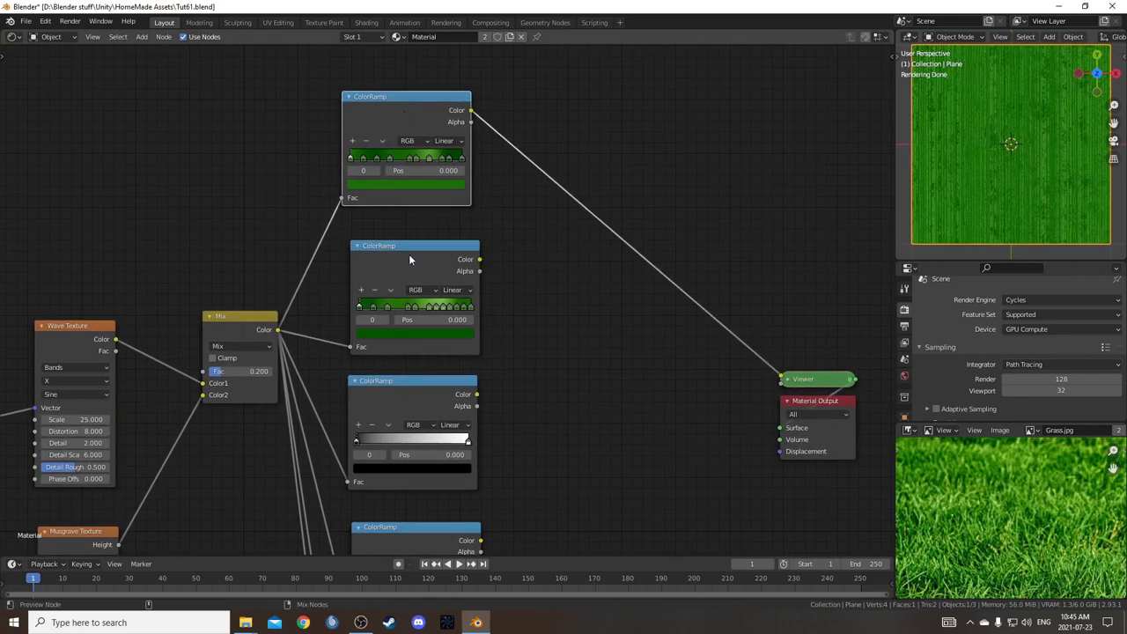
{"action": "left_click", "coordinate": [409, 252], "text": "ctrl+shift"}
{"action": "left_click", "coordinate": [418, 105], "text": "ctrl+shift"}
Preview the third ColorRamp on the plane and fill its gradient with colours sampled from another part of the grass image.
{"action": "middle_click_drag", "start_coordinate": [550, 326], "coordinate": [535, 215]}
{"action": "scroll", "coordinate": [432, 294], "scroll_direction": "up", "scroll_amount": 4}
{"action": "left_click", "coordinate": [417, 294], "text": "ctrl+shift"}
{"action": "scroll", "coordinate": [828, 488], "scroll_direction": "up", "scroll_amount": 1}
{"action": "key", "text": "e"}
{"action": "mouse_move", "coordinate": [946, 497]}
{"action": "left_mouse_down"}
{"action": "mouse_move", "coordinate": [979, 510]}
{"action": "mouse_move", "coordinate": [1025, 503]}
{"action": "left_mouse_up"}
{"action": "scroll", "coordinate": [435, 453], "scroll_direction": "down", "scroll_amount": 7}
Preview the three green ColorRamps in turn on the plane to compare their variation.
{"action": "scroll", "coordinate": [476, 185], "scroll_direction": "up", "scroll_amount": 3, "text": "shift"}
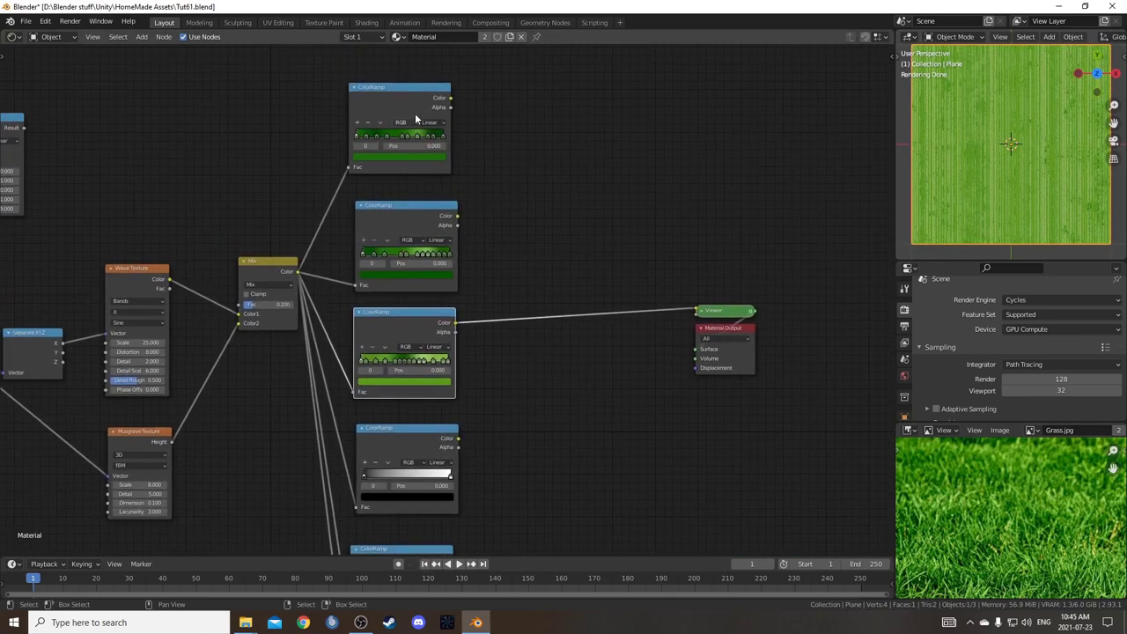
{"action": "left_click", "coordinate": [415, 100], "text": "ctrl+shift"}
{"action": "left_click", "coordinate": [388, 202], "text": "ctrl+shift"}
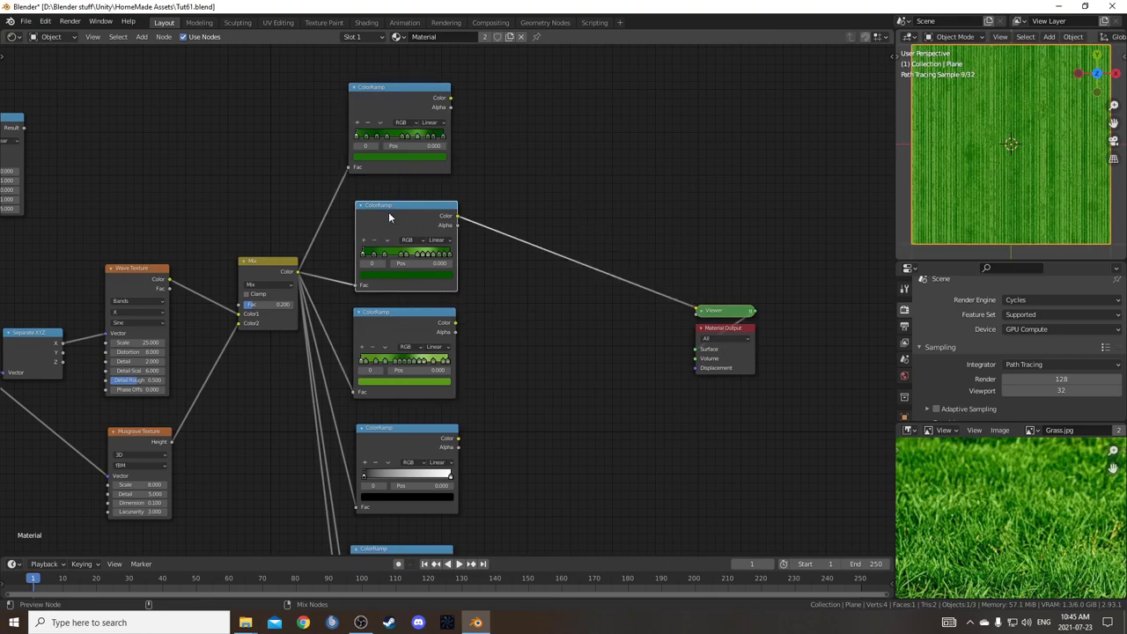
{"action": "left_click", "coordinate": [403, 318], "text": "ctrl+shift"}
Load the brown-grass-in-winter image into the Image Editor and fill the fourth ColorRamp with colours sampled across it, previewing that ramp.
{"action": "scroll", "coordinate": [493, 352], "scroll_direction": "down", "scroll_amount": 2, "text": "shift"}
{"action": "scroll", "coordinate": [503, 339], "scroll_direction": "down", "scroll_amount": 1}
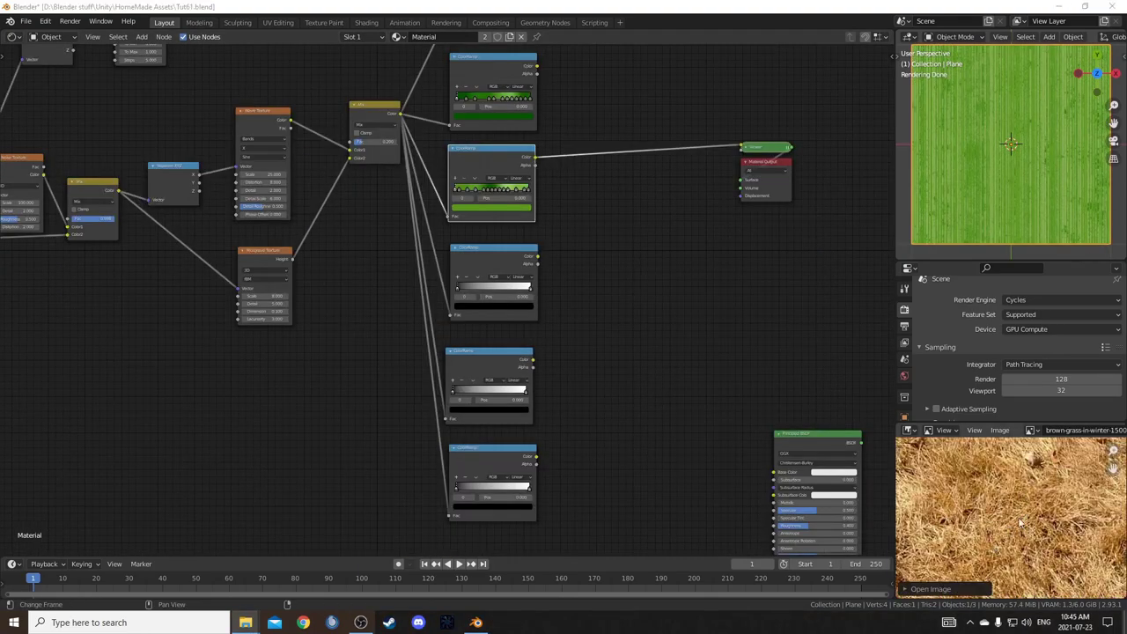
{"action": "middle_click_drag", "start_coordinate": [654, 348], "coordinate": [569, 296]}
{"action": "scroll", "coordinate": [625, 354], "scroll_direction": "up", "scroll_amount": 3}
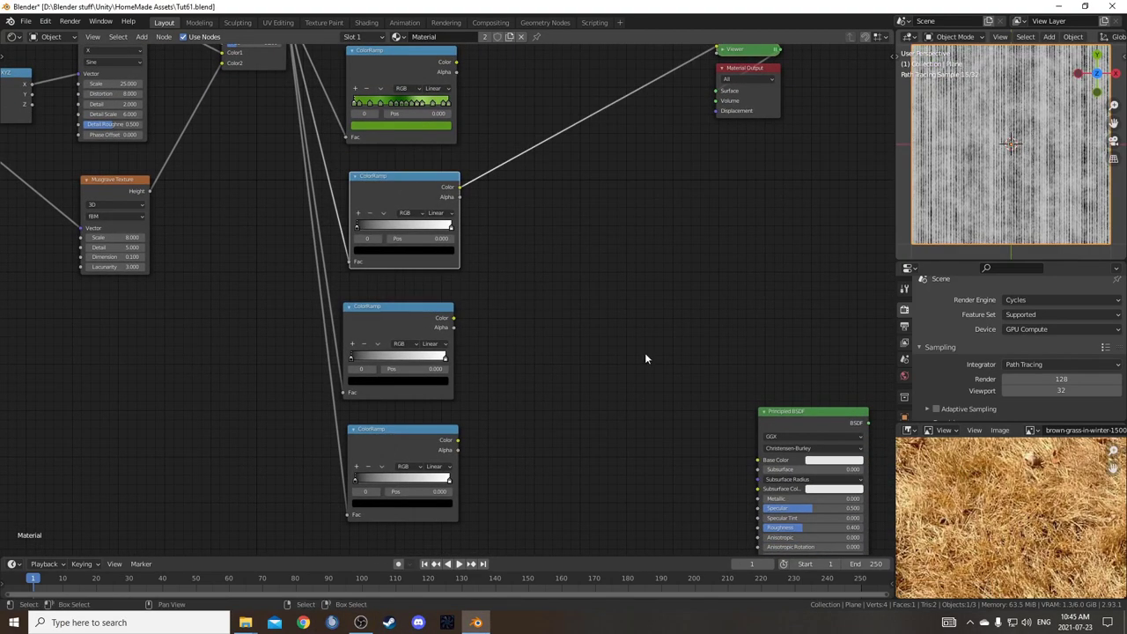
{"action": "scroll", "coordinate": [626, 347], "scroll_direction": "up", "scroll_amount": 2}
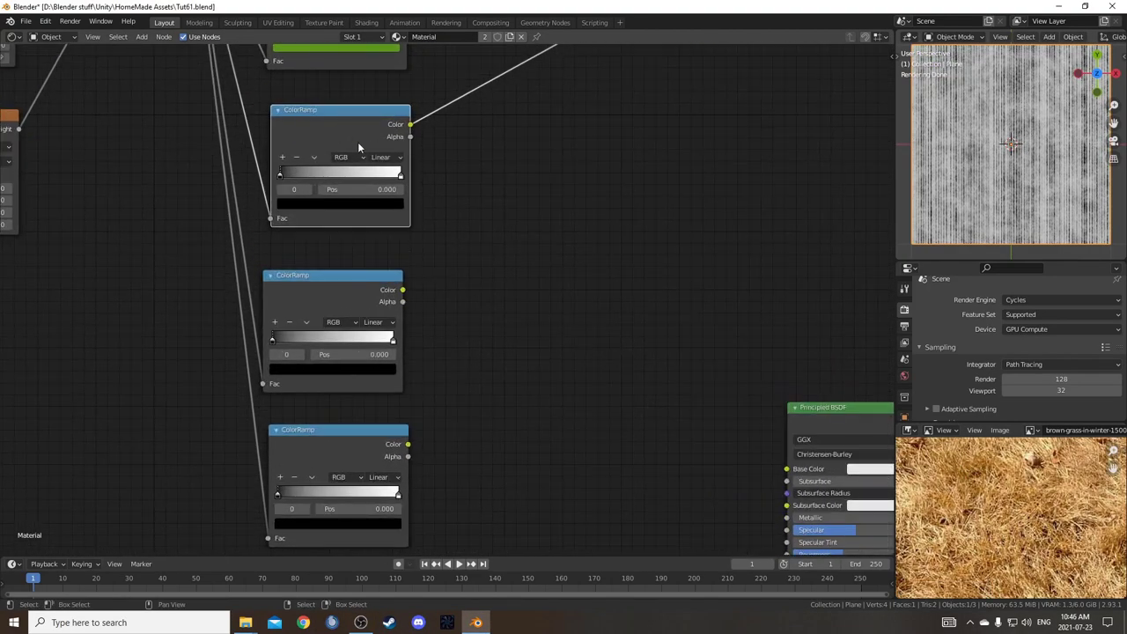
{"action": "key", "text": "e"}
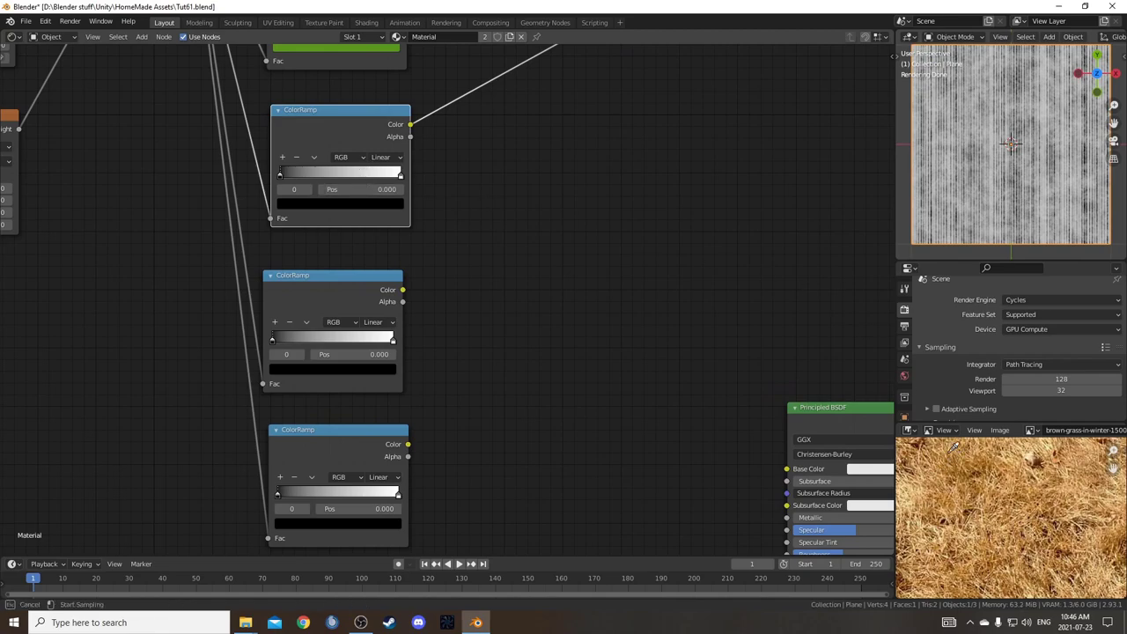
{"action": "left_click_drag", "start_coordinate": [907, 495], "coordinate": [1039, 529]}
Fill the fifth ColorRamp's gradient with colours sampled along a stroke in the upper part of the brown grass image.
{"action": "middle_click_drag", "start_coordinate": [450, 382], "coordinate": [448, 336]}
{"action": "left_click", "coordinate": [326, 256]}
{"action": "key", "text": "e"}
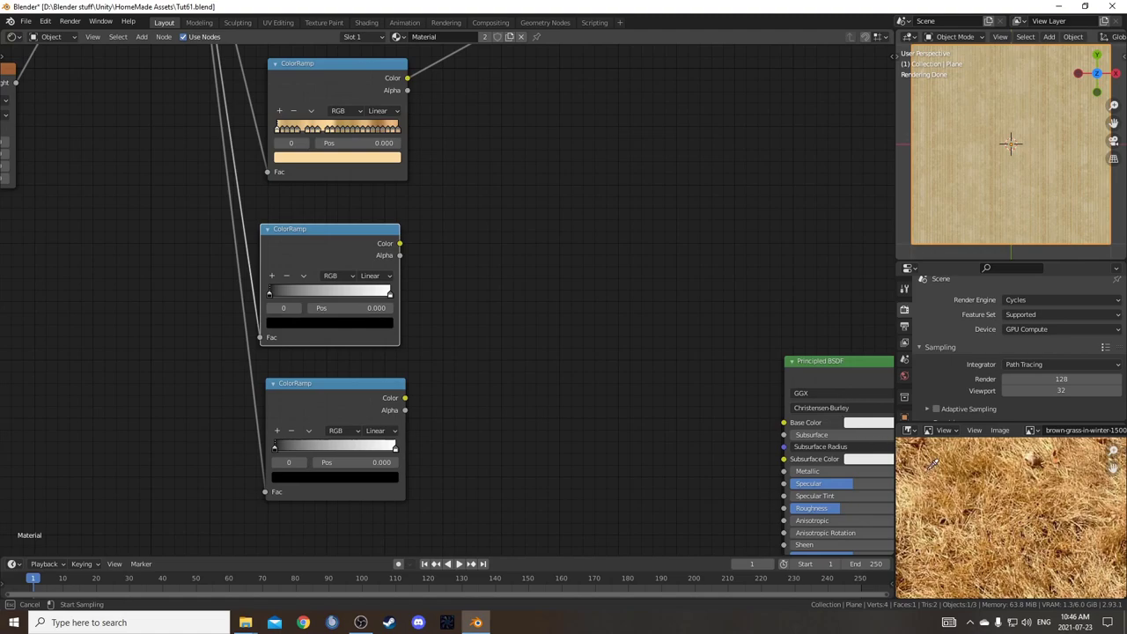
{"action": "left_click_drag", "start_coordinate": [940, 468], "coordinate": [1056, 480]}
{"action": "scroll", "coordinate": [357, 136], "scroll_direction": "down", "scroll_amount": 1}
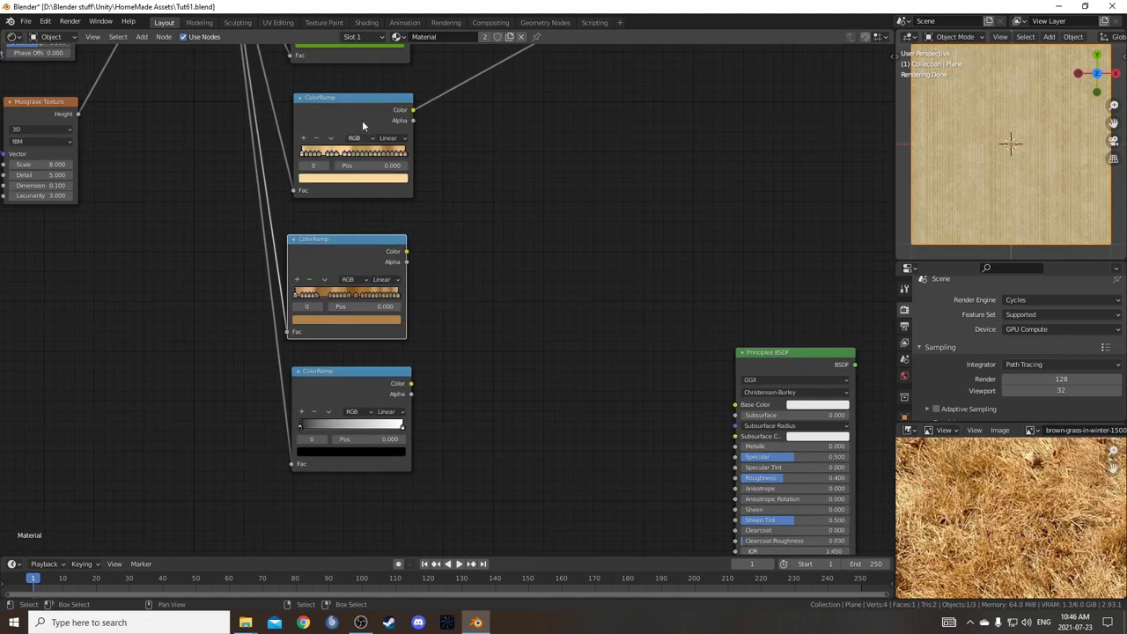
Preview the fourth and fifth ColorRamps alternately on the plane to compare their browns.
{"action": "left_click", "coordinate": [354, 241], "text": "ctrl+shift"}
{"action": "left_click", "coordinate": [359, 106], "text": "ctrl+shift"}
{"action": "left_click", "coordinate": [349, 281], "text": "ctrl+shift"}
Preview the sixth ColorRamp on the plane and fill its gradient with colours sampled along the lower part of the brown grass image.
{"action": "left_click", "coordinate": [357, 377], "text": "ctrl+shift"}
{"action": "scroll", "coordinate": [474, 274], "scroll_direction": "up", "scroll_amount": 3}
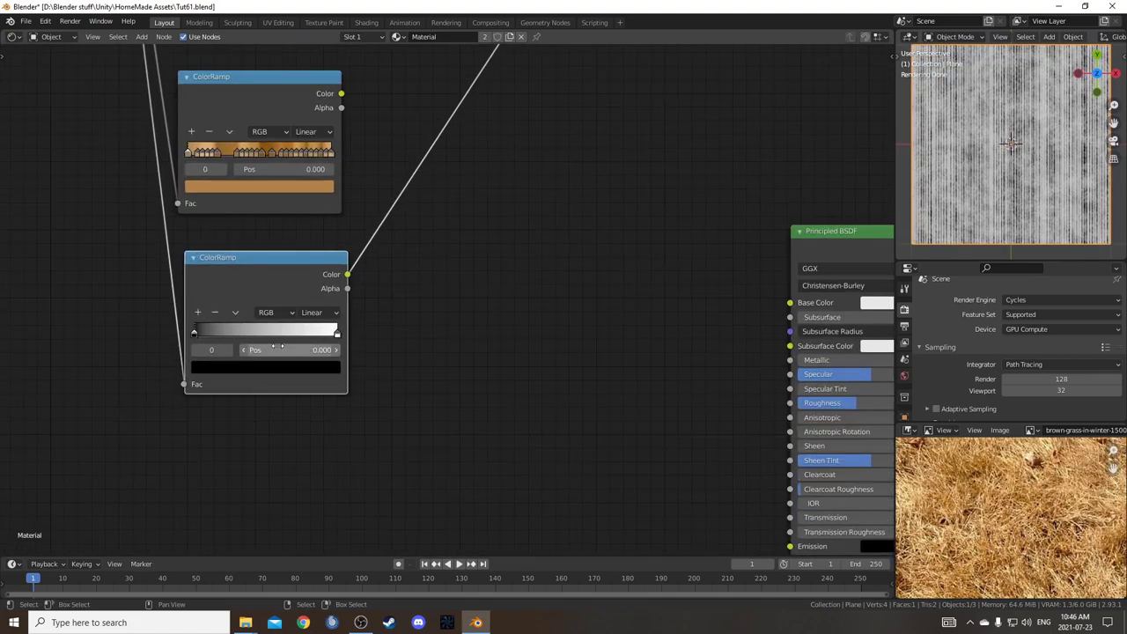
{"action": "key", "text": "e"}
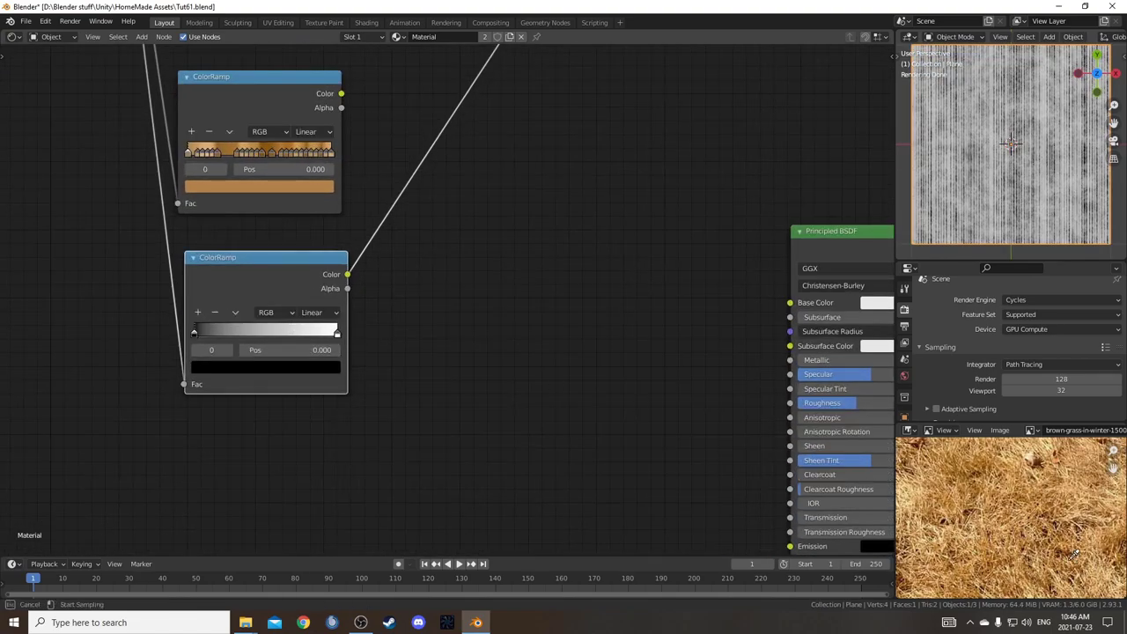
{"action": "left_click_drag", "start_coordinate": [1061, 551], "coordinate": [942, 528]}
{"action": "scroll", "coordinate": [332, 260], "scroll_direction": "down", "scroll_amount": 5}
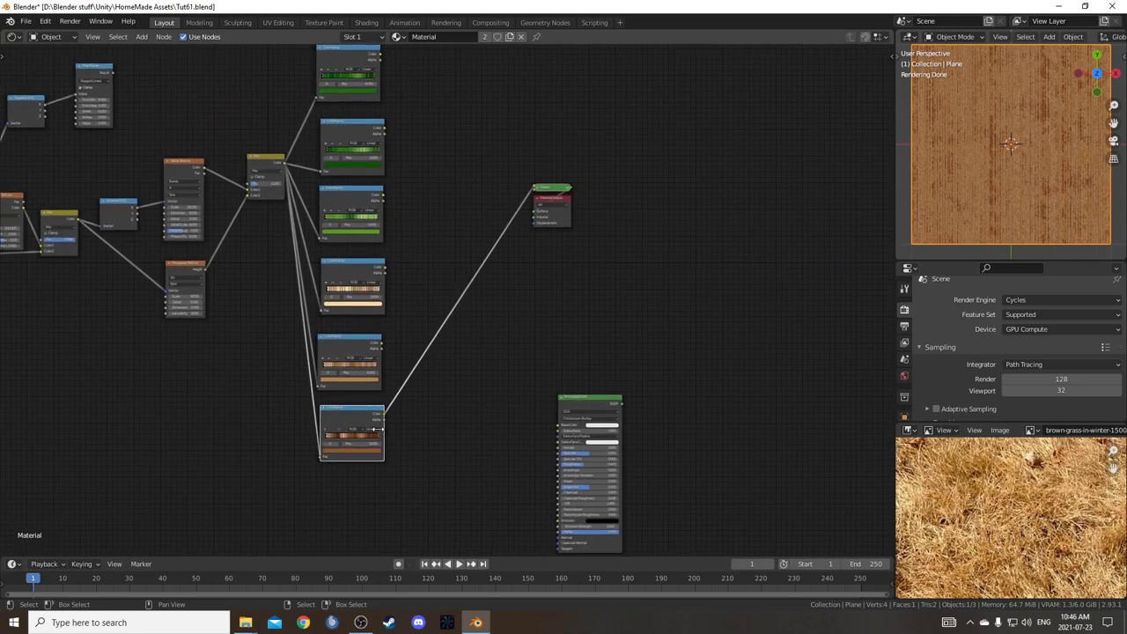
Preview the fourth, fifth and sixth ColorRamps in turn on the plane to compare their browns.
{"action": "left_click", "coordinate": [333, 260], "text": "ctrl+shift"}
{"action": "left_click", "coordinate": [347, 337], "text": "ctrl+shift"}
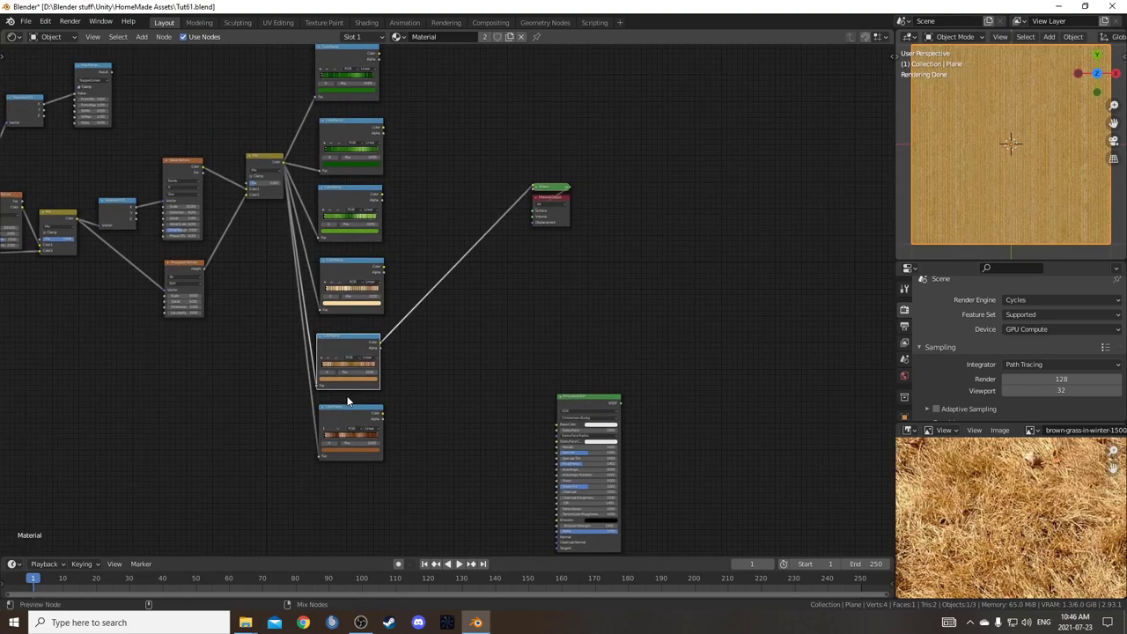
{"action": "left_click", "coordinate": [346, 421], "text": "ctrl+shift"}
Try refilling the sixth ColorRamp with colours sampled near the right edge and then the upper part of the brown grass image.
{"action": "middle_click_drag", "start_coordinate": [446, 426], "coordinate": [383, 316]}
{"action": "scroll", "coordinate": [382, 315], "scroll_direction": "up", "scroll_amount": 8}
{"action": "middle_click_drag", "start_coordinate": [249, 384], "coordinate": [427, 342]}
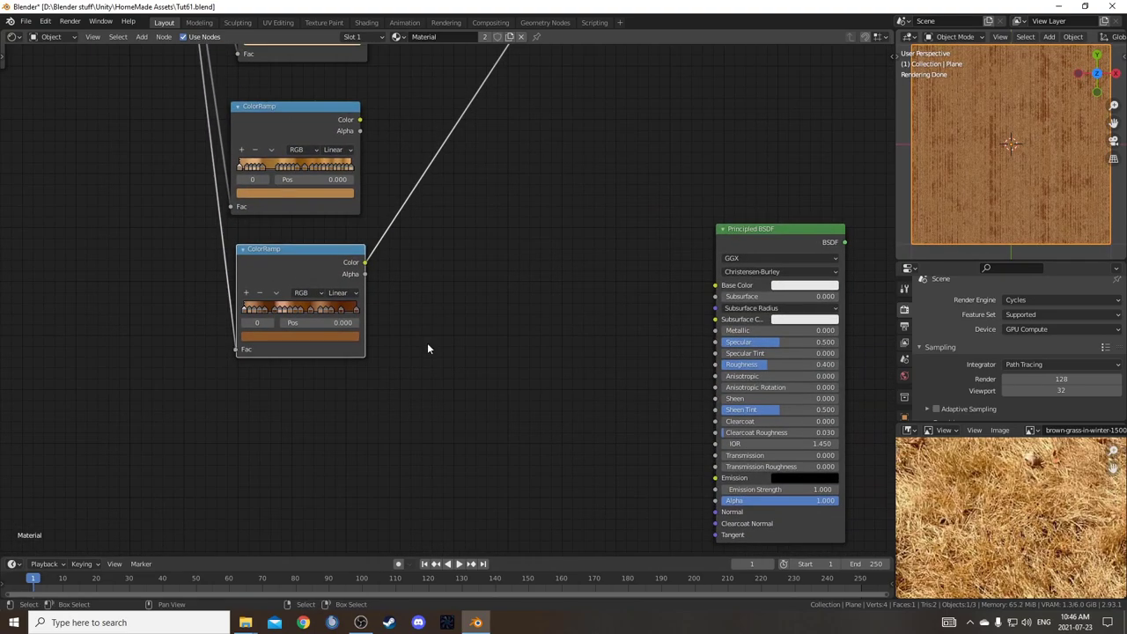
{"action": "scroll", "coordinate": [427, 342], "scroll_direction": "up", "scroll_amount": 6}
{"action": "key", "text": "e"}
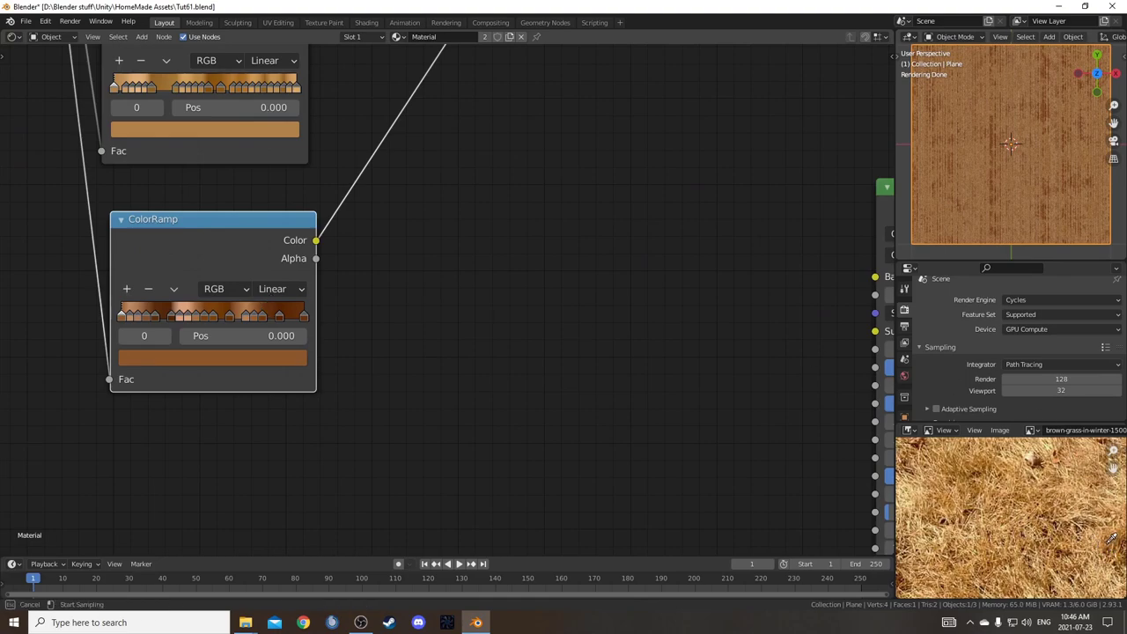
{"action": "left_click_drag", "start_coordinate": [1109, 547], "coordinate": [1114, 544]}
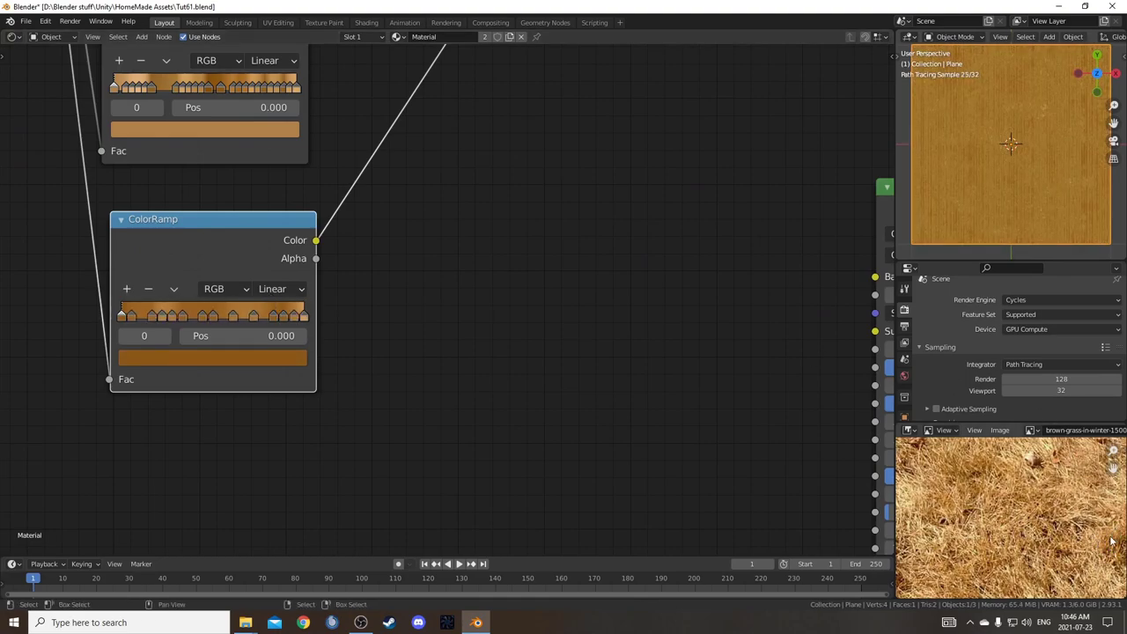
{"action": "key", "text": "e"}
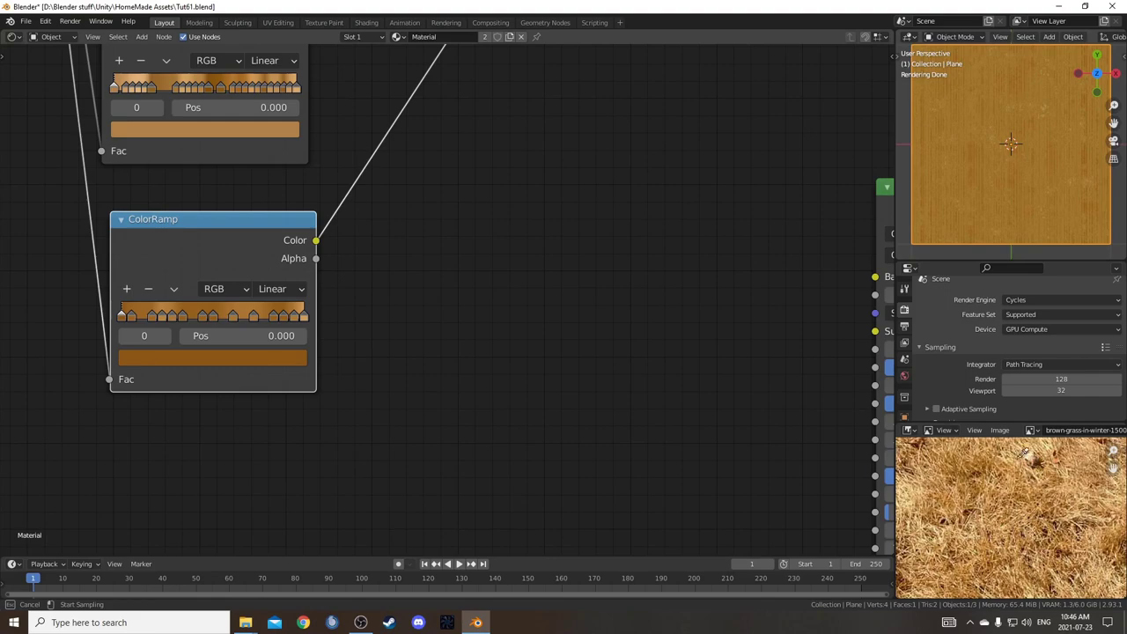
{"action": "left_click", "coordinate": [1032, 462]}
Preview the fifth and fourth ColorRamps against the sixth on the plane to check that their tones differ.
{"action": "scroll", "coordinate": [357, 322], "scroll_direction": "down", "scroll_amount": 3}
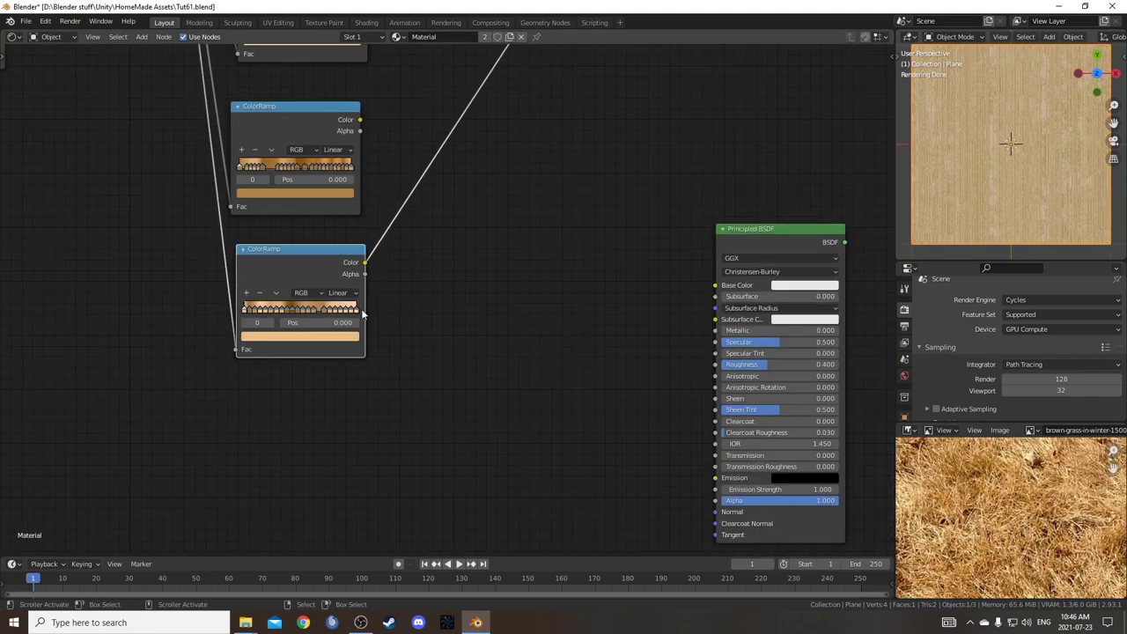
{"action": "scroll", "coordinate": [387, 323], "scroll_direction": "down", "scroll_amount": 3}
{"action": "left_click", "coordinate": [351, 208], "text": "ctrl+shift"}
{"action": "left_click", "coordinate": [350, 106], "text": "ctrl+shift"}
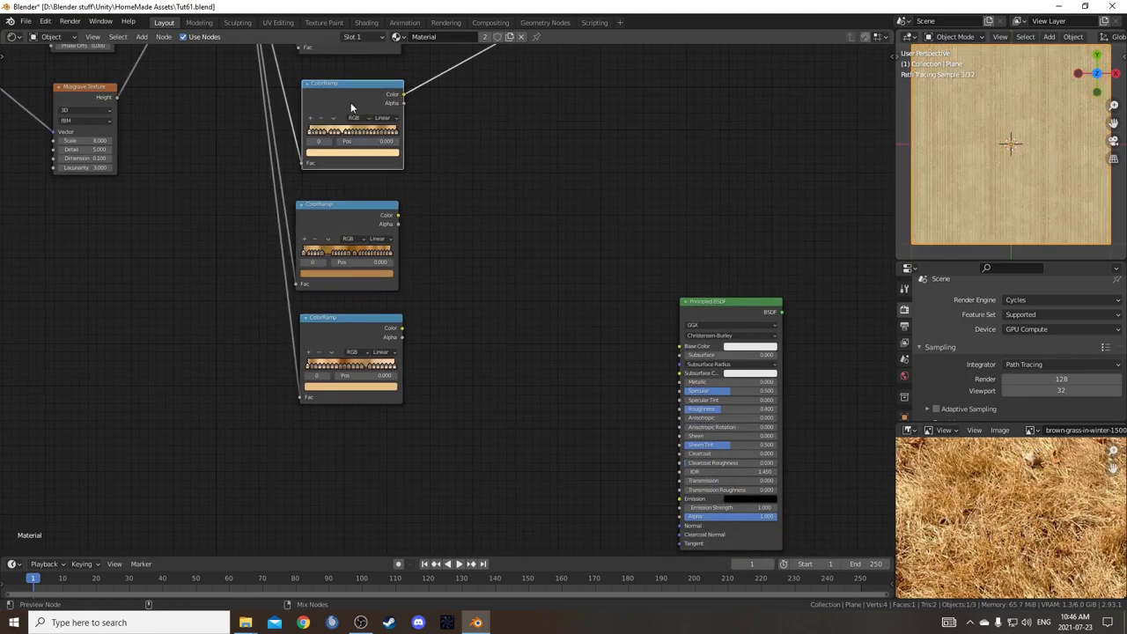
{"action": "left_click", "coordinate": [352, 356], "text": "ctrl+shift"}
Refill the sixth ColorRamp's gradient with colours sampled from the upper-left part of the brown grass image.
{"action": "scroll", "coordinate": [458, 413], "scroll_direction": "up", "scroll_amount": 4}
{"action": "key", "text": "e"}
{"action": "left_click", "coordinate": [967, 476]}
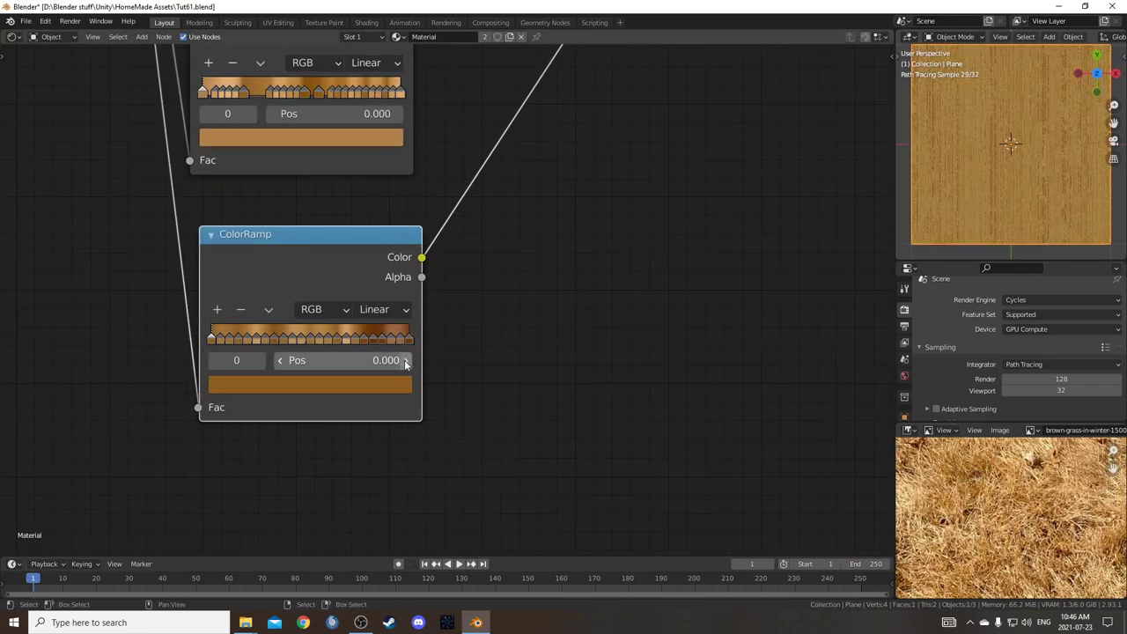
Review the gradients of the three brown ColorRamps and the overall node tree.
{"action": "scroll", "coordinate": [475, 368], "scroll_direction": "down", "scroll_amount": 2}
{"action": "scroll", "coordinate": [376, 291], "scroll_direction": "down", "scroll_amount": 2}
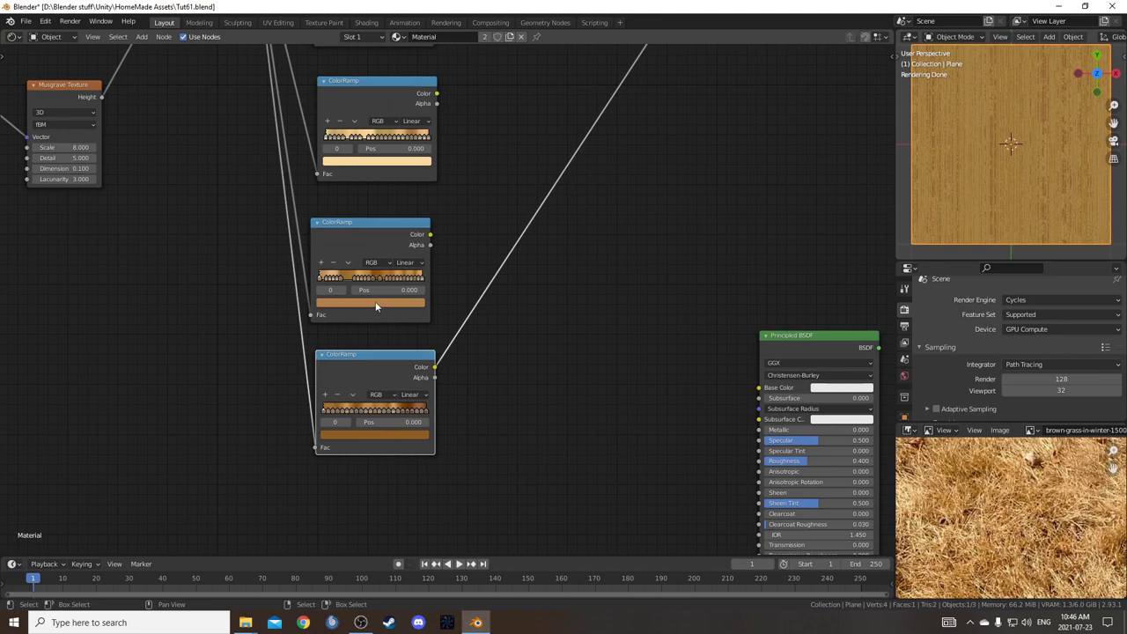
{"action": "scroll", "coordinate": [448, 284], "scroll_direction": "down", "scroll_amount": 2}
{"action": "middle_click_drag", "start_coordinate": [476, 220], "coordinate": [486, 369]}
{"action": "scroll", "coordinate": [486, 334], "scroll_direction": "down", "scroll_amount": 3, "text": "shift"}
{"action": "scroll", "coordinate": [563, 323], "scroll_direction": "up", "scroll_amount": 4}
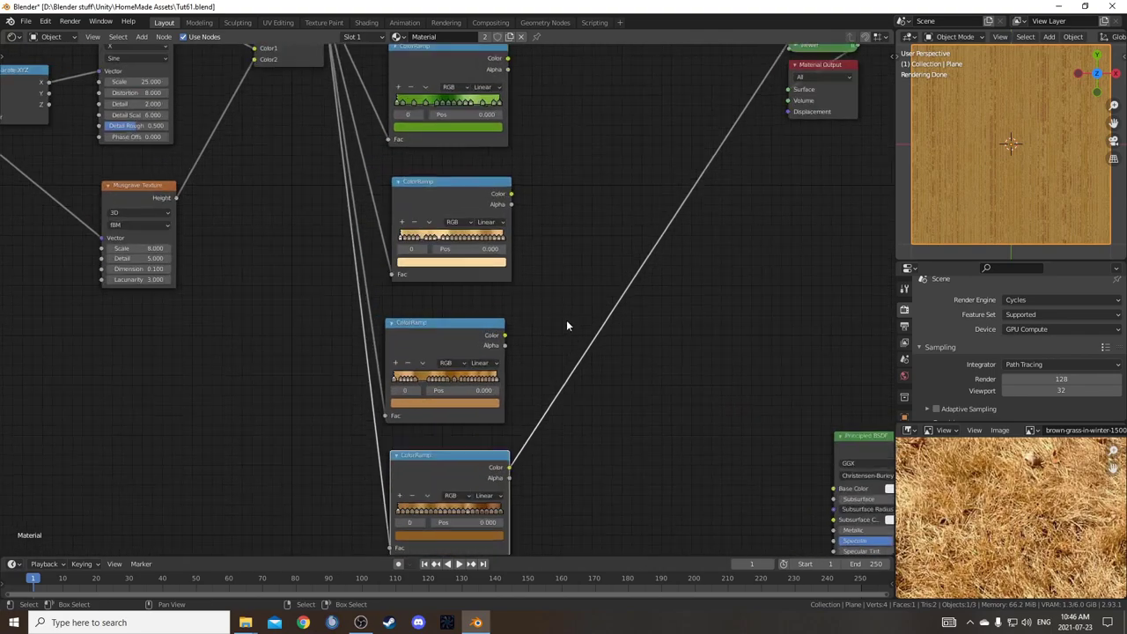
{"action": "scroll", "coordinate": [541, 328], "scroll_direction": "down", "scroll_amount": 2, "text": "shift"}
{"action": "scroll", "coordinate": [540, 337], "scroll_direction": "down", "scroll_amount": 2}
{"action": "scroll", "coordinate": [497, 444], "scroll_direction": "down", "scroll_amount": 1, "text": "shift"}
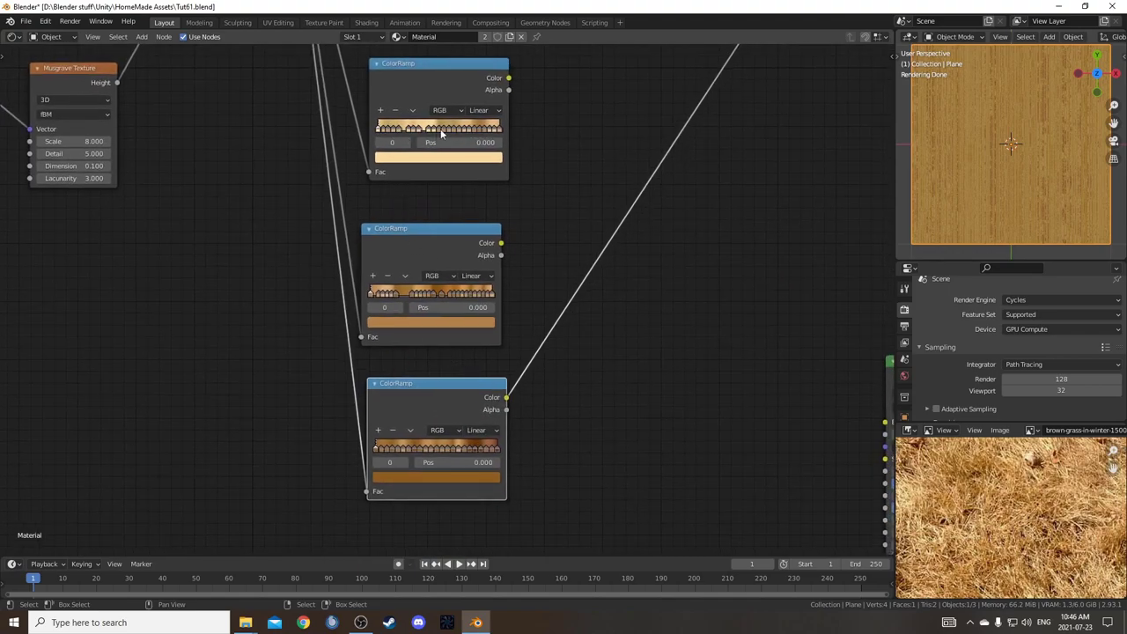
{"action": "scroll", "coordinate": [461, 125], "scroll_direction": "down", "scroll_amount": 3}
{"action": "scroll", "coordinate": [628, 345], "scroll_direction": "down", "scroll_amount": 2}
{"action": "scroll", "coordinate": [639, 354], "scroll_direction": "down", "scroll_amount": 1}
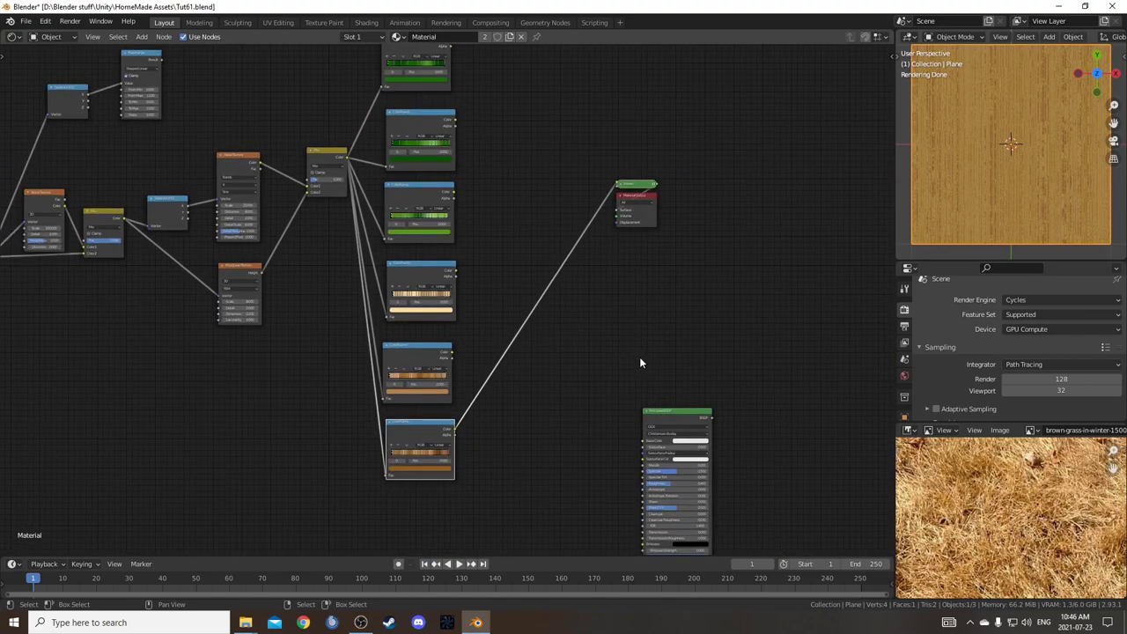
{"action": "scroll", "coordinate": [451, 348], "scroll_direction": "down", "scroll_amount": 1}
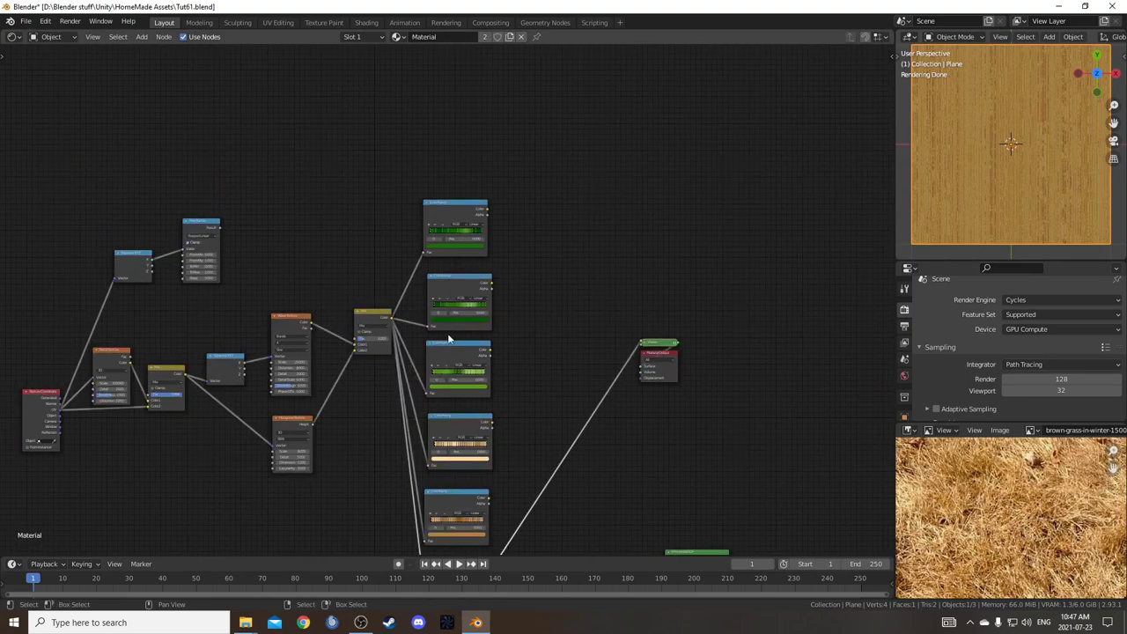
Mix the first and second ColorRamps with a new Mix node, expand it and place it beside them.
{"action": "scroll", "coordinate": [479, 284], "scroll_direction": "up", "scroll_amount": 1}
{"action": "right_click_drag", "start_coordinate": [464, 218], "coordinate": [472, 297], "text": "ctrl+shift"}
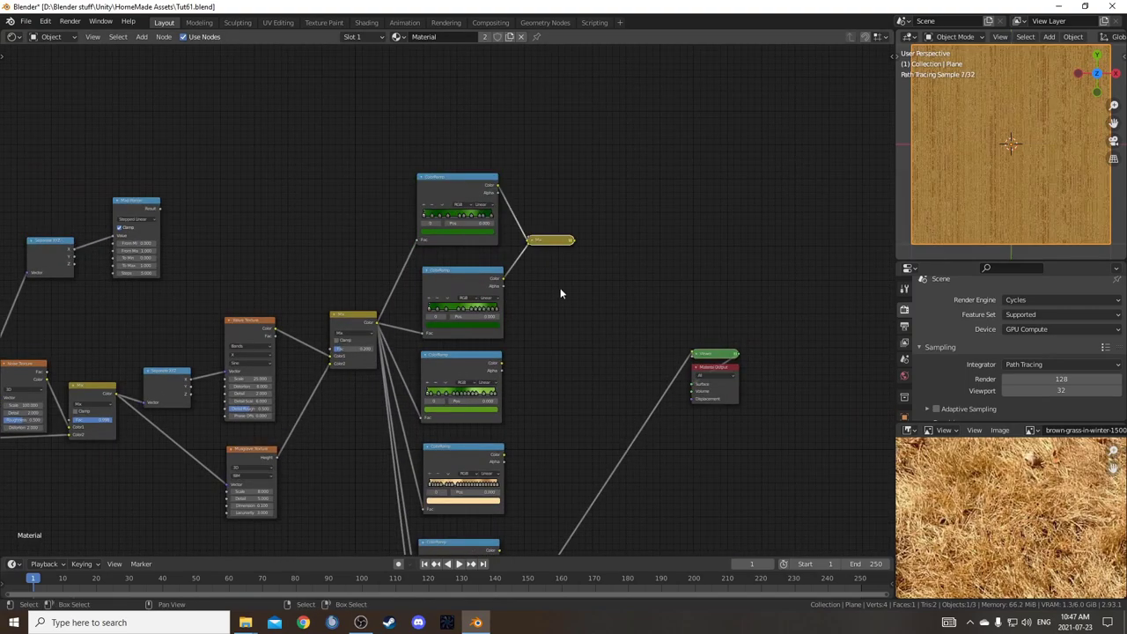
{"action": "scroll", "coordinate": [557, 288], "scroll_direction": "up", "scroll_amount": 3}
{"action": "left_click", "coordinate": [518, 235]}
{"action": "left_click_drag", "start_coordinate": [555, 245], "coordinate": [565, 218]}
{"action": "middle_click_drag", "start_coordinate": [472, 293], "coordinate": [491, 260]}
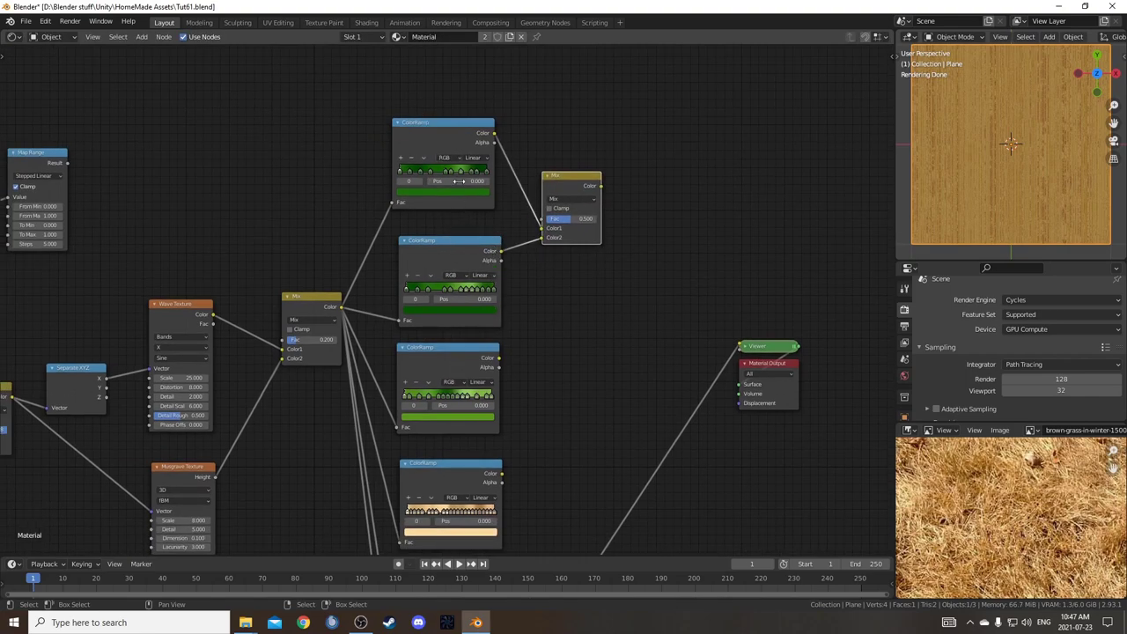
{"action": "left_click_drag", "start_coordinate": [571, 191], "coordinate": [578, 185]}
Move the unused Separate XYZ and Map Range nodes together to free space above the texture nodes.
{"action": "scroll", "coordinate": [543, 308], "scroll_direction": "down", "scroll_amount": 4}
{"action": "middle_click_drag", "start_coordinate": [576, 317], "coordinate": [588, 338]}
{"action": "left_click_drag", "start_coordinate": [38, 199], "coordinate": [238, 280]}
{"action": "key", "text": "g"}
{"action": "left_click", "coordinate": [228, 183]}
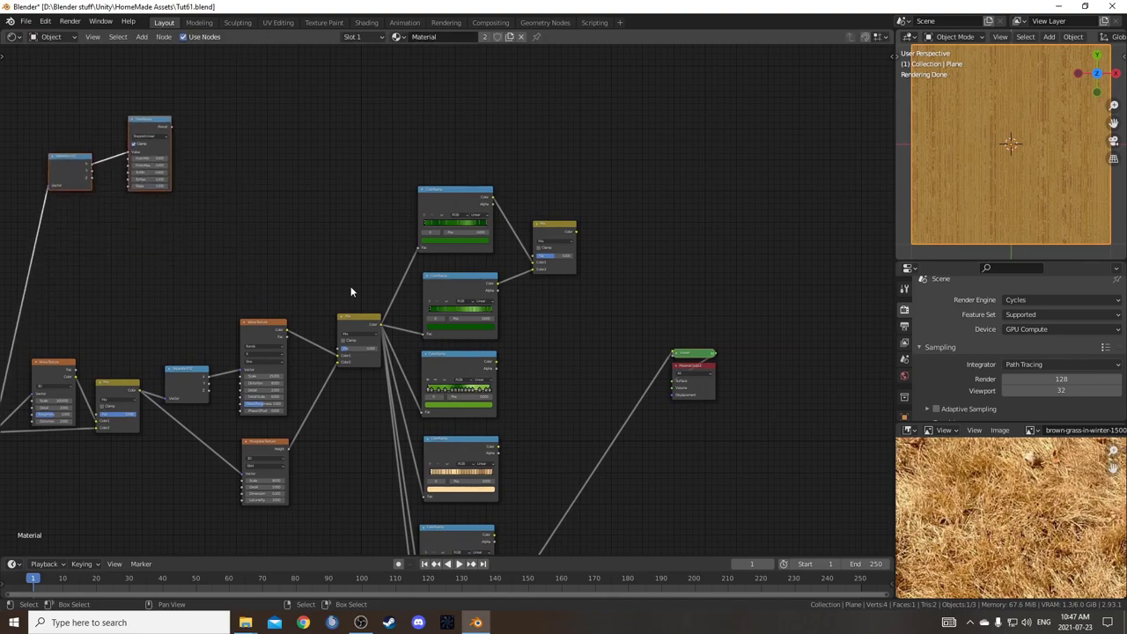
Chain four more Mix nodes onto the first one, blending in the third, fourth, fifth and sixth ColorRamps in turn.
{"action": "middle_click_drag", "start_coordinate": [416, 323], "coordinate": [421, 330]}
{"action": "middle_click_drag", "start_coordinate": [548, 334], "coordinate": [350, 259]}
{"action": "right_click_drag", "start_coordinate": [411, 130], "coordinate": [332, 295], "text": "ctrl+shift"}
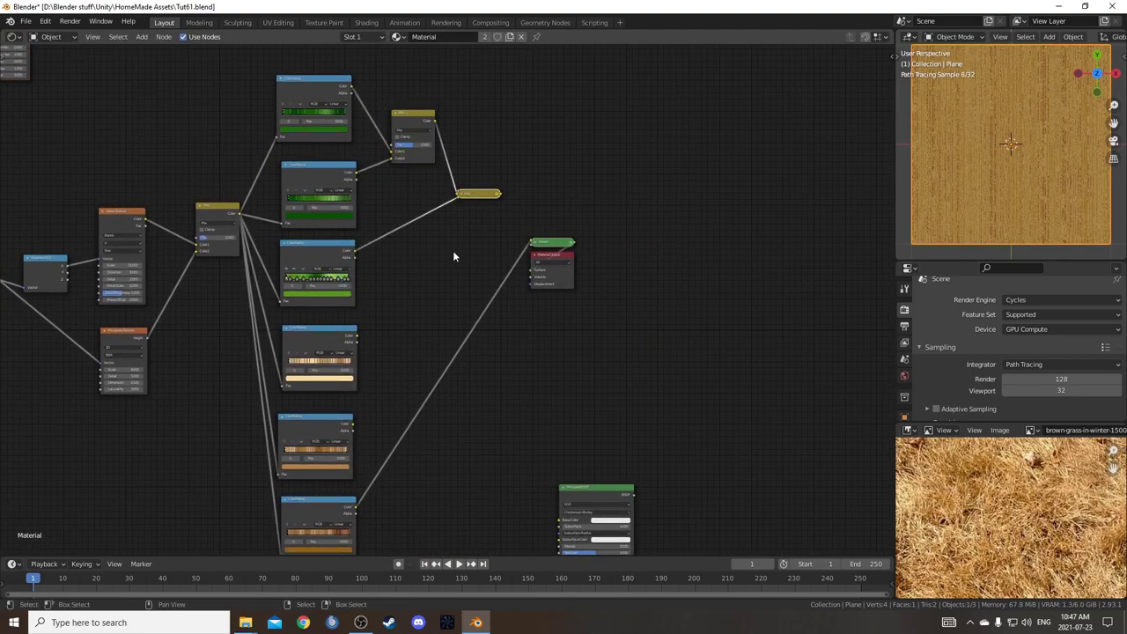
{"action": "middle_click_drag", "start_coordinate": [454, 257], "coordinate": [443, 202]}
{"action": "right_click_drag", "start_coordinate": [465, 143], "coordinate": [341, 277], "text": "ctrl+shift"}
{"action": "middle_click_drag", "start_coordinate": [463, 271], "coordinate": [371, 272]}
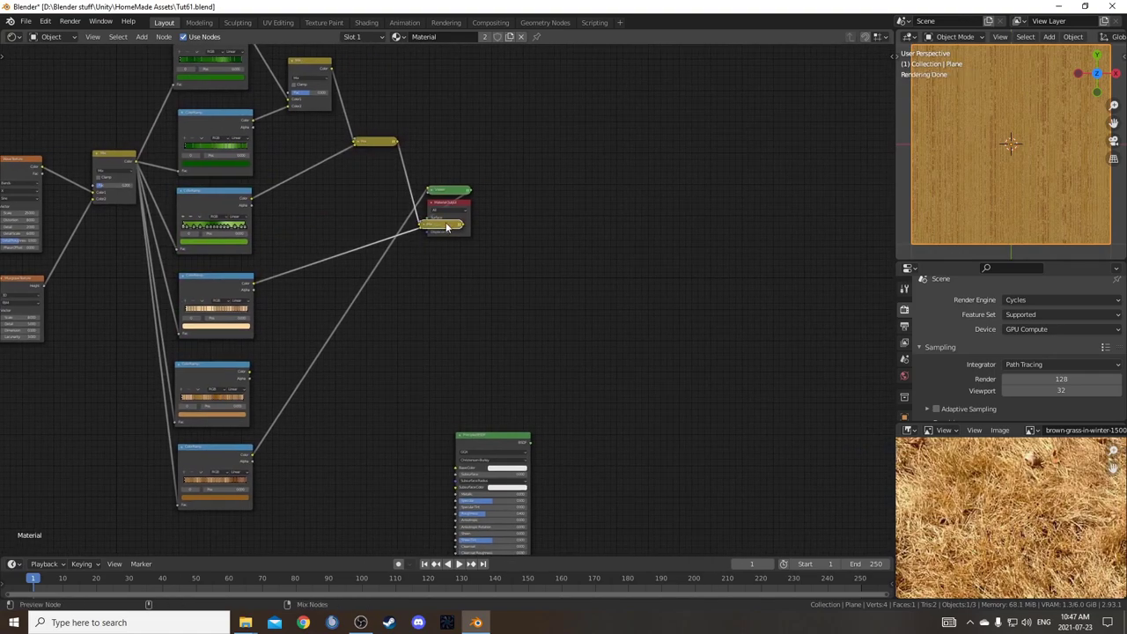
{"action": "right_click_drag", "start_coordinate": [447, 226], "coordinate": [250, 368], "text": "ctrl+shift"}
{"action": "right_click_drag", "start_coordinate": [499, 304], "coordinate": [305, 435], "text": "ctrl+shift"}
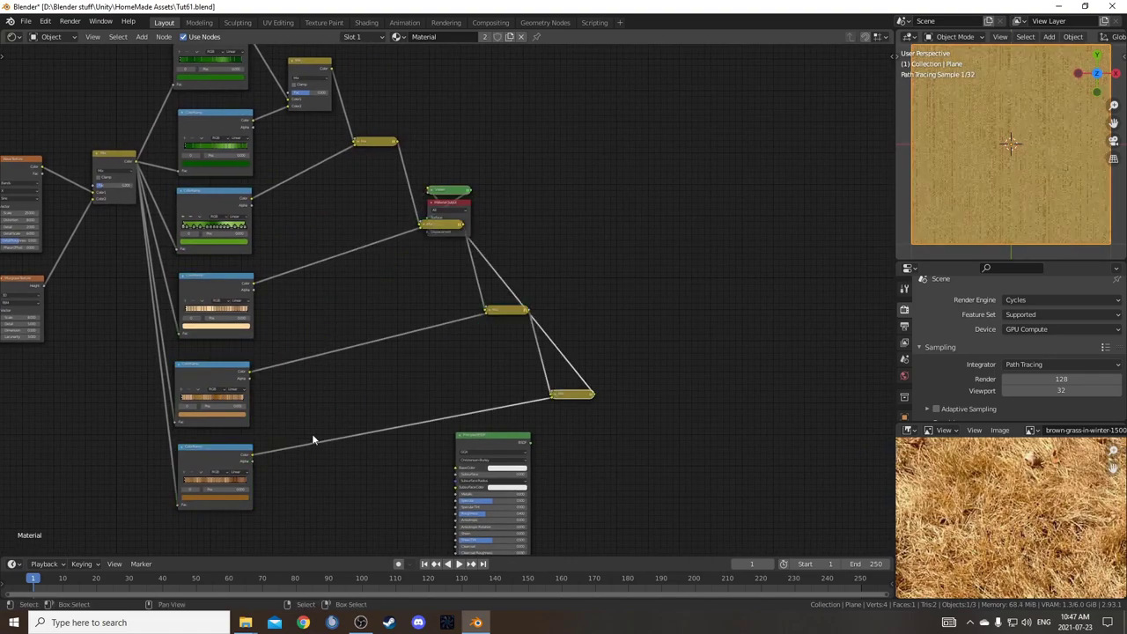
Move the Viewer and Material Output nodes to the far right of the node tree, clear of the Mix chain.
{"action": "scroll", "coordinate": [495, 350], "scroll_direction": "down", "scroll_amount": 2}
{"action": "left_click_drag", "start_coordinate": [500, 174], "coordinate": [456, 231]}
{"action": "key", "text": "g"}
{"action": "left_click", "coordinate": [774, 187]}
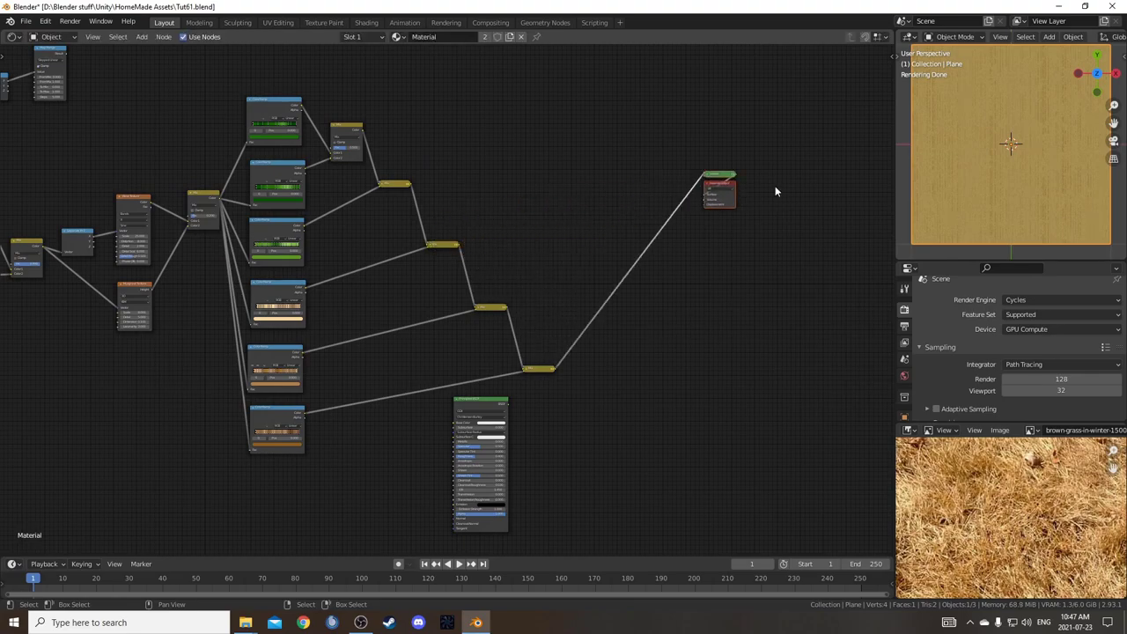
Expand the four collapsed Mix nodes, line them up in a row after the first Mix node, and save the file.
{"action": "scroll", "coordinate": [353, 186], "scroll_direction": "up", "scroll_amount": 4}
{"action": "left_click", "coordinate": [358, 142]}
{"action": "left_click_drag", "start_coordinate": [373, 143], "coordinate": [398, 77]}
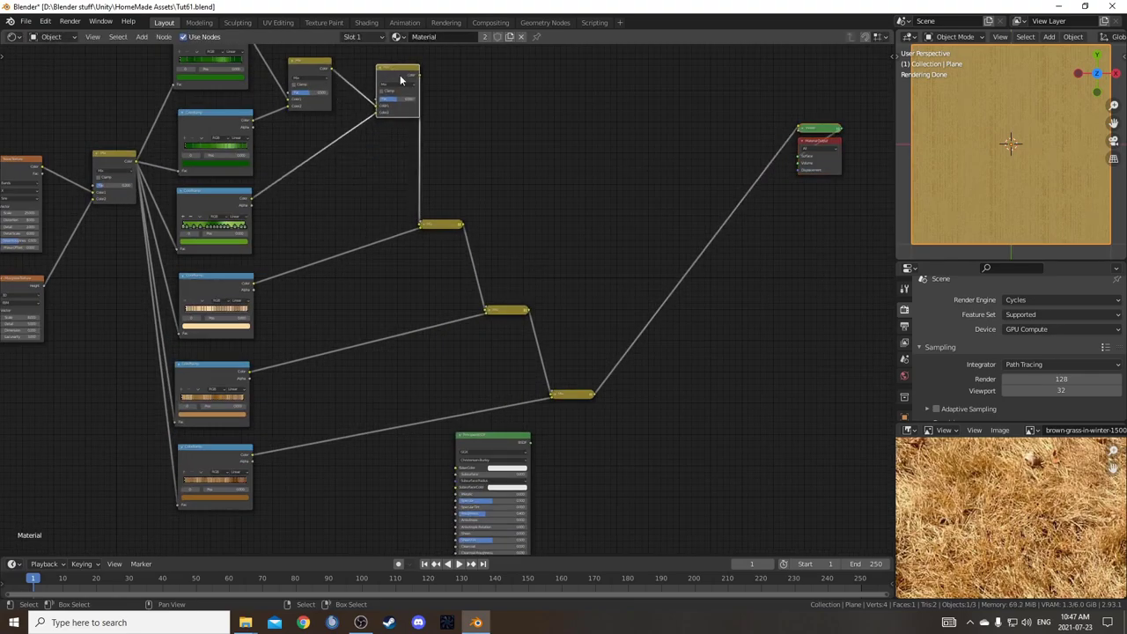
{"action": "left_click", "coordinate": [424, 224]}
{"action": "left_click_drag", "start_coordinate": [443, 228], "coordinate": [478, 71]}
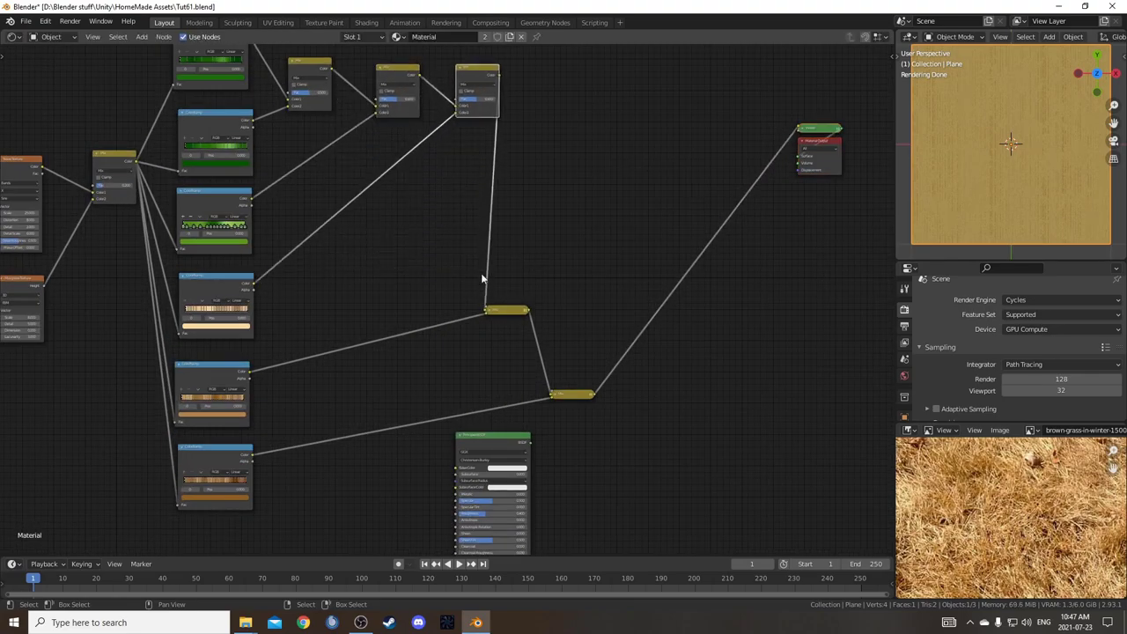
{"action": "left_click", "coordinate": [493, 313]}
{"action": "left_click_drag", "start_coordinate": [503, 319], "coordinate": [563, 75]}
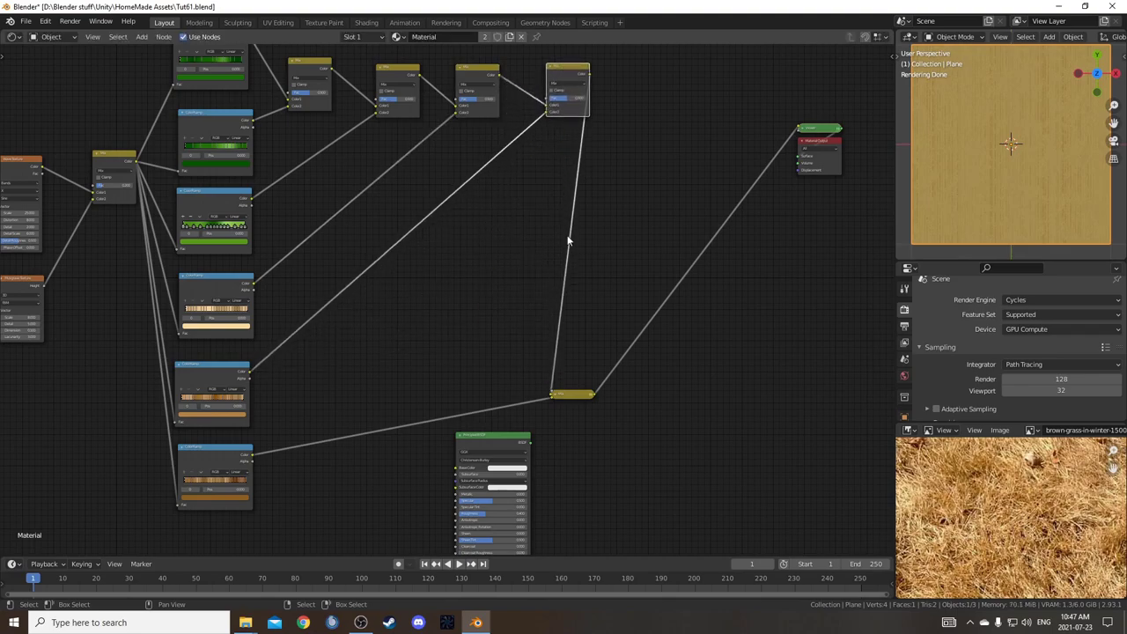
{"action": "left_click", "coordinate": [571, 396]}
{"action": "left_click", "coordinate": [554, 395]}
{"action": "left_click_drag", "start_coordinate": [574, 379], "coordinate": [661, 73]}
{"action": "scroll", "coordinate": [679, 219], "scroll_direction": "up", "scroll_amount": 3}
{"action": "key", "text": "ctrl+s"}
Move the Map Range node farther from its Separate XYZ node and preview its result on the plane.
{"action": "scroll", "coordinate": [564, 339], "scroll_direction": "down", "scroll_amount": 2}
{"action": "middle_click_drag", "start_coordinate": [504, 386], "coordinate": [468, 383]}
{"action": "scroll", "coordinate": [441, 361], "scroll_direction": "down", "scroll_amount": 3}
{"action": "middle_click_drag", "start_coordinate": [203, 185], "coordinate": [339, 170]}
{"action": "left_click_drag", "start_coordinate": [170, 106], "coordinate": [243, 100]}
{"action": "scroll", "coordinate": [287, 152], "scroll_direction": "up", "scroll_amount": 2}
{"action": "middle_click_drag", "start_coordinate": [289, 156], "coordinate": [348, 238]}
{"action": "left_click", "coordinate": [212, 110], "text": "ctrl+shift"}
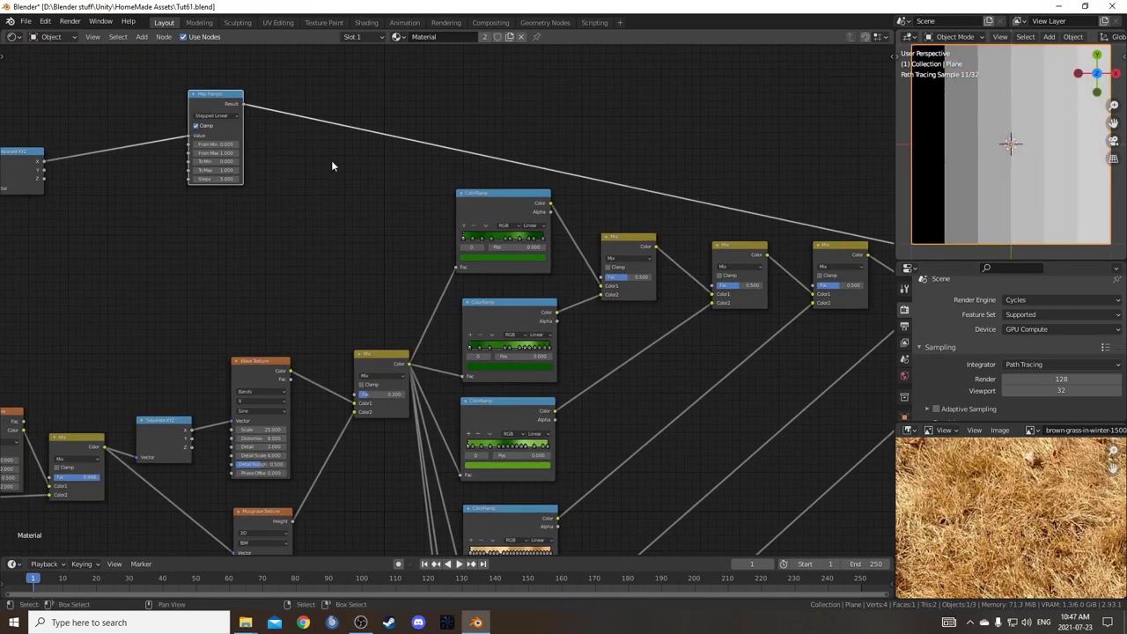
Insert a Math node on the link after Map Range and set its operation to Greater Than.
{"action": "middle_click_drag", "start_coordinate": [338, 164], "coordinate": [327, 175]}
{"action": "key", "text": "shift+a"}
{"action": "left_click", "coordinate": [328, 176]}
{"action": "type", "text": "math"}
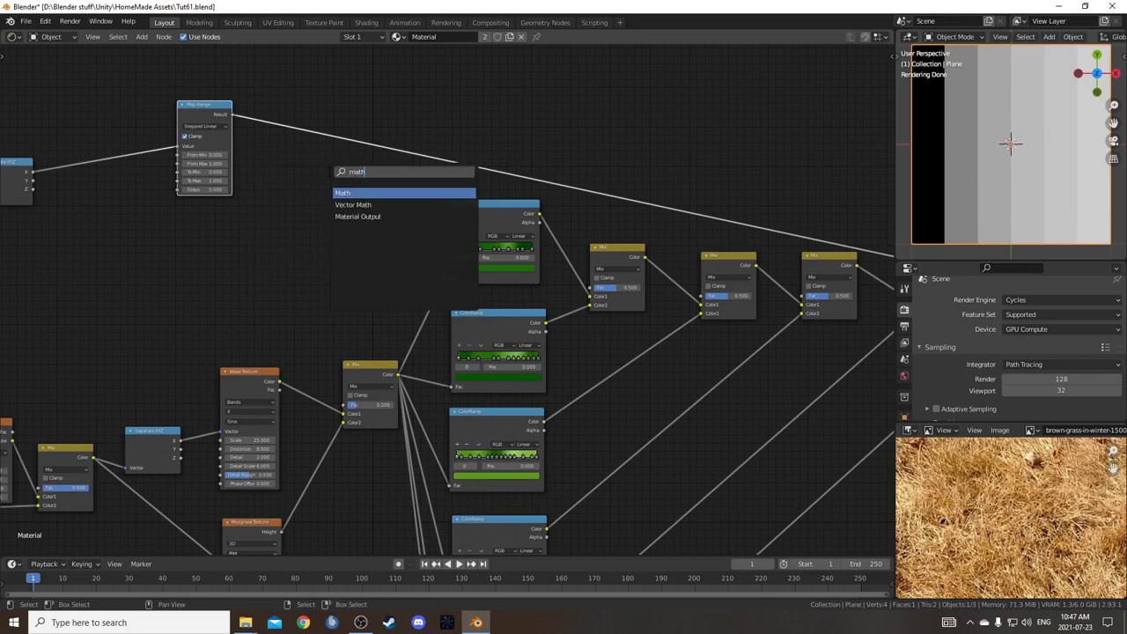
{"action": "key", "text": "Return"}
{"action": "left_click", "coordinate": [354, 160]}
{"action": "scroll", "coordinate": [355, 160], "scroll_direction": "up", "scroll_amount": 1}
{"action": "scroll", "coordinate": [355, 160], "scroll_direction": "up", "scroll_amount": 1}
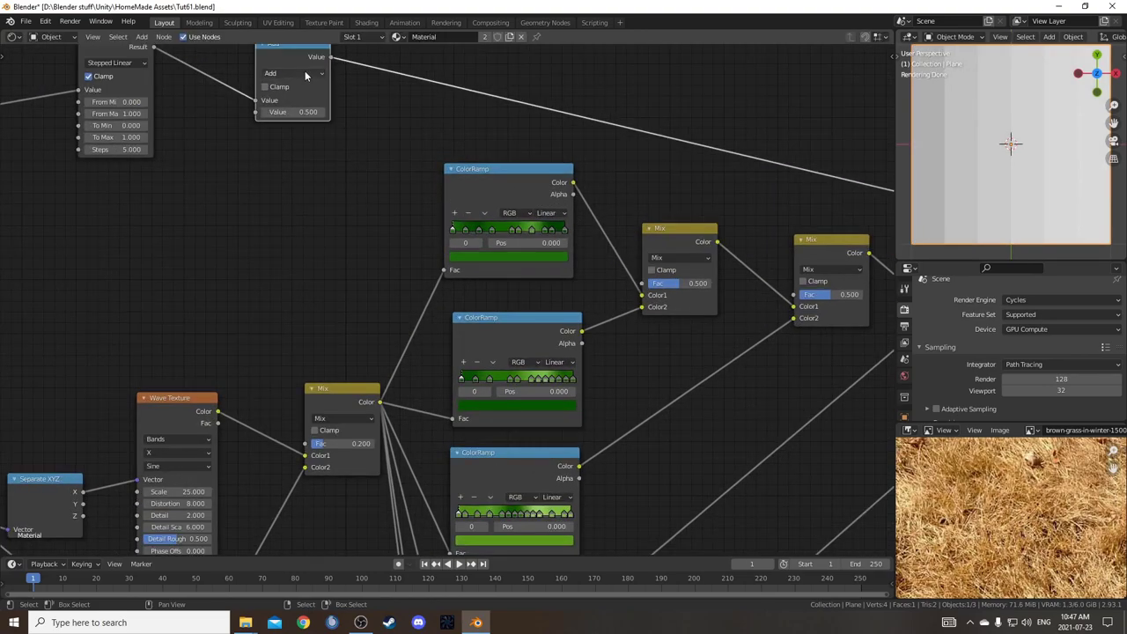
{"action": "left_click", "coordinate": [304, 76]}
{"action": "left_click", "coordinate": [392, 140]}
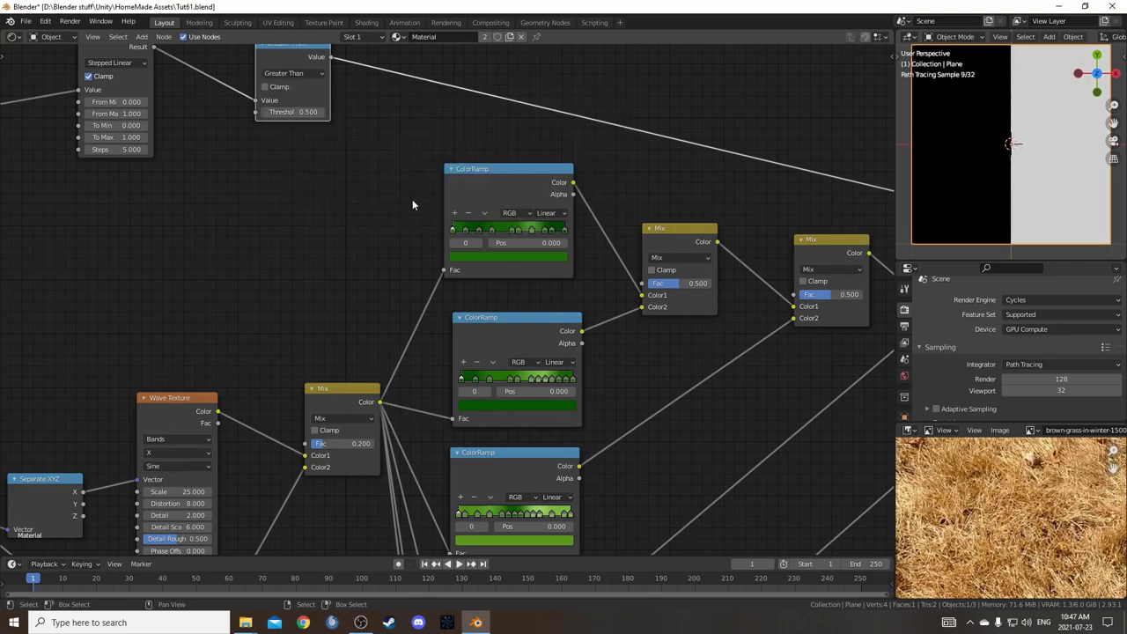
Try Greater Than thresholds from -0.1 up to 0.9 to examine how the black-and-white split moves across the plane.
{"action": "middle_click_drag", "start_coordinate": [298, 139], "coordinate": [286, 252]}
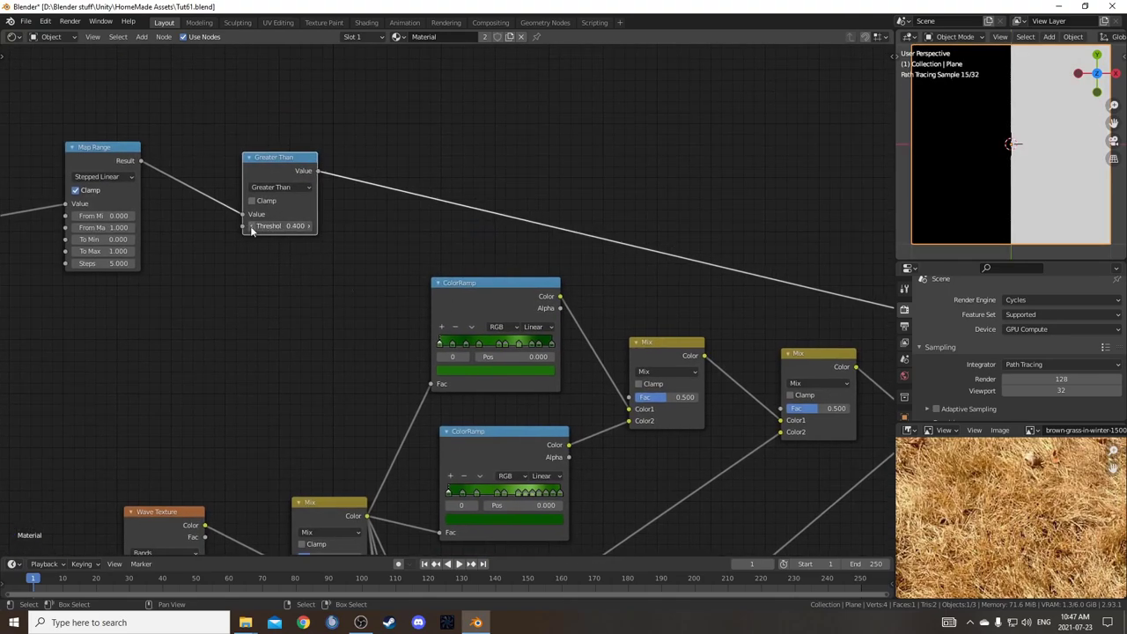
{"action": "left_click", "coordinate": [251, 227]}
{"action": "left_click", "coordinate": [251, 227]}
{"action": "left_click", "coordinate": [251, 227]}
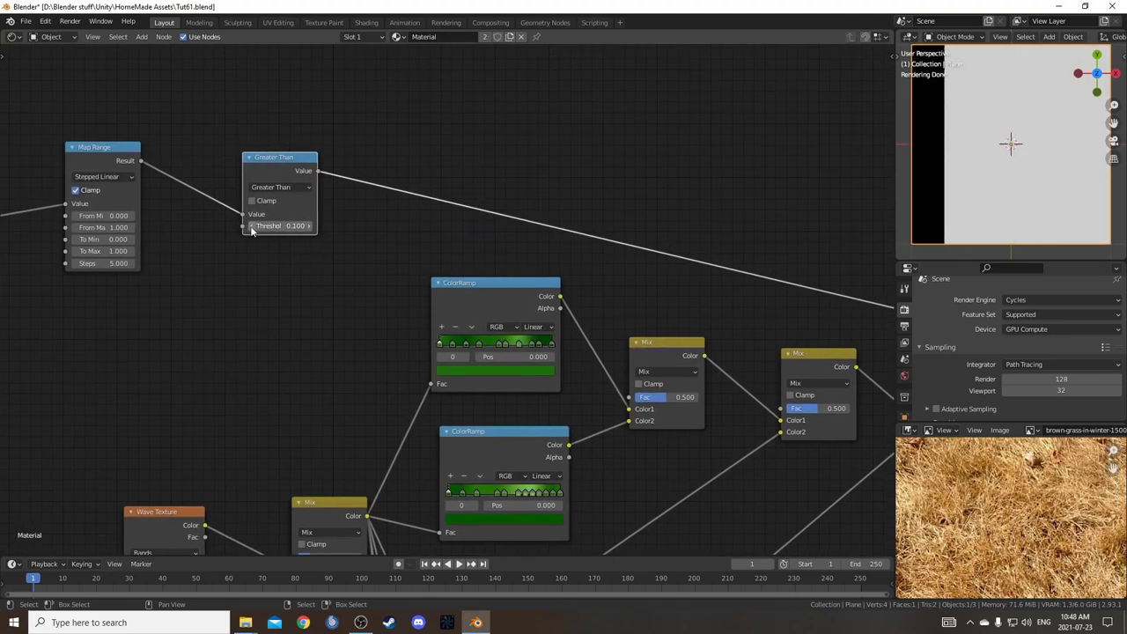
{"action": "left_click", "coordinate": [311, 227]}
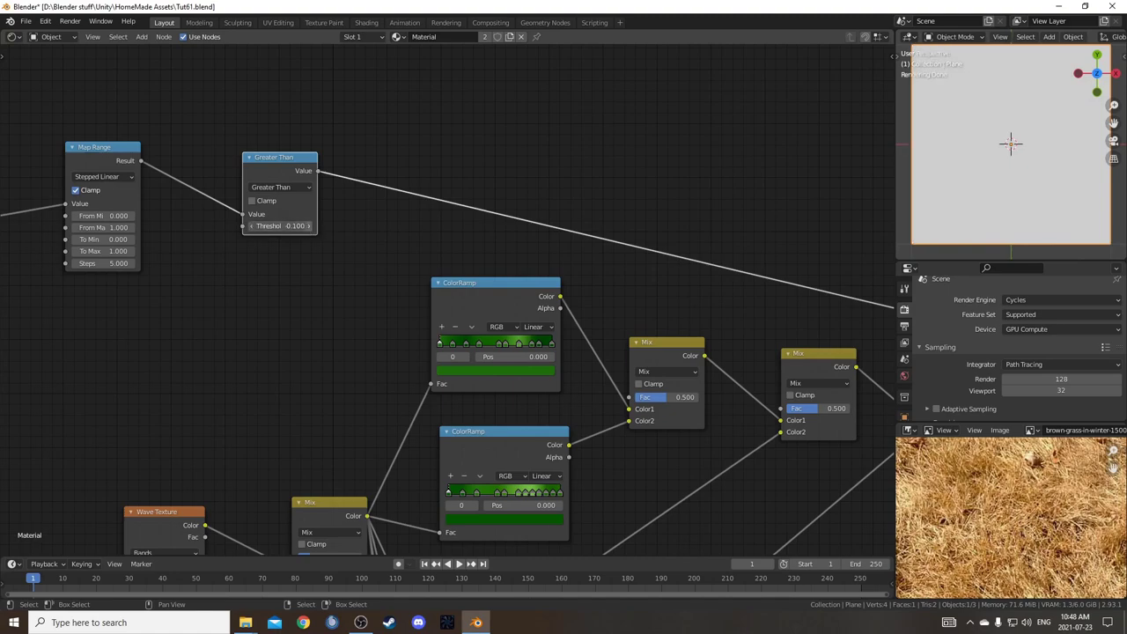
{"action": "left_click", "coordinate": [311, 226]}
{"action": "left_click", "coordinate": [312, 226]}
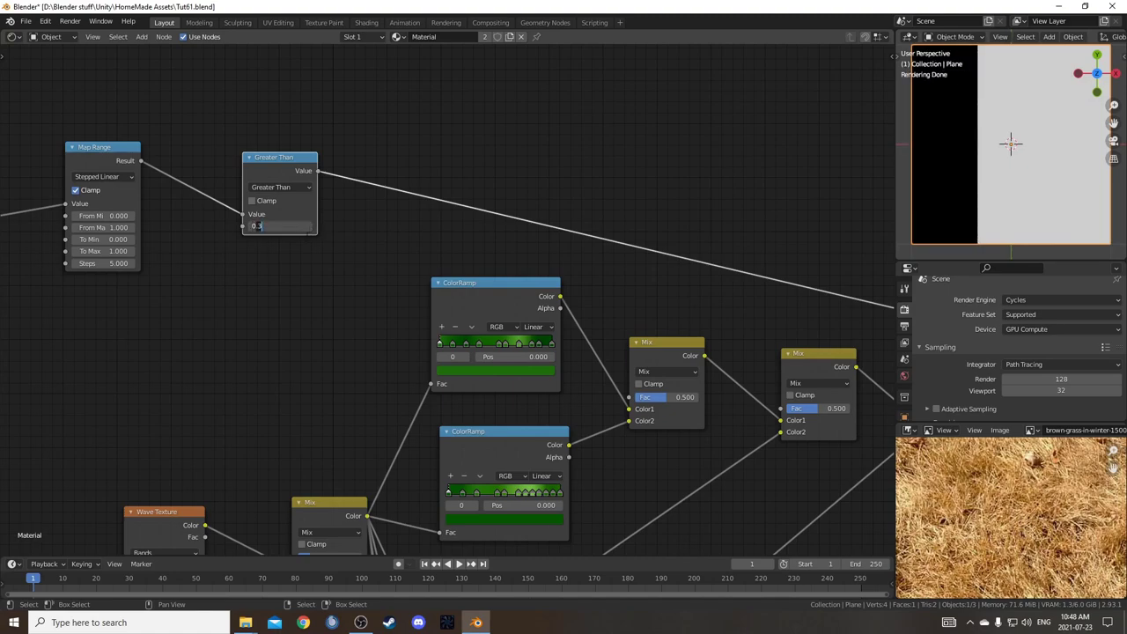
{"action": "left_click", "coordinate": [310, 227]}
{"action": "left_click", "coordinate": [311, 227]}
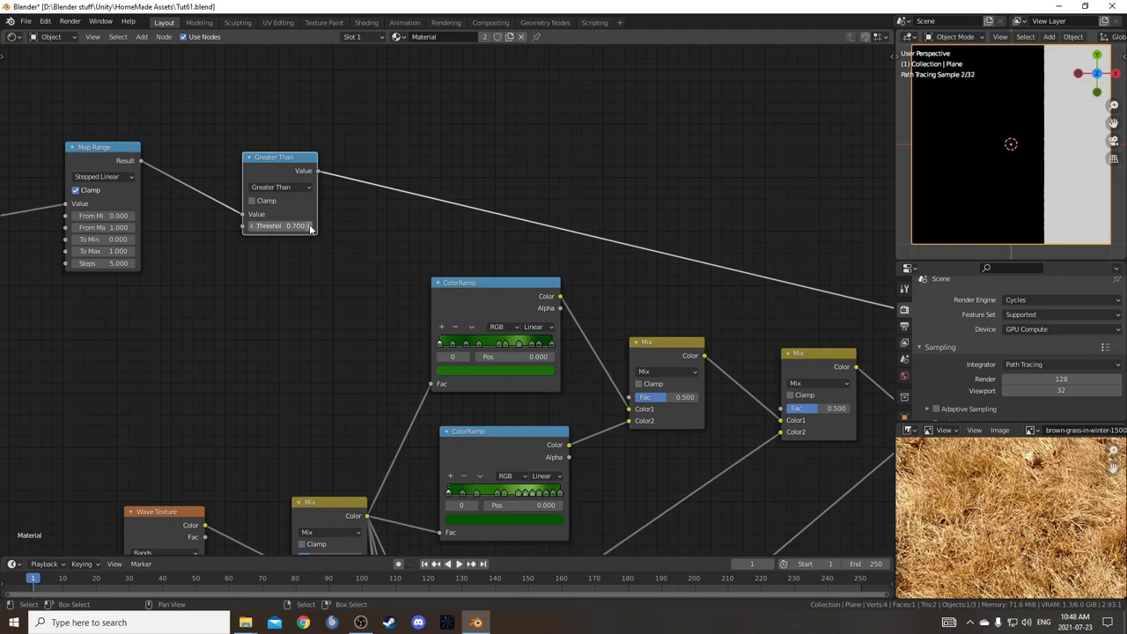
{"action": "left_click", "coordinate": [311, 227]}
{"action": "left_click", "coordinate": [311, 228]}
Set the Greater Than threshold to 0.1 and connect its Value output to the first ColorRamp Mix node's Fac.
{"action": "left_click", "coordinate": [311, 227]}
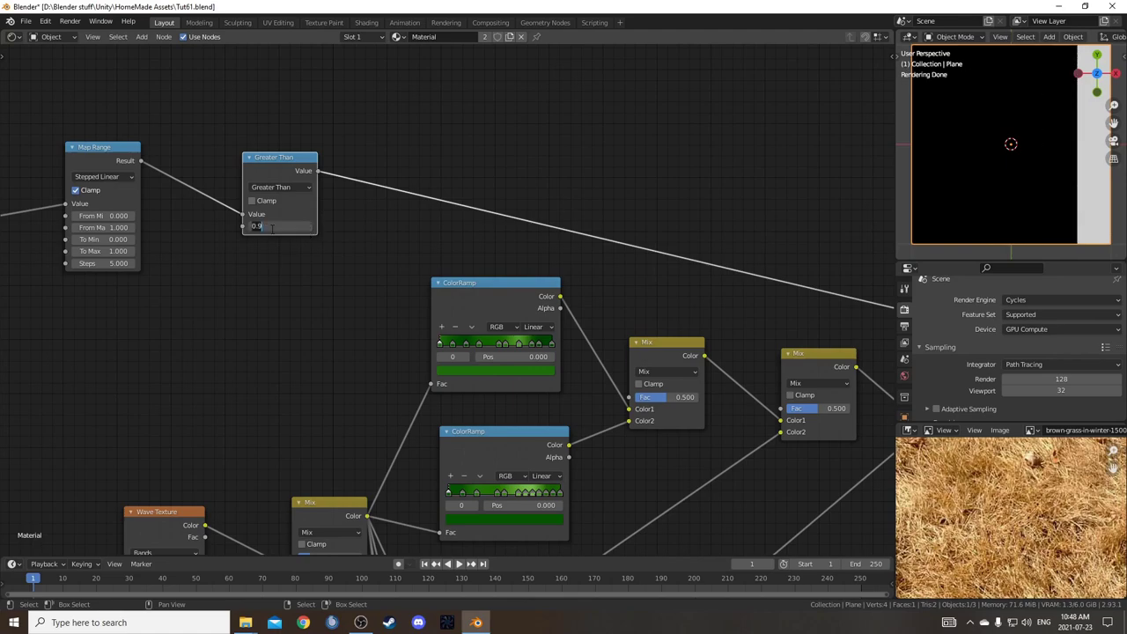
{"action": "key", "text": "Return"}
{"action": "scroll", "coordinate": [342, 174], "scroll_direction": "down", "scroll_amount": 3}
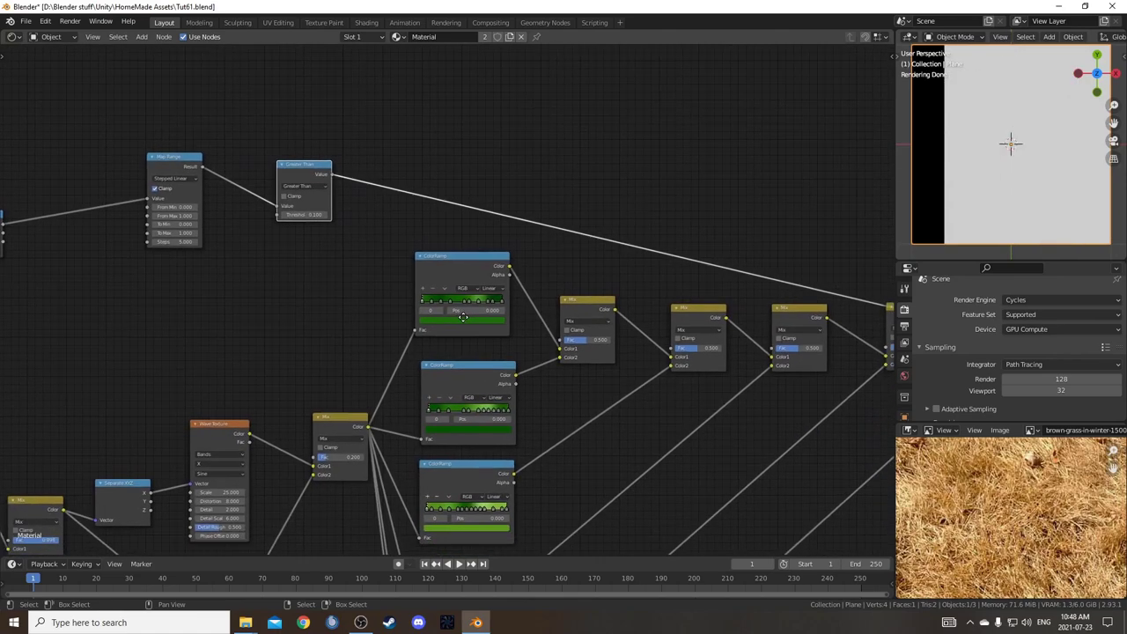
{"action": "left_click_drag", "start_coordinate": [332, 164], "coordinate": [561, 329]}
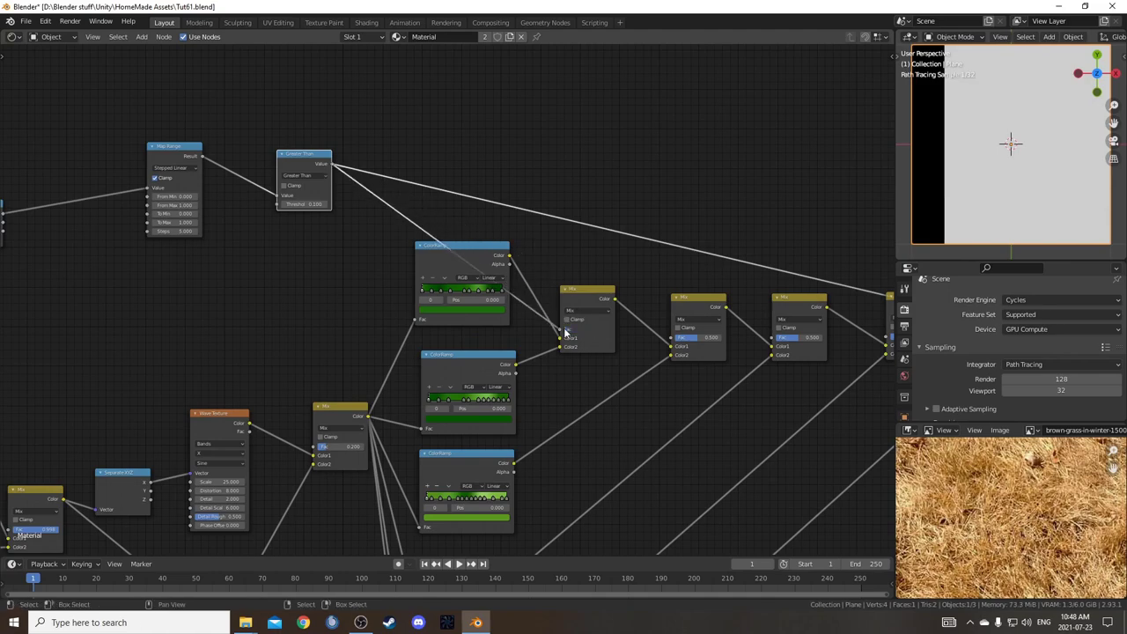
Preview the last ColorRamp Mix node's result on the plane, followed by the first Mix node's result.
{"action": "left_click_drag", "start_coordinate": [419, 290], "coordinate": [415, 301]}
{"action": "scroll", "coordinate": [427, 381], "scroll_direction": "down", "scroll_amount": 4}
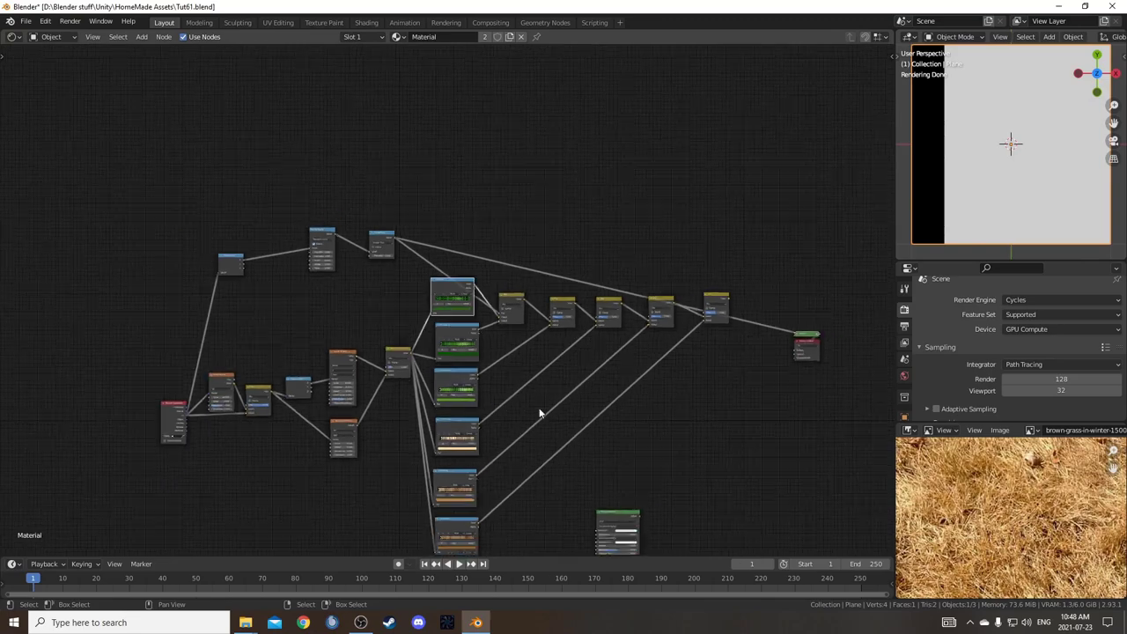
{"action": "left_click", "coordinate": [602, 295], "text": "ctrl+shift"}
{"action": "scroll", "coordinate": [408, 364], "scroll_direction": "up", "scroll_amount": 3}
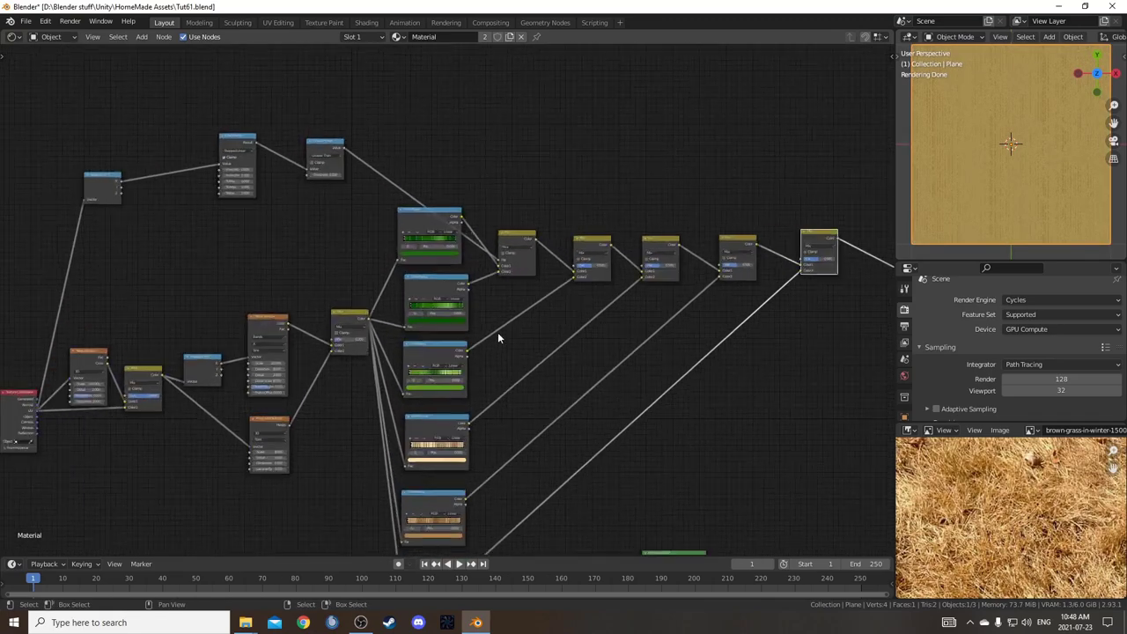
{"action": "left_click", "coordinate": [505, 273], "text": "ctrl+shift"}
{"action": "scroll", "coordinate": [506, 273], "scroll_direction": "up", "scroll_amount": 2}
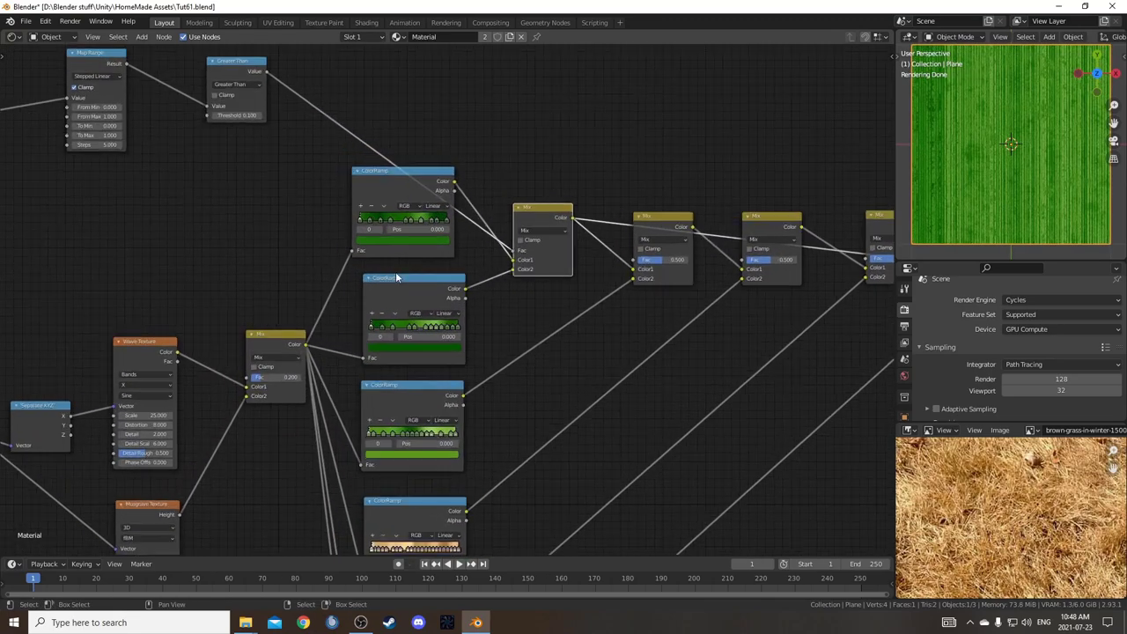
Reposition the first ColorRamp node and move the Greater Than node lower, closer to the ColorRamps.
{"action": "left_click_drag", "start_coordinate": [378, 185], "coordinate": [365, 180]}
{"action": "middle_click_drag", "start_coordinate": [348, 212], "coordinate": [375, 328]}
{"action": "scroll", "coordinate": [354, 253], "scroll_direction": "down", "scroll_amount": 4}
{"action": "left_click_drag", "start_coordinate": [299, 227], "coordinate": [303, 253]}
{"action": "scroll", "coordinate": [327, 284], "scroll_direction": "up", "scroll_amount": 2}
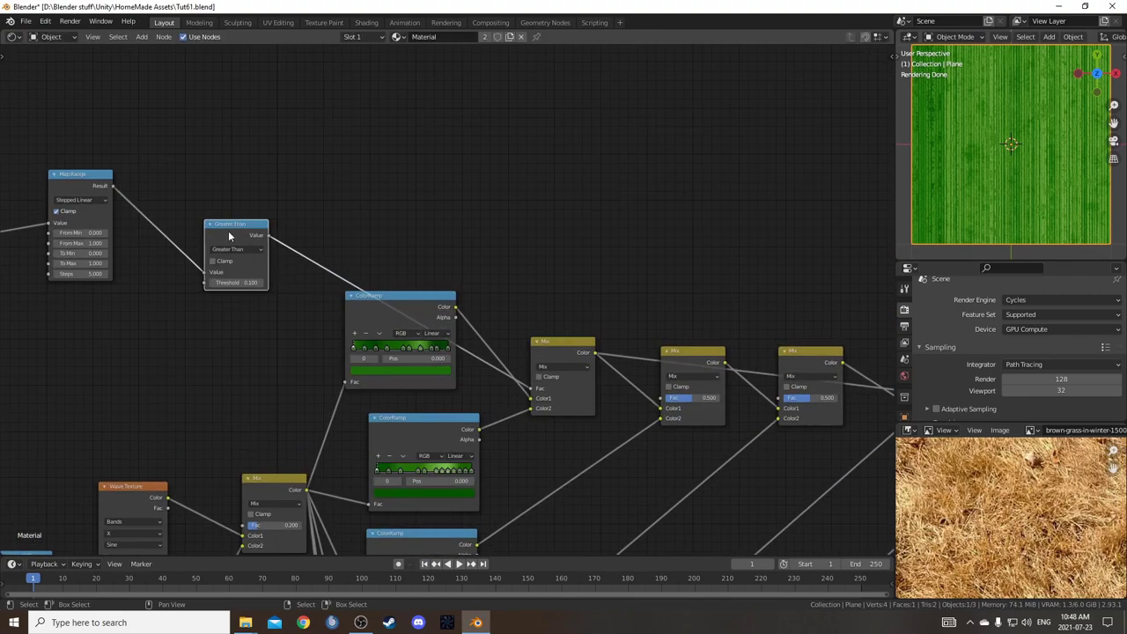
Duplicate the Greater Than node with its Map Range link, set its threshold to 0.3 and connect it to the second Mix node's Fac.
{"action": "scroll", "coordinate": [274, 256], "scroll_direction": "down", "scroll_amount": 2}
{"action": "key", "text": "ctrl+shift+d"}
{"action": "left_click", "coordinate": [295, 178]}
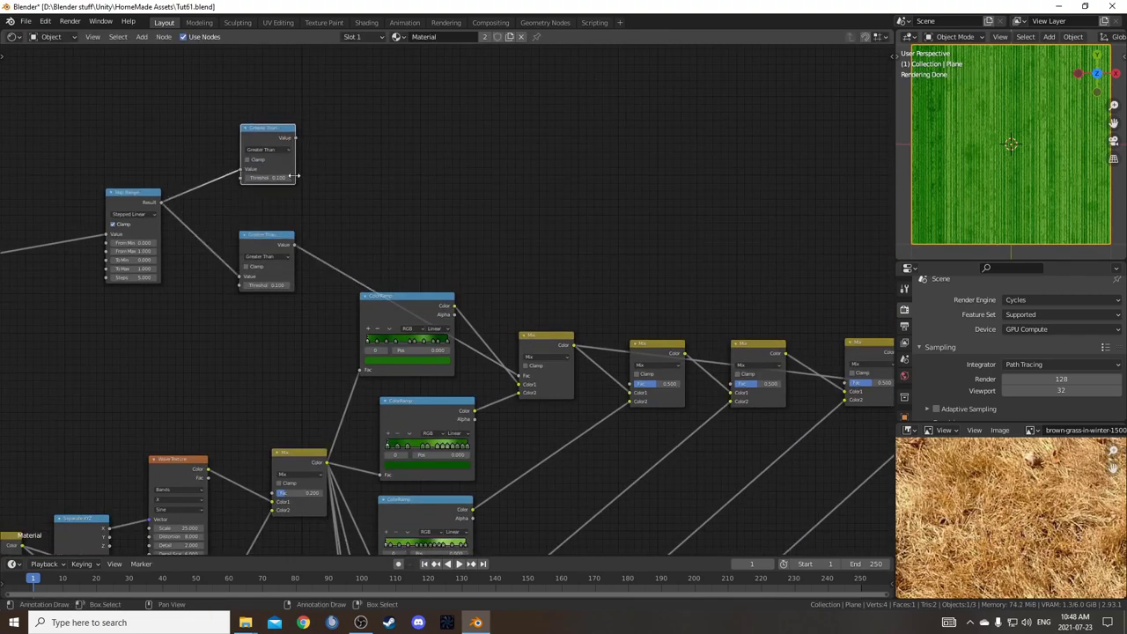
{"action": "left_click_drag", "start_coordinate": [289, 182], "coordinate": [304, 181]}
{"action": "left_click_drag", "start_coordinate": [295, 144], "coordinate": [630, 386]}
{"action": "scroll", "coordinate": [630, 385], "scroll_direction": "down", "scroll_amount": 2}
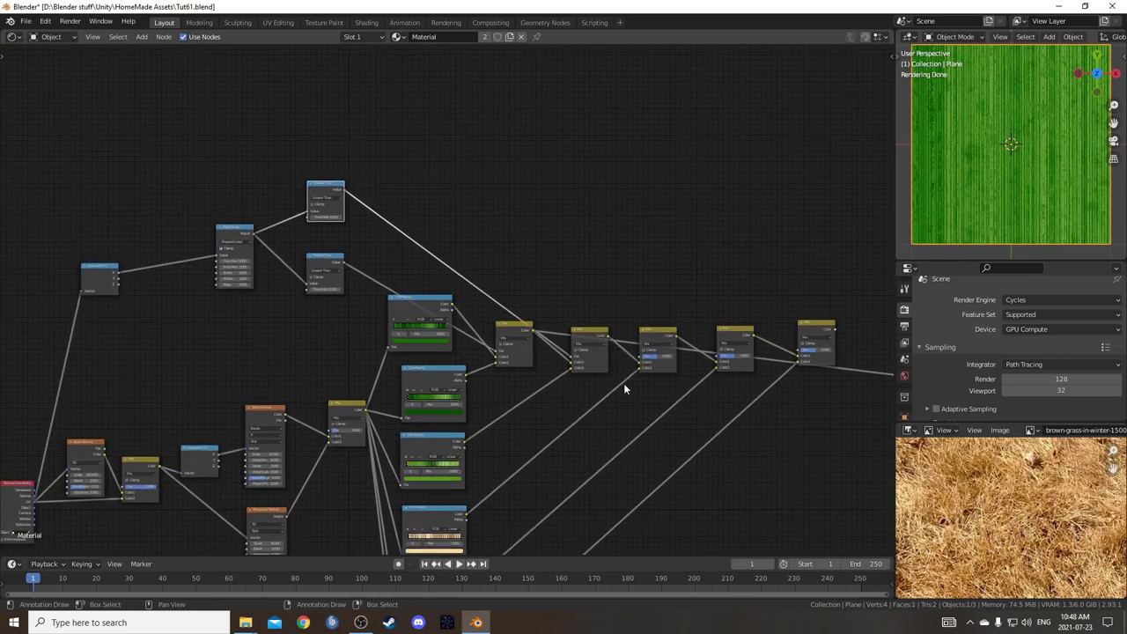
Preview the second ColorRamp Mix node's result on the plane.
{"action": "middle_click_drag", "start_coordinate": [626, 382], "coordinate": [578, 403]}
{"action": "left_click", "coordinate": [551, 355]}
{"action": "middle_click_drag", "start_coordinate": [544, 364], "coordinate": [574, 399]}
{"action": "scroll", "coordinate": [432, 288], "scroll_direction": "up", "scroll_amount": 1}
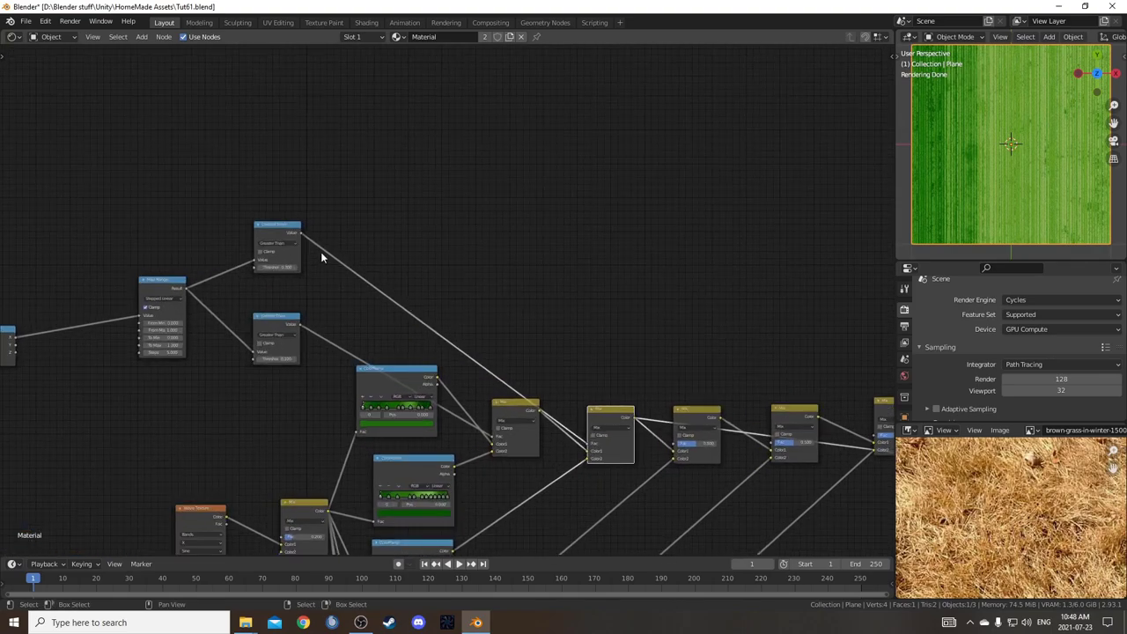
Add two more linked Greater Than duplicates, the first with threshold 0.5, and connect them to the third and fourth Mix nodes' Fac.
{"action": "left_click_drag", "start_coordinate": [291, 231], "coordinate": [296, 251]}
{"action": "left_click_drag", "start_coordinate": [292, 176], "coordinate": [671, 447]}
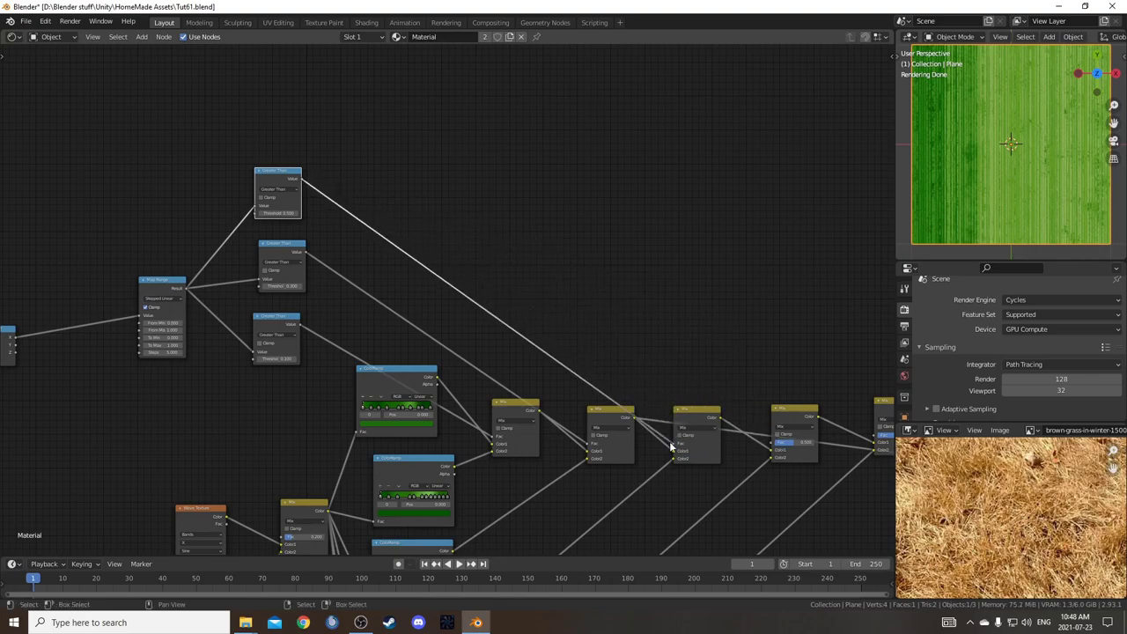
{"action": "scroll", "coordinate": [435, 387], "scroll_direction": "down", "scroll_amount": 1}
{"action": "key", "text": "shift+d"}
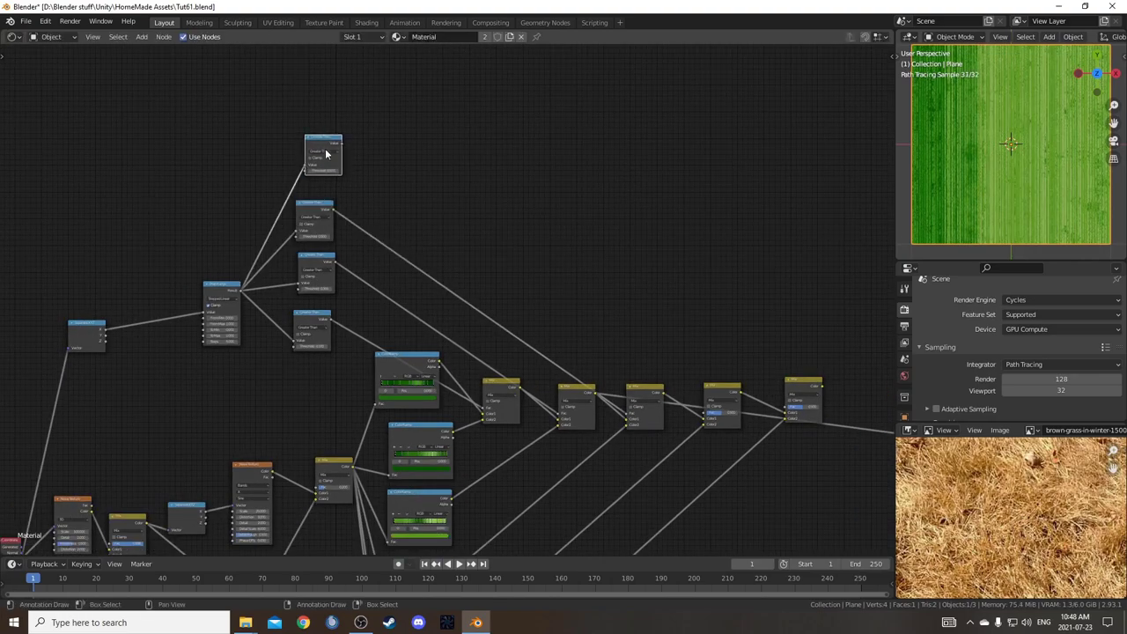
{"action": "key", "text": "Return"}
{"action": "left_click_drag", "start_coordinate": [340, 144], "coordinate": [704, 411]}
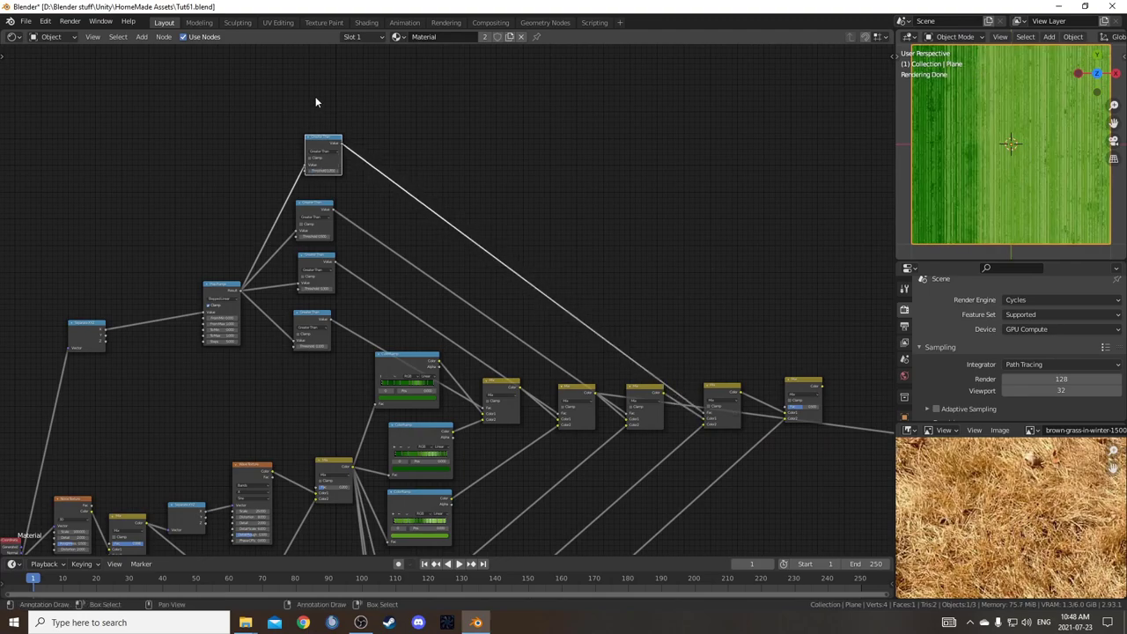
Duplicate the Greater Than node once more, connect it to the last Mix node's Fac and preview that Mix node.
{"action": "key", "text": "shift+d"}
{"action": "left_click", "coordinate": [332, 142]}
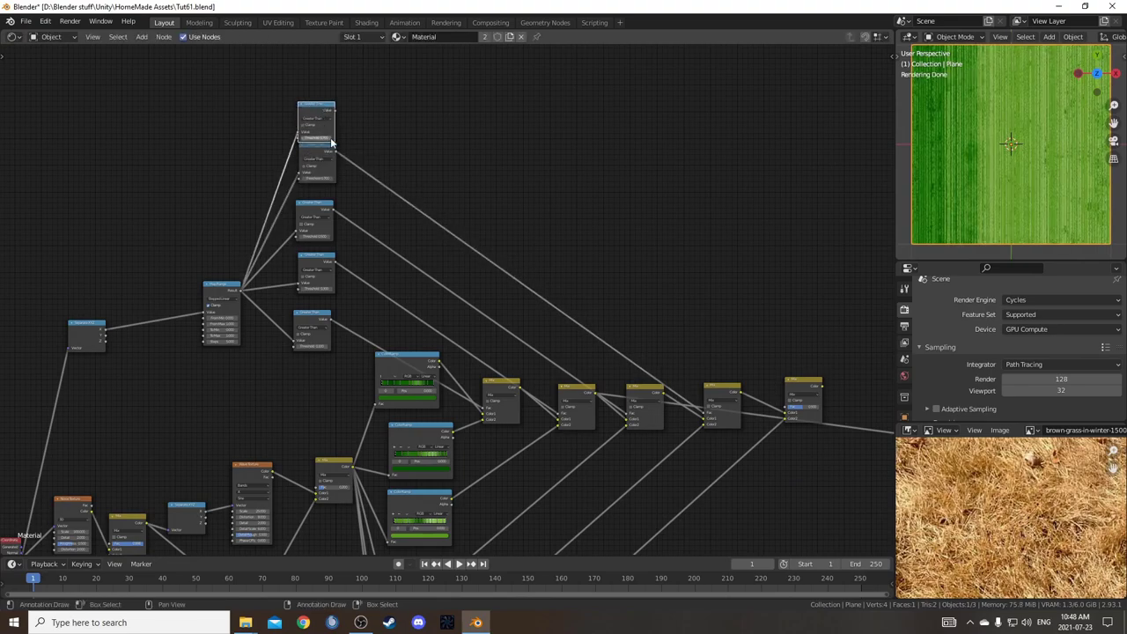
{"action": "left_click_drag", "start_coordinate": [335, 111], "coordinate": [790, 408]}
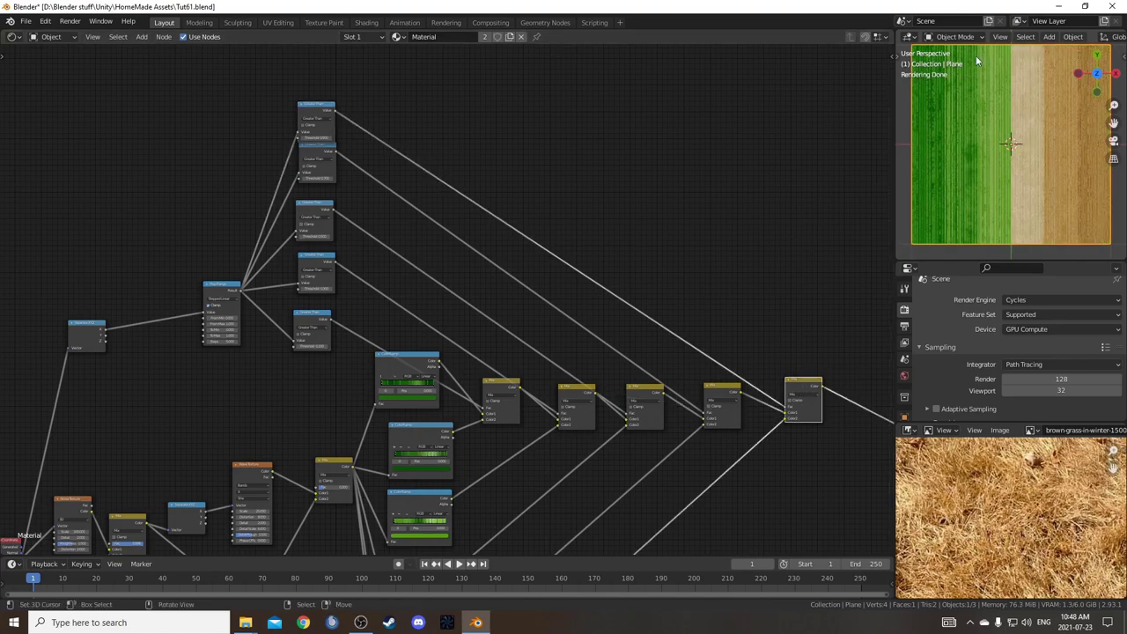
Place the Principled BSDF after the last Mix node, feeding its Base Color, and connect its BSDF output to the Material Output's Surface.
{"action": "scroll", "coordinate": [380, 363], "scroll_direction": "down", "scroll_amount": 8, "text": "shift"}
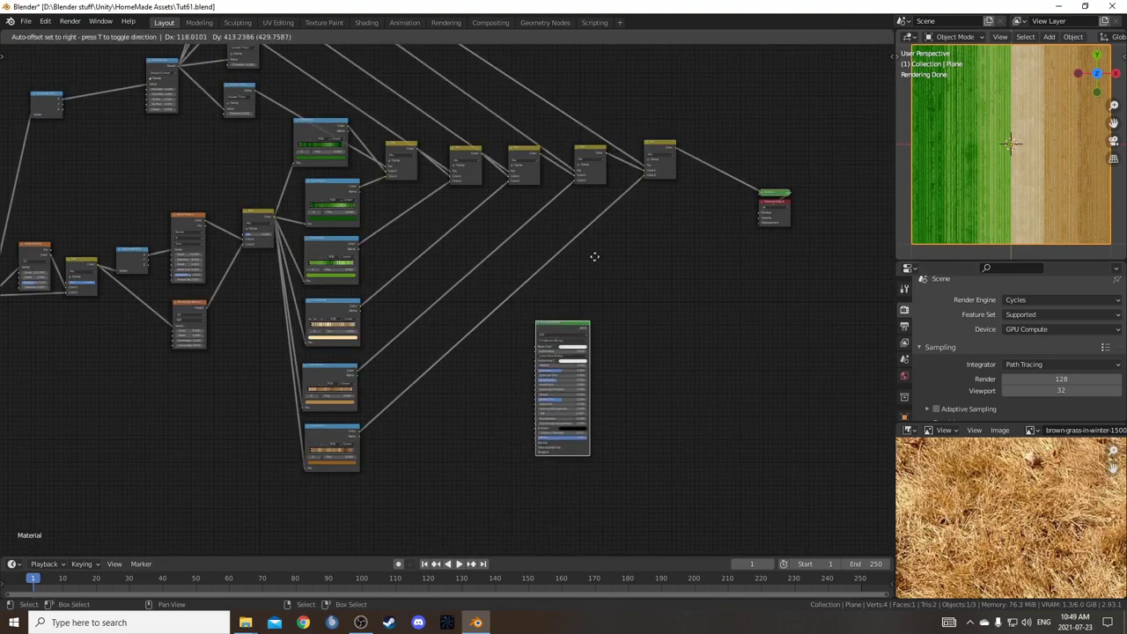
{"action": "left_click_drag", "start_coordinate": [594, 255], "coordinate": [703, 254]}
{"action": "scroll", "coordinate": [703, 254], "scroll_direction": "up", "scroll_amount": 3}
{"action": "middle_click_drag", "start_coordinate": [656, 276], "coordinate": [389, 408]}
{"action": "scroll", "coordinate": [389, 408], "scroll_direction": "up", "scroll_amount": 6}
{"action": "left_click", "coordinate": [557, 134], "text": "ctrl+shift"}
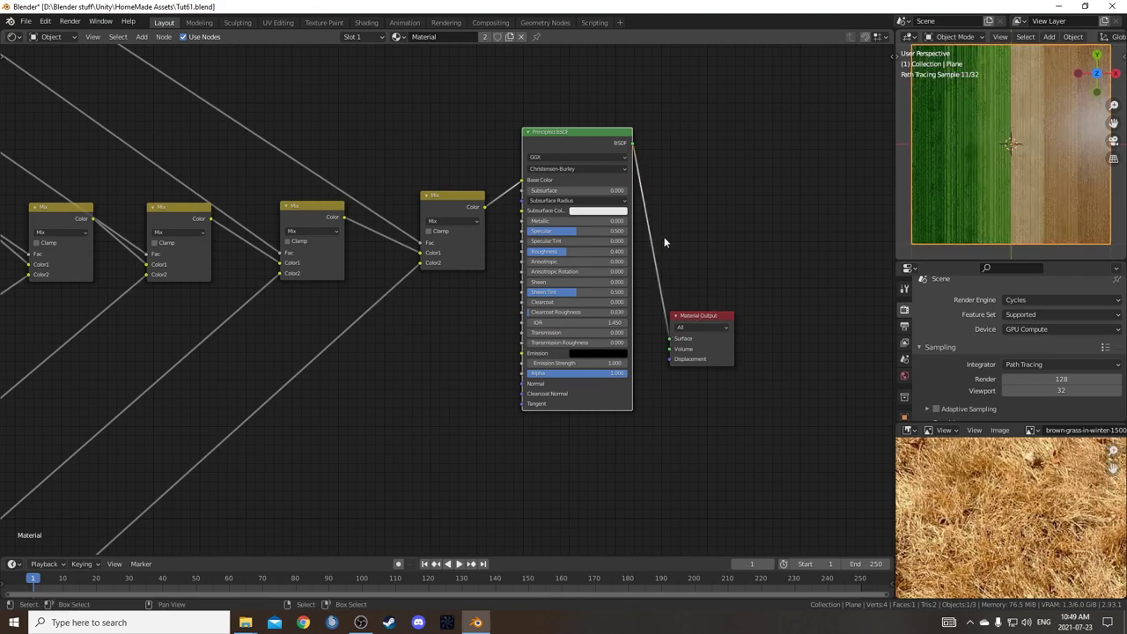
Space out the Material Output from the Principled BSDF and raise the Principled BSDF to leave room beneath it.
{"action": "scroll", "coordinate": [651, 264], "scroll_direction": "down", "scroll_amount": 4}
{"action": "middle_click_drag", "start_coordinate": [652, 276], "coordinate": [612, 298]}
{"action": "key", "text": "g"}
{"action": "left_click", "coordinate": [767, 240]}
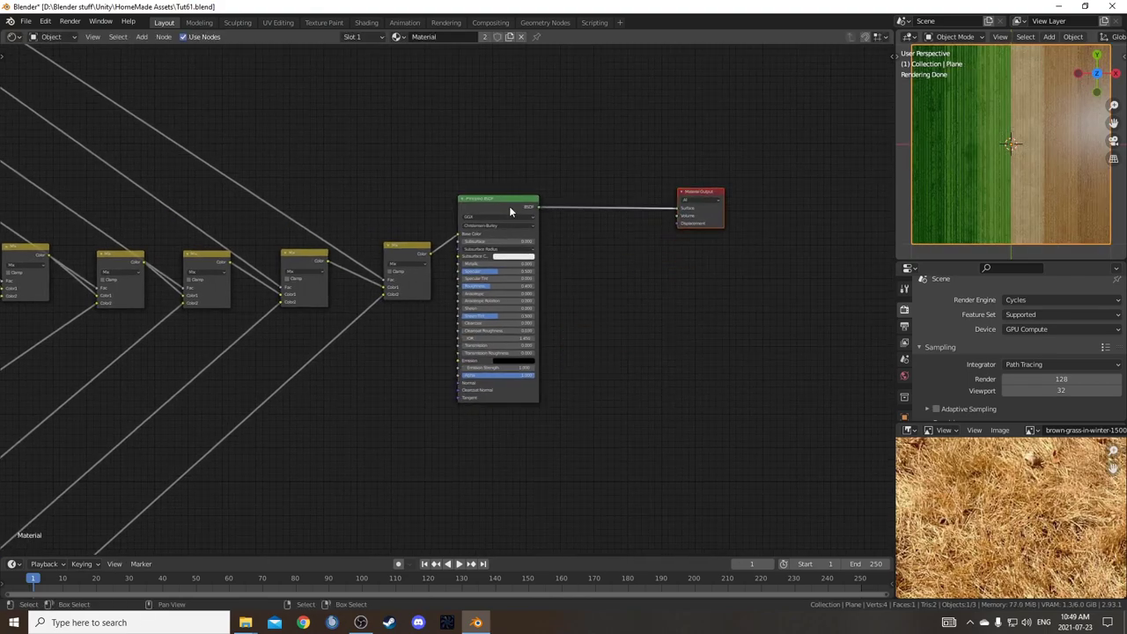
{"action": "left_click_drag", "start_coordinate": [509, 208], "coordinate": [569, 193]}
{"action": "scroll", "coordinate": [571, 192], "scroll_direction": "up", "scroll_amount": 4}
{"action": "left_click_drag", "start_coordinate": [582, 142], "coordinate": [570, 69]}
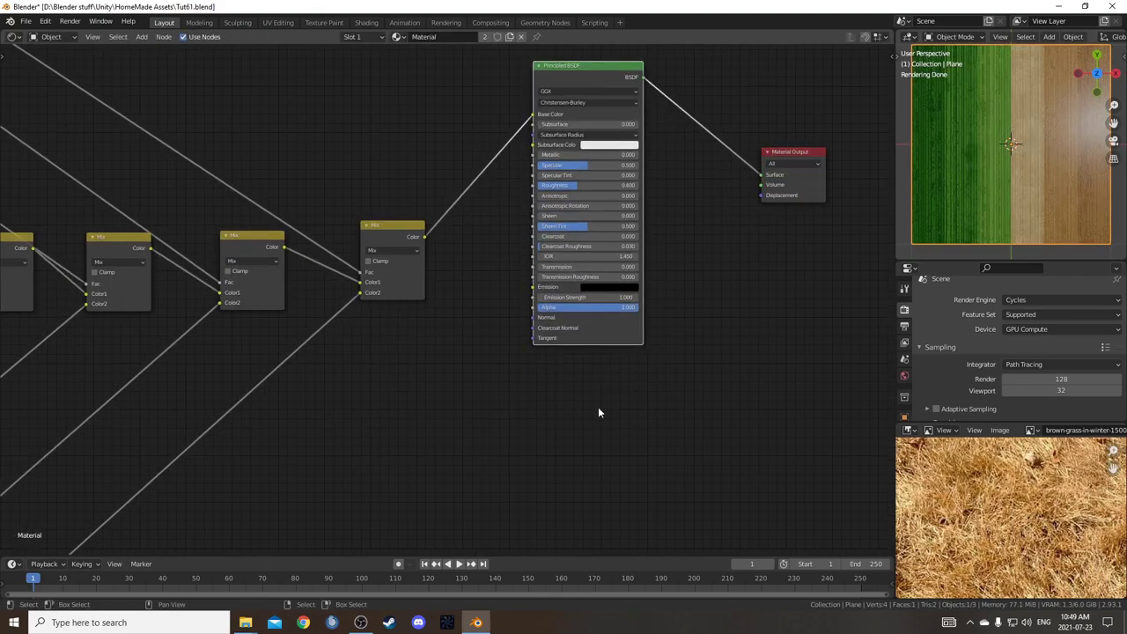
Add a Translucent BSDF below the Principled BSDF and connect the last Mix node's Color to its Color.
{"action": "key", "text": "shift+a"}
{"action": "left_click", "coordinate": [599, 411]}
{"action": "type", "text": "tran"}
{"action": "key", "text": "Return"}
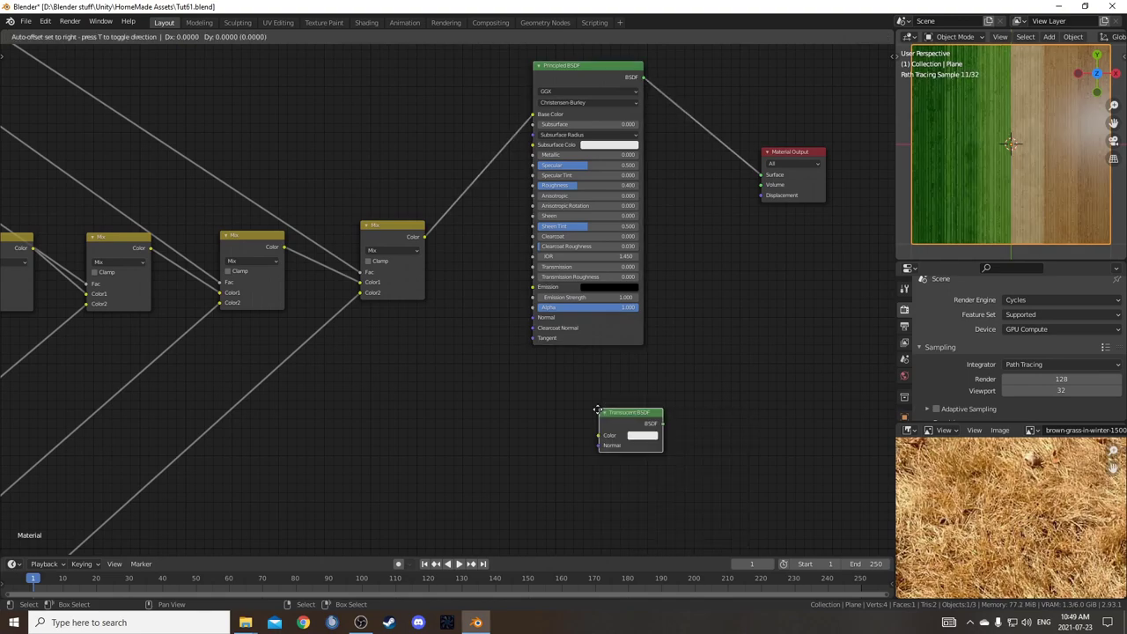
{"action": "left_click", "coordinate": [548, 375]}
{"action": "left_click_drag", "start_coordinate": [426, 235], "coordinate": [548, 397]}
Insert an Add Shader between the Principled BSDF and Material Output, and connect the Translucent BSDF to its second Shader input.
{"action": "key", "text": "shift+a"}
{"action": "type", "text": "add"}
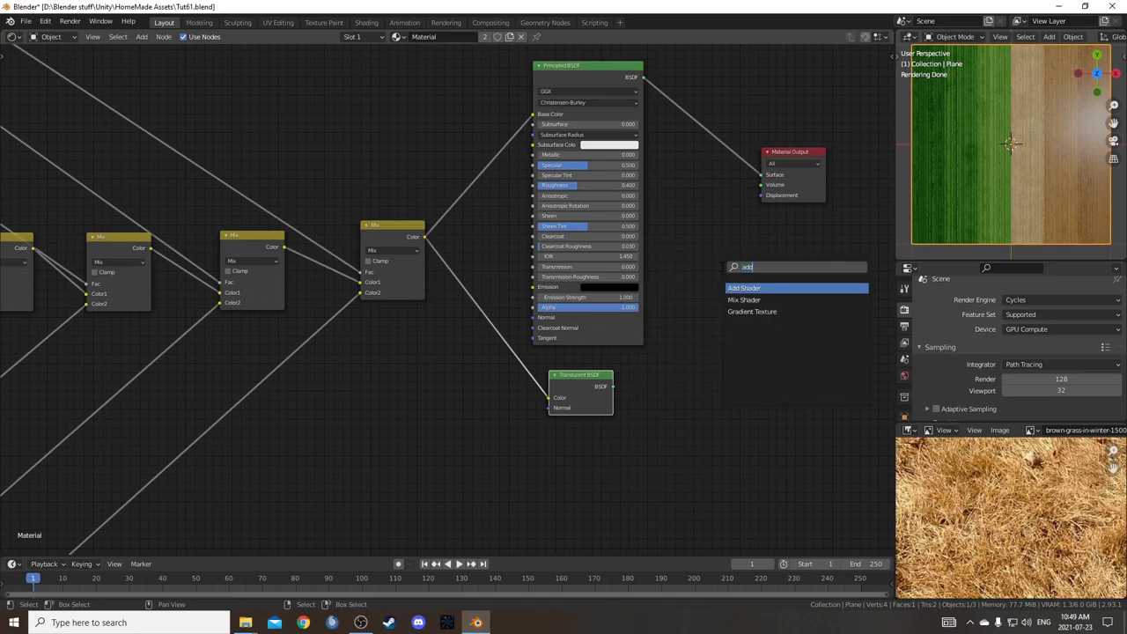
{"action": "key", "text": "Return"}
{"action": "left_click", "coordinate": [687, 258]}
{"action": "left_click_drag", "start_coordinate": [619, 387], "coordinate": [736, 183]}
{"action": "left_click_drag", "start_coordinate": [578, 383], "coordinate": [596, 382]}
{"action": "middle_click_drag", "start_coordinate": [1069, 169], "coordinate": [983, 173]}
{"action": "scroll", "coordinate": [1007, 155], "scroll_direction": "up", "scroll_amount": 3}
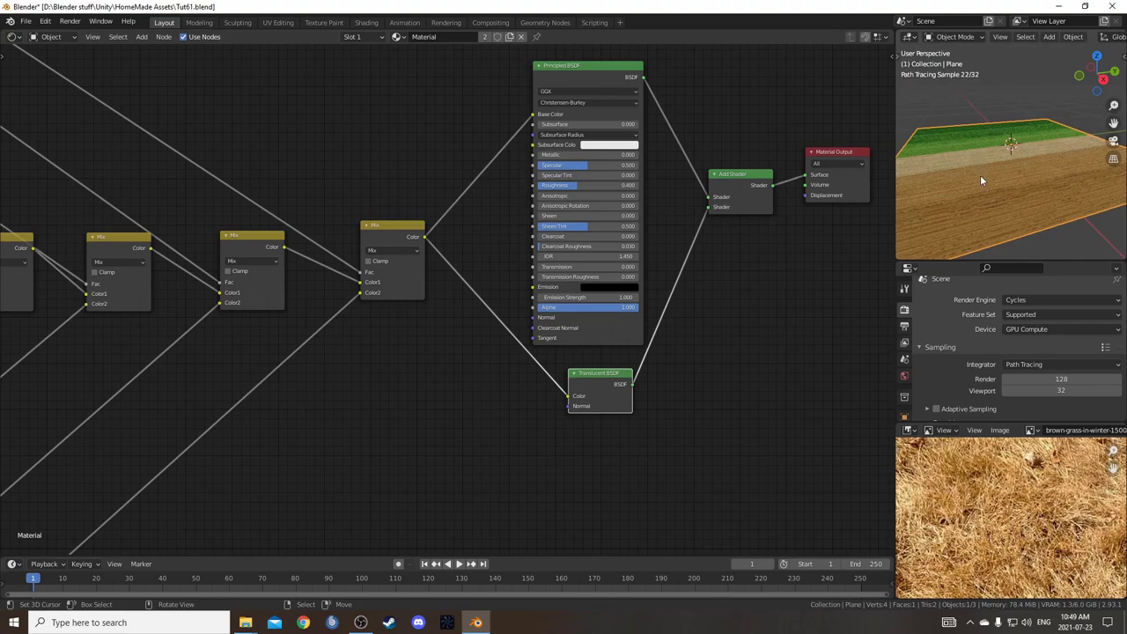
Preview the last ColorRamp Mix node's plain color on the plane.
{"action": "scroll", "coordinate": [429, 377], "scroll_direction": "down", "scroll_amount": 4}
{"action": "middle_click_drag", "start_coordinate": [406, 293], "coordinate": [451, 280]}
{"action": "left_click", "coordinate": [464, 244], "text": "ctrl+shift"}
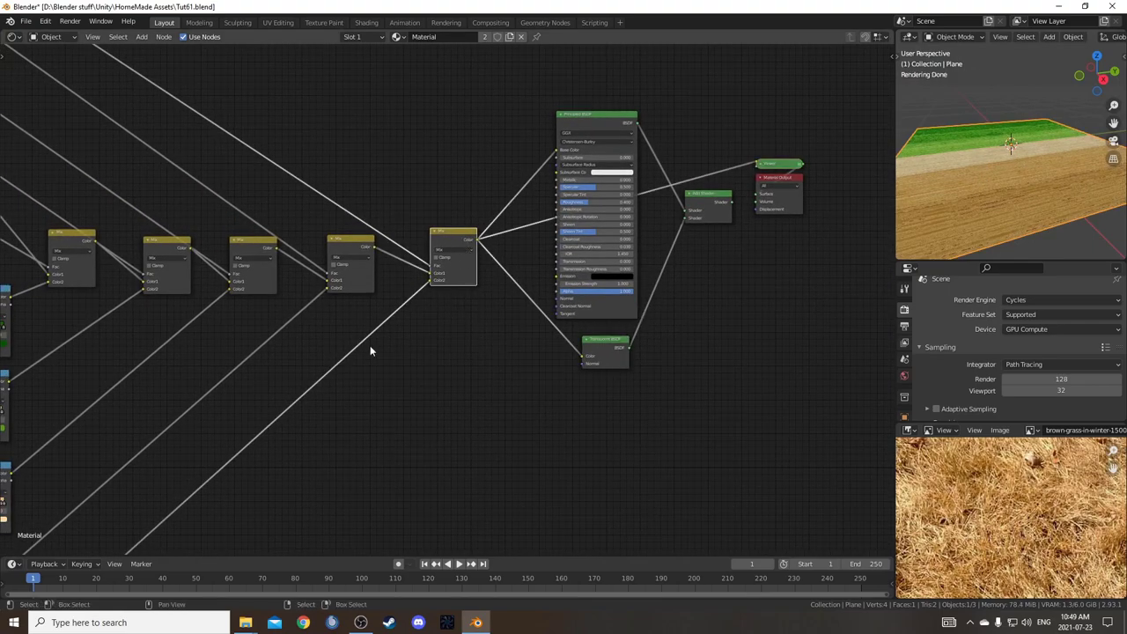
Preview the Mix node combining the Wave and Musgrave textures and insert a Bump node on its preview link.
{"action": "middle_click_drag", "start_coordinate": [399, 326], "coordinate": [615, 276]}
{"action": "middle_click_drag", "start_coordinate": [120, 311], "coordinate": [217, 263]}
{"action": "left_click", "coordinate": [166, 252], "text": "ctrl+shift"}
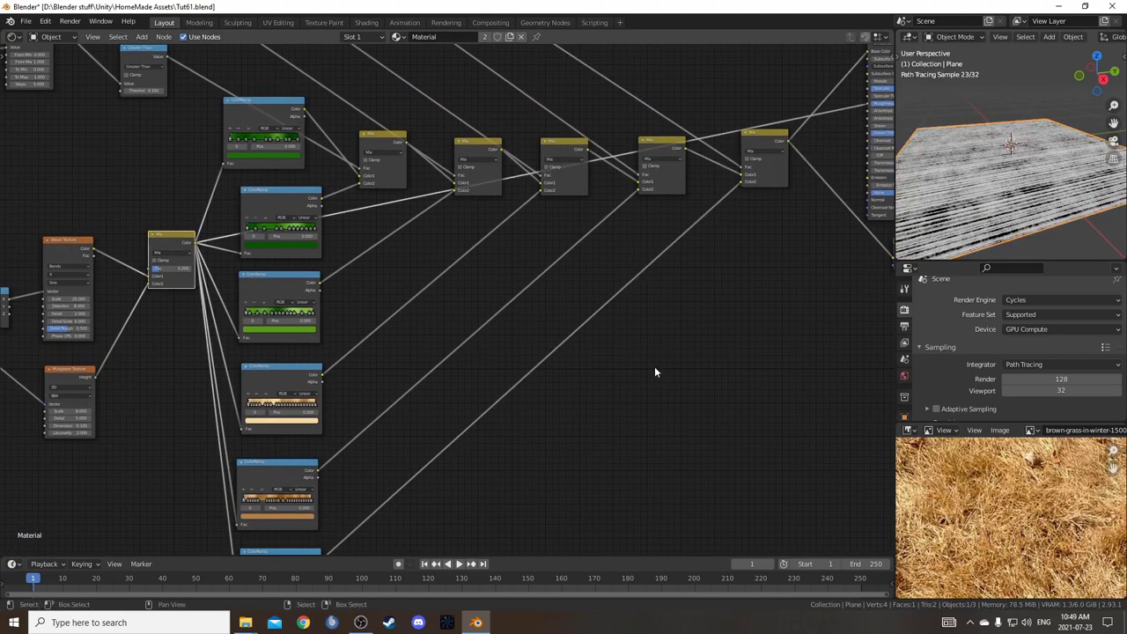
{"action": "middle_click_drag", "start_coordinate": [705, 350], "coordinate": [413, 443]}
{"action": "scroll", "coordinate": [415, 444], "scroll_direction": "down", "scroll_amount": 4}
{"action": "key", "text": "shift+a"}
{"action": "left_click", "coordinate": [515, 409]}
{"action": "type", "text": "bump"}
{"action": "key", "text": "Return"}
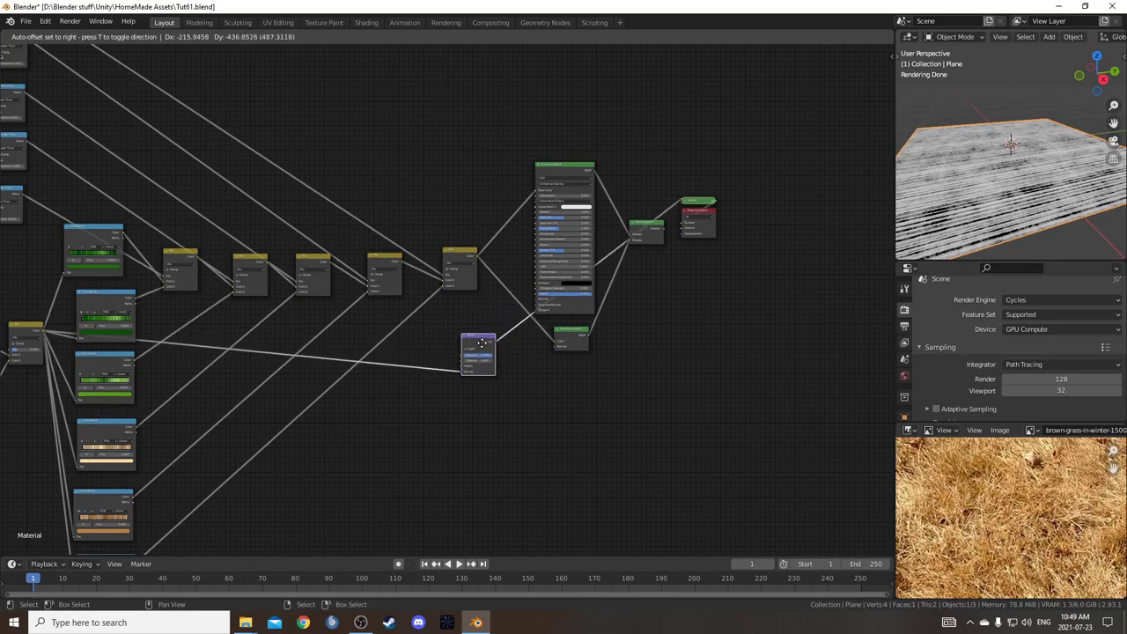
{"action": "left_click", "coordinate": [483, 341]}
Connect the texture Mix link to the Bump node's Height and the Bump's Normal output to the Principled BSDF's Normal.
{"action": "scroll", "coordinate": [520, 383], "scroll_direction": "up", "scroll_amount": 4}
{"action": "scroll", "coordinate": [419, 450], "scroll_direction": "up", "scroll_amount": 2}
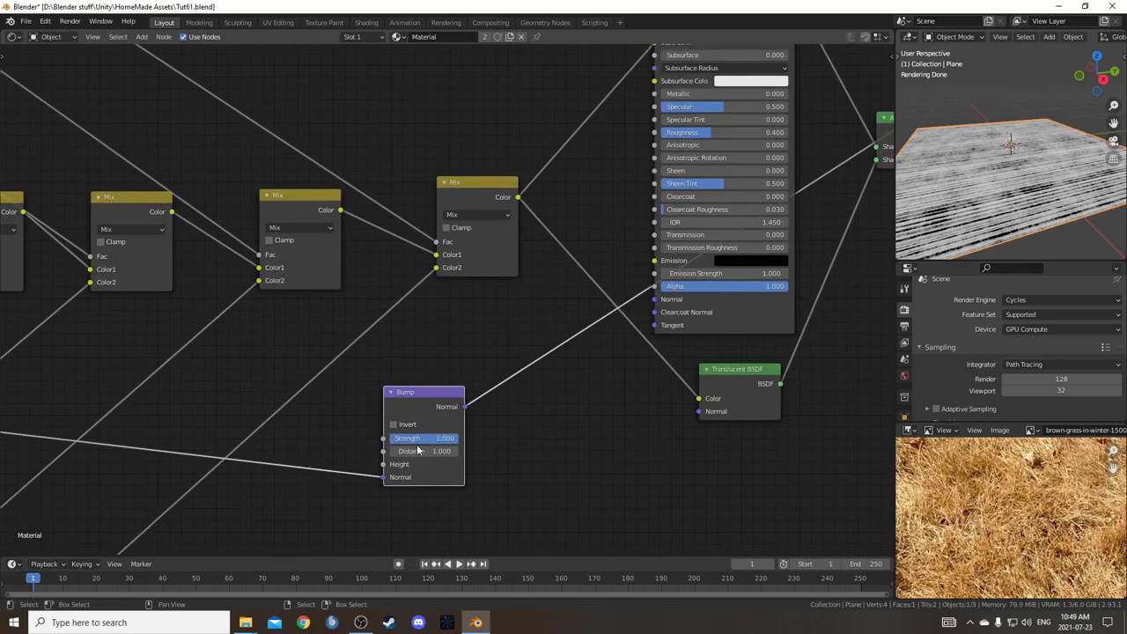
{"action": "left_click_drag", "start_coordinate": [384, 478], "coordinate": [384, 464]}
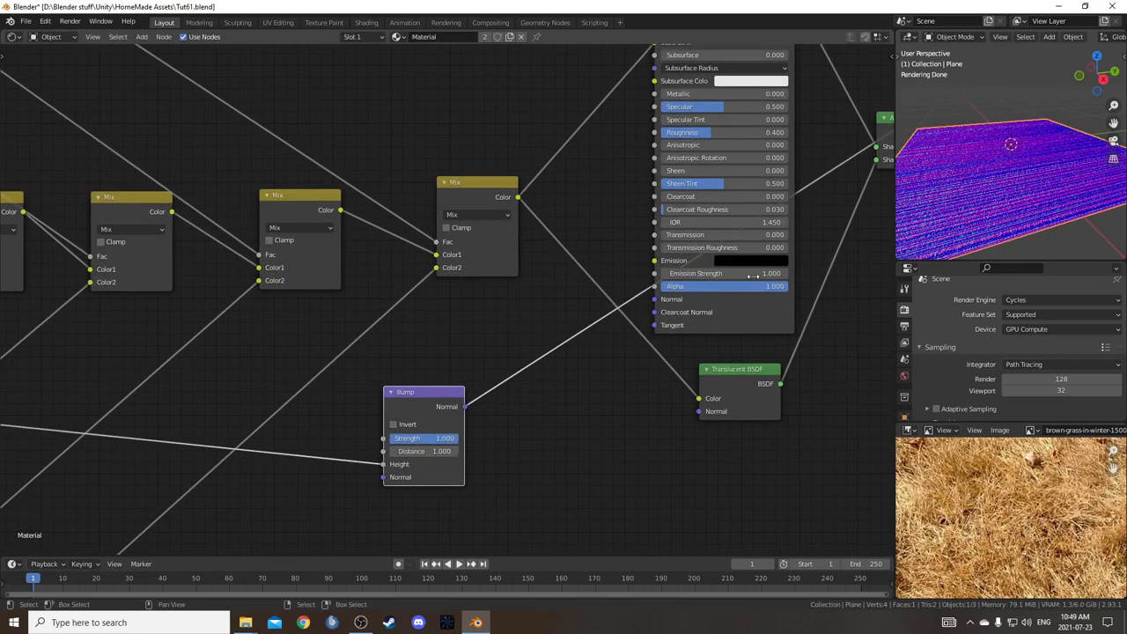
{"action": "left_click_drag", "start_coordinate": [464, 406], "coordinate": [657, 300]}
Reconnect the Add Shader to the Material Output and set the Bump node's Strength to 0.2.
{"action": "scroll", "coordinate": [624, 238], "scroll_direction": "down", "scroll_amount": 3}
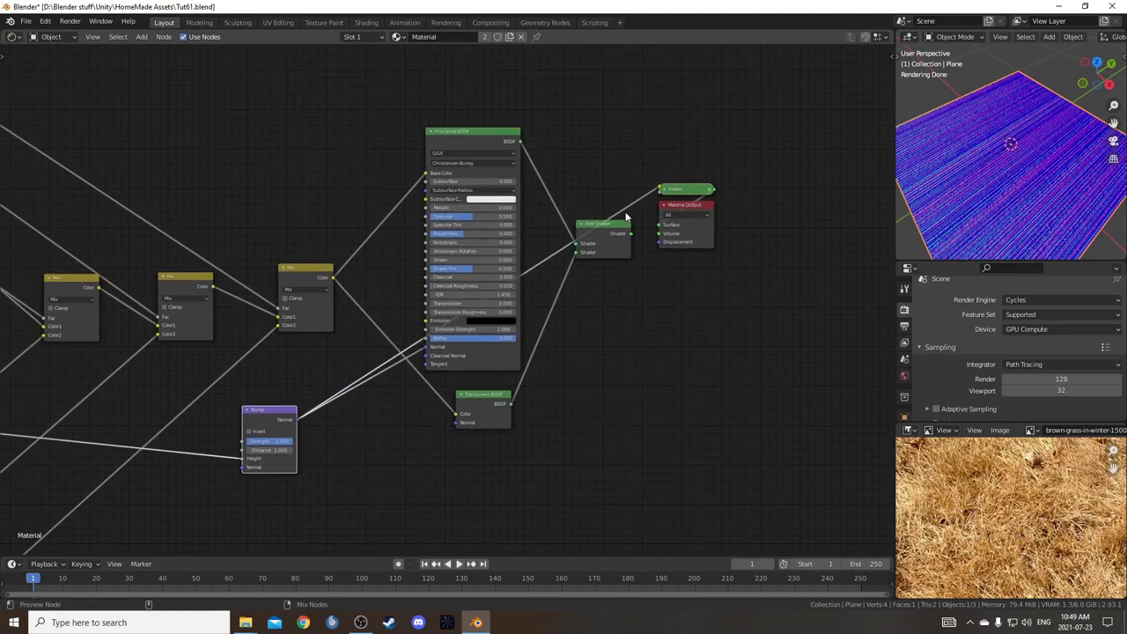
{"action": "middle_click_drag", "start_coordinate": [907, 163], "coordinate": [1007, 180]}
{"action": "middle_click_drag", "start_coordinate": [398, 397], "coordinate": [429, 348]}
{"action": "scroll", "coordinate": [309, 442], "scroll_direction": "up", "scroll_amount": 3}
{"action": "middle_click_drag", "start_coordinate": [331, 389], "coordinate": [439, 341]}
{"action": "scroll", "coordinate": [439, 342], "scroll_direction": "up", "scroll_amount": 3}
{"action": "left_click", "coordinate": [414, 340]}
{"action": "left_click", "coordinate": [414, 339]}
{"action": "type", "text": ".2"}
{"action": "key", "text": "Return"}
Save the file and view the plane from directly above.
{"action": "middle_click_drag", "start_coordinate": [1047, 251], "coordinate": [1033, 194]}
{"action": "key", "text": "ctrl+s"}
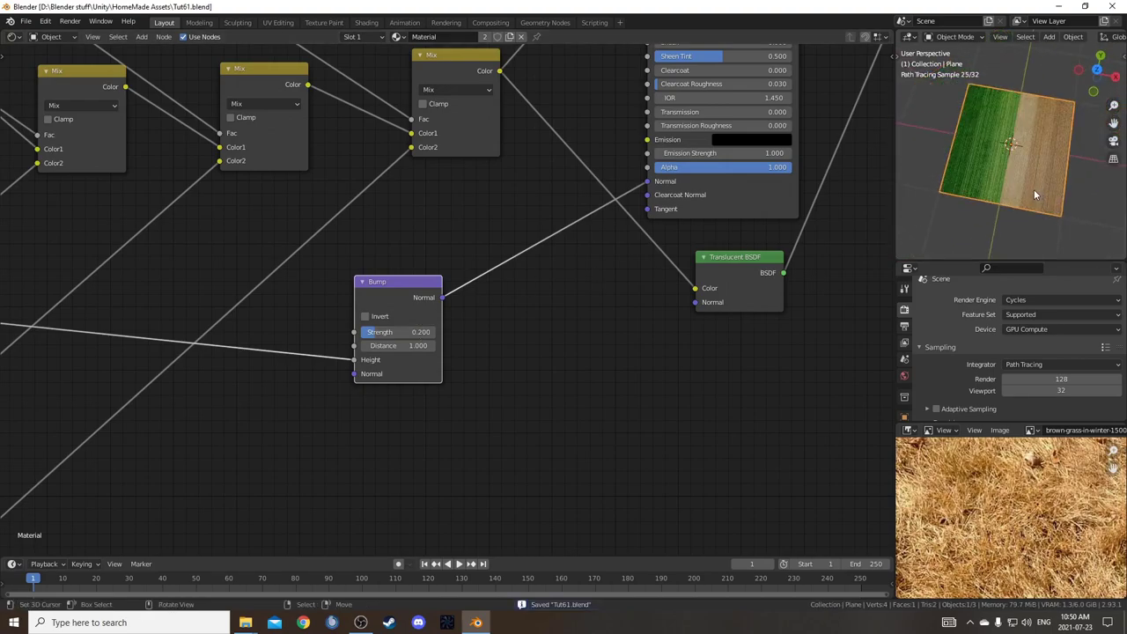
{"action": "key", "text": "KP_7"}
{"action": "scroll", "coordinate": [1033, 194], "scroll_direction": "up", "scroll_amount": 2}
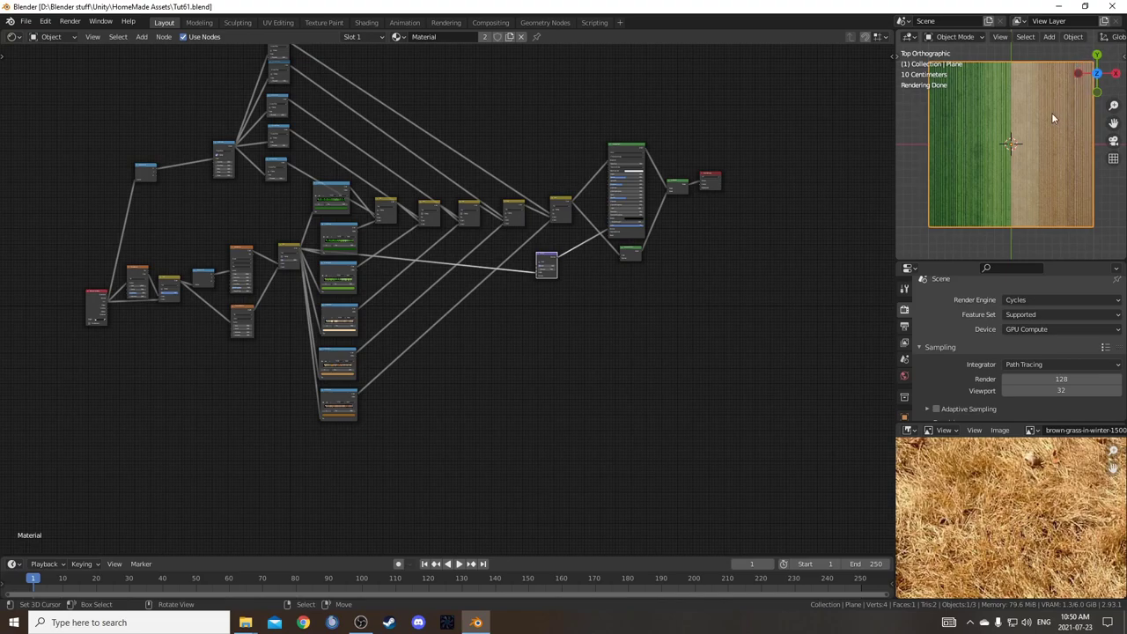
Move the Texture Coordinate node down and away from the texture nodes to make room for new nodes.
{"action": "middle_click_drag", "start_coordinate": [328, 436], "coordinate": [503, 271]}
{"action": "scroll", "coordinate": [493, 268], "scroll_direction": "up", "scroll_amount": 2}
{"action": "middle_click_drag", "start_coordinate": [302, 177], "coordinate": [353, 232]}
{"action": "left_click_drag", "start_coordinate": [257, 134], "coordinate": [194, 279]}
{"action": "scroll", "coordinate": [193, 279], "scroll_direction": "up", "scroll_amount": 2}
{"action": "key", "text": "shift+a"}
{"action": "left_click", "coordinate": [301, 303]}
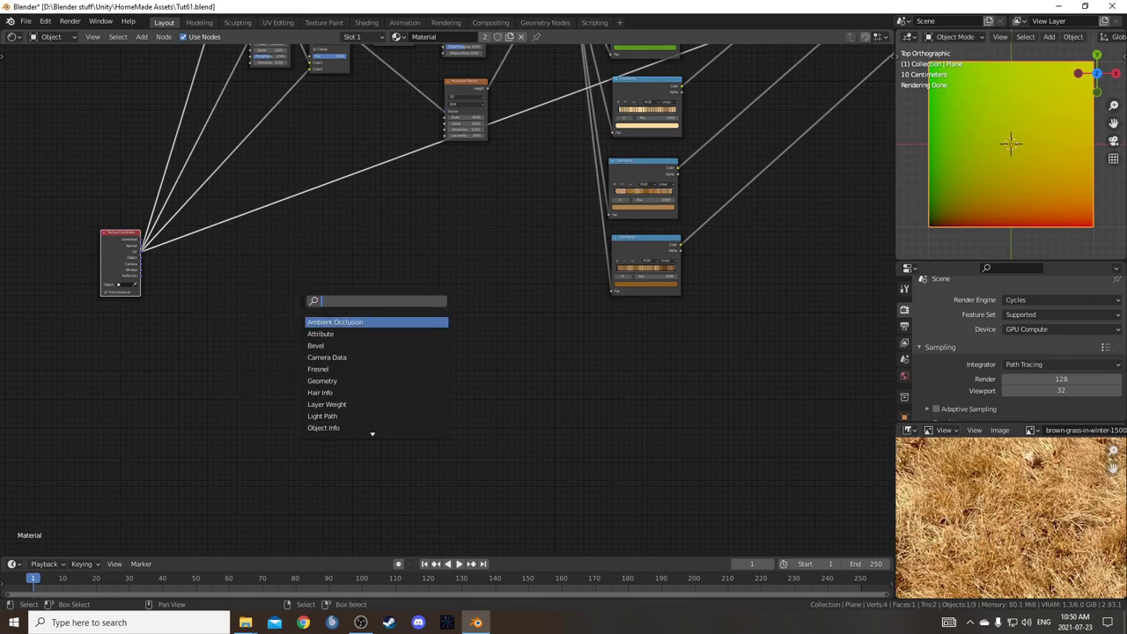
{"action": "type", "text": "noise"}
{"action": "key", "text": "Return"}
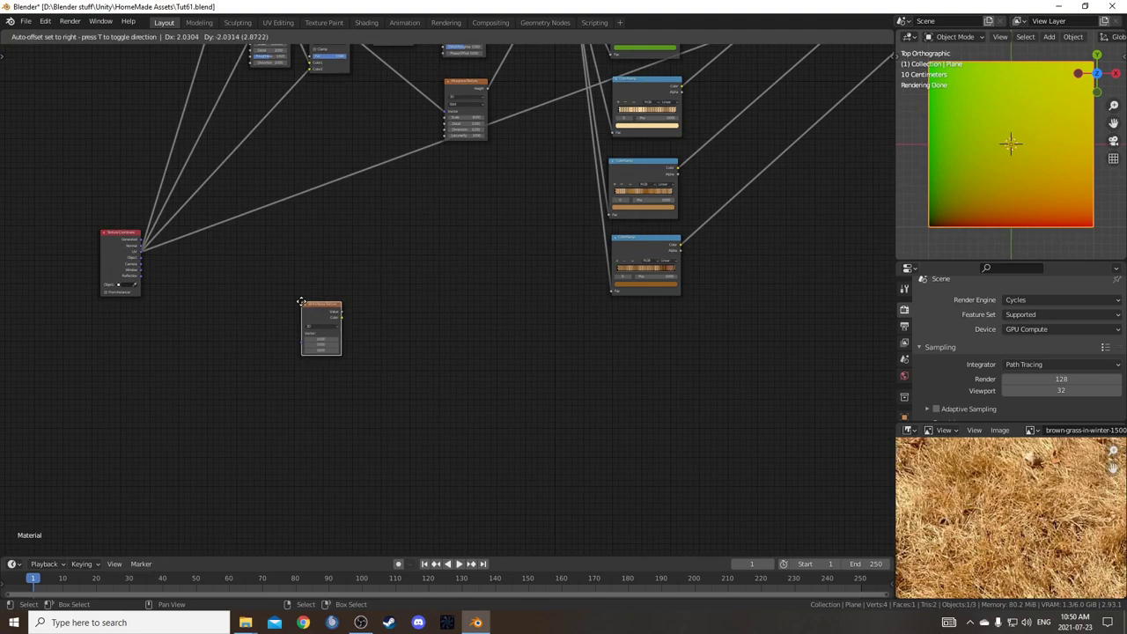
{"action": "left_click", "coordinate": [238, 210]}
{"action": "left_click_drag", "start_coordinate": [260, 216], "coordinate": [260, 308]}
{"action": "scroll", "coordinate": [280, 331], "scroll_direction": "up", "scroll_amount": 4}
{"action": "middle_click_drag", "start_coordinate": [248, 311], "coordinate": [421, 243]}
{"action": "key", "text": "x"}
Add a Noise Texture beside the Texture Coordinate node and connect the UV output to its Vector input.
{"action": "key", "text": "shift+a"}
{"action": "left_click", "coordinate": [422, 243]}
{"action": "type", "text": "noise"}
{"action": "key", "text": "Down"}
{"action": "key", "text": "Return"}
{"action": "left_click", "coordinate": [384, 125]}
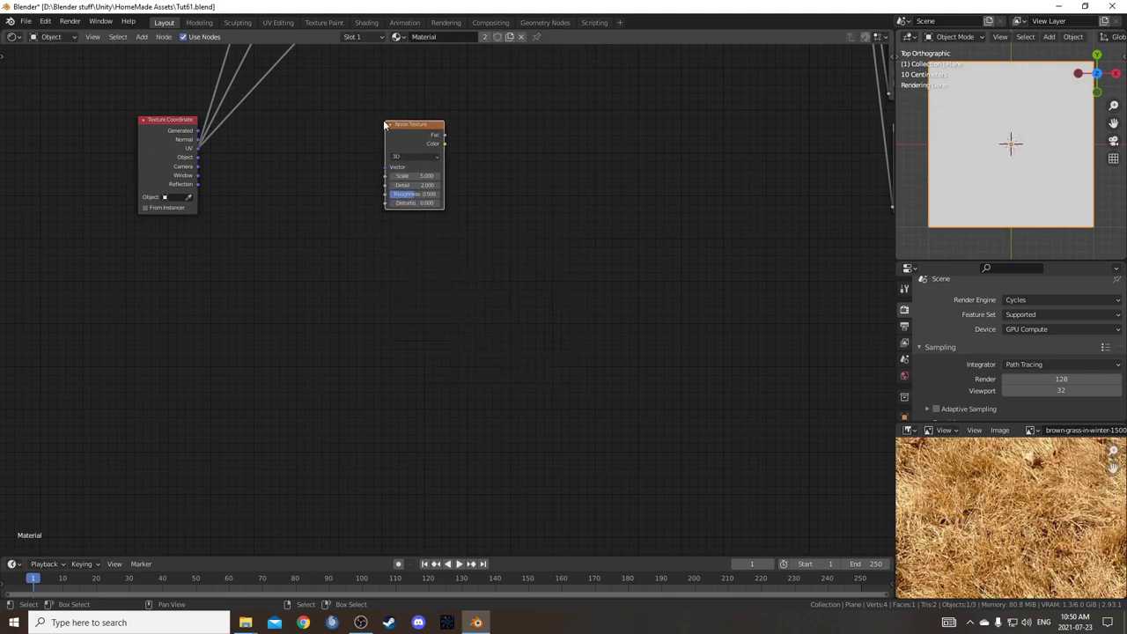
{"action": "left_click_drag", "start_coordinate": [199, 148], "coordinate": [443, 191]}
Insert a Mapping node on the link between Texture Coordinate and the Noise Texture.
{"action": "key", "text": "shift+a"}
{"action": "left_click", "coordinate": [396, 227]}
{"action": "type", "text": "mappin"}
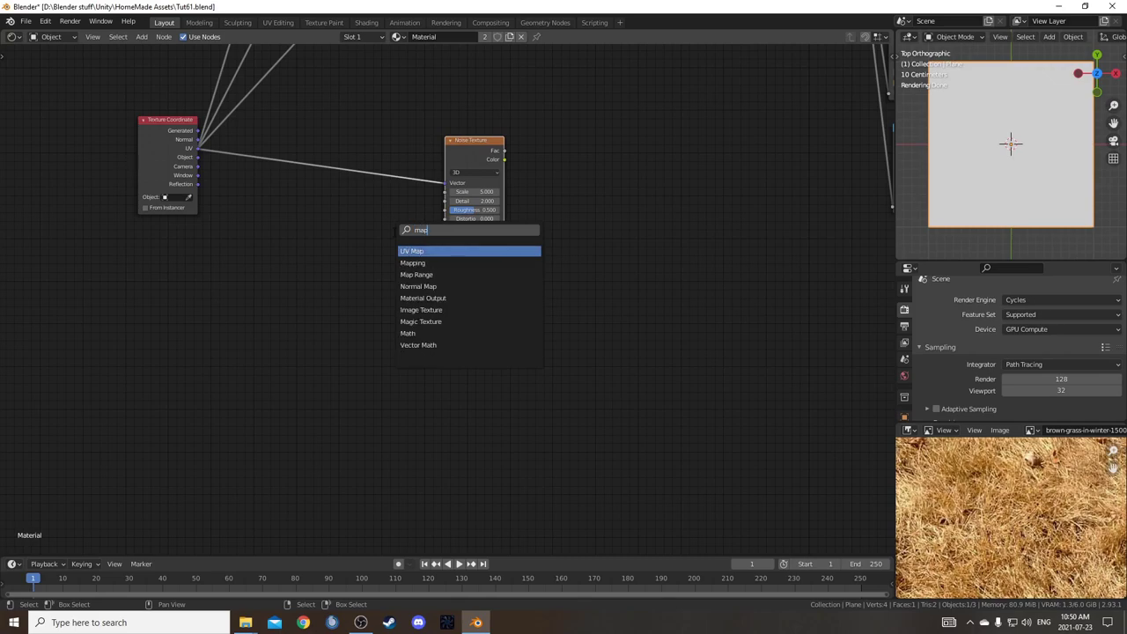
{"action": "key", "text": "Return"}
{"action": "left_click", "coordinate": [344, 108]}
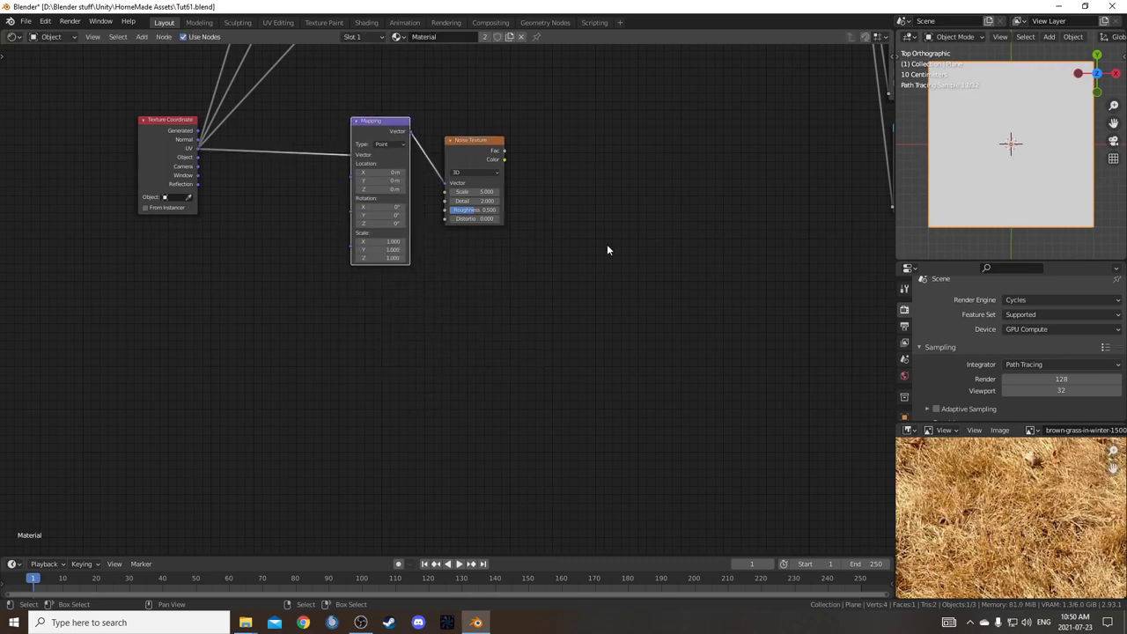
Add a Mix node after the Noise Texture and connect the noise's Color output to its Color1 input.
{"action": "middle_click_drag", "start_coordinate": [615, 271], "coordinate": [568, 291]}
{"action": "key", "text": "shift+a"}
{"action": "left_click", "coordinate": [567, 287]}
{"action": "type", "text": "mix"}
{"action": "key", "text": "Return"}
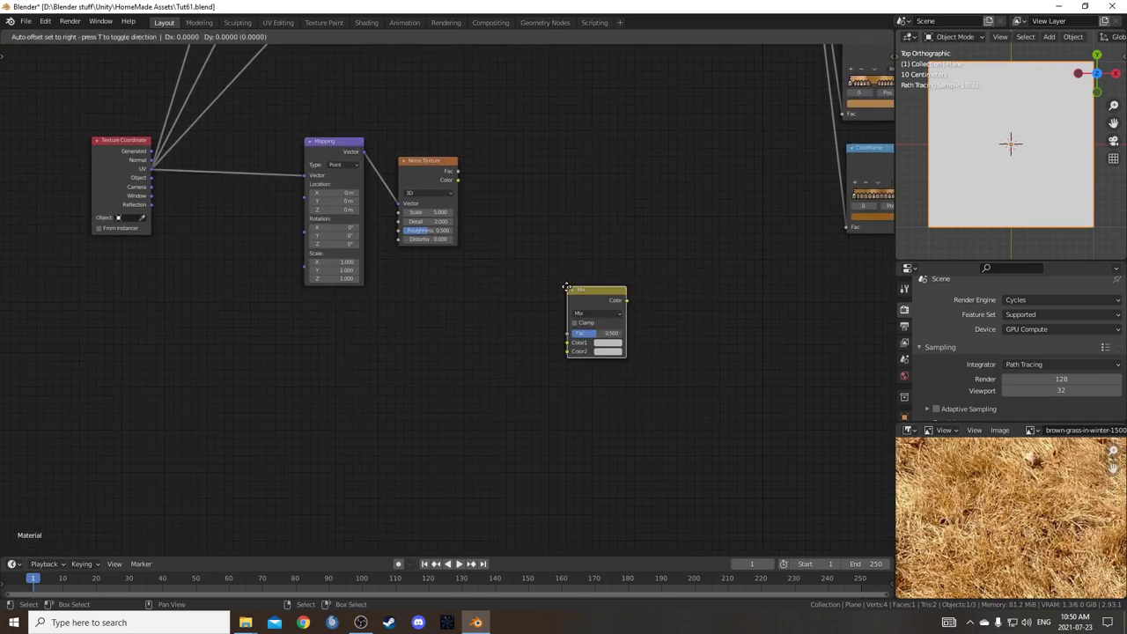
{"action": "left_click", "coordinate": [517, 160]}
{"action": "scroll", "coordinate": [478, 217], "scroll_direction": "up", "scroll_amount": 2}
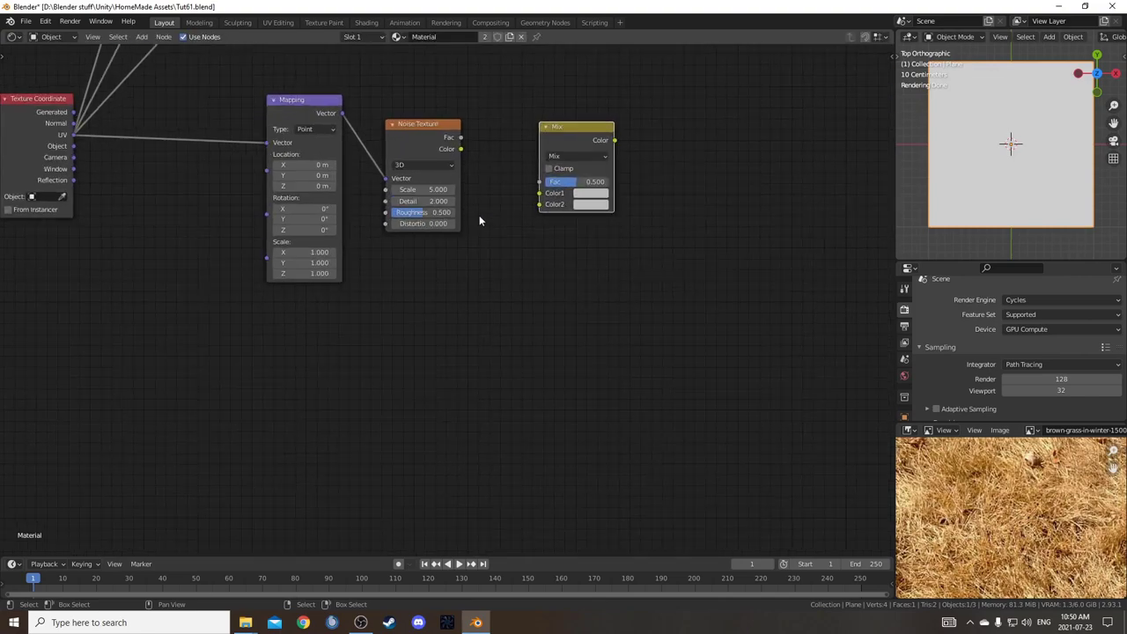
{"action": "left_click_drag", "start_coordinate": [477, 192], "coordinate": [556, 236]}
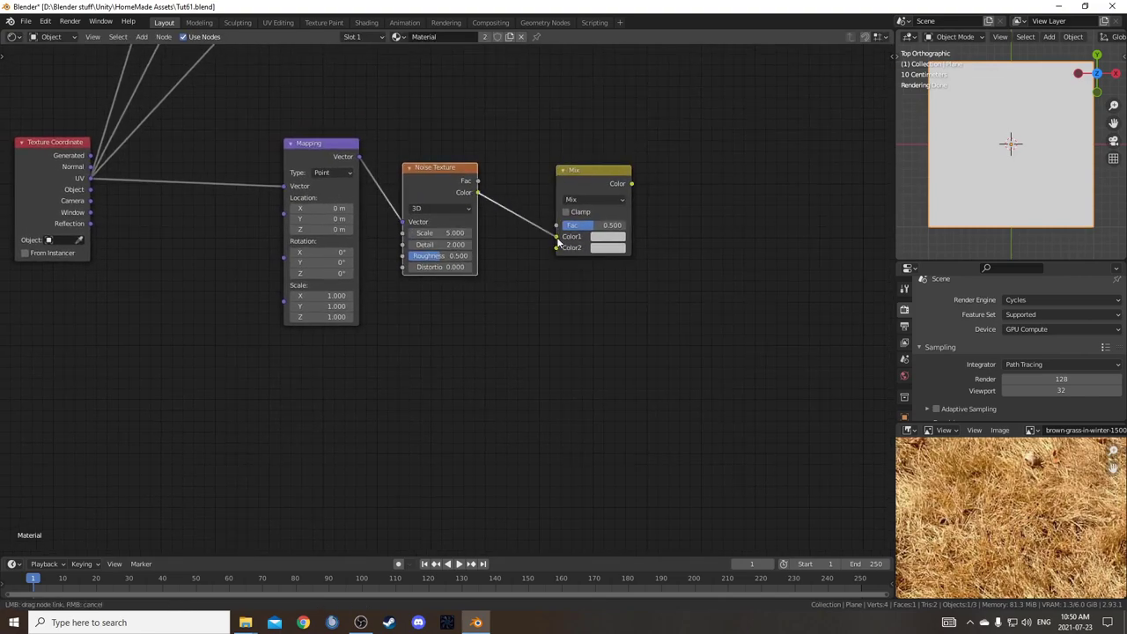
Add a reroute point on the Texture Coordinate UV link, move it down, and connect it to the Mix node's Color2 input.
{"action": "scroll", "coordinate": [284, 198], "scroll_direction": "down", "scroll_amount": 2}
{"action": "right_click_drag", "start_coordinate": [284, 198], "coordinate": [296, 213], "text": "shift"}
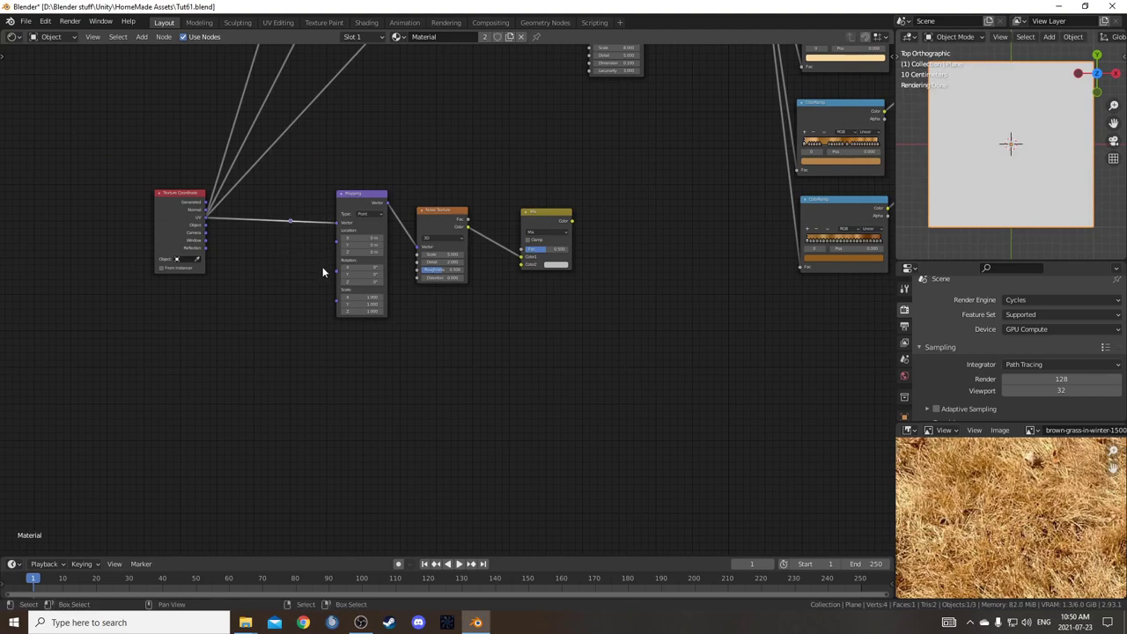
{"action": "key", "text": "g"}
{"action": "left_click", "coordinate": [291, 317]}
{"action": "left_click_drag", "start_coordinate": [272, 296], "coordinate": [523, 263]}
{"action": "scroll", "coordinate": [515, 268], "scroll_direction": "up", "scroll_amount": 3}
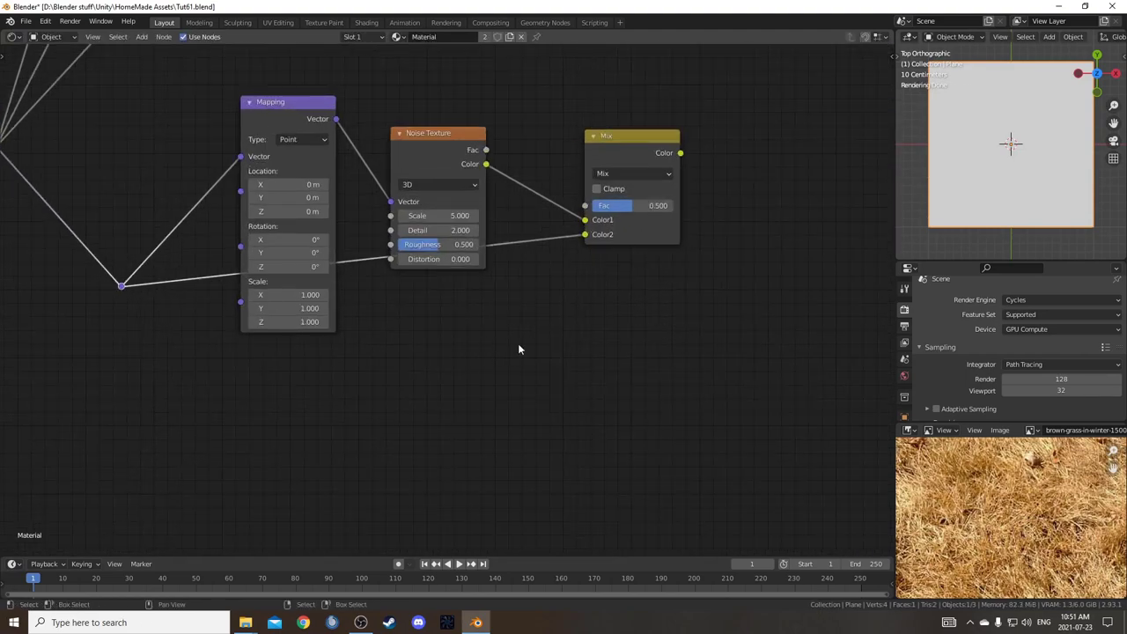
Preview the Mix node's output and insert a Separate XYZ node after it.
{"action": "middle_click_drag", "start_coordinate": [637, 153], "coordinate": [581, 248]}
{"action": "left_click", "coordinate": [581, 248], "text": "ctrl+shift"}
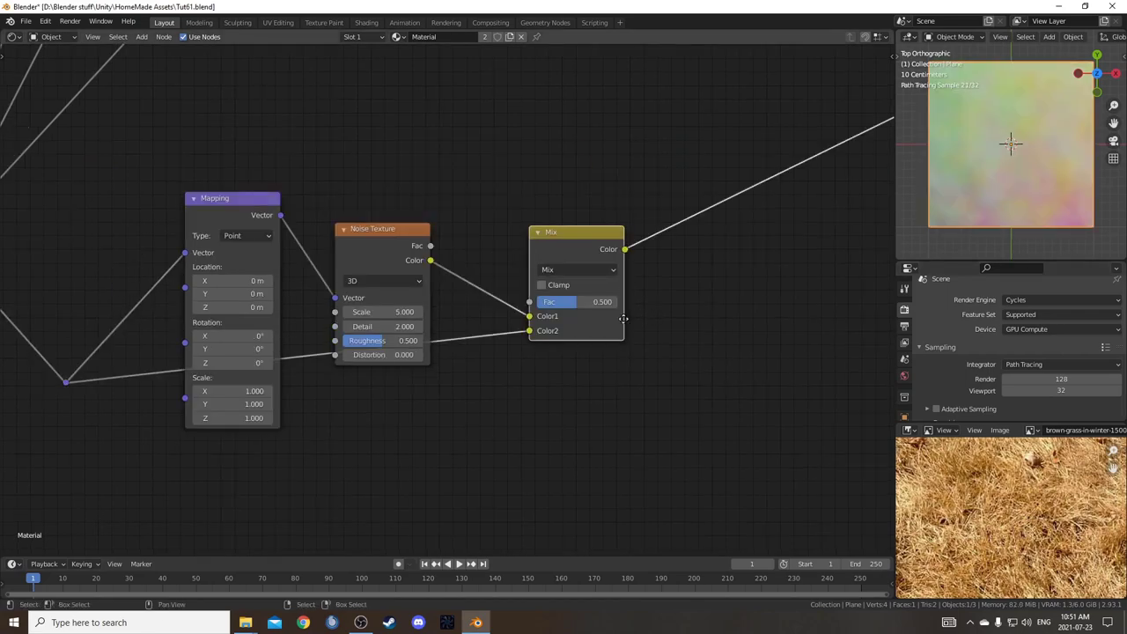
{"action": "middle_click_drag", "start_coordinate": [637, 314], "coordinate": [560, 329]}
{"action": "key", "text": "shift+a"}
{"action": "left_click", "coordinate": [605, 329]}
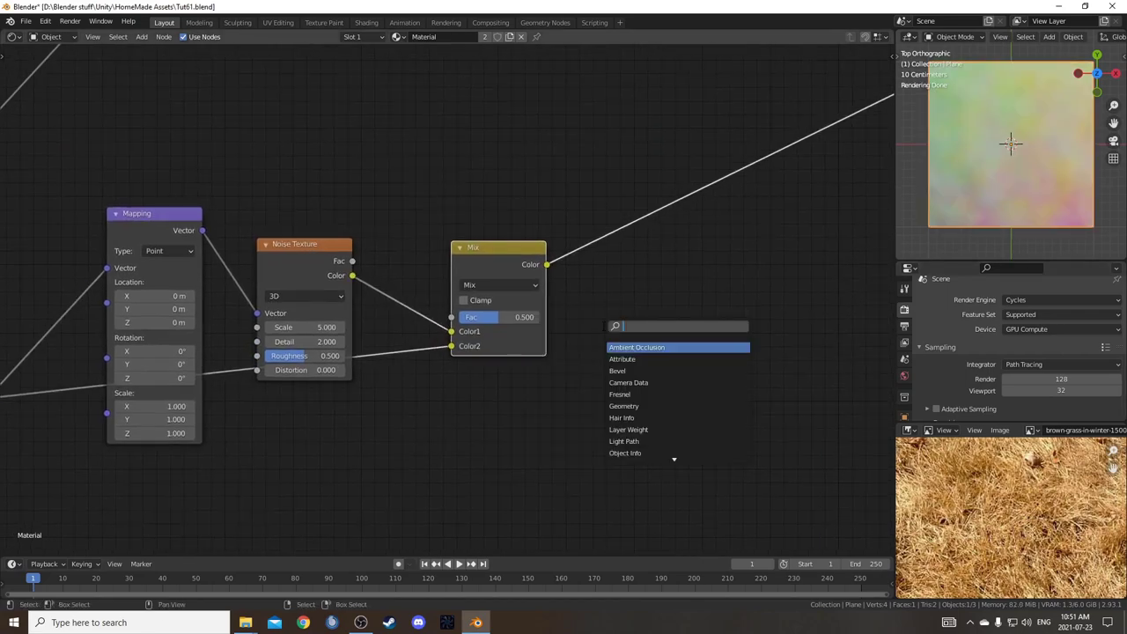
{"action": "type", "text": "sep"}
{"action": "key", "text": "Down"}
{"action": "key", "text": "Down"}
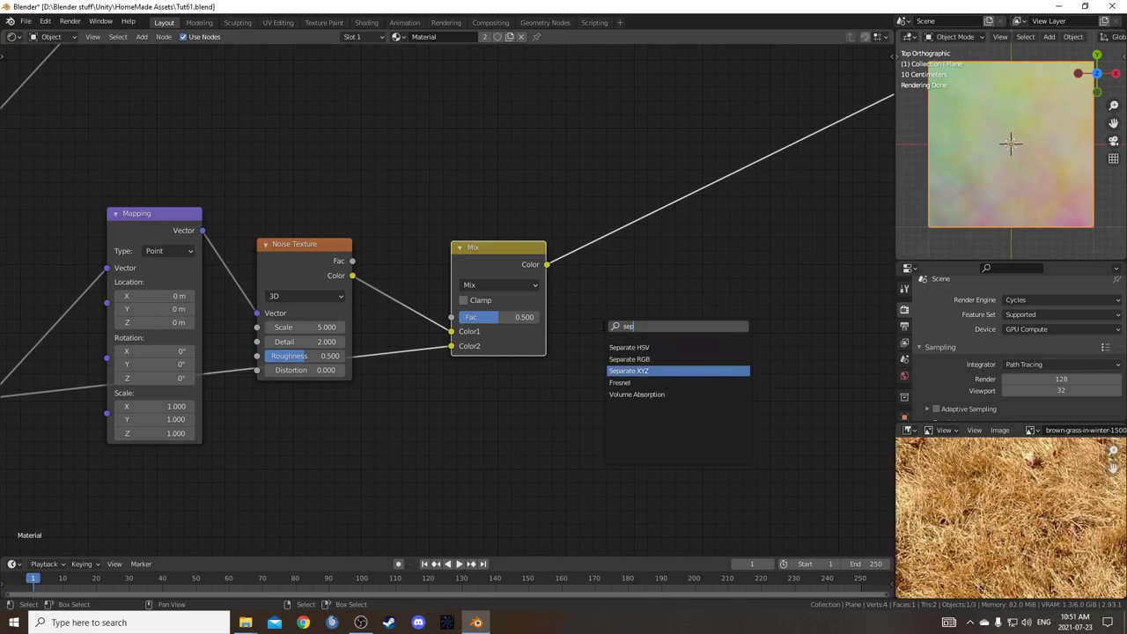
{"action": "key", "text": "Return"}
{"action": "left_click", "coordinate": [574, 250]}
Preview the Separate XYZ node's Y output and insert a Map Range node after it.
{"action": "middle_click_drag", "start_coordinate": [660, 237], "coordinate": [501, 272]}
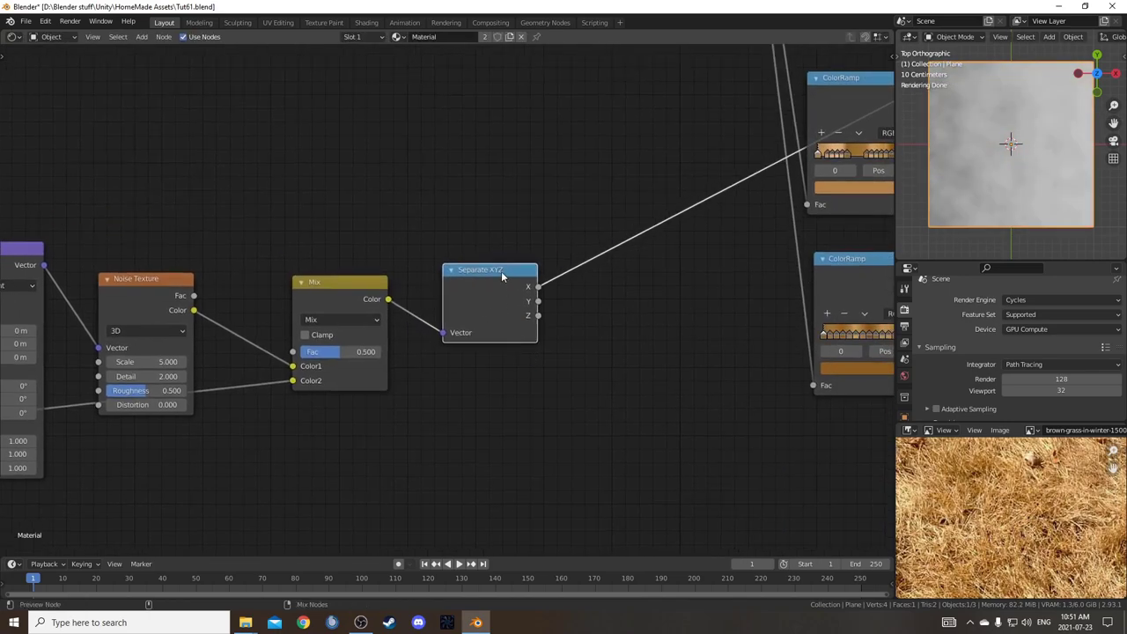
{"action": "key", "text": "shift+a"}
{"action": "type", "text": "map"}
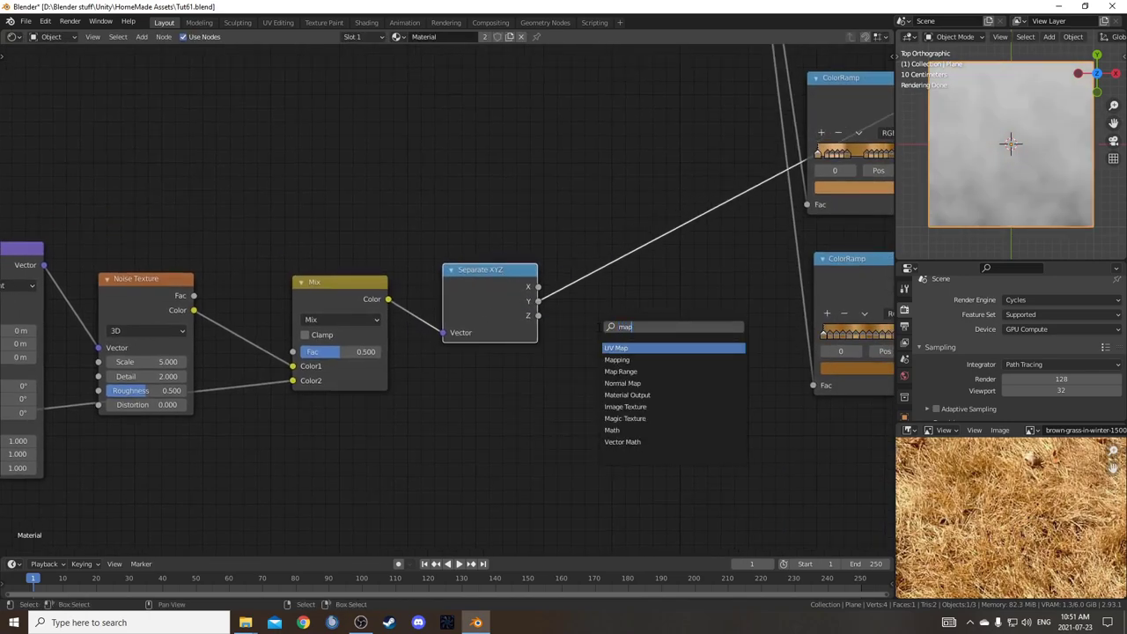
{"action": "key", "text": "Down"}
{"action": "key", "text": "Down"}
{"action": "key", "text": "Return"}
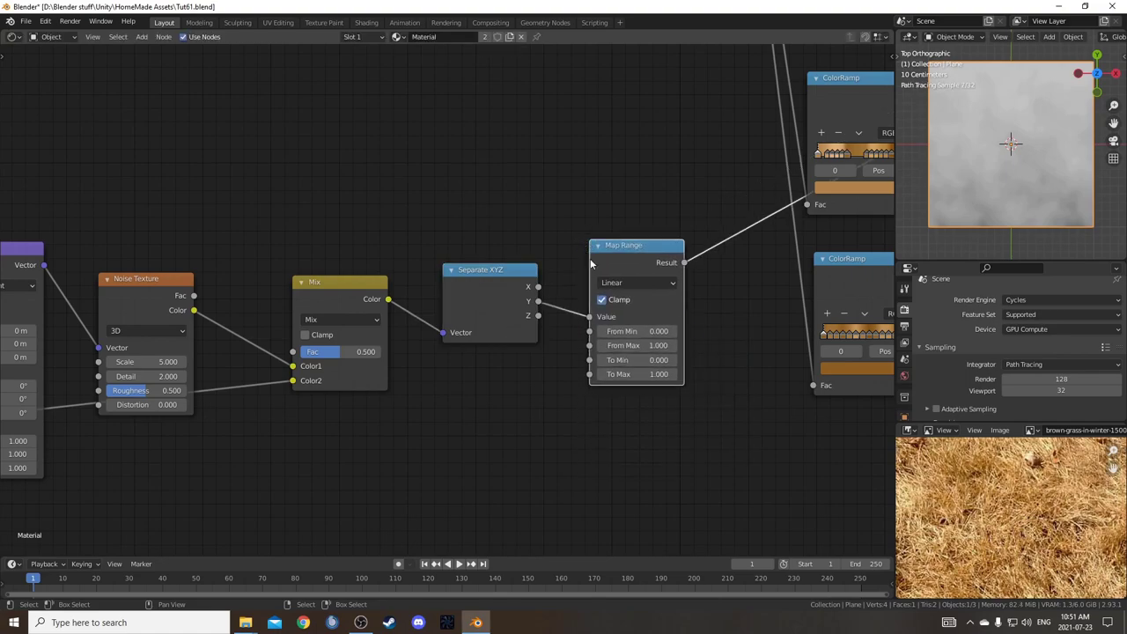
{"action": "left_click", "coordinate": [606, 342]}
Move the new noise branch nodes, from Mapping through Map Range, down and clear of the ColorRamp nodes.
{"action": "scroll", "coordinate": [603, 352], "scroll_direction": "down", "scroll_amount": 2}
{"action": "scroll", "coordinate": [602, 351], "scroll_direction": "down", "scroll_amount": 2}
{"action": "left_click_drag", "start_coordinate": [360, 231], "coordinate": [550, 345]}
{"action": "key", "text": "g"}
{"action": "left_click", "coordinate": [540, 431]}
{"action": "middle_click_drag", "start_coordinate": [540, 433], "coordinate": [609, 369]}
{"action": "left_click_drag", "start_coordinate": [213, 188], "coordinate": [370, 320]}
{"action": "key", "text": "g"}
{"action": "left_click", "coordinate": [410, 389]}
Shift the Mapping node and the Noise Texture node up individually to clear the reroute link.
{"action": "left_click", "coordinate": [299, 255]}
{"action": "left_click_drag", "start_coordinate": [289, 260], "coordinate": [288, 210]}
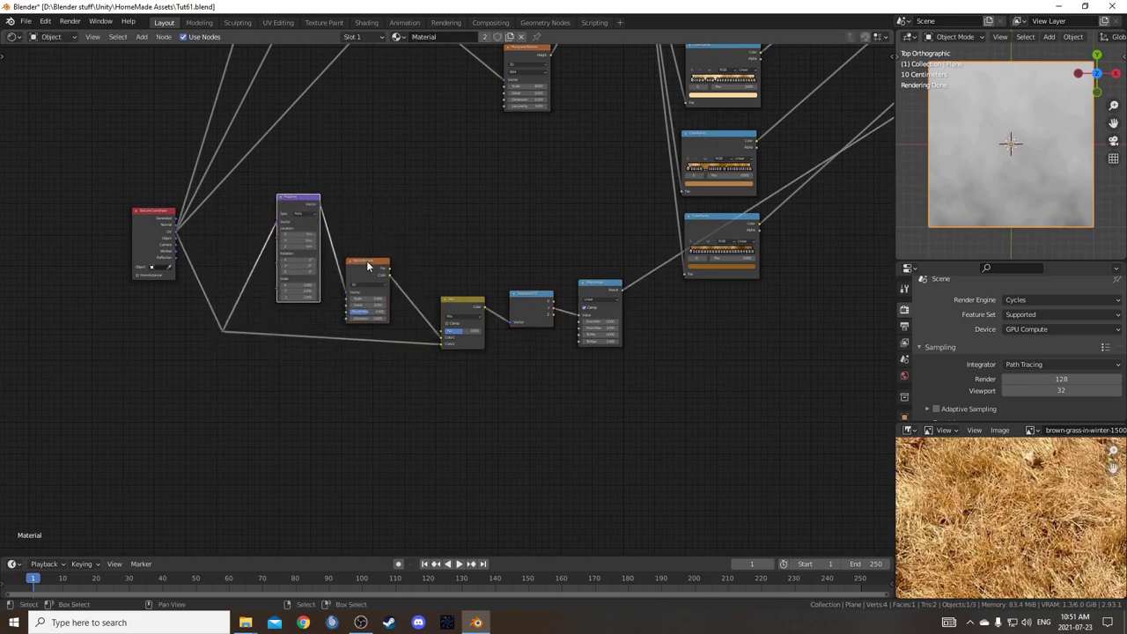
{"action": "left_click_drag", "start_coordinate": [366, 262], "coordinate": [364, 233]}
{"action": "middle_click_drag", "start_coordinate": [432, 304], "coordinate": [425, 303]}
Reposition the Mix, Separate XYZ and Map Range nodes together beside the Noise Texture node.
{"action": "left_click_drag", "start_coordinate": [437, 252], "coordinate": [626, 386]}
{"action": "key", "text": "g"}
{"action": "left_click", "coordinate": [598, 368]}
{"action": "scroll", "coordinate": [554, 408], "scroll_direction": "up", "scroll_amount": 1}
{"action": "key", "text": "g"}
{"action": "left_click", "coordinate": [520, 407]}
{"action": "key", "text": "g"}
{"action": "left_click", "coordinate": [518, 404]}
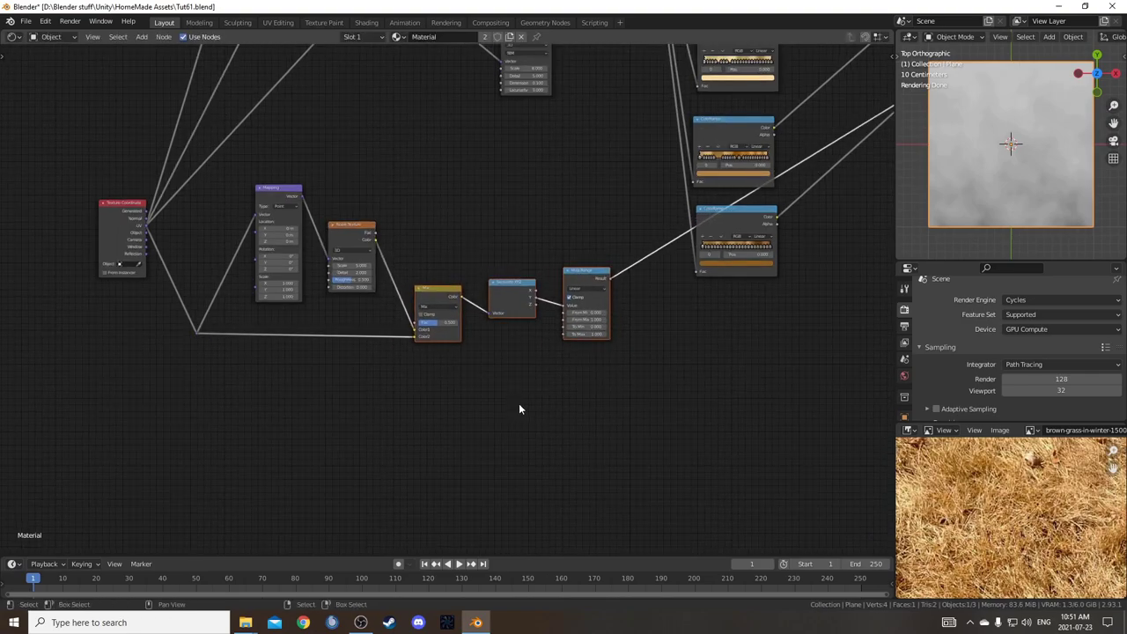
{"action": "key", "text": "g"}
{"action": "left_click", "coordinate": [522, 397]}
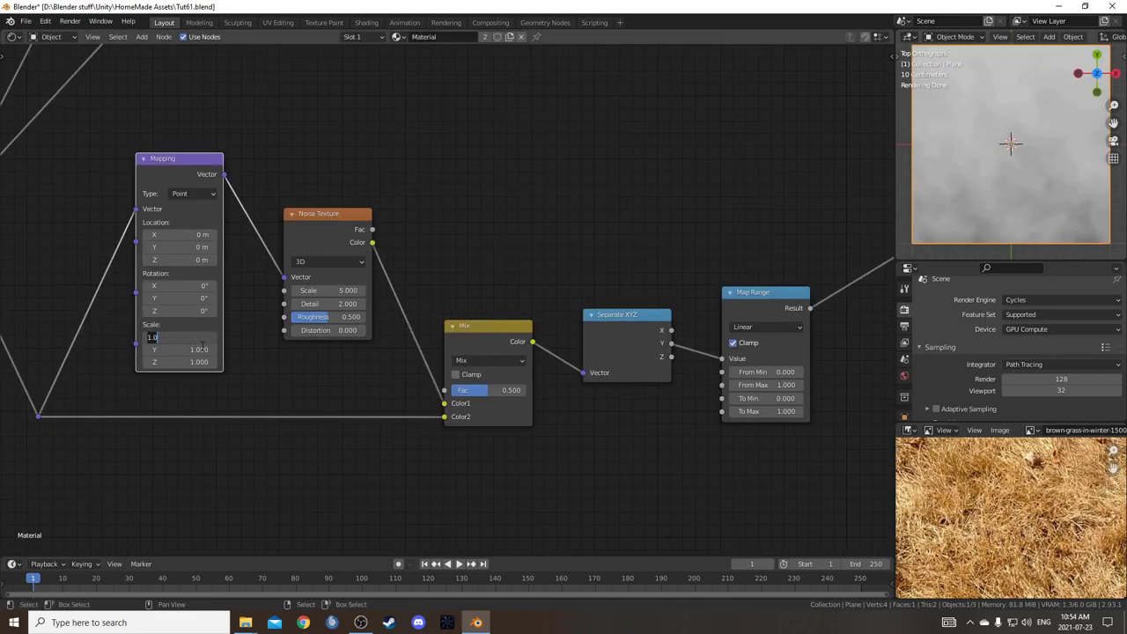
Set the Mapping node's X scale to 3, and the Map Range's From Min to 0.6 and From Max to 0.61.
{"action": "type", "text": "3"}
{"action": "key", "text": "Return"}
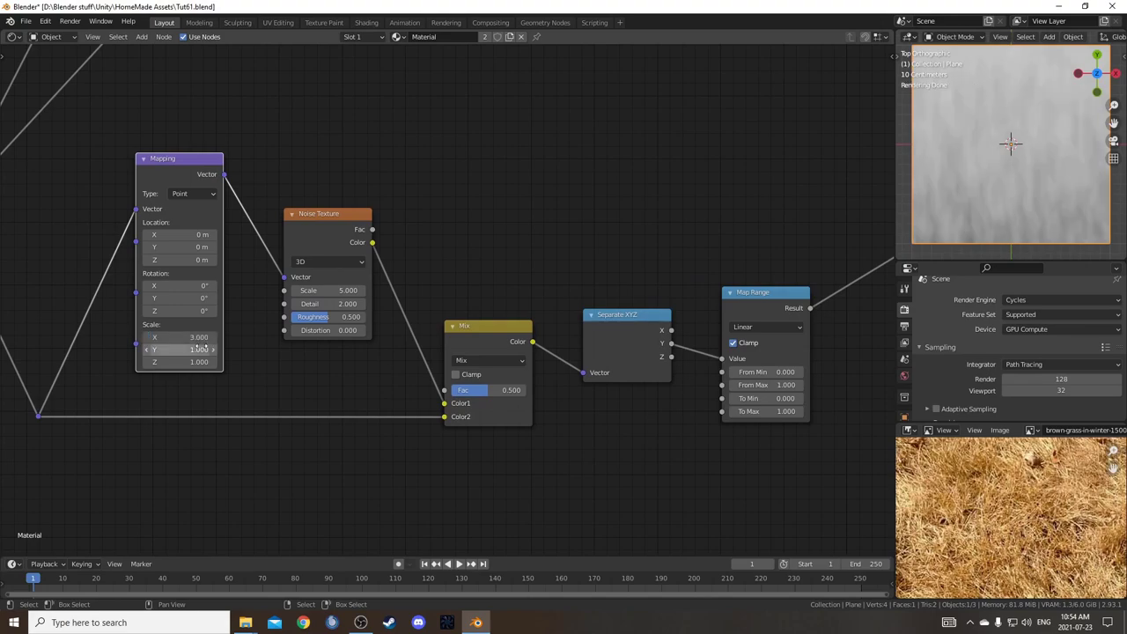
{"action": "middle_click_drag", "start_coordinate": [446, 360], "coordinate": [280, 359]}
{"action": "left_click_drag", "start_coordinate": [590, 370], "coordinate": [634, 370]}
{"action": "left_click", "coordinate": [590, 369]}
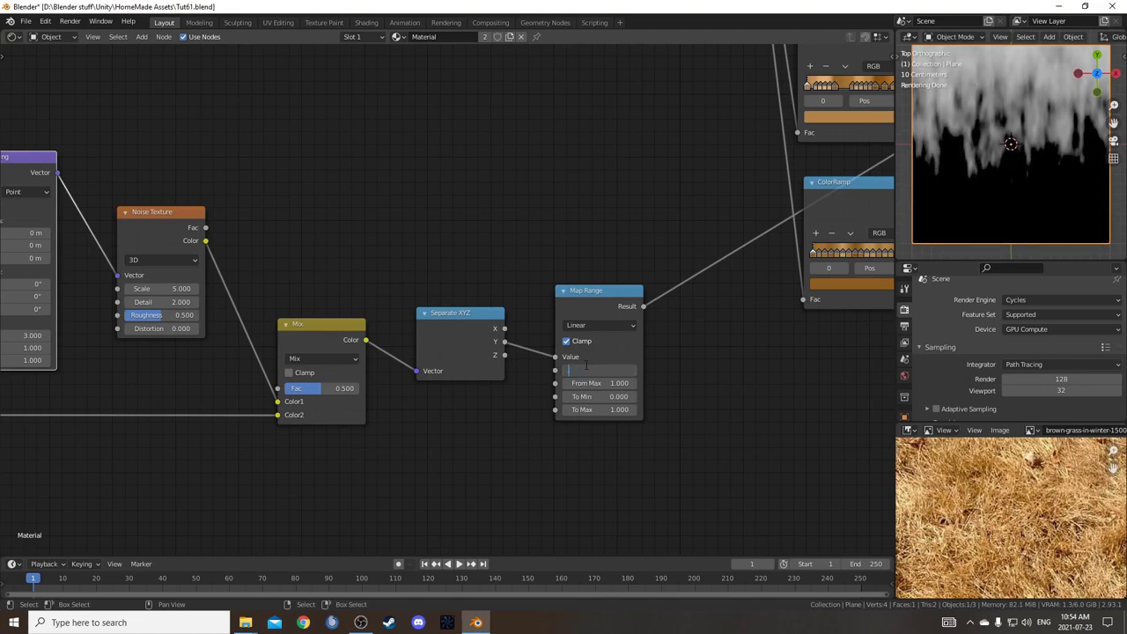
{"action": "type", "text": "0.6"}
{"action": "key", "text": "Tab"}
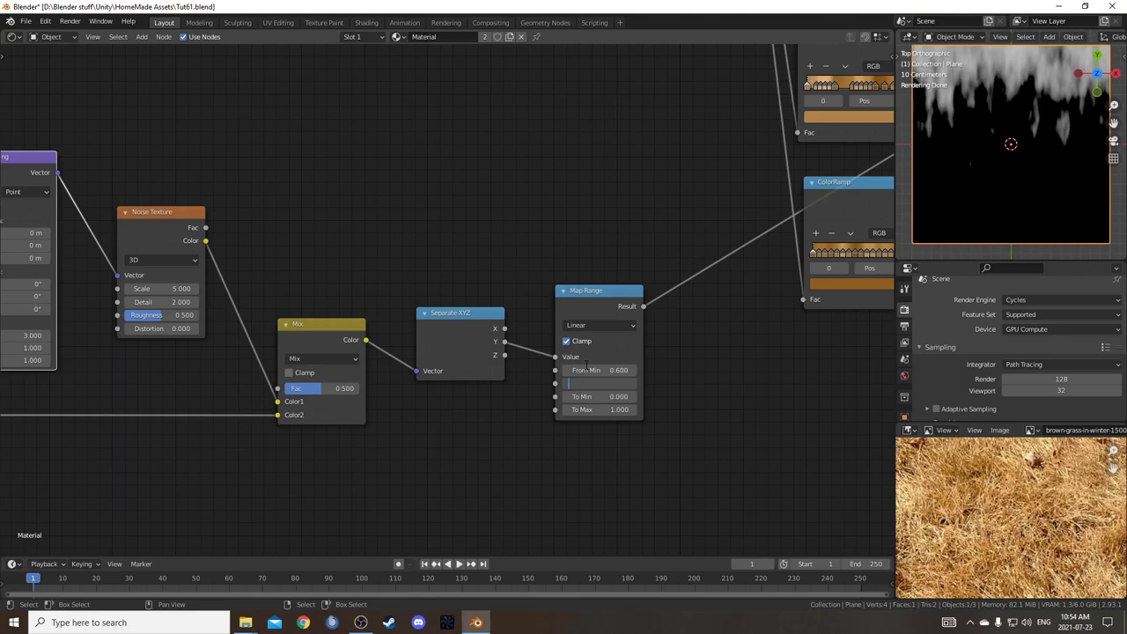
{"action": "type", "text": ".61"}
{"action": "key", "text": "Return"}
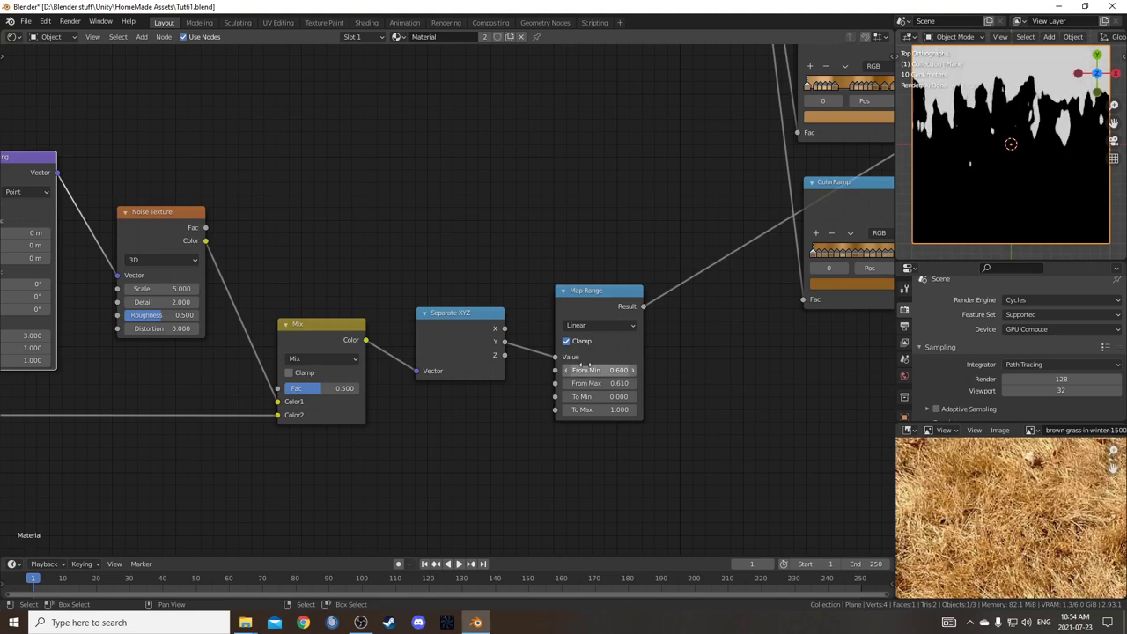
Set the branch's Noise Texture to scale 10, detail 6 and roughness 0.7.
{"action": "scroll", "coordinate": [471, 370], "scroll_direction": "down", "scroll_amount": 4}
{"action": "middle_click_drag", "start_coordinate": [453, 367], "coordinate": [493, 373]}
{"action": "middle_click_drag", "start_coordinate": [128, 383], "coordinate": [189, 407]}
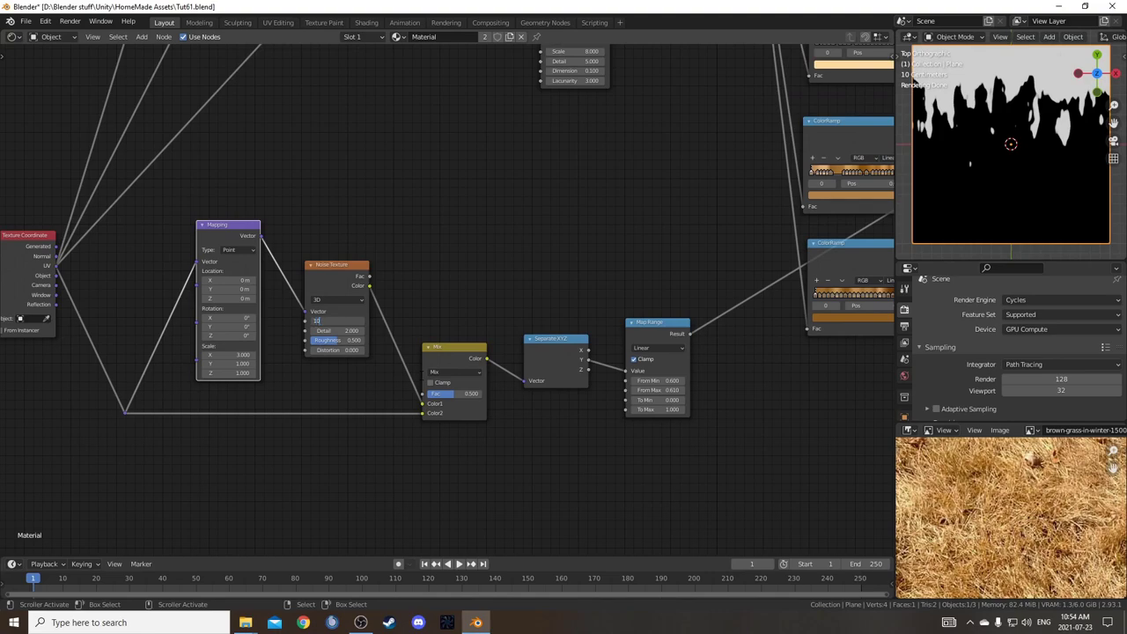
{"action": "key", "text": "Tab"}
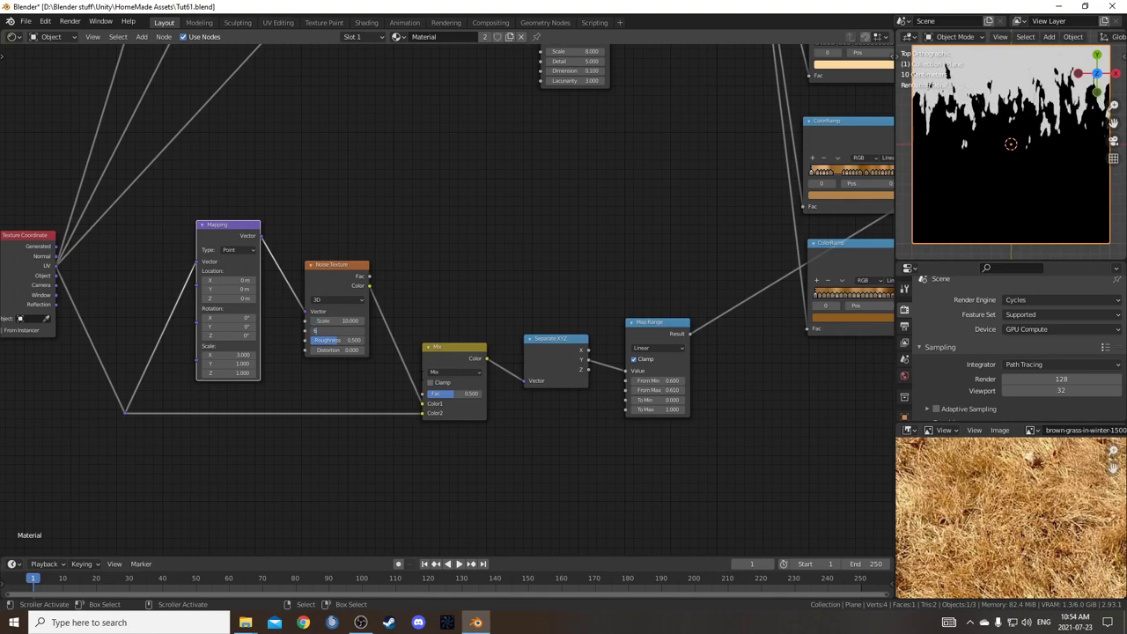
{"action": "type", "text": "6"}
{"action": "key", "text": "Tab"}
{"action": "type", "text": "."}
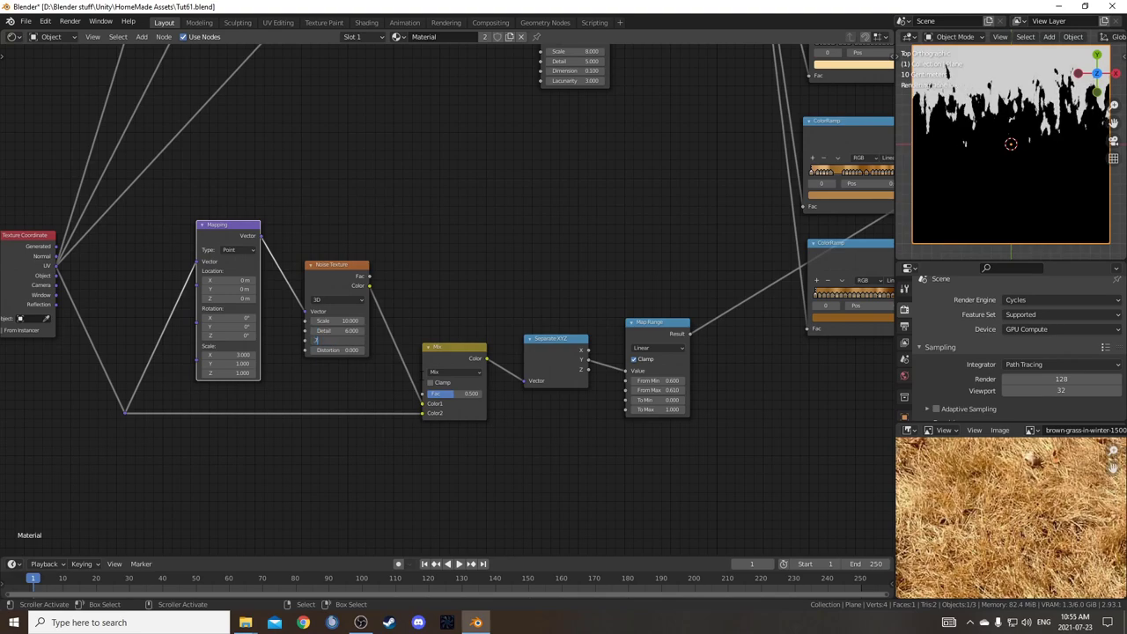
{"action": "type", "text": "7"}
{"action": "key", "text": "Return"}
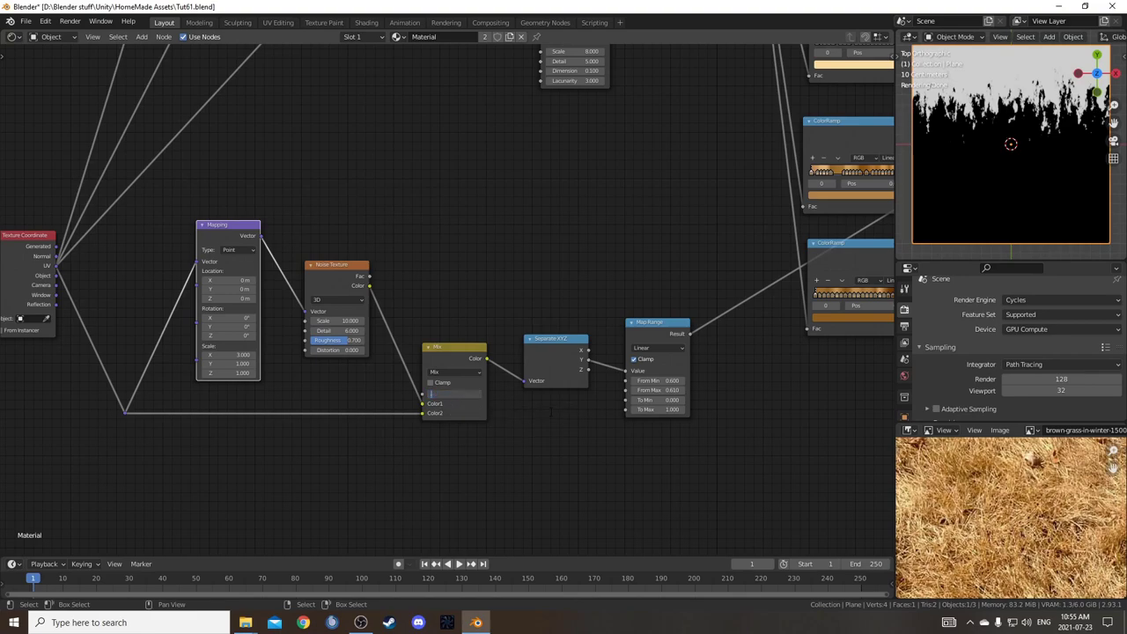
Set the branch's Mix factor to 0.77 and inspect the mask's jagged edge in the 3D viewport.
{"action": "key", "text": "Return"}
{"action": "scroll", "coordinate": [1013, 111], "scroll_direction": "up", "scroll_amount": 6}
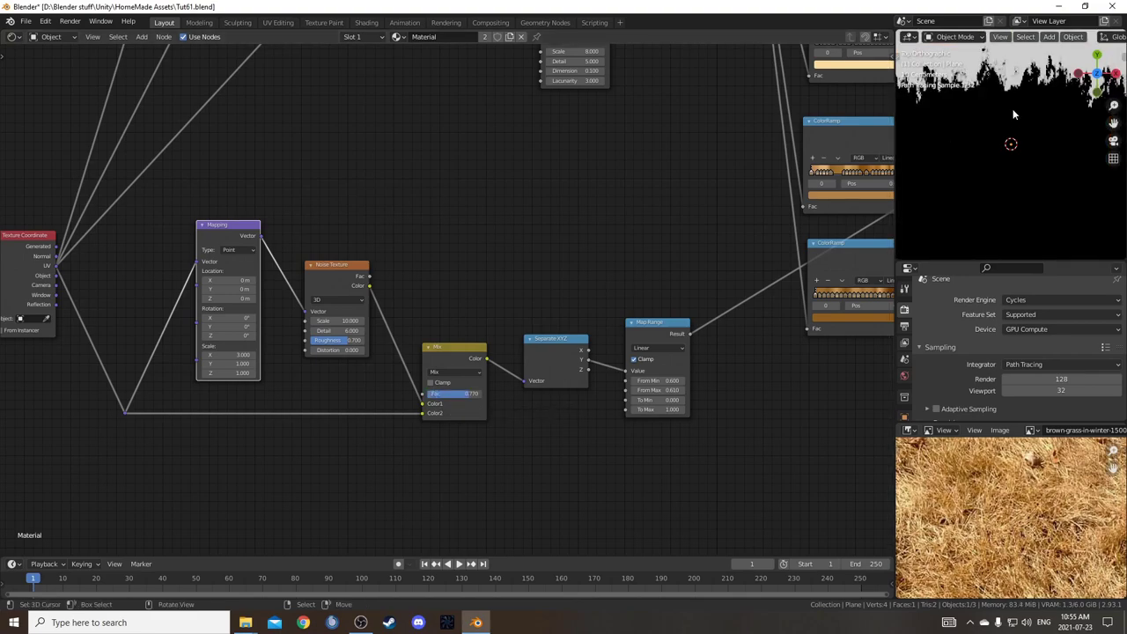
{"action": "middle_click_drag", "start_coordinate": [1023, 94], "coordinate": [941, 186], "text": "shift"}
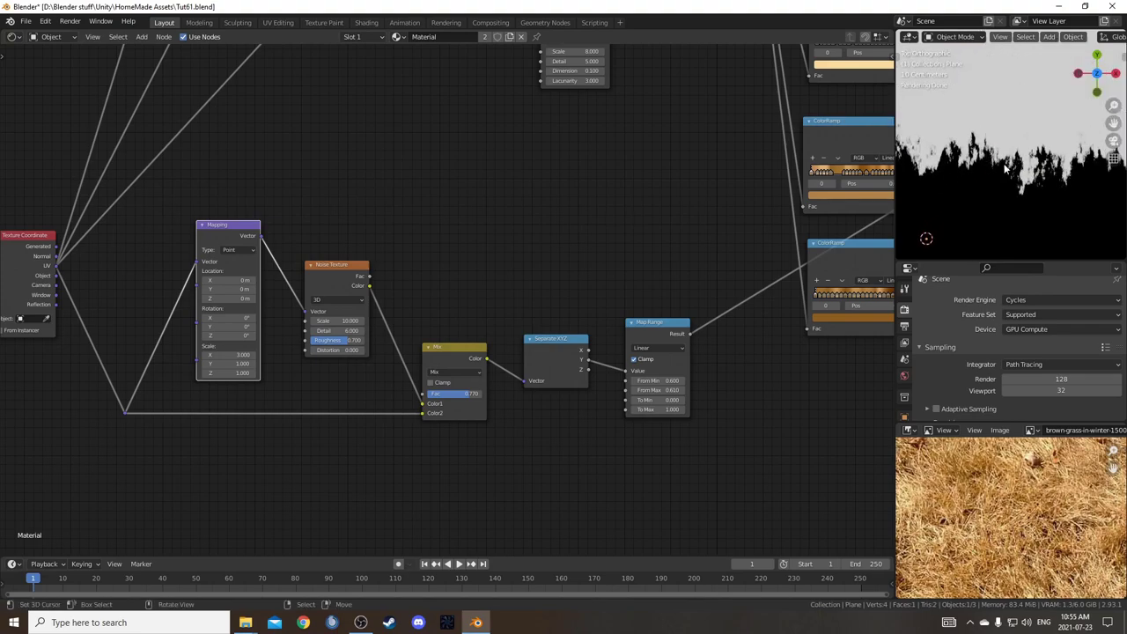
{"action": "scroll", "coordinate": [1071, 162], "scroll_direction": "down", "scroll_amount": 4}
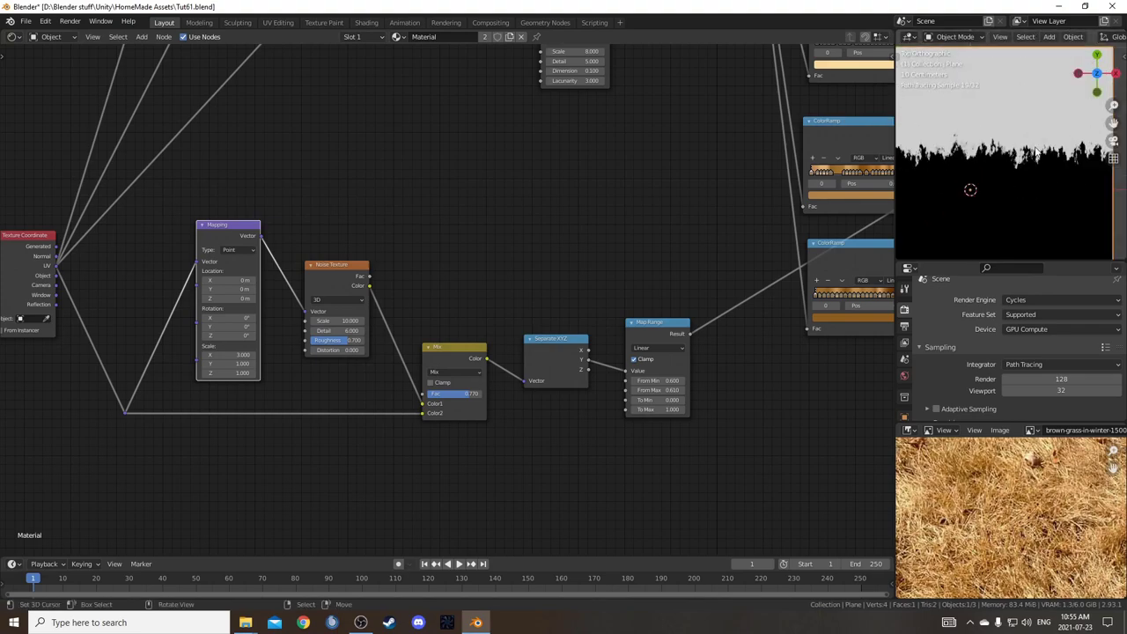
Add a Value node, connect it to the Map Range's From Min input, and set it to 0.6.
{"action": "middle_click_drag", "start_coordinate": [628, 364], "coordinate": [490, 191]}
{"action": "left_click_drag", "start_coordinate": [503, 157], "coordinate": [541, 215]}
{"action": "key", "text": "shift+a"}
{"action": "left_click", "coordinate": [405, 312]}
{"action": "type", "text": "value"}
{"action": "key", "text": "Return"}
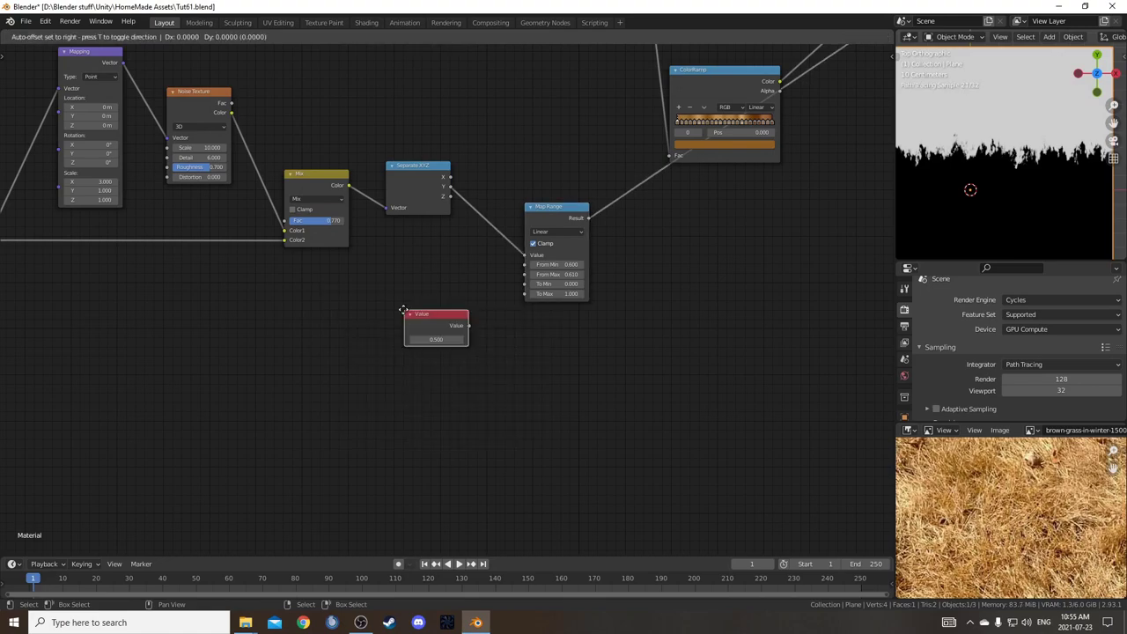
{"action": "left_click", "coordinate": [353, 317]}
{"action": "left_click_drag", "start_coordinate": [416, 327], "coordinate": [525, 264]}
{"action": "left_click", "coordinate": [383, 340]}
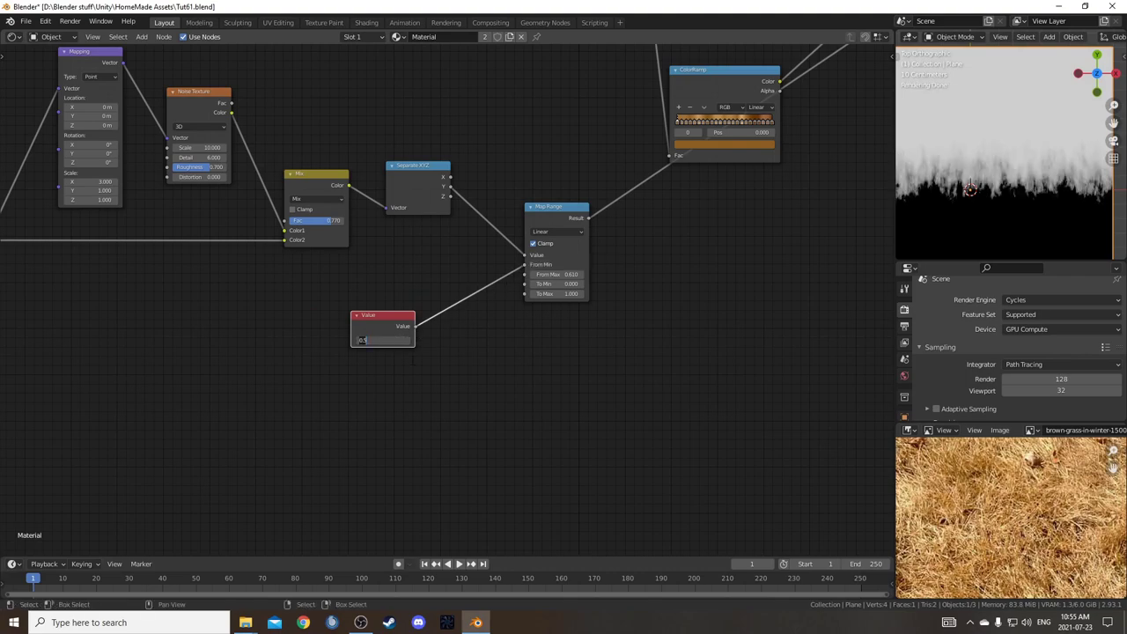
{"action": "type", "text": "0.6"}
{"action": "key", "text": "Return"}
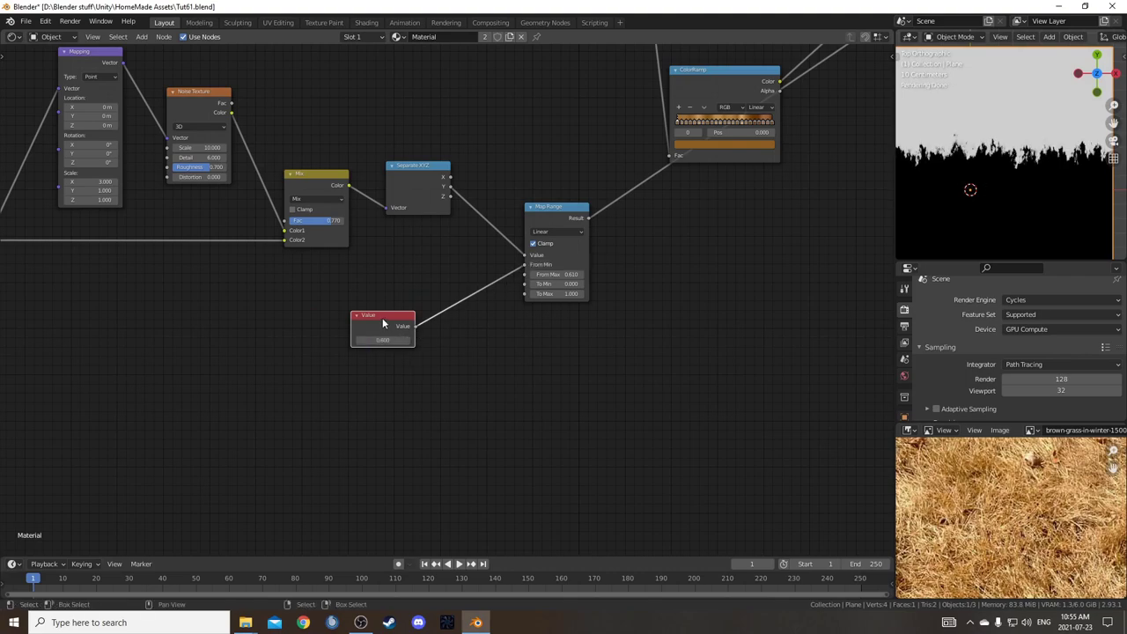
Add a Math node in Add mode beside the Value node, with its second value set to 0.01.
{"action": "left_click_drag", "start_coordinate": [385, 322], "coordinate": [362, 312]}
{"action": "key", "text": "shift+a"}
{"action": "left_click", "coordinate": [484, 356]}
{"action": "key", "text": "Return"}
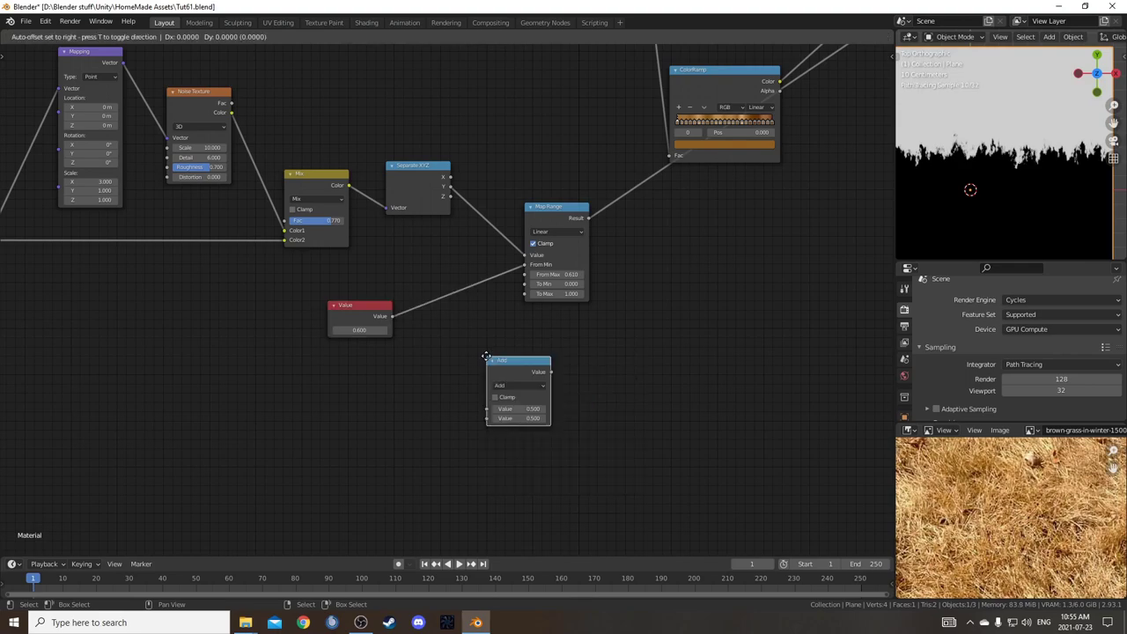
{"action": "left_click", "coordinate": [441, 327]}
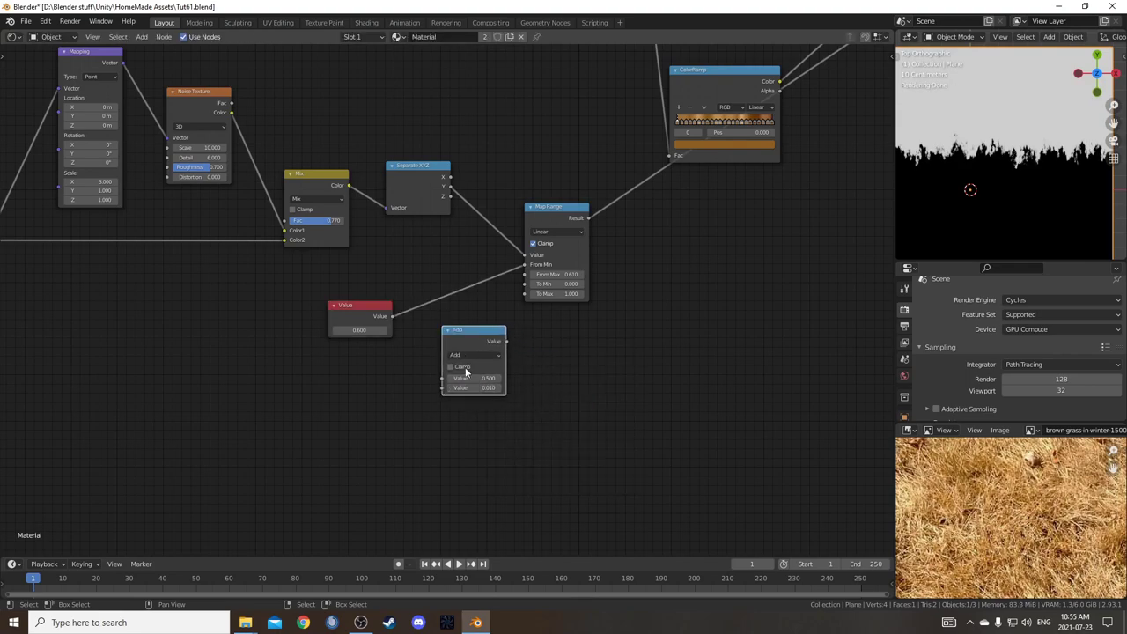
Connect the Value node to the Add node's first input and the Add output to the Map Range's From Max.
{"action": "left_click", "coordinate": [365, 308]}
{"action": "left_click_drag", "start_coordinate": [392, 317], "coordinate": [409, 337]}
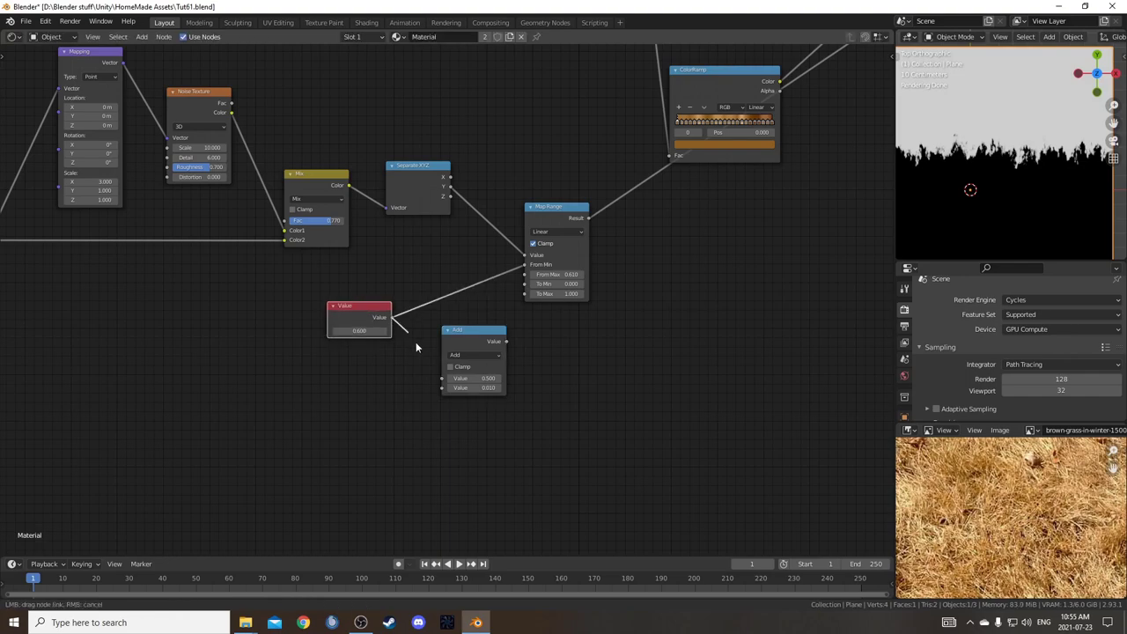
{"action": "left_click_drag", "start_coordinate": [445, 384], "coordinate": [444, 379]}
{"action": "left_click_drag", "start_coordinate": [506, 342], "coordinate": [525, 274]}
Vary the Value node to test how the mask's edge shifts, and return it to 0.6.
{"action": "scroll", "coordinate": [380, 397], "scroll_direction": "up", "scroll_amount": 3}
{"action": "left_click_drag", "start_coordinate": [317, 346], "coordinate": [327, 346]}
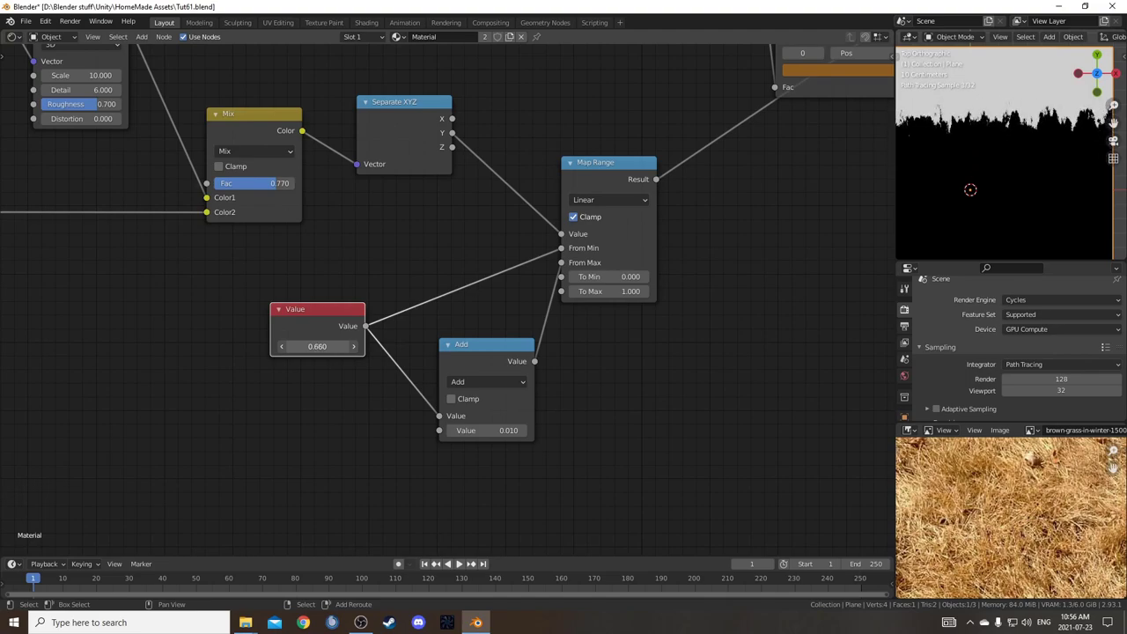
{"action": "left_click", "coordinate": [313, 346]}
{"action": "type", "text": "0.65"}
{"action": "key", "text": "Return"}
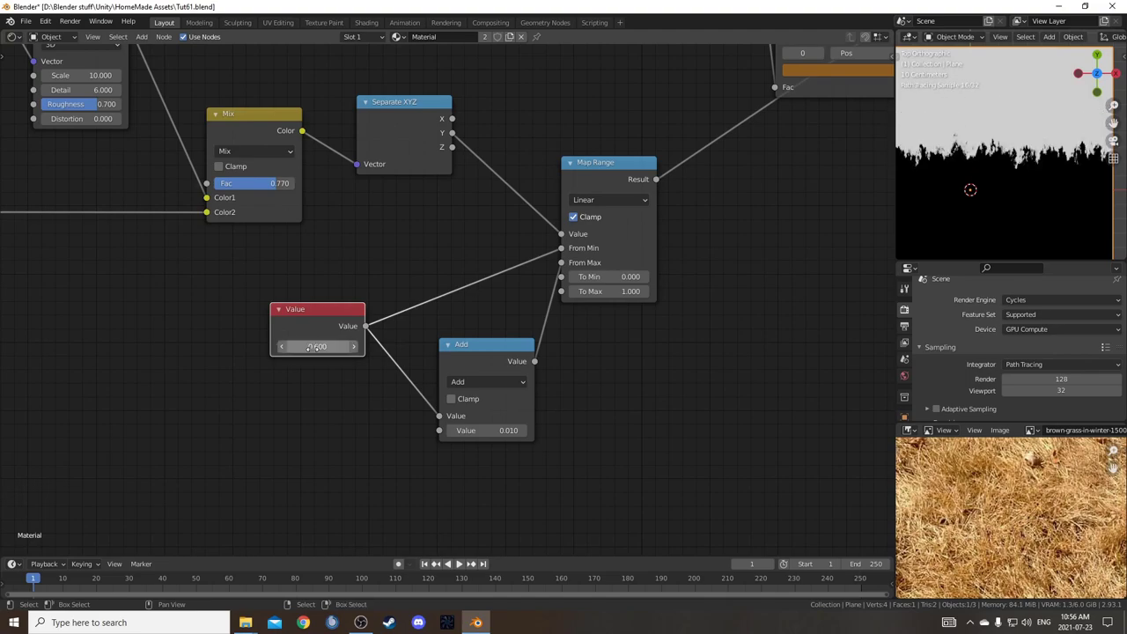
Duplicate the Greater Than node with the 0.9 threshold, keeping its input link, and place the copy below the new Map Range branch.
{"action": "key", "text": "Home"}
{"action": "middle_click_drag", "start_coordinate": [421, 272], "coordinate": [402, 324]}
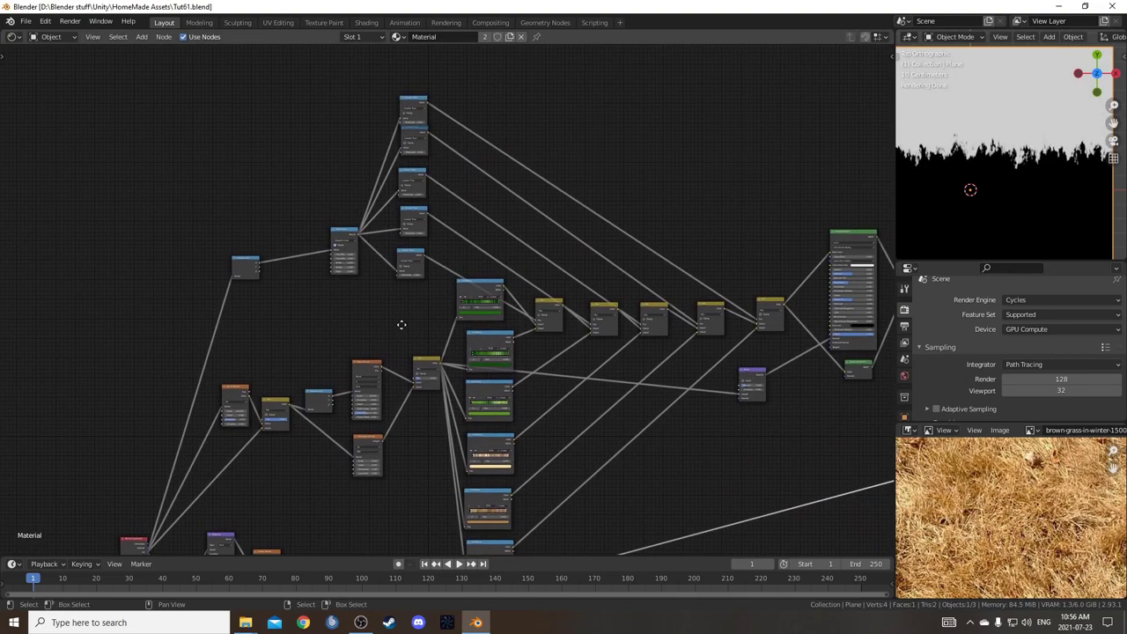
{"action": "scroll", "coordinate": [418, 97], "scroll_direction": "up", "scroll_amount": 5}
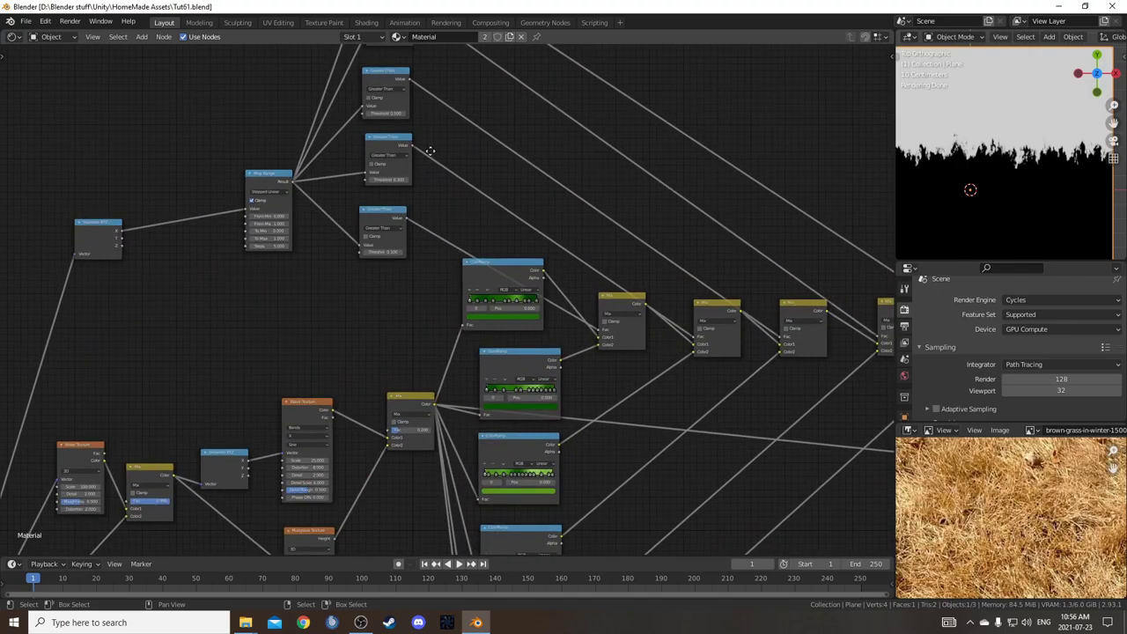
{"action": "left_click_drag", "start_coordinate": [416, 98], "coordinate": [404, 82]}
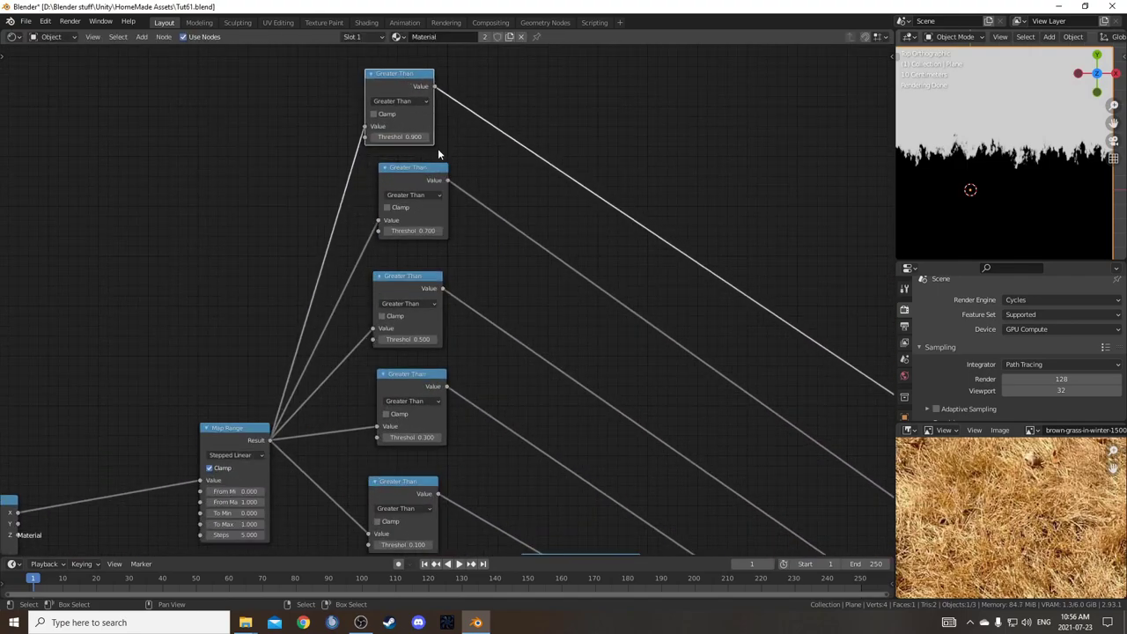
{"action": "scroll", "coordinate": [453, 193], "scroll_direction": "down", "scroll_amount": 8}
{"action": "middle_click_drag", "start_coordinate": [618, 533], "coordinate": [591, 92]}
{"action": "scroll", "coordinate": [704, 251], "scroll_direction": "down", "scroll_amount": 5}
{"action": "middle_click_drag", "start_coordinate": [705, 251], "coordinate": [645, 94]}
{"action": "key", "text": "ctrl+shift+d"}
{"action": "left_click", "coordinate": [673, 167]}
{"action": "middle_click_drag", "start_coordinate": [511, 136], "coordinate": [584, 373]}
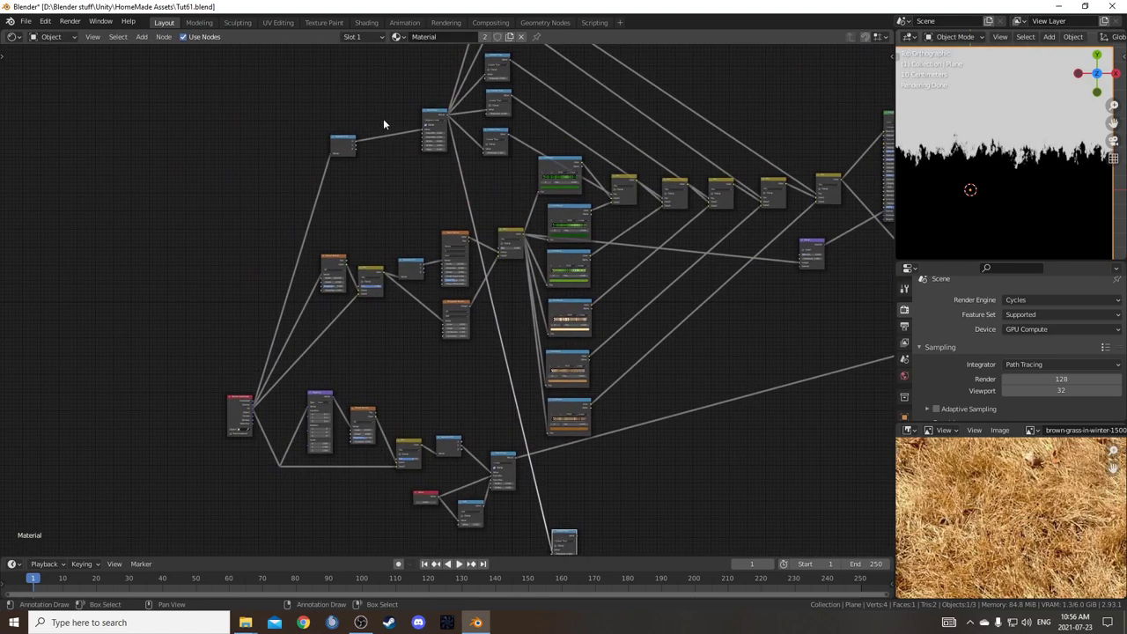
{"action": "scroll", "coordinate": [435, 114], "scroll_direction": "up", "scroll_amount": 5}
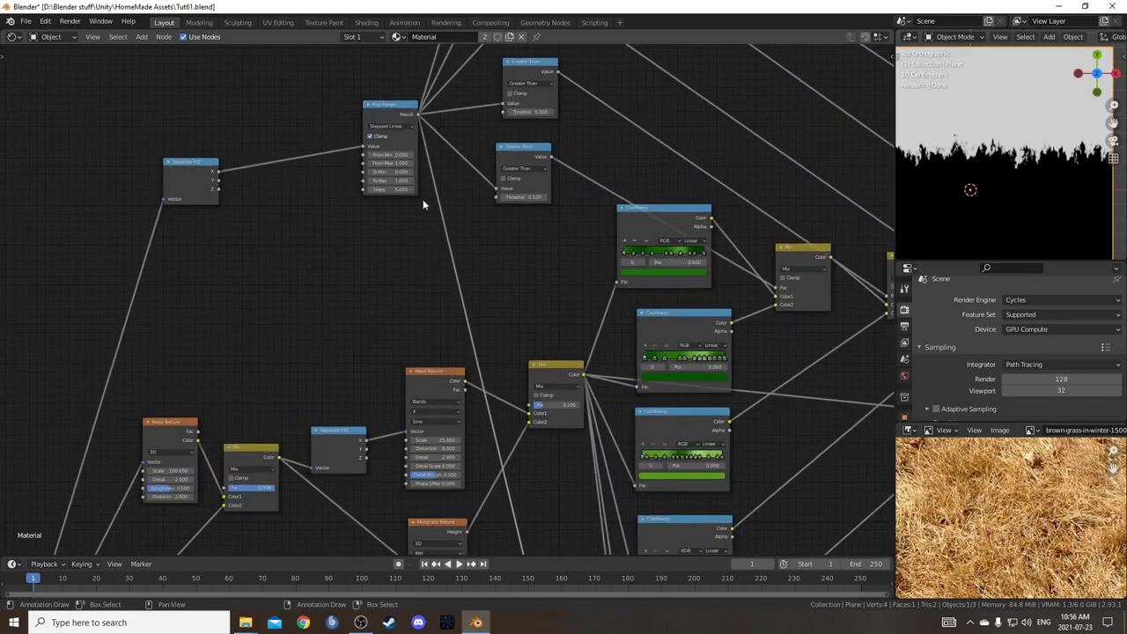
Position the duplicated Greater Than node just beyond the linear Map Range and the Add node.
{"action": "middle_click_drag", "start_coordinate": [637, 469], "coordinate": [591, 270]}
{"action": "middle_click_drag", "start_coordinate": [591, 440], "coordinate": [546, 279]}
{"action": "middle_click_drag", "start_coordinate": [561, 486], "coordinate": [509, 197]}
{"action": "scroll", "coordinate": [497, 297], "scroll_direction": "up", "scroll_amount": 1}
{"action": "left_click_drag", "start_coordinate": [558, 378], "coordinate": [543, 334]}
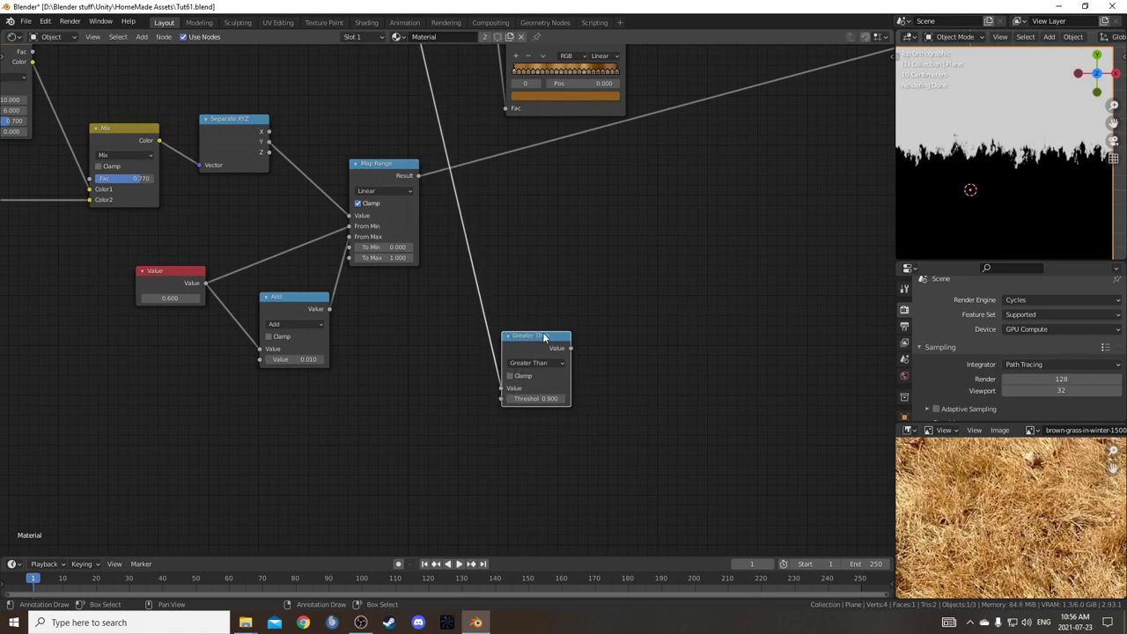
Insert a Math node in Multiply mode into the link leaving the linear Map Range.
{"action": "key", "text": "shift+a"}
{"action": "type", "text": "add"}
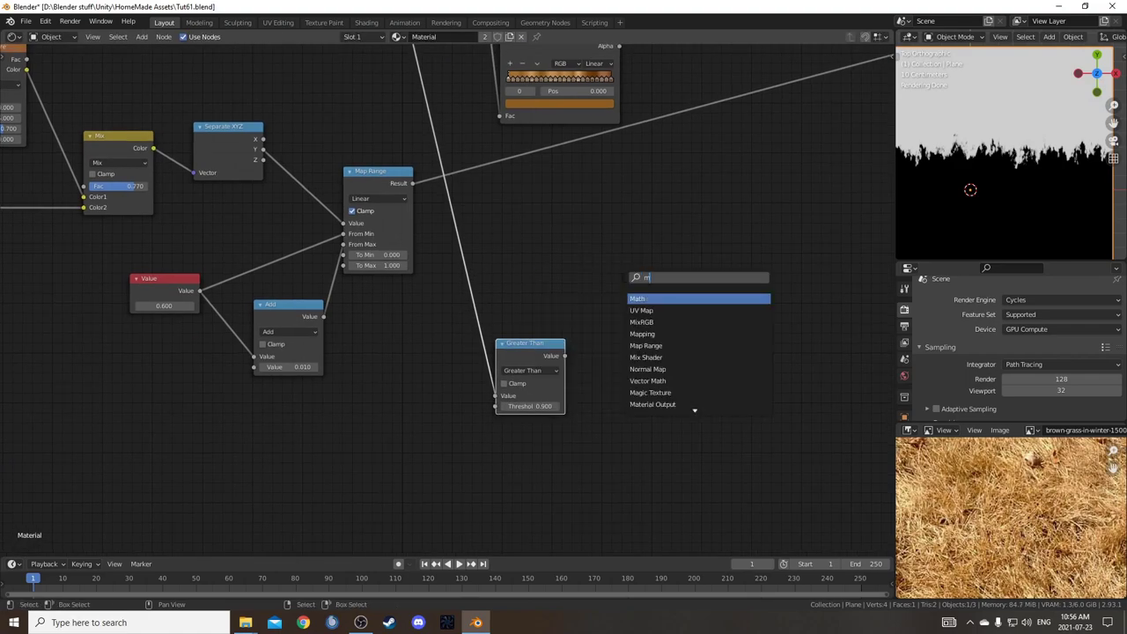
{"action": "key", "text": "Return"}
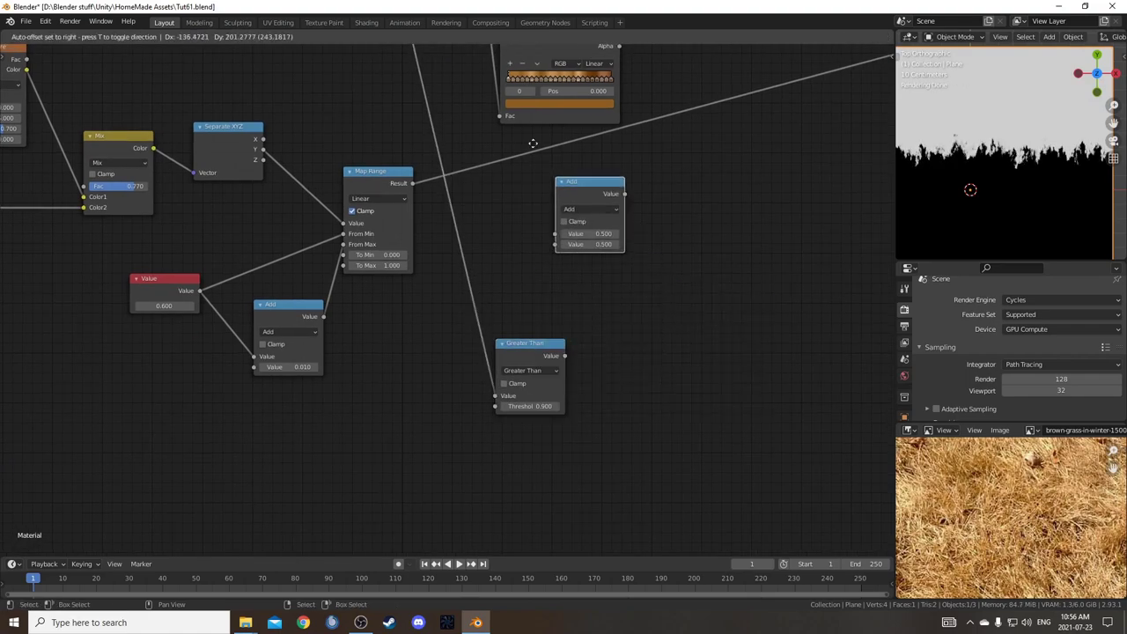
{"action": "left_click", "coordinate": [538, 136]}
{"action": "left_click", "coordinate": [574, 167]}
{"action": "left_click", "coordinate": [562, 216]}
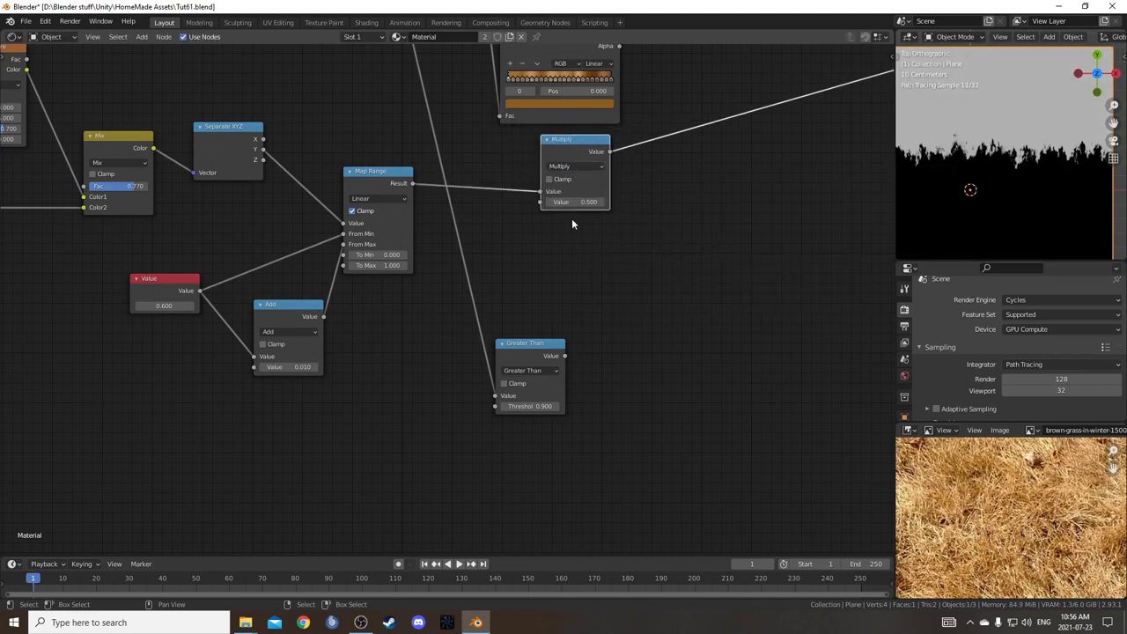
Connect the duplicated Greater Than output to the Multiply node's second value and check the mask on the whole plane.
{"action": "left_click_drag", "start_coordinate": [562, 356], "coordinate": [578, 283]}
{"action": "left_click_drag", "start_coordinate": [540, 204], "coordinate": [541, 204]}
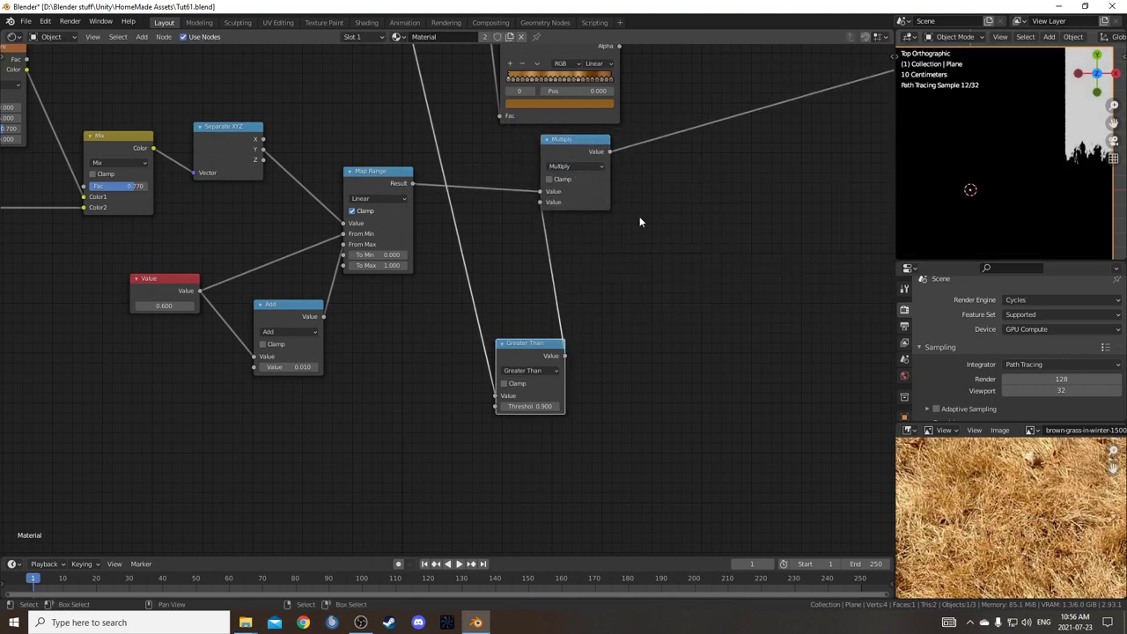
{"action": "middle_click_drag", "start_coordinate": [640, 217], "coordinate": [612, 286]}
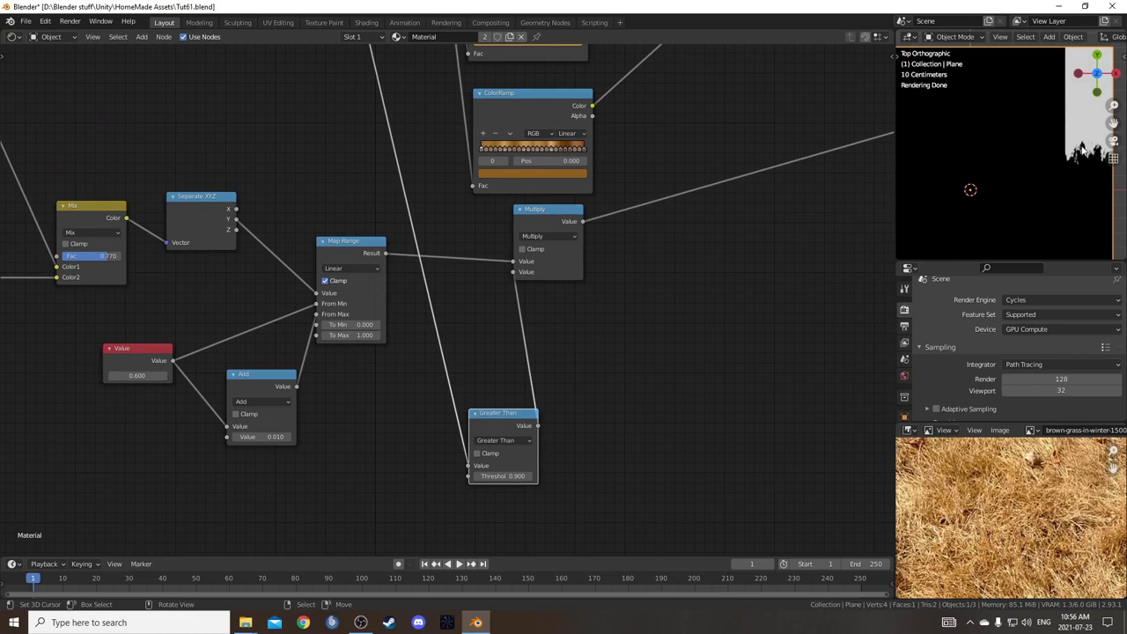
{"action": "scroll", "coordinate": [1028, 165], "scroll_direction": "down", "scroll_amount": 5}
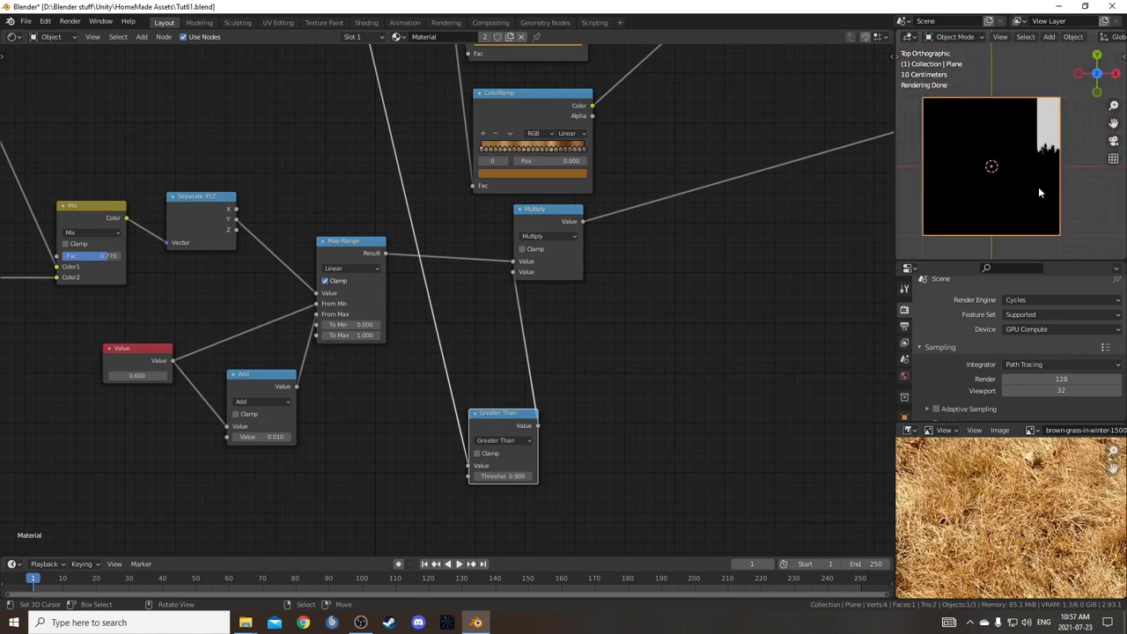
{"action": "scroll", "coordinate": [678, 333], "scroll_direction": "down", "scroll_amount": 2}
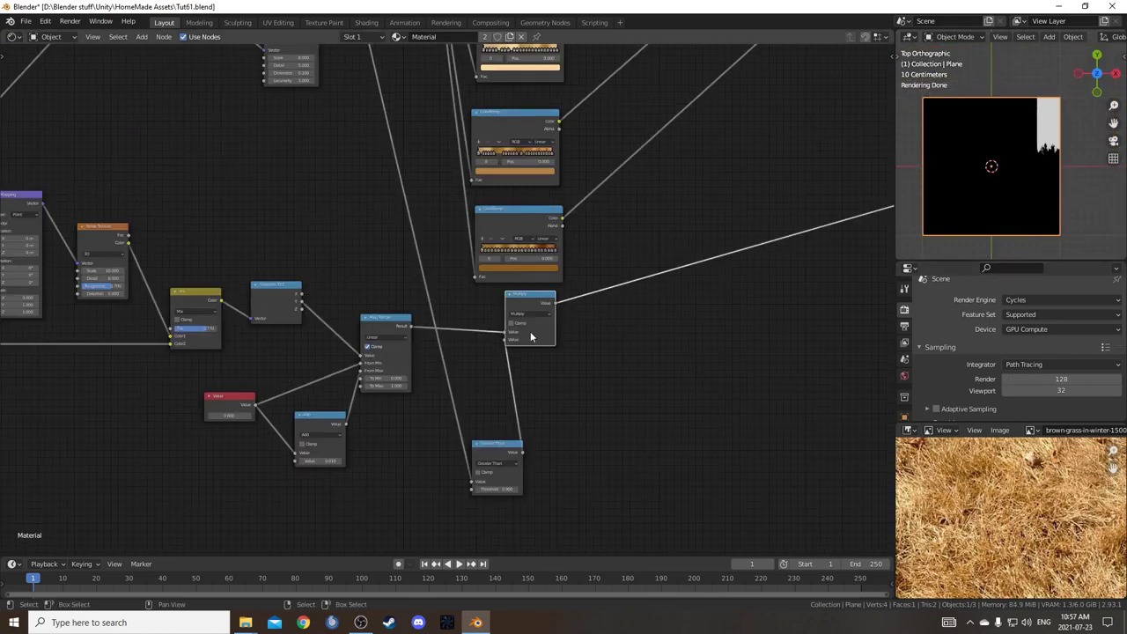
Rearrange the mask branch: Greater Than above the Map Range group, the group lower, and the Multiply node beyond both.
{"action": "left_click", "coordinate": [529, 308]}
{"action": "left_click_drag", "start_coordinate": [529, 308], "coordinate": [631, 343]}
{"action": "left_click_drag", "start_coordinate": [508, 443], "coordinate": [425, 234]}
{"action": "scroll", "coordinate": [419, 280], "scroll_direction": "down", "scroll_amount": 4}
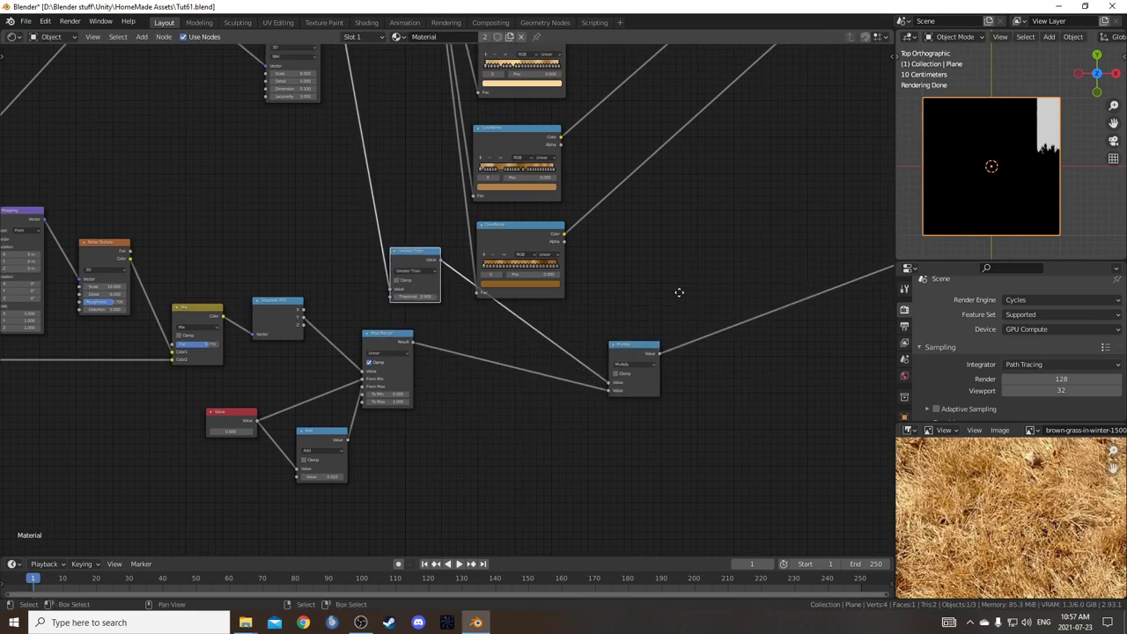
{"action": "left_click_drag", "start_coordinate": [275, 264], "coordinate": [433, 449]}
{"action": "key", "text": "g"}
{"action": "left_click", "coordinate": [425, 504]}
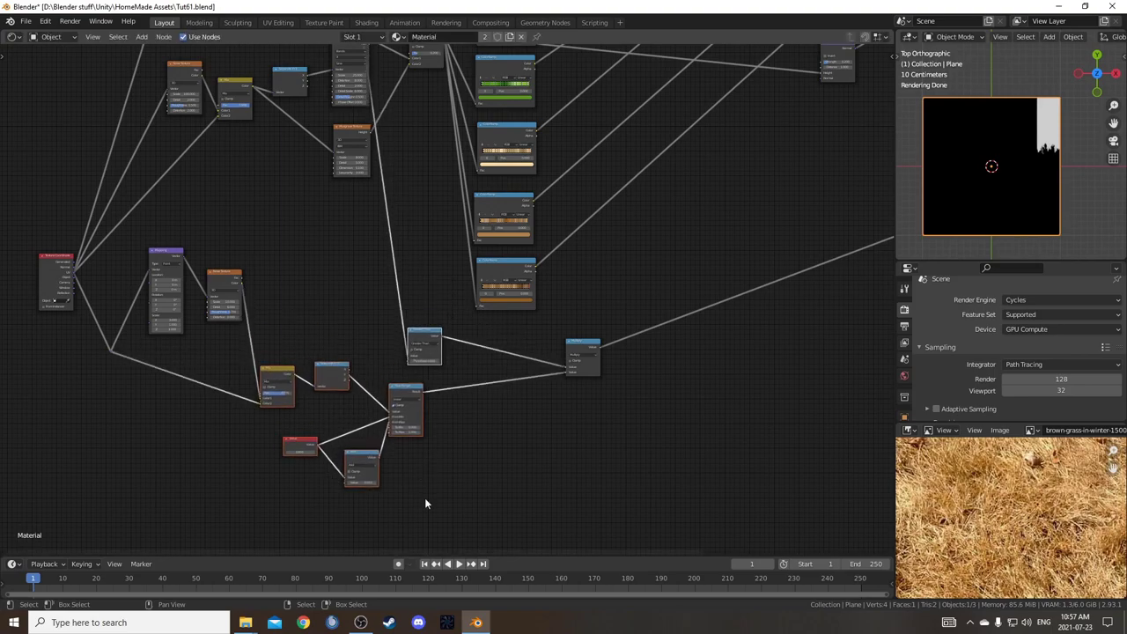
{"action": "left_click_drag", "start_coordinate": [599, 347], "coordinate": [544, 352]}
Move the Add Shader node so it sits beside the Principled and Translucent BSDF nodes.
{"action": "middle_click_drag", "start_coordinate": [415, 331], "coordinate": [480, 343]}
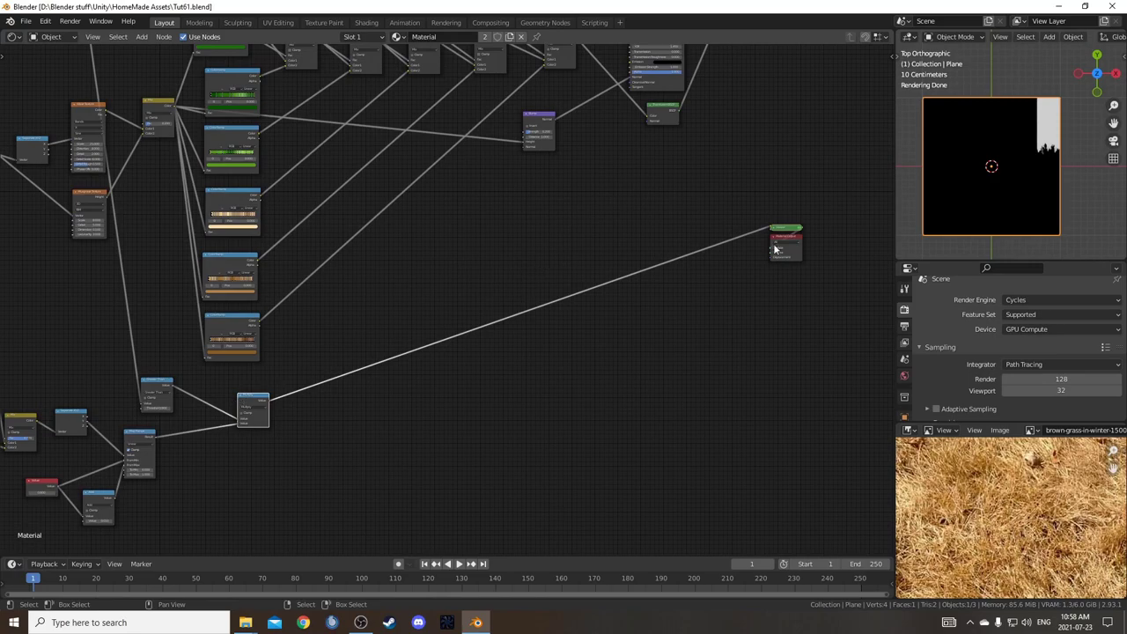
{"action": "middle_click_drag", "start_coordinate": [775, 249], "coordinate": [558, 382]}
{"action": "scroll", "coordinate": [516, 289], "scroll_direction": "up", "scroll_amount": 3}
{"action": "left_click", "coordinate": [532, 99]}
{"action": "key", "text": "g"}
{"action": "left_click", "coordinate": [574, 239]}
Add a Transparent BSDF node below the Translucent BSDF.
{"action": "key", "text": "shift+a"}
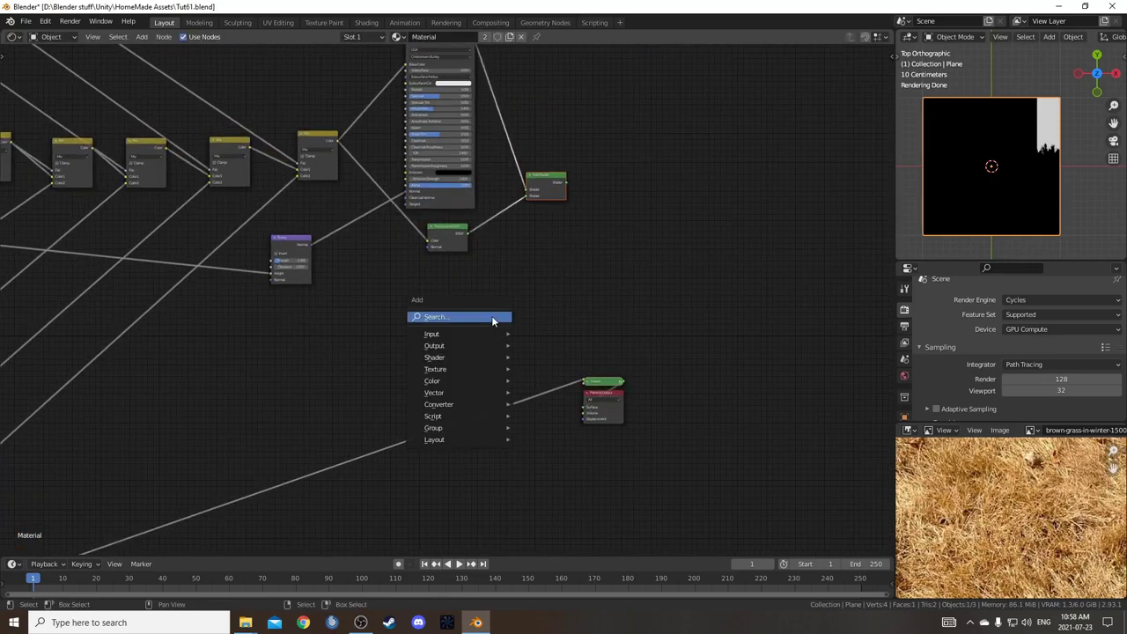
{"action": "type", "text": "ta"}
{"action": "key", "text": "BackSpace"}
{"action": "type", "text": "ran"}
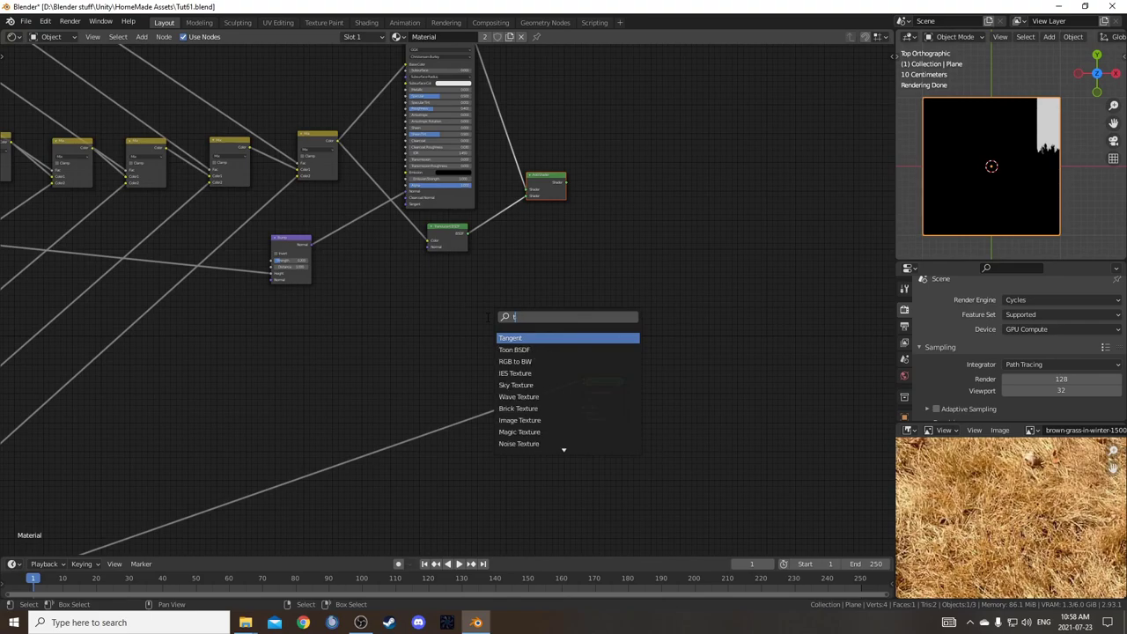
{"action": "key", "text": "Down"}
{"action": "key", "text": "Return"}
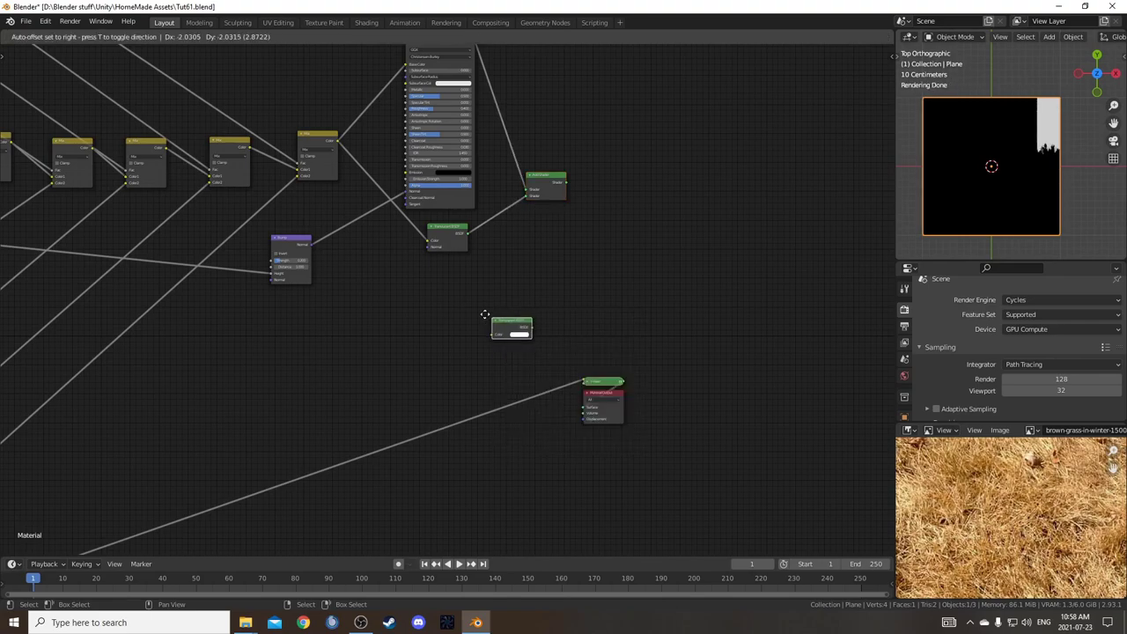
{"action": "left_click", "coordinate": [460, 309]}
Combine the Add Shader and Transparent BSDF outputs in a new Mix Shader node.
{"action": "scroll", "coordinate": [537, 215], "scroll_direction": "up", "scroll_amount": 4}
{"action": "right_click_drag", "start_coordinate": [578, 155], "coordinate": [527, 321], "text": "ctrl+shift"}
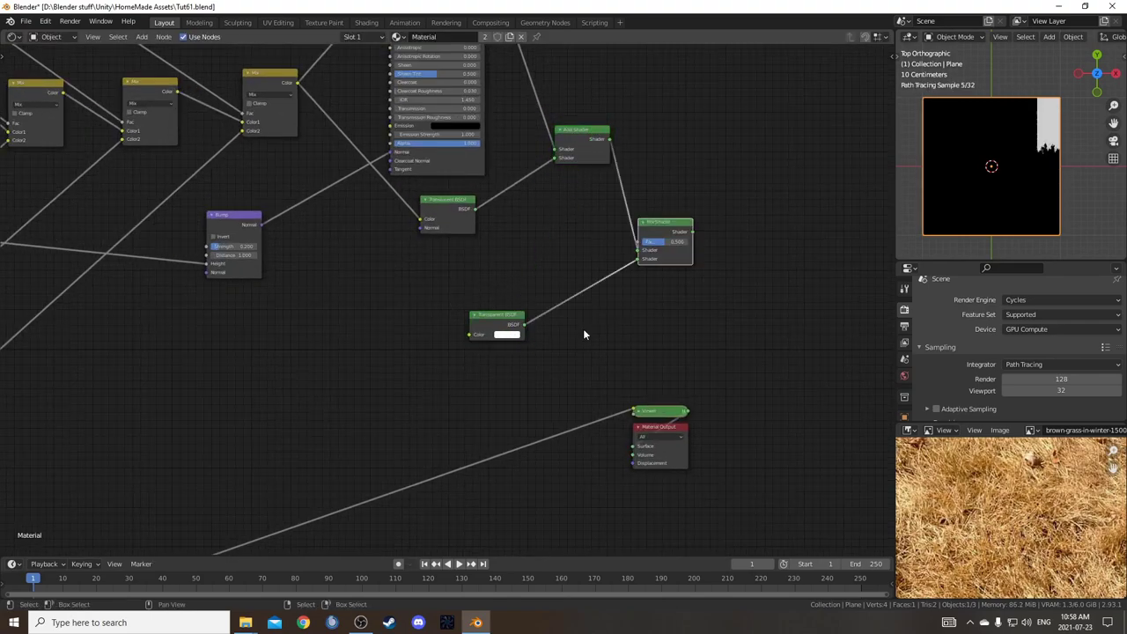
{"action": "scroll", "coordinate": [552, 117], "scroll_direction": "up", "scroll_amount": 1}
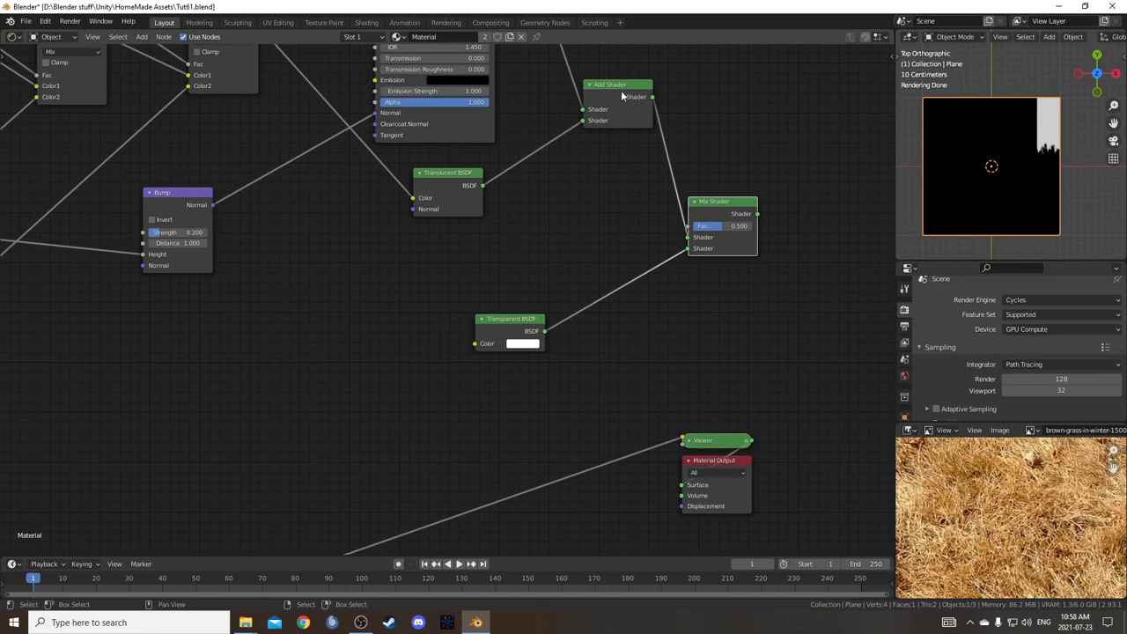
{"action": "mouse_move", "coordinate": [731, 208]}
{"action": "left_mouse_down"}
{"action": "mouse_move", "coordinate": [755, 186]}
{"action": "mouse_move", "coordinate": [750, 195]}
{"action": "left_mouse_up"}
Route the Multiply output through a reroute point into the Mix Shader's Fac, and preview the Mix Shader on the plane.
{"action": "scroll", "coordinate": [584, 370], "scroll_direction": "down", "scroll_amount": 4}
{"action": "mouse_move", "coordinate": [585, 371]}
{"action": "middle_mouse_down"}
{"action": "mouse_move", "coordinate": [546, 337]}
{"action": "mouse_move", "coordinate": [582, 310]}
{"action": "middle_mouse_up"}
{"action": "right_click_drag", "start_coordinate": [509, 366], "coordinate": [518, 483], "text": "shift"}
{"action": "key", "text": "g"}
{"action": "left_click", "coordinate": [488, 296]}
{"action": "left_click_drag", "start_coordinate": [464, 255], "coordinate": [667, 209]}
{"action": "left_click", "coordinate": [705, 196], "text": "ctrl+shift"}
{"action": "scroll", "coordinate": [1044, 153], "scroll_direction": "up", "scroll_amount": 1}
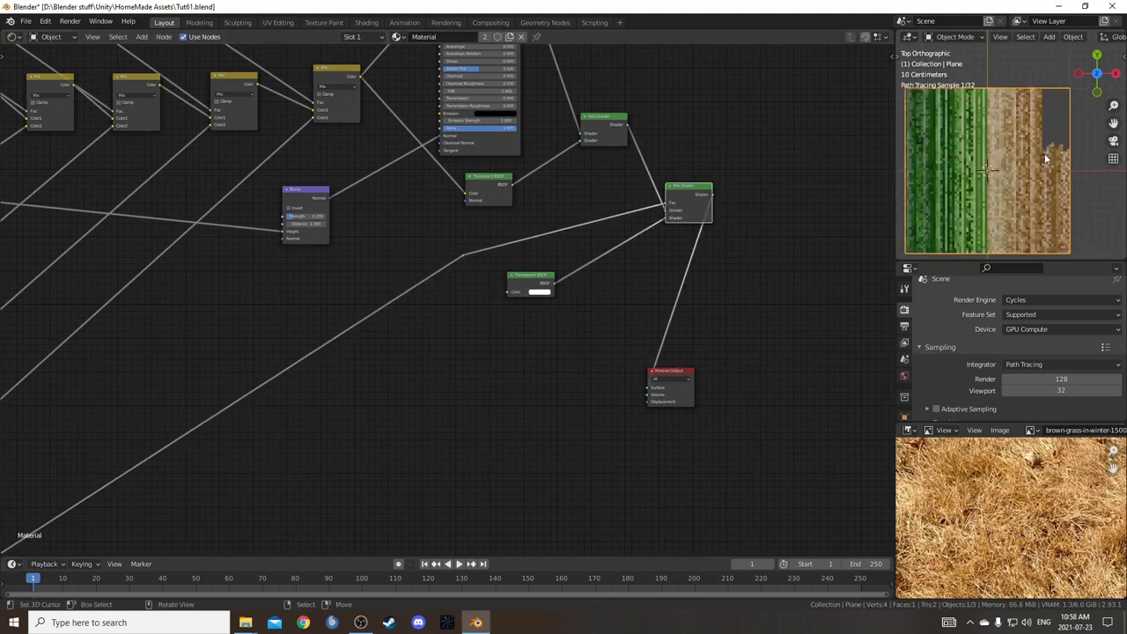
{"action": "mouse_move", "coordinate": [1037, 171]}
{"action": "middle_mouse_down"}
{"action": "mouse_move", "coordinate": [1005, 116]}
{"action": "mouse_move", "coordinate": [972, 112]}
{"action": "mouse_move", "coordinate": [1067, 185]}
{"action": "mouse_move", "coordinate": [1033, 176]}
{"action": "middle_mouse_up"}
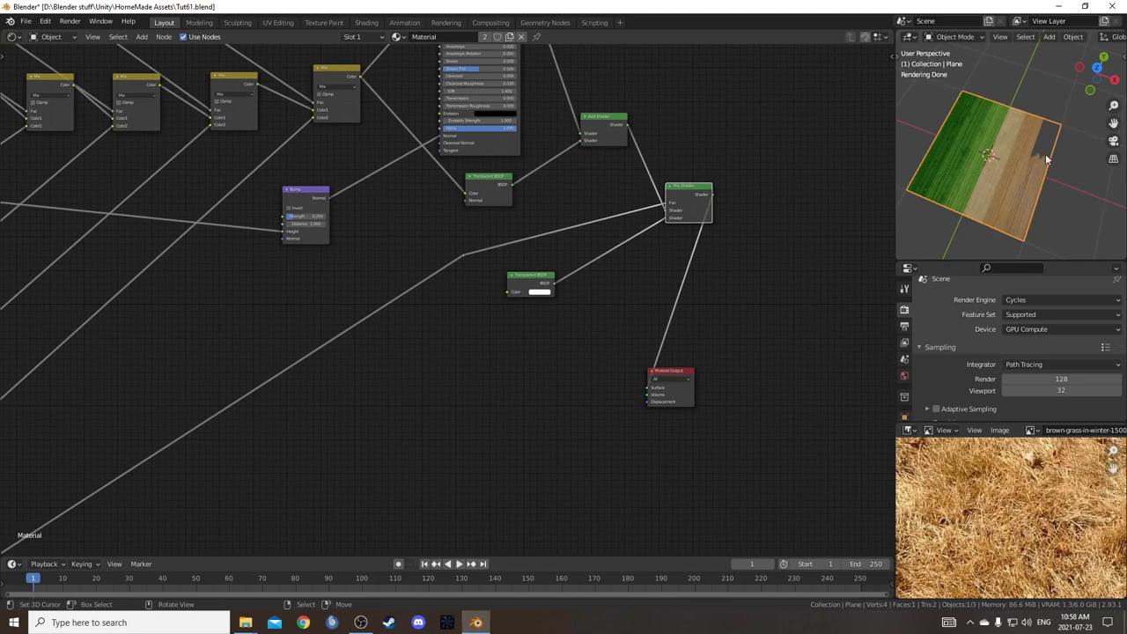
{"action": "scroll", "coordinate": [484, 357], "scroll_direction": "down", "scroll_amount": 6}
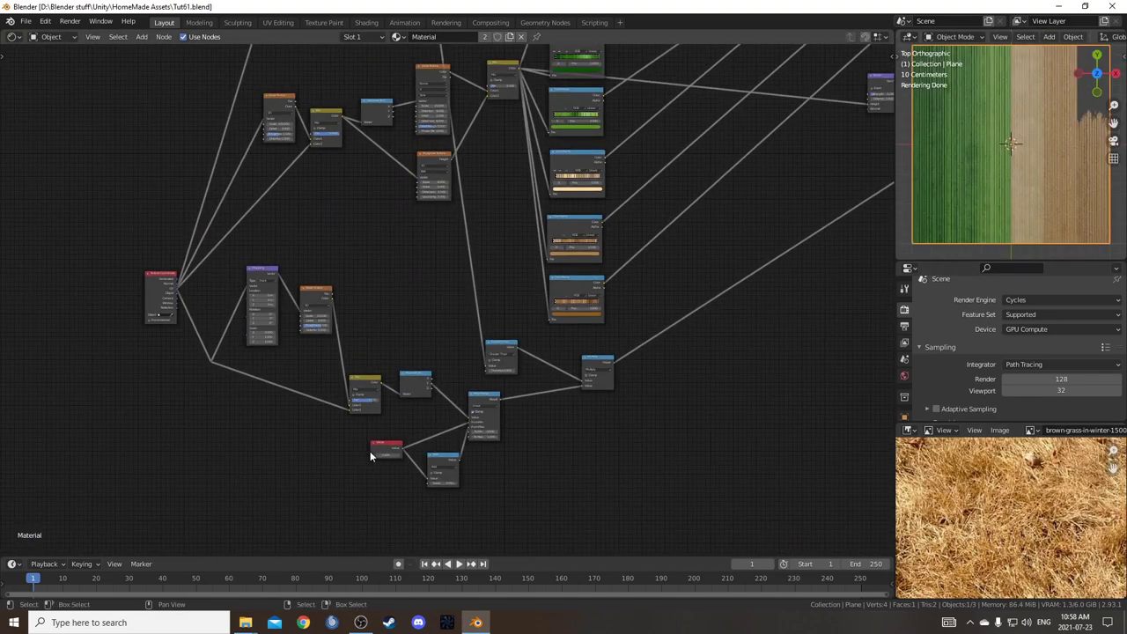
Move the Value, Add and linear Map Range nodes away from the Separate XYZ node to free up space.
{"action": "scroll", "coordinate": [462, 433], "scroll_direction": "up", "scroll_amount": 1}
{"action": "middle_click_drag", "start_coordinate": [462, 433], "coordinate": [474, 304]}
{"action": "left_click_drag", "start_coordinate": [380, 276], "coordinate": [558, 356]}
{"action": "key", "text": "g"}
{"action": "left_click", "coordinate": [574, 363]}
{"action": "middle_click_drag", "start_coordinate": [574, 363], "coordinate": [563, 392]}
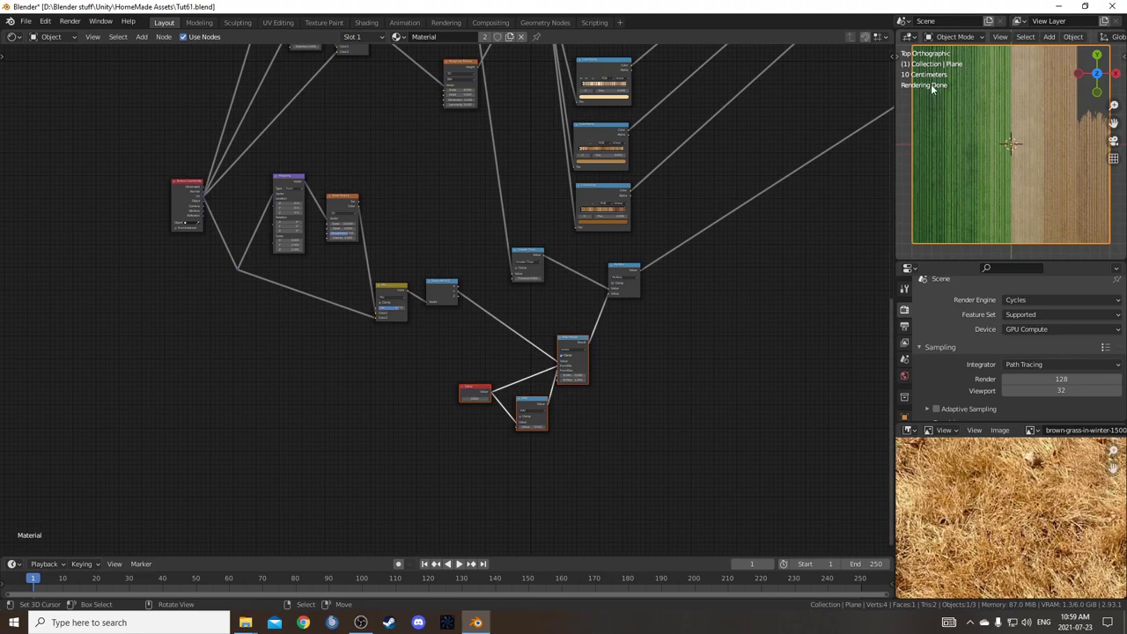
{"action": "middle_click_drag", "start_coordinate": [837, 166], "coordinate": [906, 74]}
{"action": "middle_click_drag", "start_coordinate": [581, 217], "coordinate": [590, 317]}
{"action": "scroll", "coordinate": [577, 266], "scroll_direction": "up", "scroll_amount": 1}
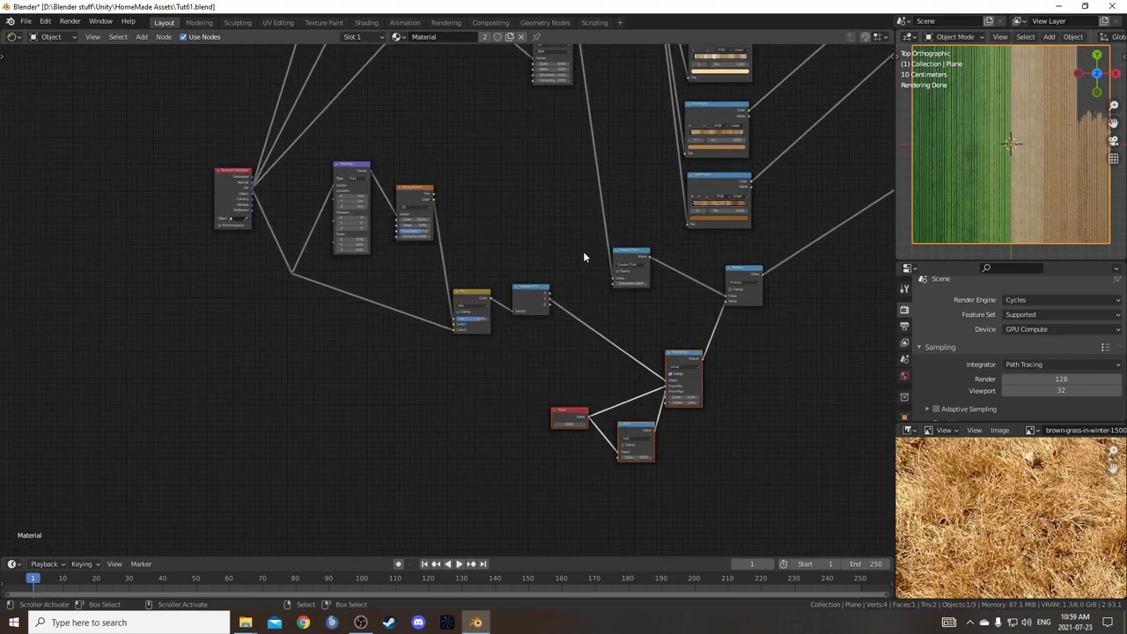
Add a reroute point on the link entering the lower Greater Than node and preview its stepped gradient.
{"action": "right_click_drag", "start_coordinate": [586, 206], "coordinate": [610, 181], "text": "shift"}
{"action": "key", "text": "g"}
{"action": "left_click", "coordinate": [574, 218]}
{"action": "left_click", "coordinate": [567, 207], "text": "ctrl+shift"}
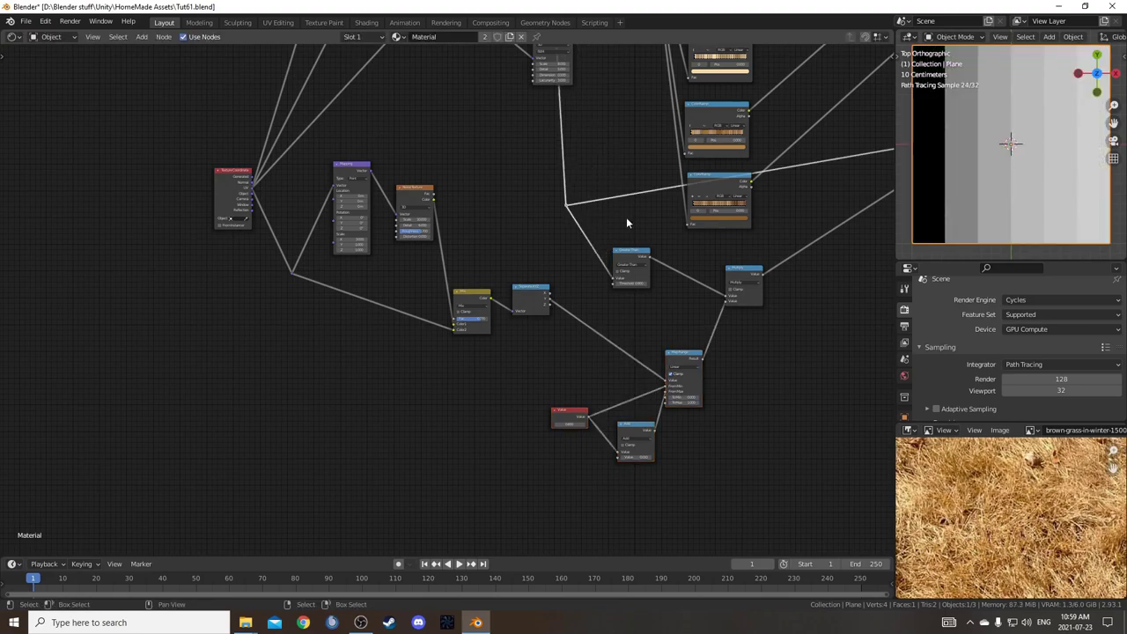
Add a White Noise Texture node on the reroute's preview link and place it near the Value node.
{"action": "key", "text": "shift+a"}
{"action": "left_click", "coordinate": [627, 223]}
{"action": "type", "text": "white"}
{"action": "key", "text": "Return"}
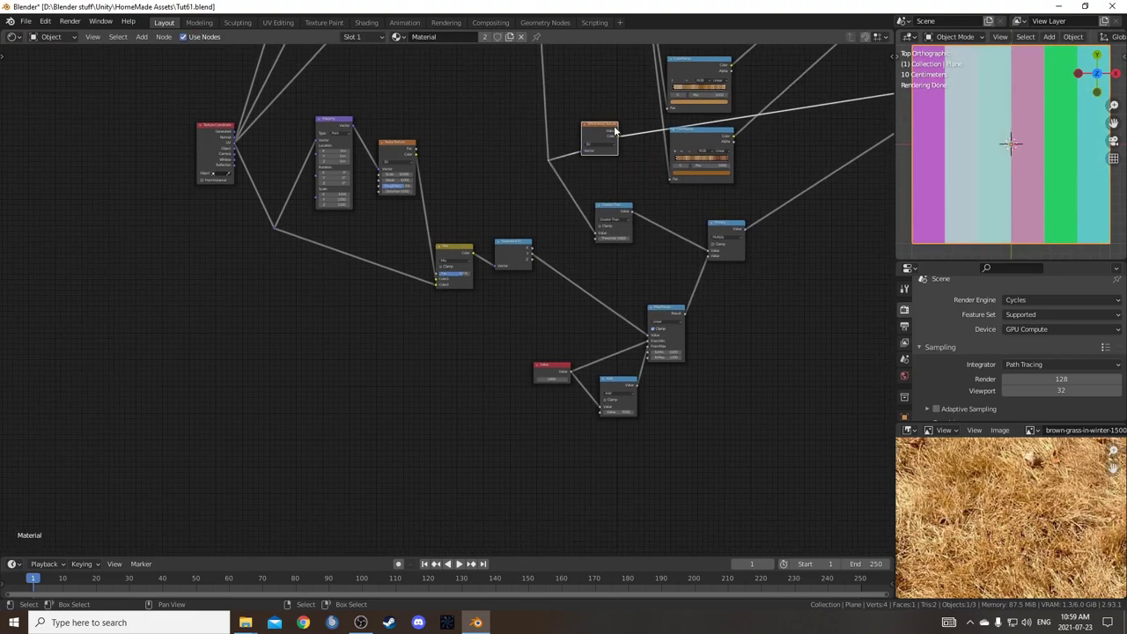
{"action": "left_click", "coordinate": [489, 437]}
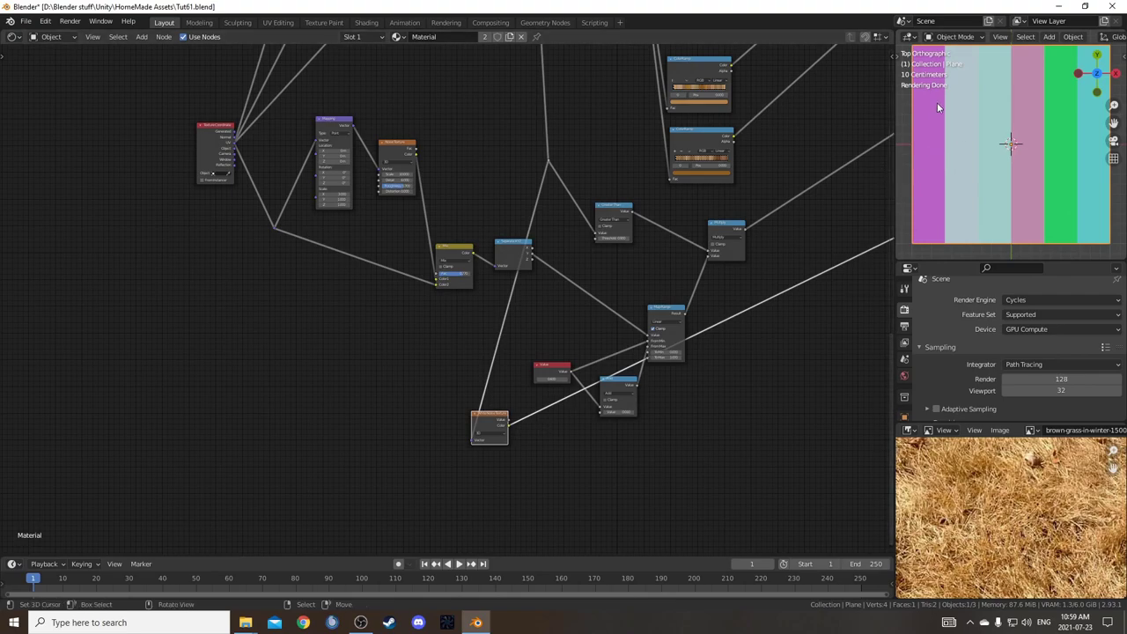
Duplicate the Add node with the 0.010 value and insert the copy after the White Noise Texture's Color output.
{"action": "middle_click_drag", "start_coordinate": [423, 251], "coordinate": [420, 515]}
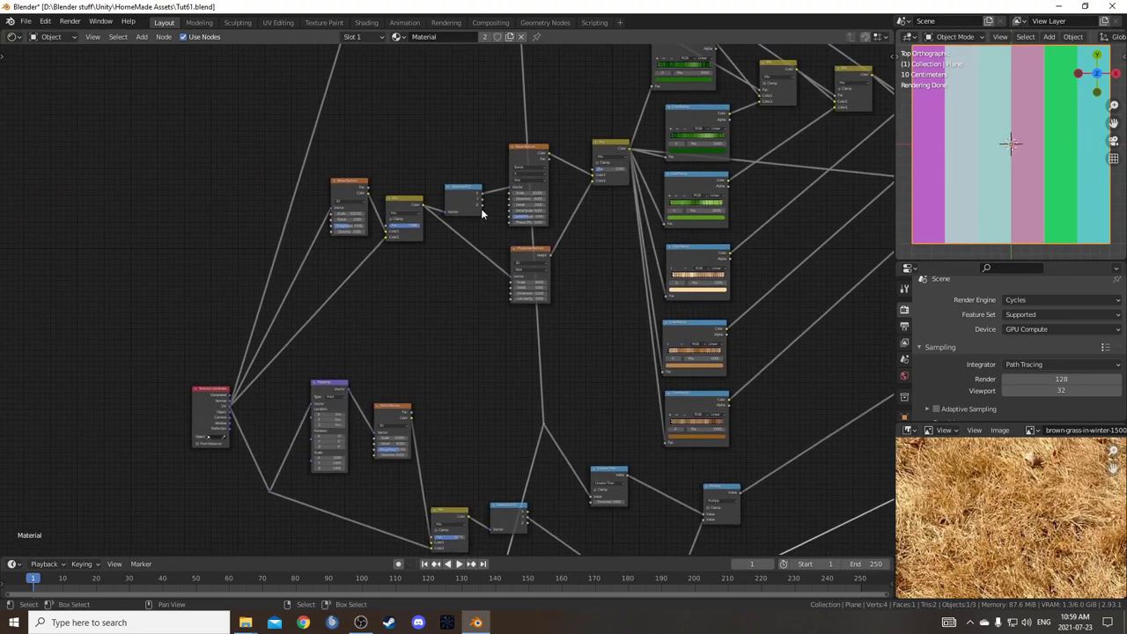
{"action": "middle_click_drag", "start_coordinate": [477, 53], "coordinate": [470, 299]}
{"action": "scroll", "coordinate": [485, 291], "scroll_direction": "up", "scroll_amount": 2}
{"action": "left_click_drag", "start_coordinate": [504, 217], "coordinate": [435, 233]}
{"action": "middle_click_drag", "start_coordinate": [614, 324], "coordinate": [618, 190]}
{"action": "middle_click_drag", "start_coordinate": [634, 504], "coordinate": [598, 321]}
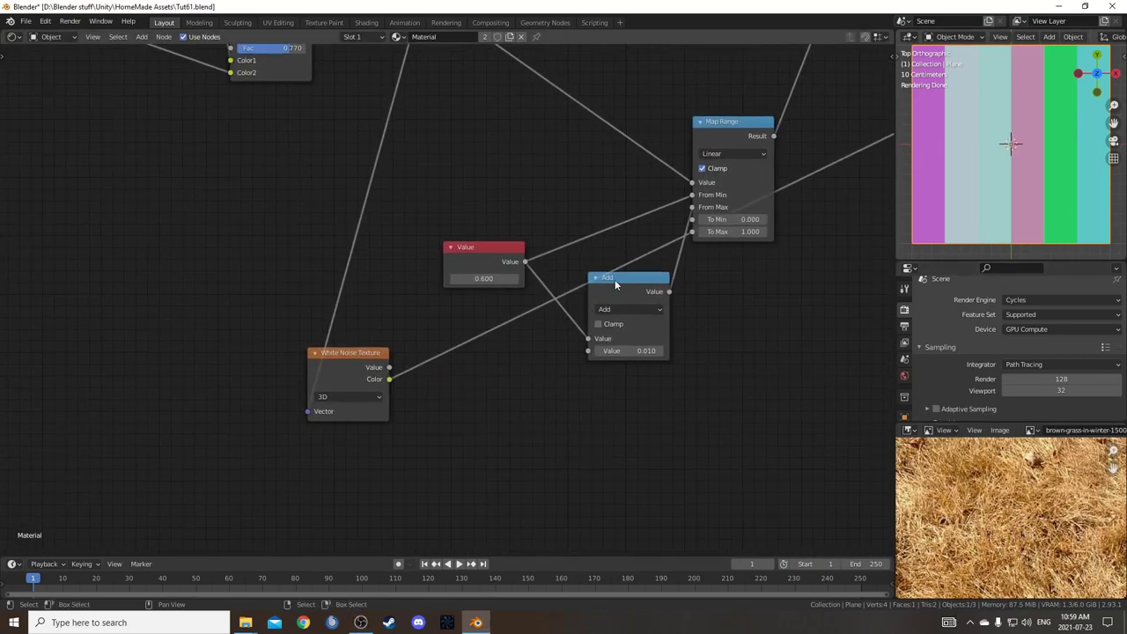
{"action": "key", "text": "shift+d"}
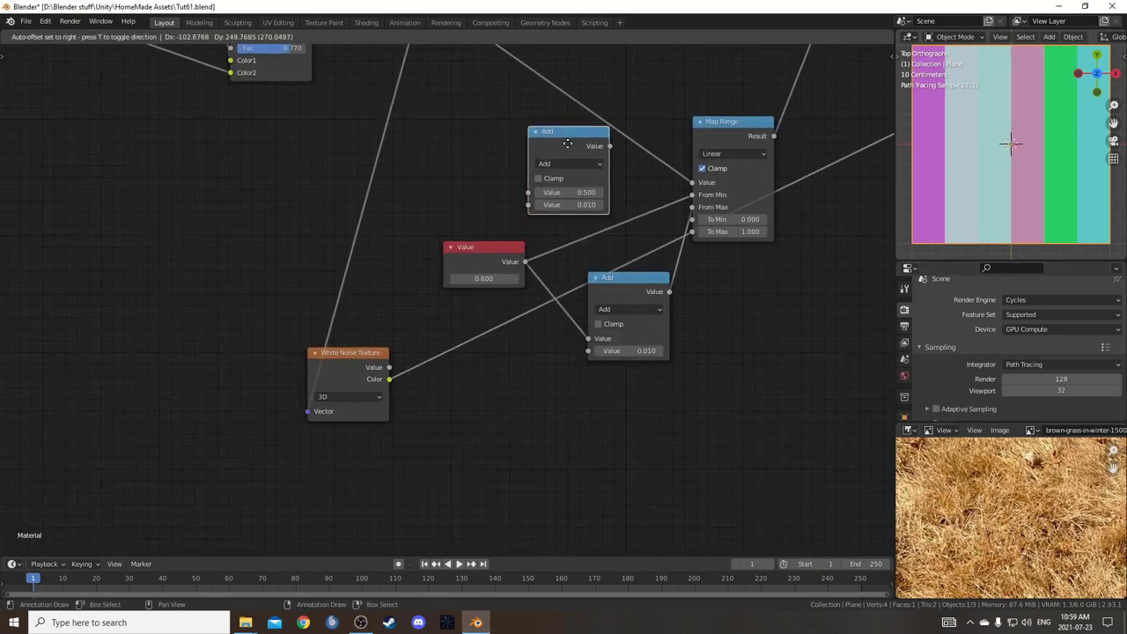
{"action": "left_click", "coordinate": [550, 143]}
{"action": "left_click_drag", "start_coordinate": [345, 365], "coordinate": [301, 207]}
{"action": "left_click_drag", "start_coordinate": [493, 262], "coordinate": [483, 263]}
Switch the duplicated Math node to Subtract and position it above the Value node.
{"action": "middle_click_drag", "start_coordinate": [496, 282], "coordinate": [479, 365]}
{"action": "left_click", "coordinate": [531, 246]}
{"action": "left_click", "coordinate": [534, 255]}
{"action": "mouse_move", "coordinate": [519, 213]}
{"action": "left_mouse_down"}
{"action": "mouse_move", "coordinate": [501, 197]}
{"action": "mouse_move", "coordinate": [511, 198]}
{"action": "left_mouse_up"}
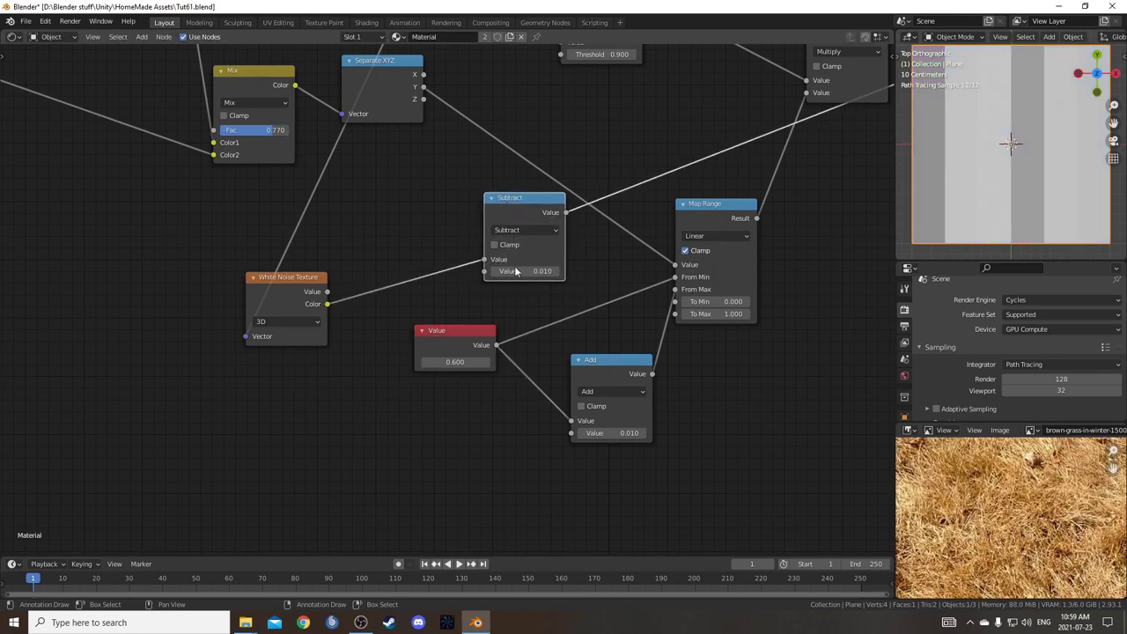
Merge the Value node's two outgoing links through a reroute point and connect Value to the Subtract node's second input.
{"action": "left_click_drag", "start_coordinate": [468, 331], "coordinate": [427, 338]}
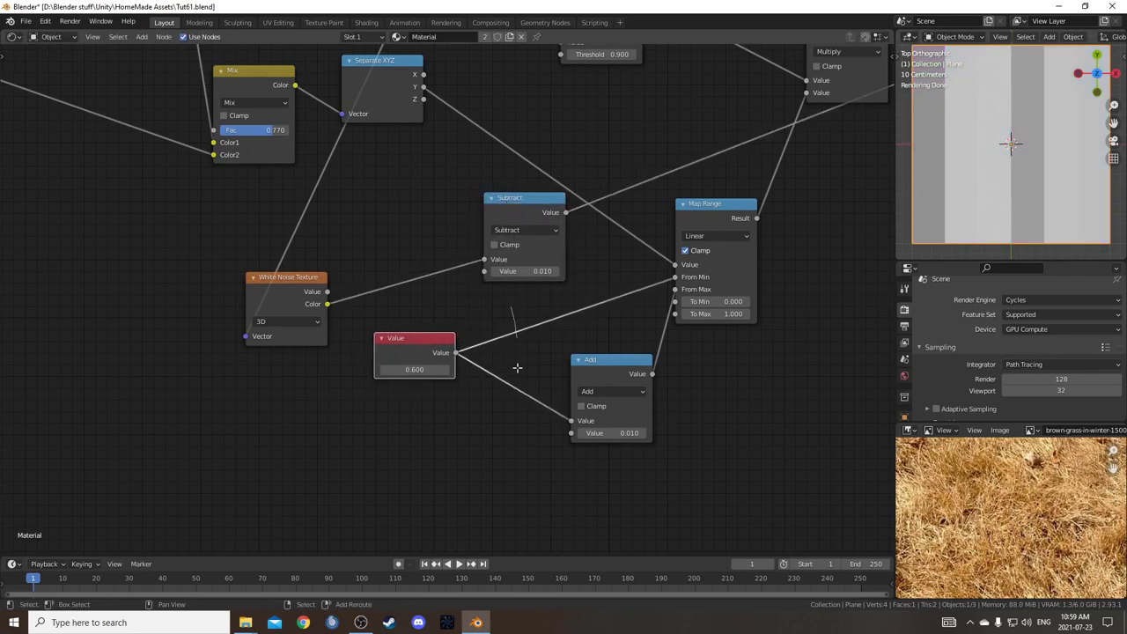
{"action": "right_click_drag", "start_coordinate": [517, 348], "coordinate": [519, 392], "text": "shift"}
{"action": "left_click_drag", "start_coordinate": [454, 352], "coordinate": [484, 269]}
{"action": "left_click_drag", "start_coordinate": [517, 210], "coordinate": [504, 236]}
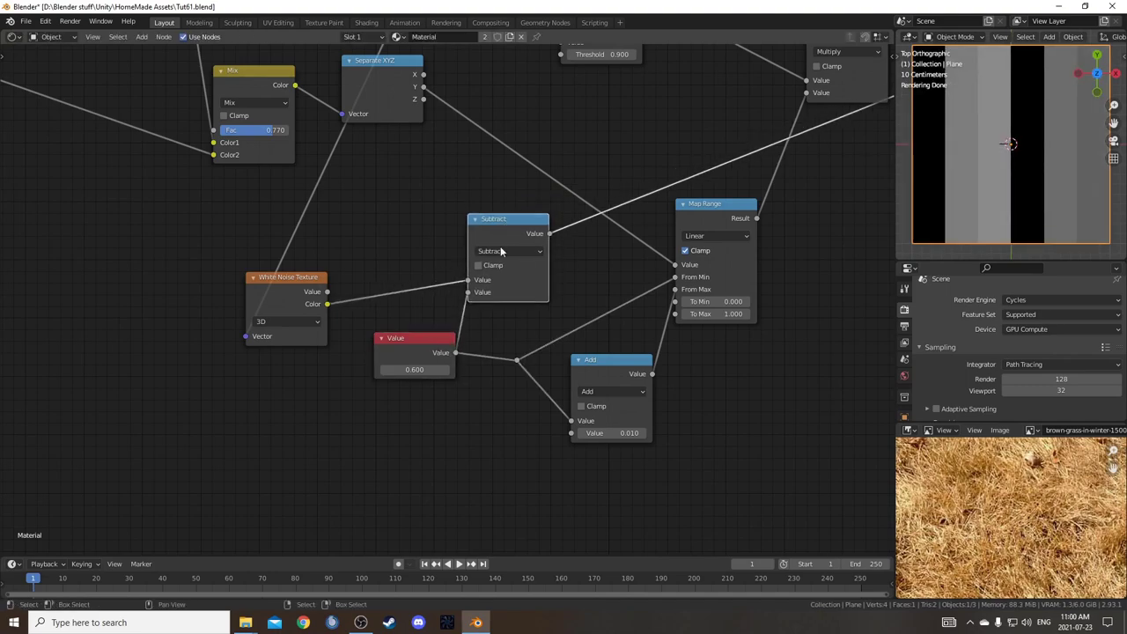
Connect the Subtract output to the reroute point feeding the Map Range's From Min and the Add node.
{"action": "left_click_drag", "start_coordinate": [417, 340], "coordinate": [404, 340]}
{"action": "left_click_drag", "start_coordinate": [544, 237], "coordinate": [517, 362]}
{"action": "middle_click_drag", "start_coordinate": [655, 368], "coordinate": [472, 392]}
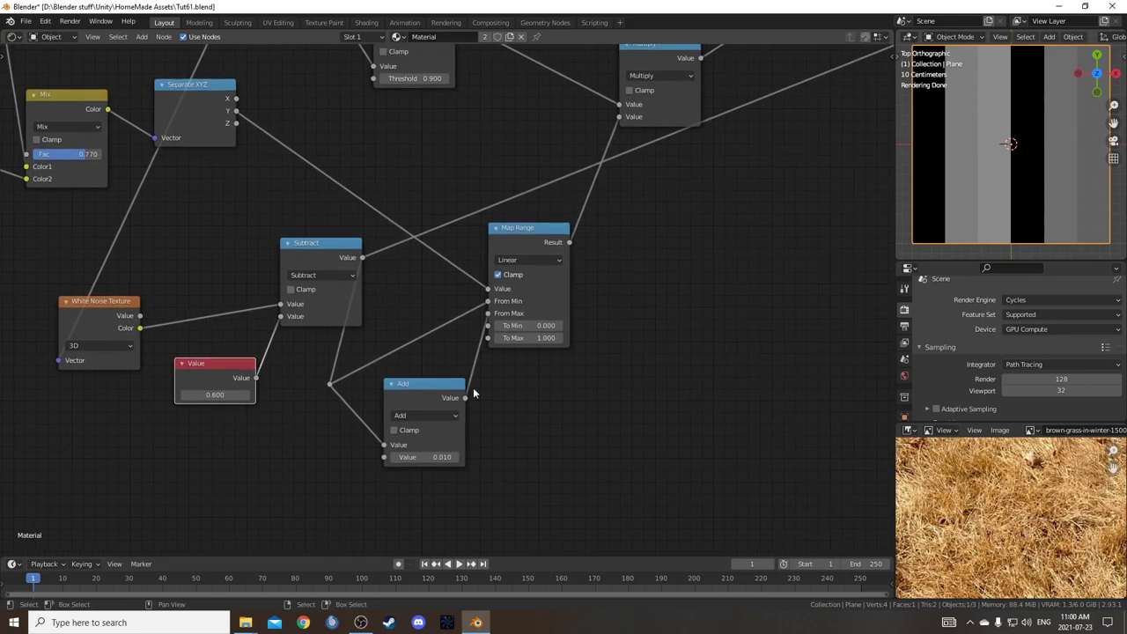
Shift the reroute point, the Add node and the linear Map Range outward to space out the mask branch.
{"action": "scroll", "coordinate": [472, 393], "scroll_direction": "down", "scroll_amount": 6}
{"action": "left_click_drag", "start_coordinate": [361, 345], "coordinate": [440, 400]}
{"action": "key", "text": "g"}
{"action": "left_click", "coordinate": [496, 402]}
{"action": "middle_click_drag", "start_coordinate": [664, 310], "coordinate": [514, 431]}
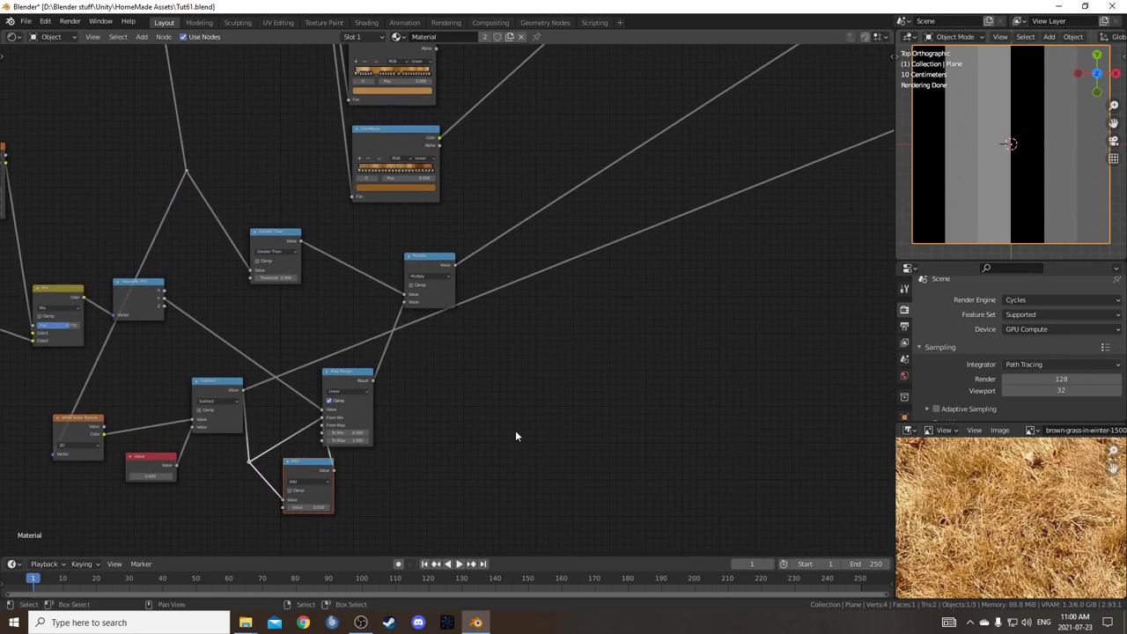
{"action": "scroll", "coordinate": [514, 430], "scroll_direction": "down", "scroll_amount": 5}
{"action": "left_click", "coordinate": [389, 355]}
{"action": "left_click_drag", "start_coordinate": [387, 354], "coordinate": [418, 351]}
{"action": "scroll", "coordinate": [720, 179], "scroll_direction": "down", "scroll_amount": 8}
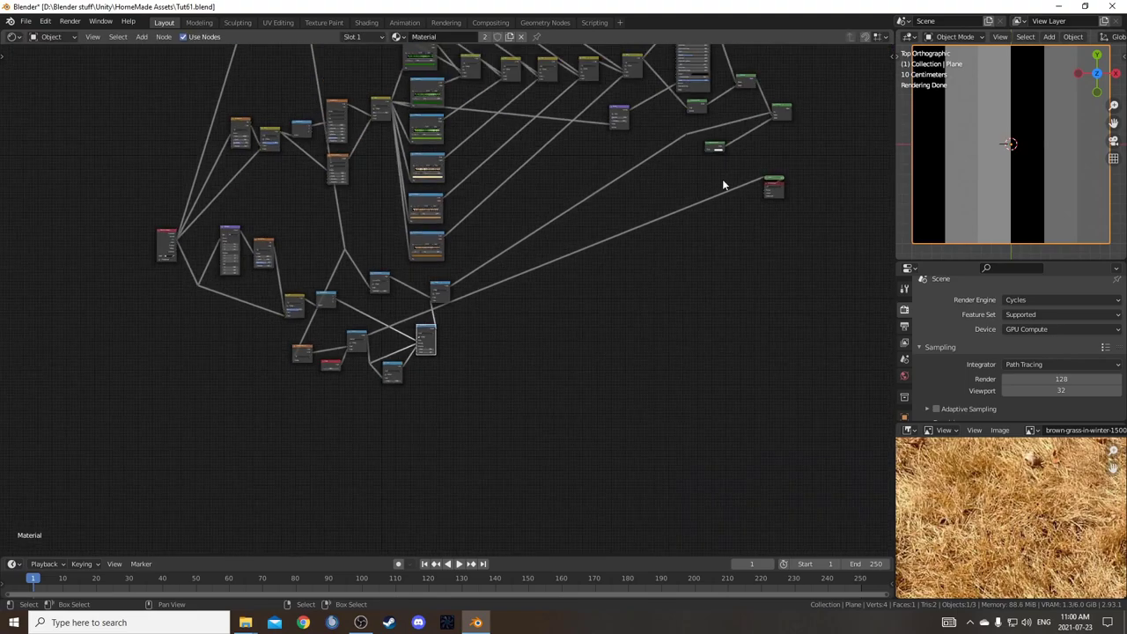
Reconnect the final Mix Shader to the Material Output's surface so the plane shows the grass texture.
{"action": "middle_click_drag", "start_coordinate": [735, 164], "coordinate": [647, 242]}
{"action": "scroll", "coordinate": [516, 347], "scroll_direction": "up", "scroll_amount": 6}
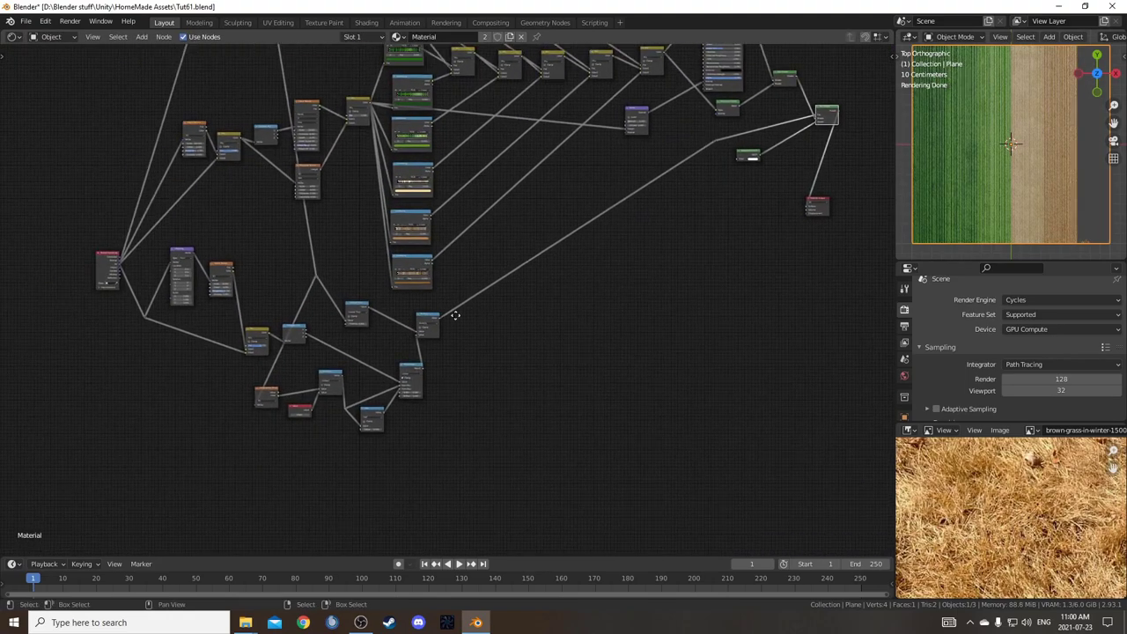
{"action": "scroll", "coordinate": [484, 303], "scroll_direction": "up", "scroll_amount": 2}
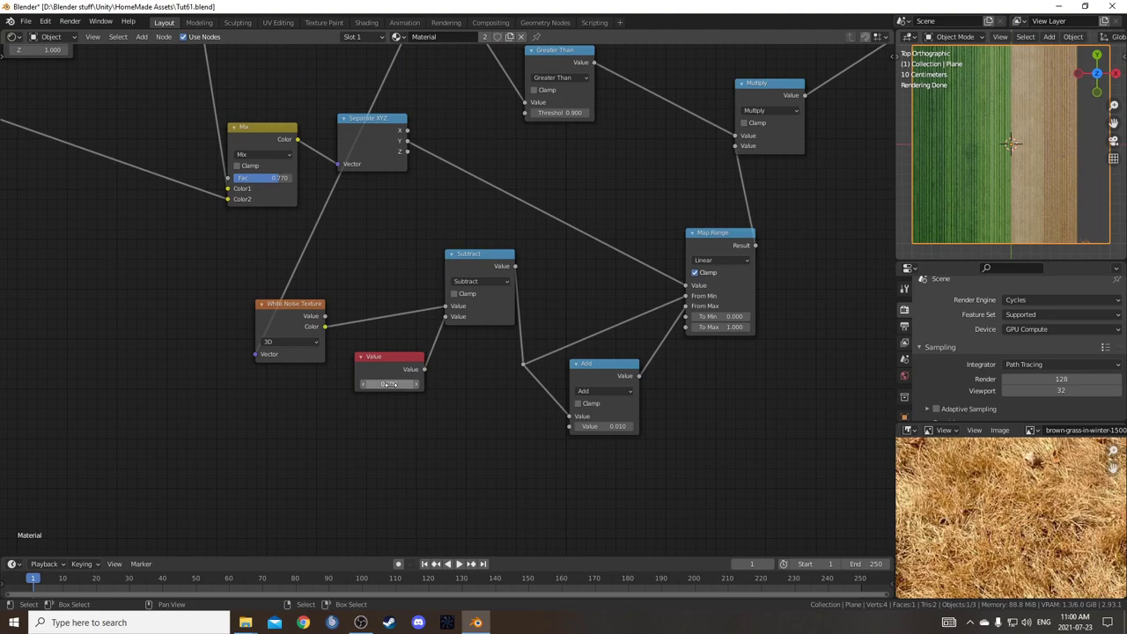
Lower the threshold of the Greater Than node to 0.
{"action": "middle_click_drag", "start_coordinate": [773, 301], "coordinate": [481, 395]}
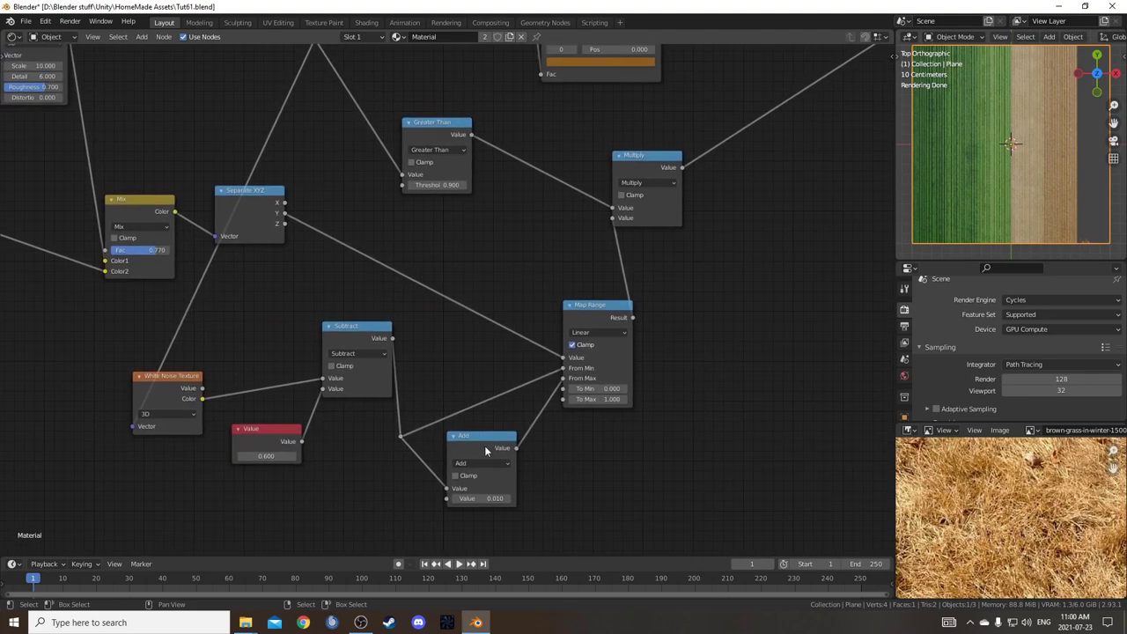
{"action": "middle_click_drag", "start_coordinate": [616, 303], "coordinate": [601, 336]}
{"action": "left_click_drag", "start_coordinate": [428, 159], "coordinate": [443, 156]}
{"action": "left_click", "coordinate": [408, 219]}
{"action": "left_click", "coordinate": [407, 219]}
{"action": "left_click", "coordinate": [407, 218]}
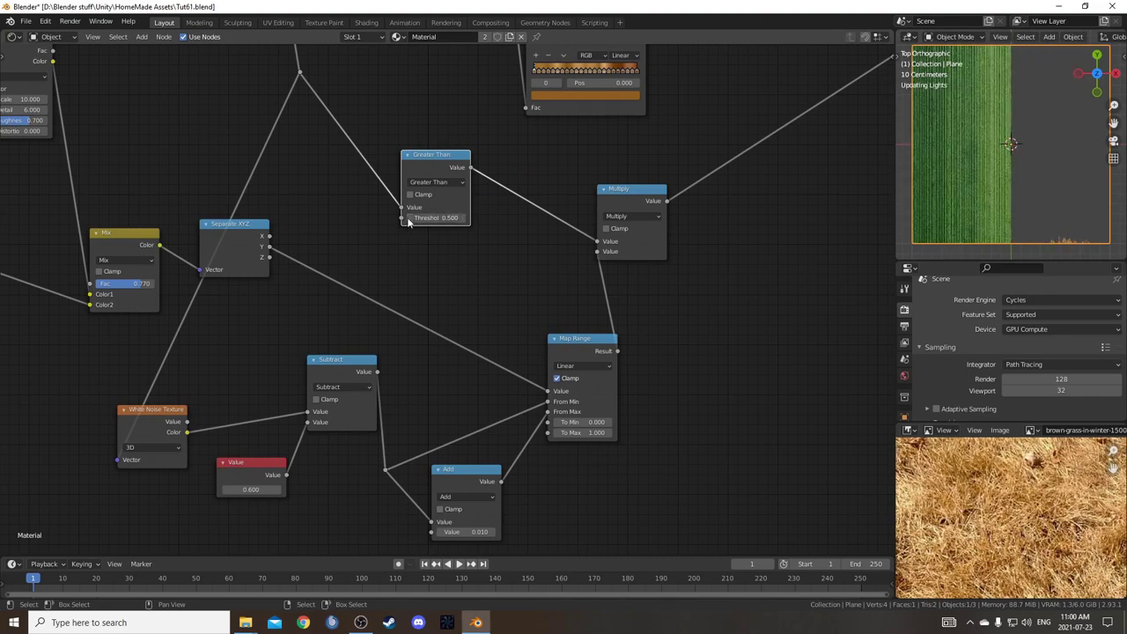
{"action": "left_click", "coordinate": [408, 218]}
{"action": "left_click", "coordinate": [408, 219]}
{"action": "left_click", "coordinate": [408, 219]}
{"action": "left_click", "coordinate": [408, 218]}
{"action": "left_click", "coordinate": [407, 218]}
{"action": "left_click", "coordinate": [407, 219]}
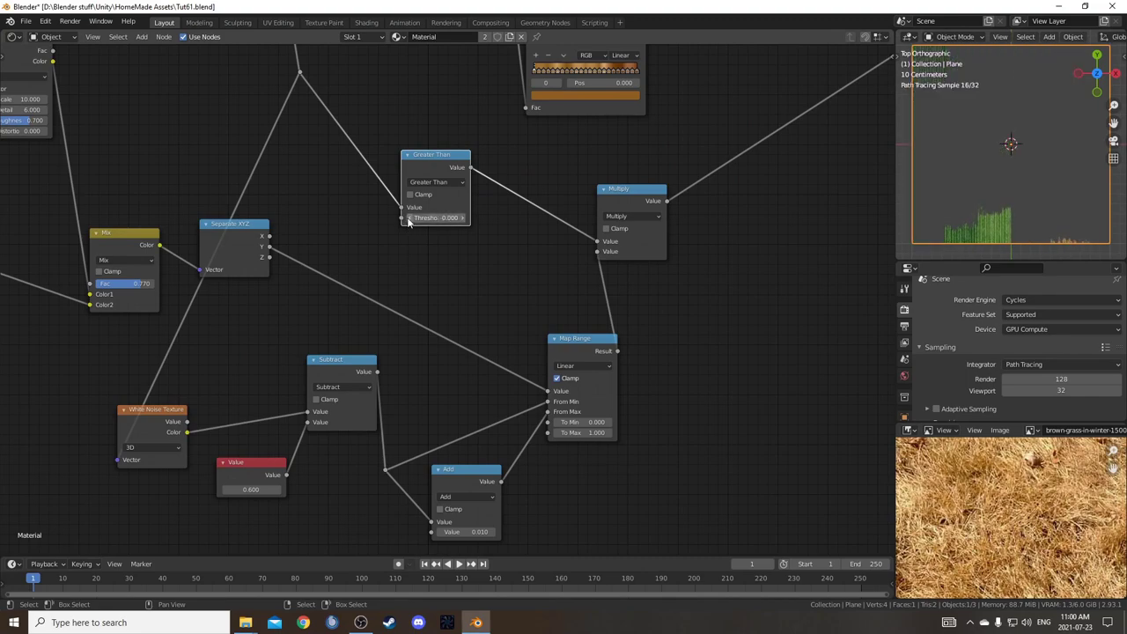
Lower the Value node feeding the Subtract node to -0.03.
{"action": "middle_click_drag", "start_coordinate": [450, 331], "coordinate": [509, 242]}
{"action": "left_click", "coordinate": [291, 402]}
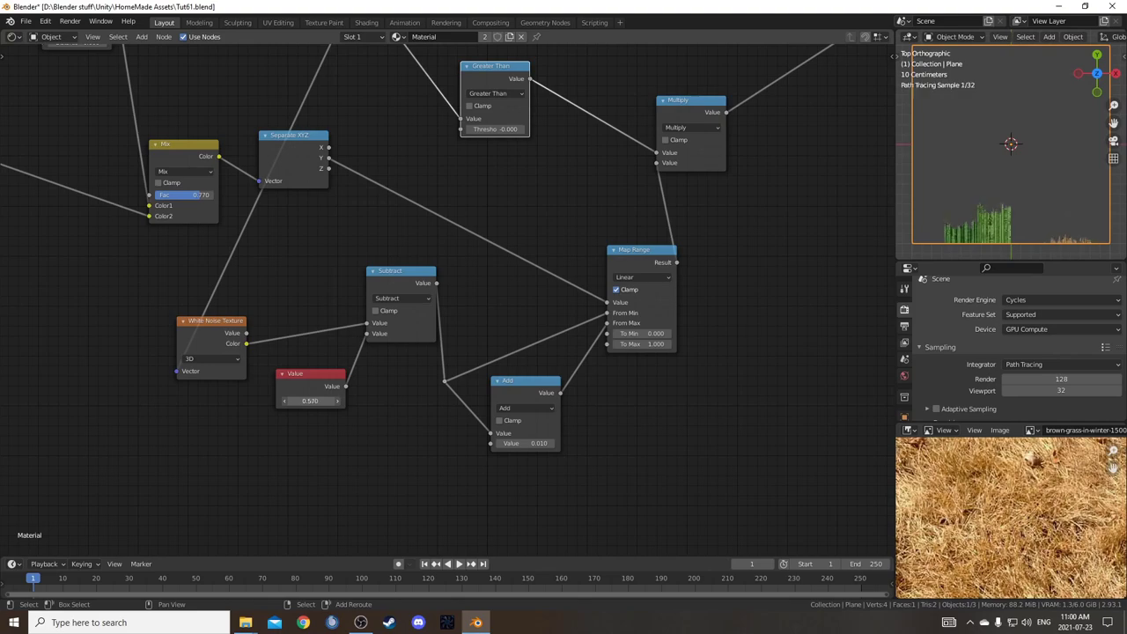
{"action": "mouse_move", "coordinate": [309, 402]}
{"action": "left_mouse_down"}
{"action": "mouse_move", "coordinate": [292, 402]}
{"action": "mouse_move", "coordinate": [307, 402]}
{"action": "left_mouse_up"}
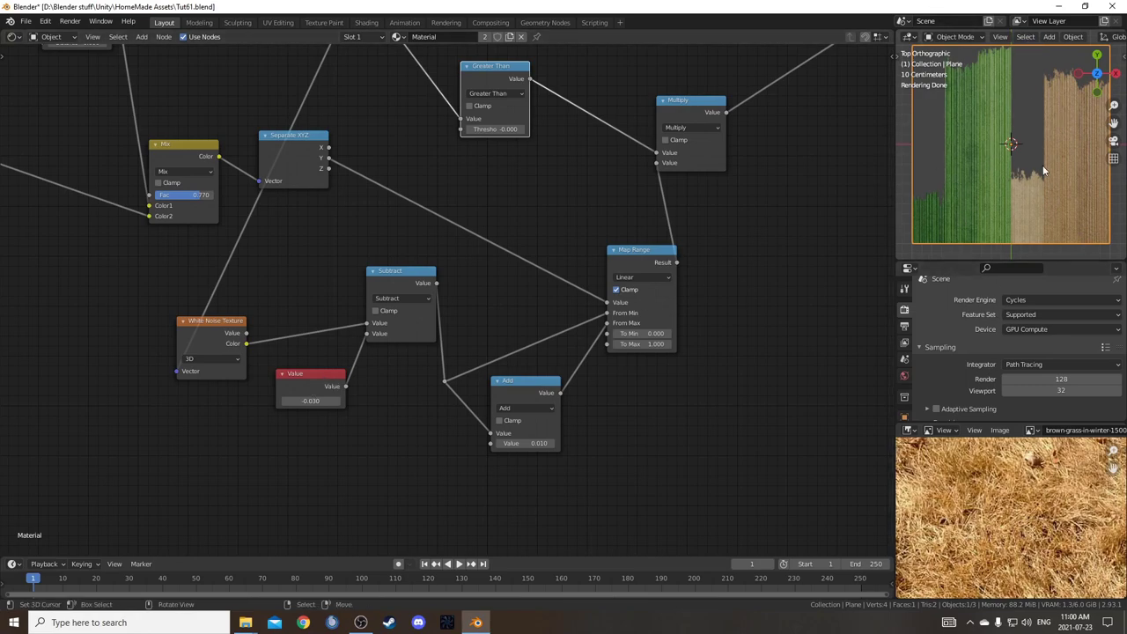
{"action": "middle_click_drag", "start_coordinate": [286, 402], "coordinate": [358, 383]}
{"action": "left_click_drag", "start_coordinate": [382, 358], "coordinate": [380, 365]}
{"action": "middle_click_drag", "start_coordinate": [486, 386], "coordinate": [539, 398]}
{"action": "scroll", "coordinate": [468, 388], "scroll_direction": "up", "scroll_amount": 1}
{"action": "middle_click_drag", "start_coordinate": [467, 389], "coordinate": [499, 412]}
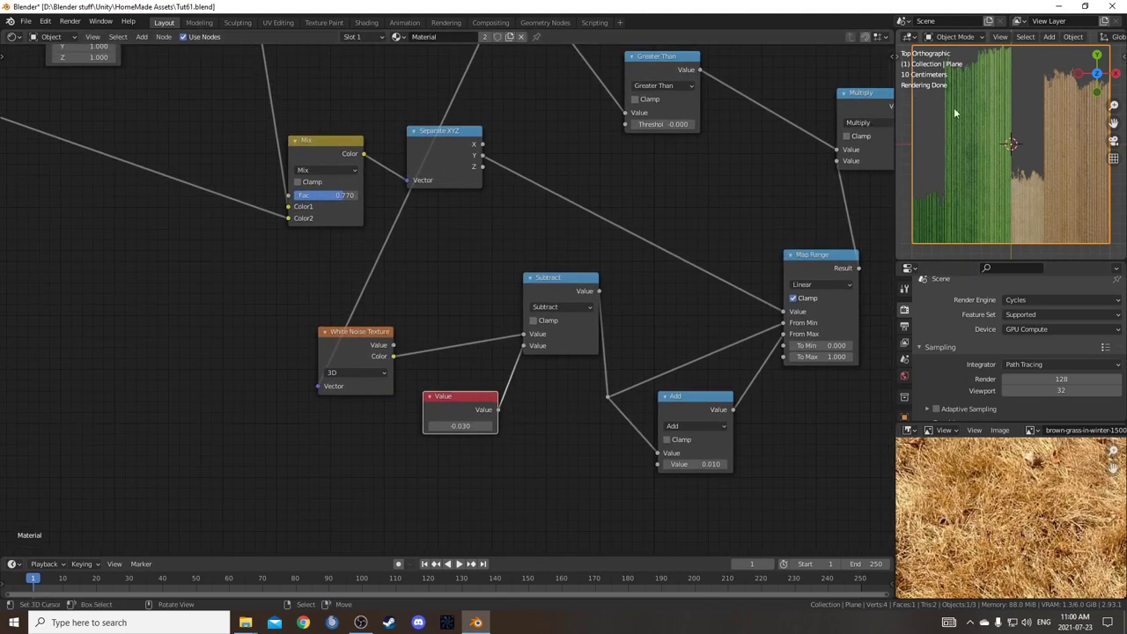
Insert a copy of the Subtract node between White Noise Texture and Subtract, and set it to Multiply by 0.3.
{"action": "left_click", "coordinate": [577, 288]}
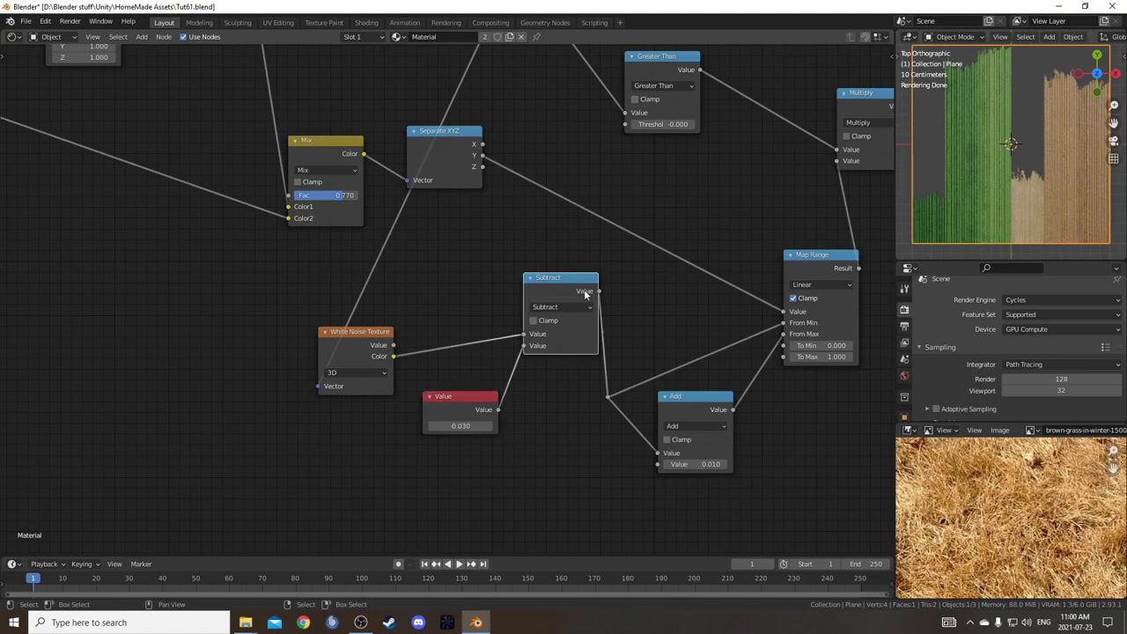
{"action": "middle_click_drag", "start_coordinate": [585, 295], "coordinate": [604, 211]}
{"action": "key", "text": "shift+d"}
{"action": "left_click", "coordinate": [516, 201]}
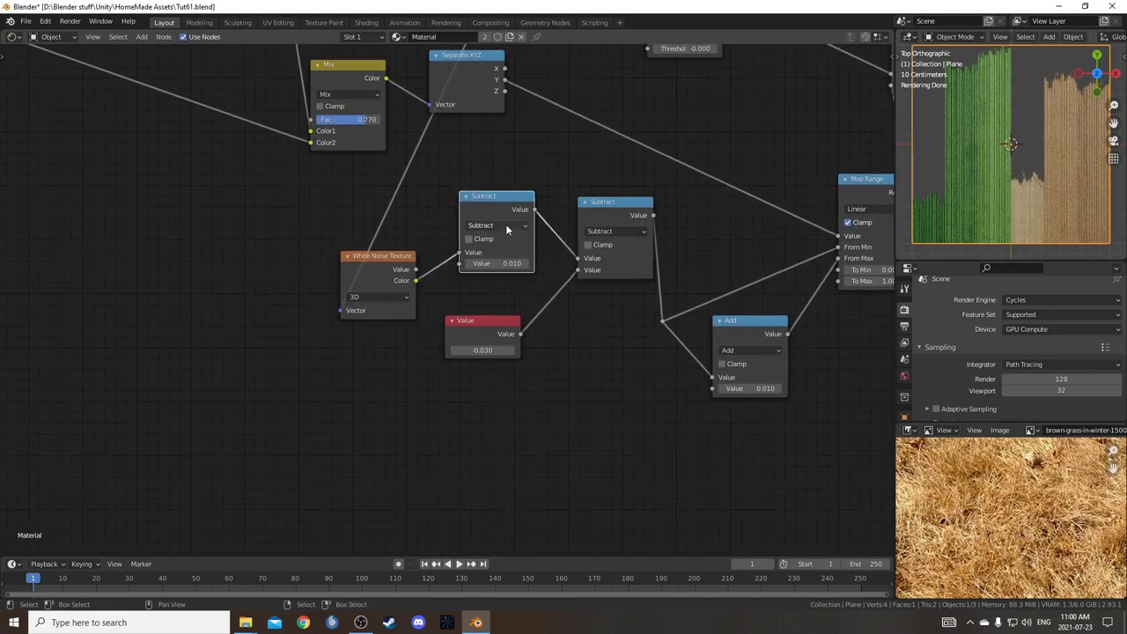
{"action": "left_click", "coordinate": [507, 226]}
{"action": "left_click", "coordinate": [505, 226]}
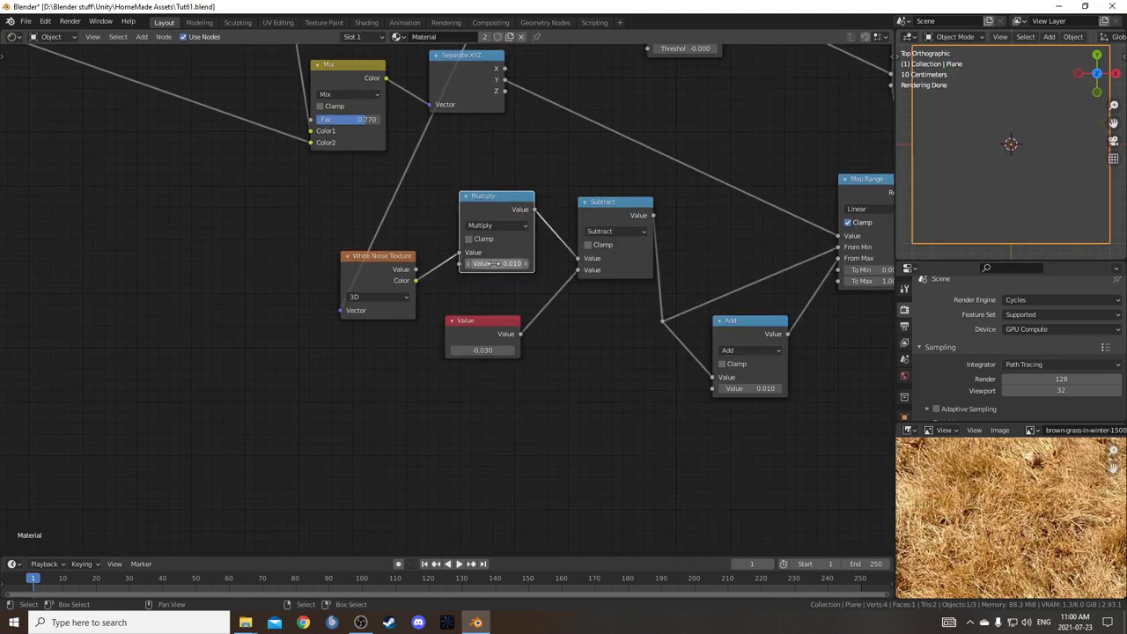
{"action": "type", "text": ".3"}
{"action": "key", "text": "Return"}
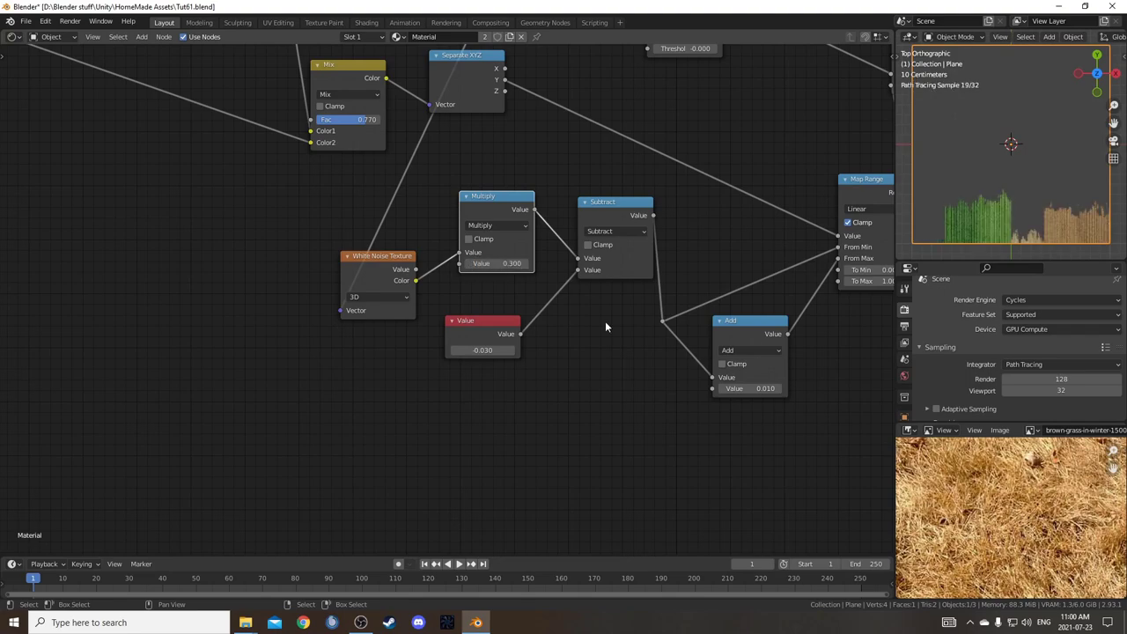
Set the Value node to -0.49 and raise the Greater Than threshold to 0.6.
{"action": "left_click_drag", "start_coordinate": [483, 350], "coordinate": [448, 350]}
{"action": "middle_click_drag", "start_coordinate": [696, 186], "coordinate": [529, 338]}
{"action": "left_click", "coordinate": [548, 196]}
{"action": "left_click", "coordinate": [548, 196]}
{"action": "left_click", "coordinate": [548, 195]}
{"action": "left_click", "coordinate": [548, 195]}
{"action": "left_click", "coordinate": [547, 196]}
{"action": "left_click", "coordinate": [547, 195]}
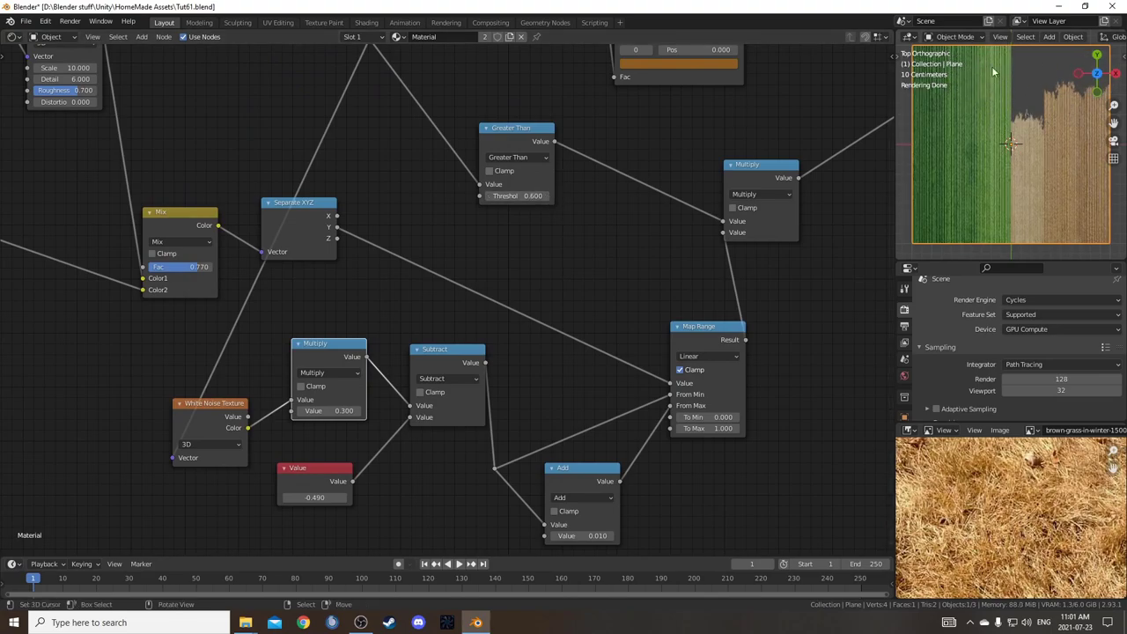
{"action": "scroll", "coordinate": [445, 308], "scroll_direction": "down", "scroll_amount": 2}
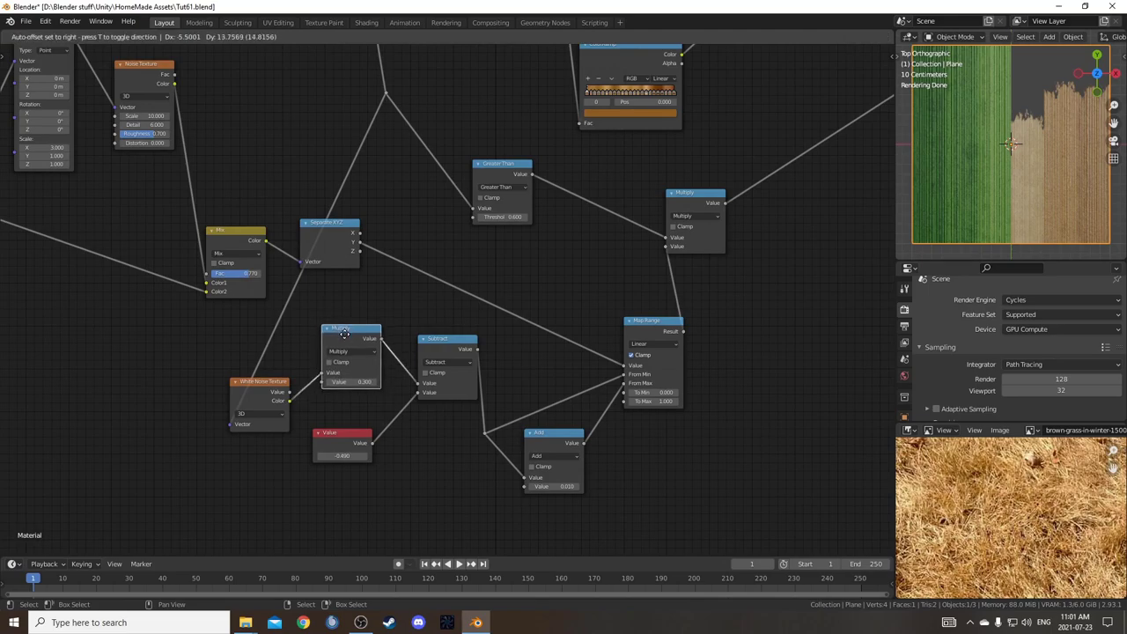
{"action": "middle_click_drag", "start_coordinate": [447, 318], "coordinate": [472, 334]}
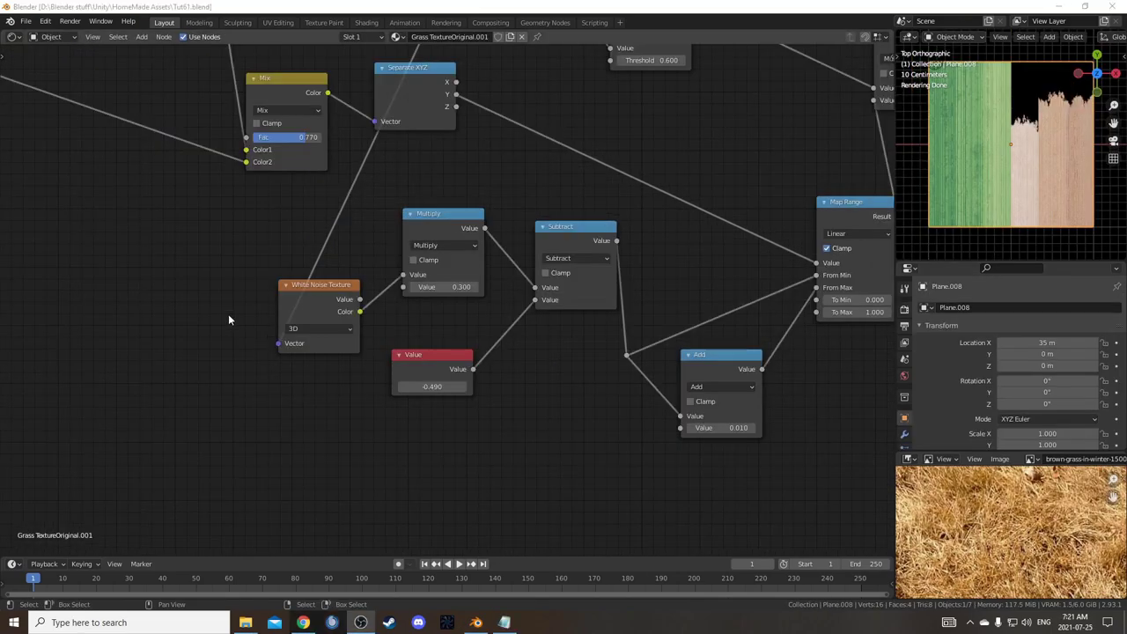
Switch the White Noise Texture to 4D and set its W value to 0.3.
{"action": "scroll", "coordinate": [335, 315], "scroll_direction": "up", "scroll_amount": 2}
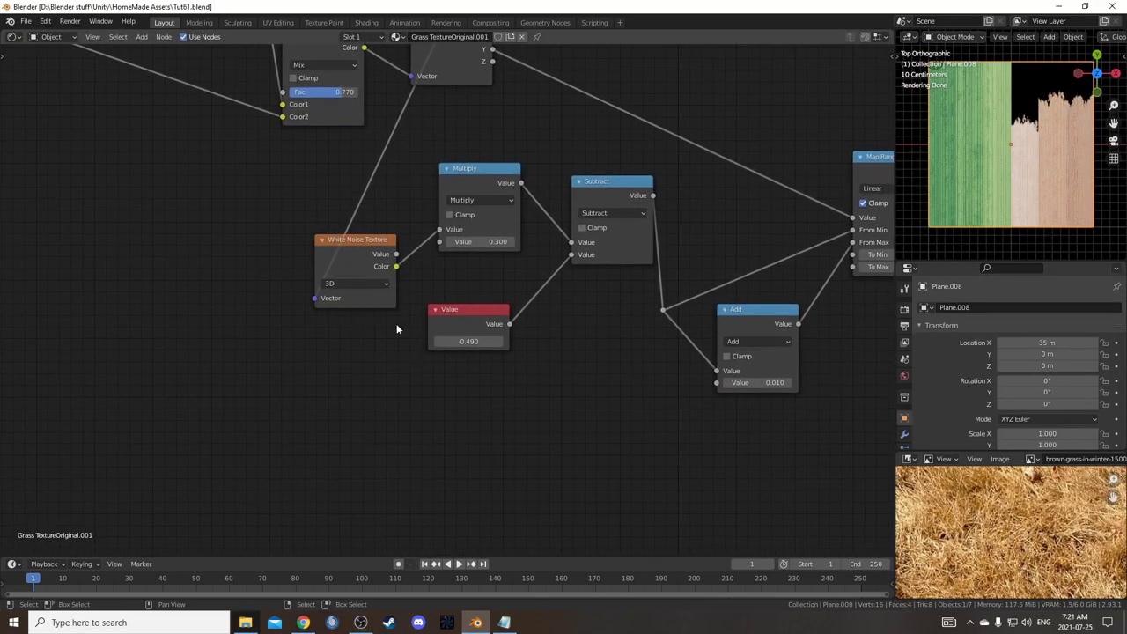
{"action": "scroll", "coordinate": [400, 308], "scroll_direction": "left", "scroll_amount": 2, "text": "ctrl"}
{"action": "left_click", "coordinate": [411, 287]}
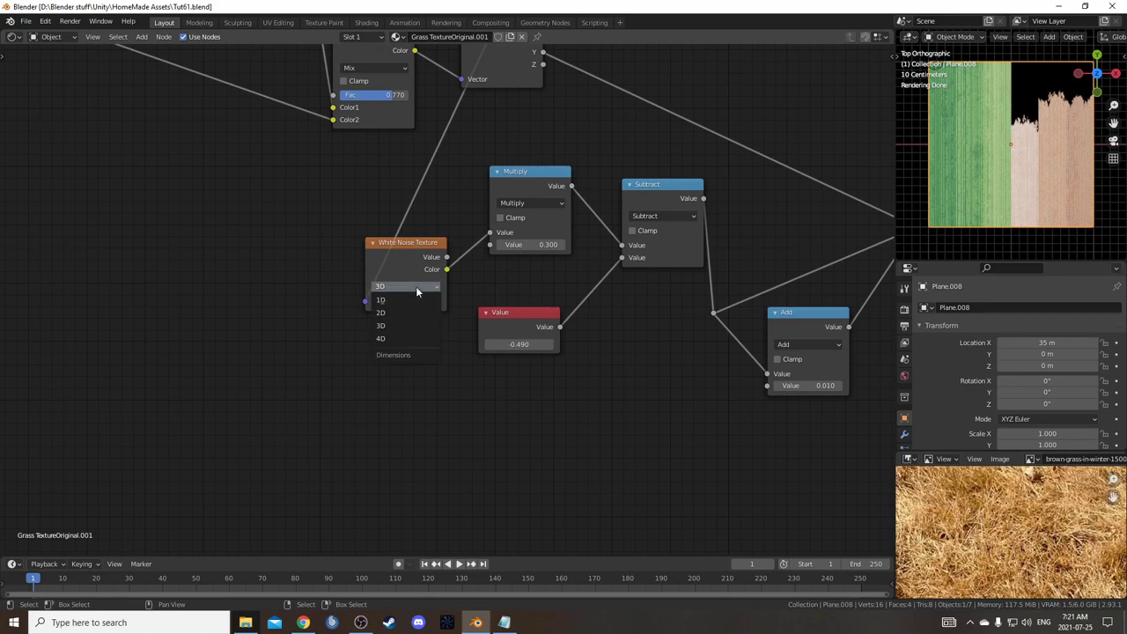
{"action": "left_click", "coordinate": [416, 338]}
{"action": "scroll", "coordinate": [435, 357], "scroll_direction": "up", "scroll_amount": 2}
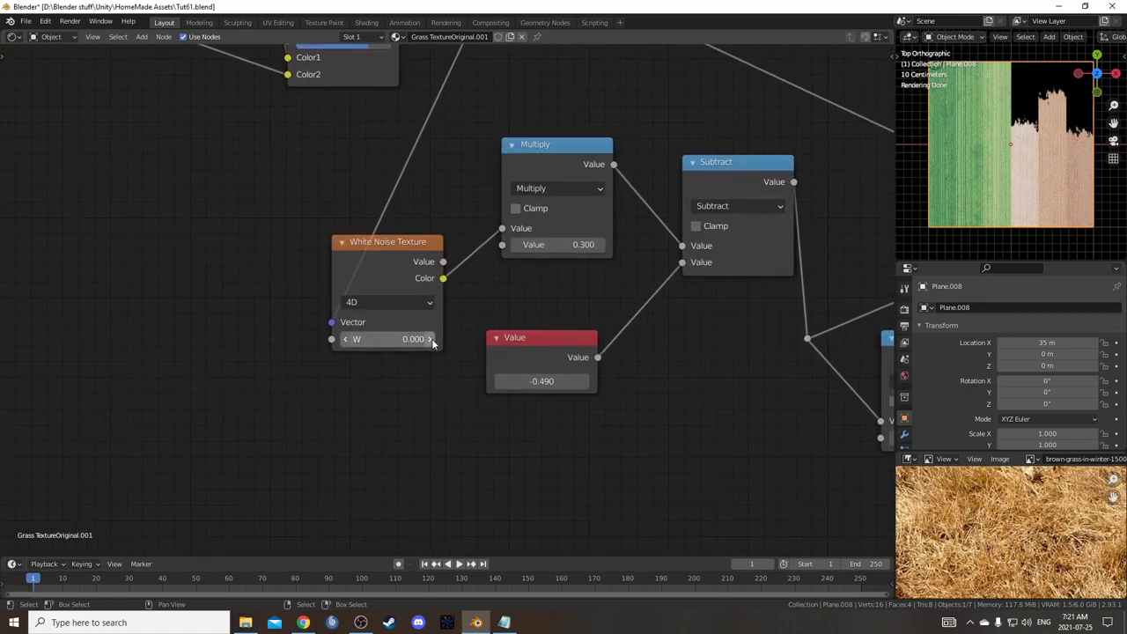
{"action": "left_click", "coordinate": [430, 339]}
{"action": "left_click", "coordinate": [431, 340]}
{"action": "left_click", "coordinate": [430, 340]}
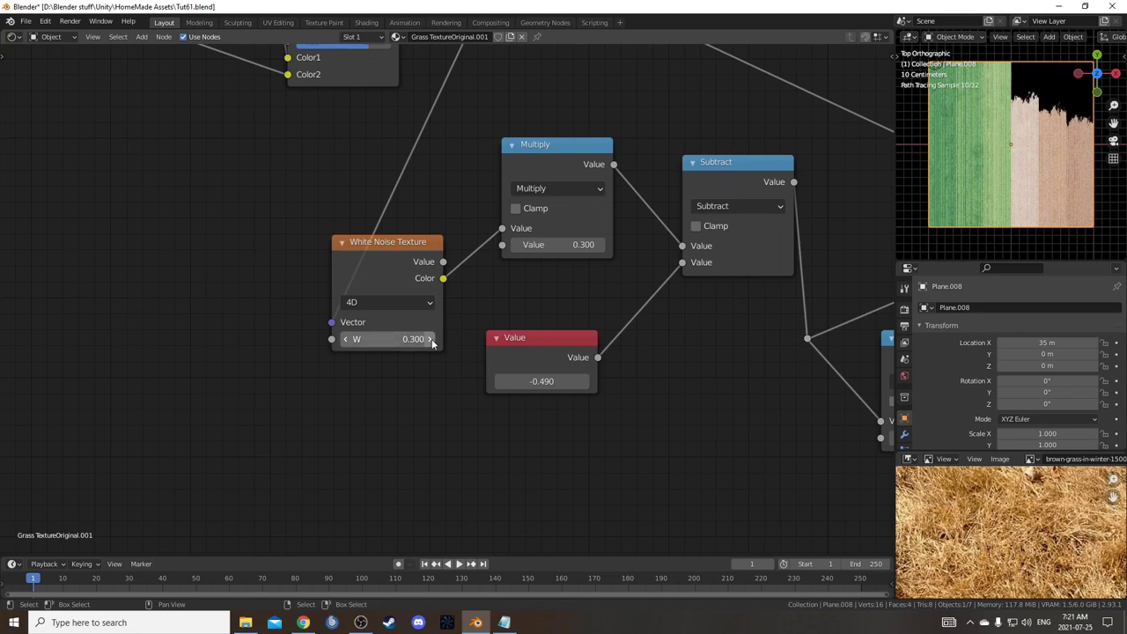
Set the threshold of the Greater Than node to 0.1.
{"action": "scroll", "coordinate": [429, 337], "scroll_direction": "down", "scroll_amount": 3}
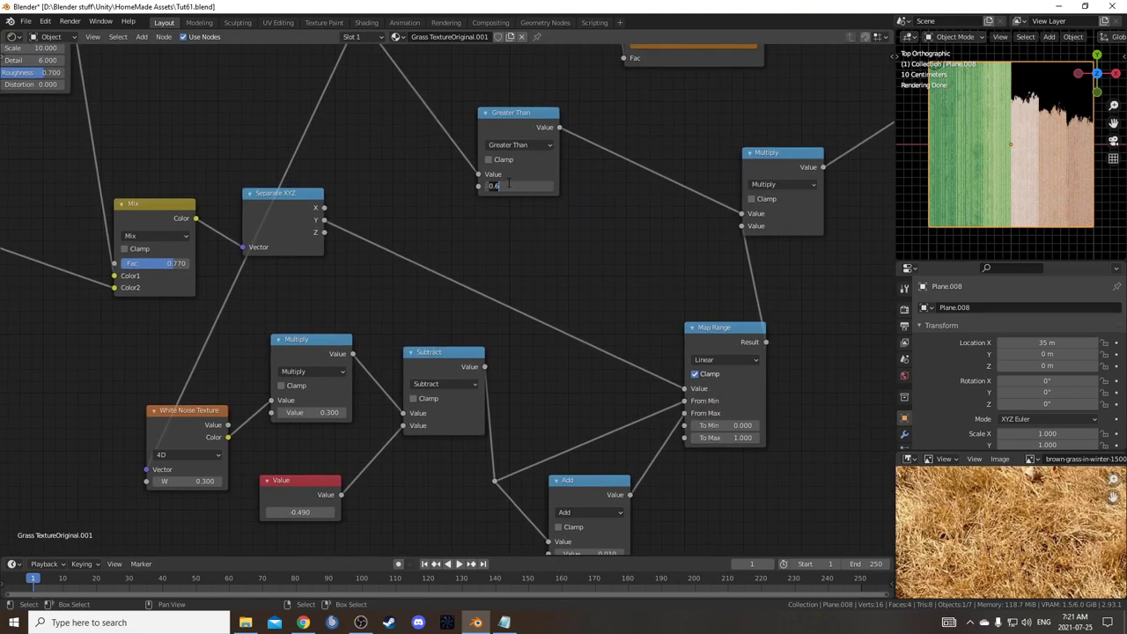
{"action": "type", "text": "0.1"}
{"action": "key", "text": "Return"}
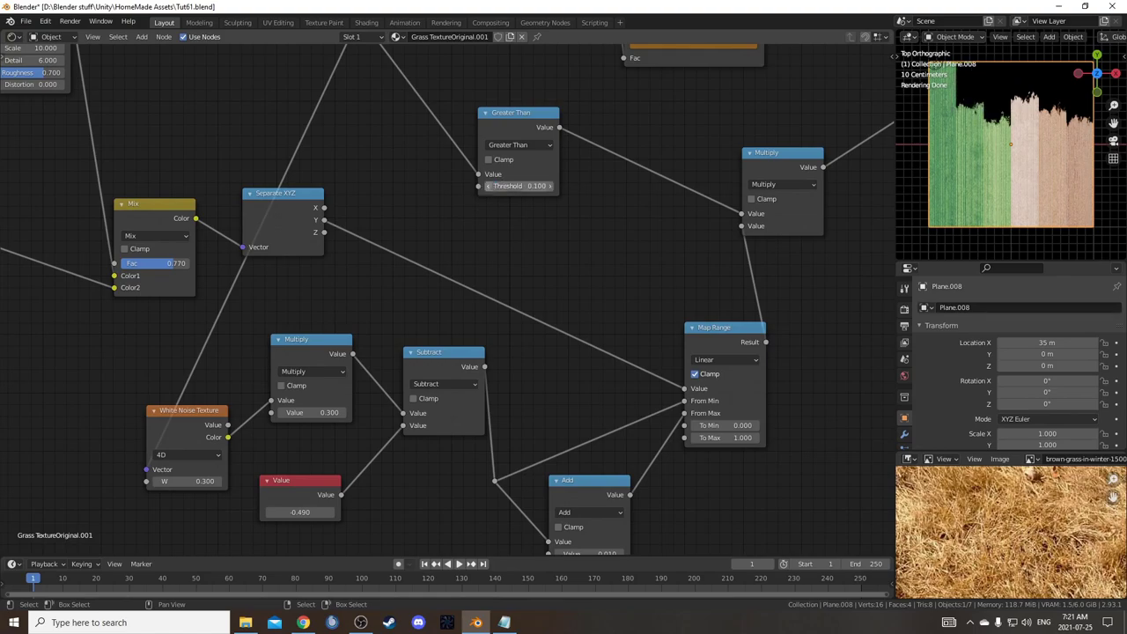
Raise the White Noise Texture's W value to 0.6, then try another Multiply value and undo it.
{"action": "middle_click_drag", "start_coordinate": [502, 333], "coordinate": [618, 253]}
{"action": "scroll", "coordinate": [447, 308], "scroll_direction": "up", "scroll_amount": 5}
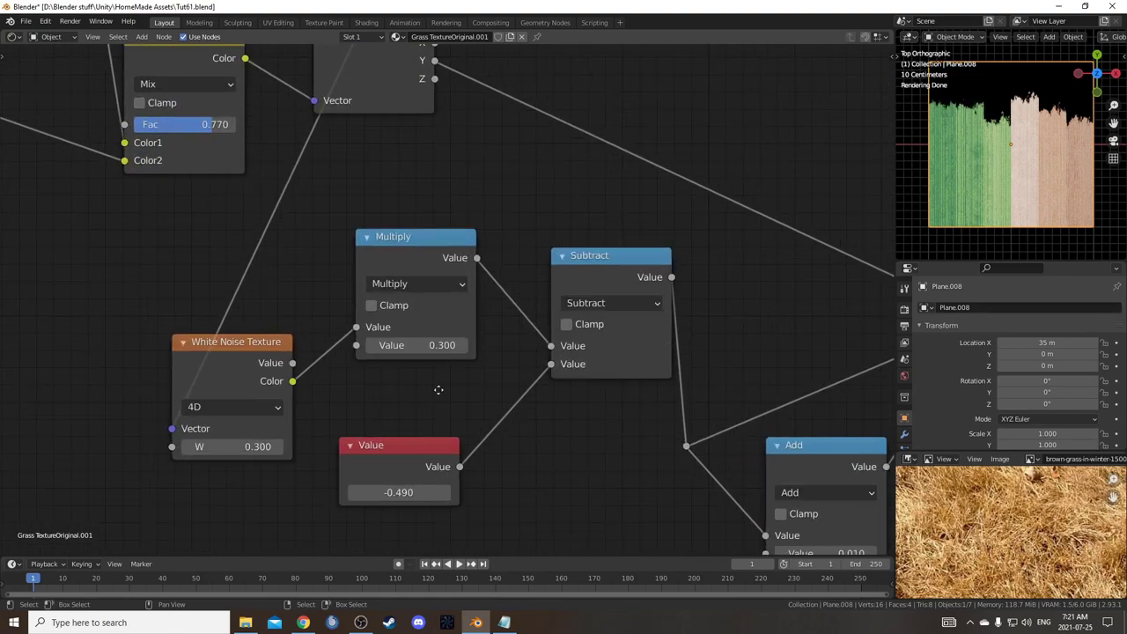
{"action": "middle_click_drag", "start_coordinate": [438, 400], "coordinate": [476, 296]}
{"action": "left_click", "coordinate": [315, 343]}
{"action": "left_click", "coordinate": [315, 343]}
{"action": "left_click", "coordinate": [315, 343]}
{"action": "scroll", "coordinate": [450, 293], "scroll_direction": "down", "scroll_amount": 2}
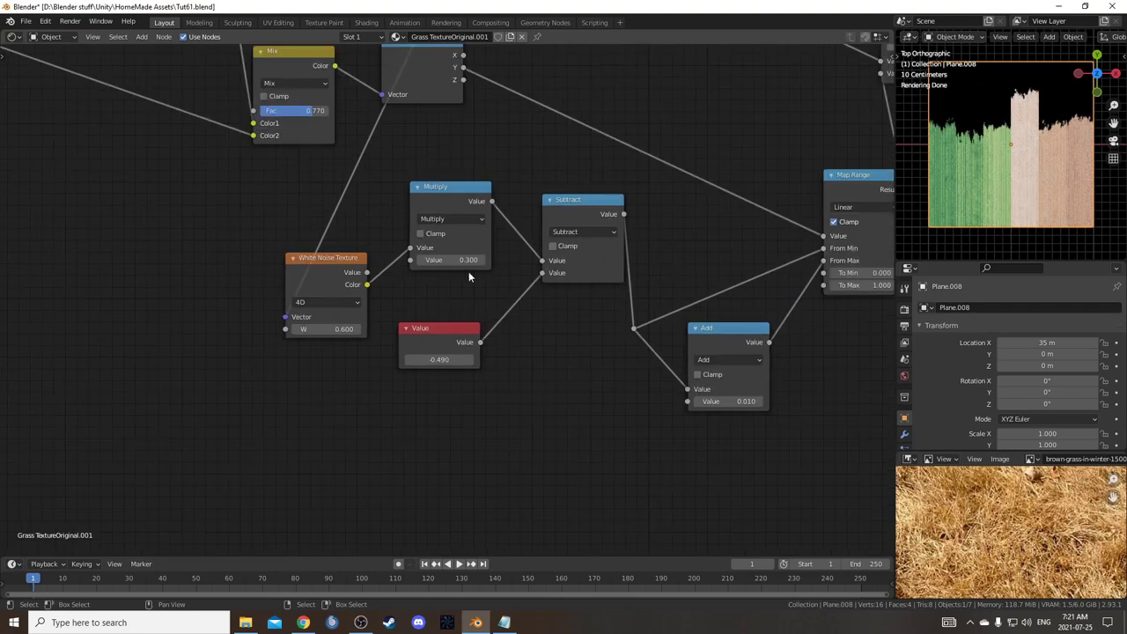
{"action": "mouse_move", "coordinate": [451, 260]}
{"action": "left_mouse_down"}
{"action": "mouse_move", "coordinate": [480, 260]}
{"action": "mouse_move", "coordinate": [438, 259]}
{"action": "left_mouse_up"}
{"action": "key", "text": "ctrl+z"}
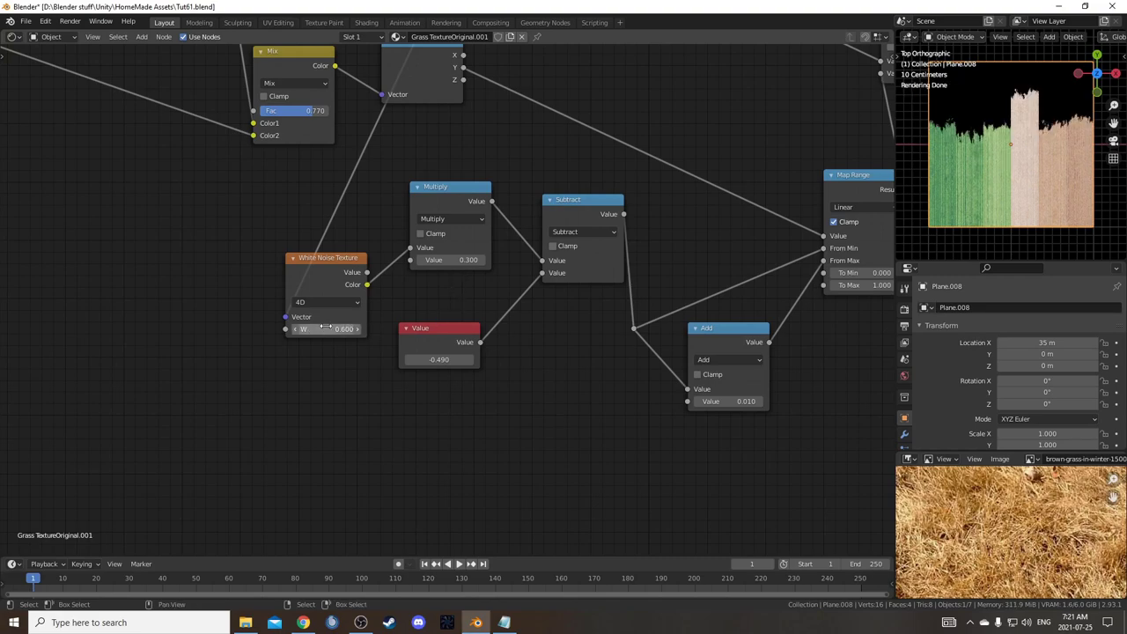
Switch the White Noise Texture back to 3D.
{"action": "left_click", "coordinate": [331, 340]}
{"action": "scroll", "coordinate": [497, 308], "scroll_direction": "down", "scroll_amount": 3}
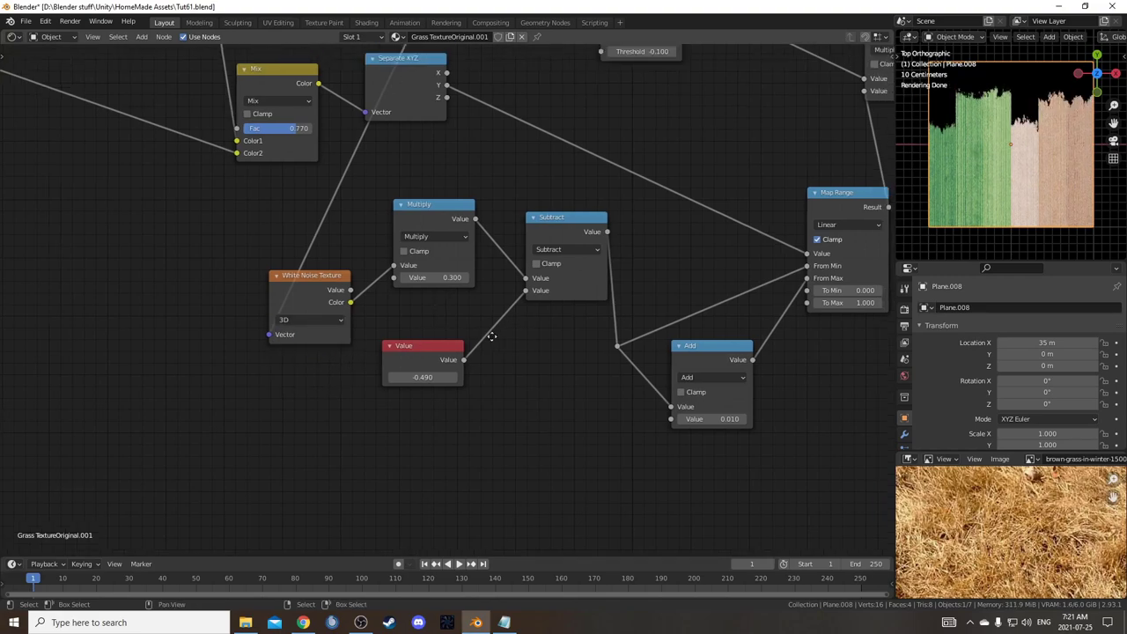
{"action": "scroll", "coordinate": [501, 305], "scroll_direction": "up", "scroll_amount": 5}
{"action": "left_click", "coordinate": [560, 182]}
{"action": "left_click", "coordinate": [559, 182]}
{"action": "left_click", "coordinate": [560, 182]}
{"action": "middle_click_drag", "start_coordinate": [595, 383], "coordinate": [601, 355]}
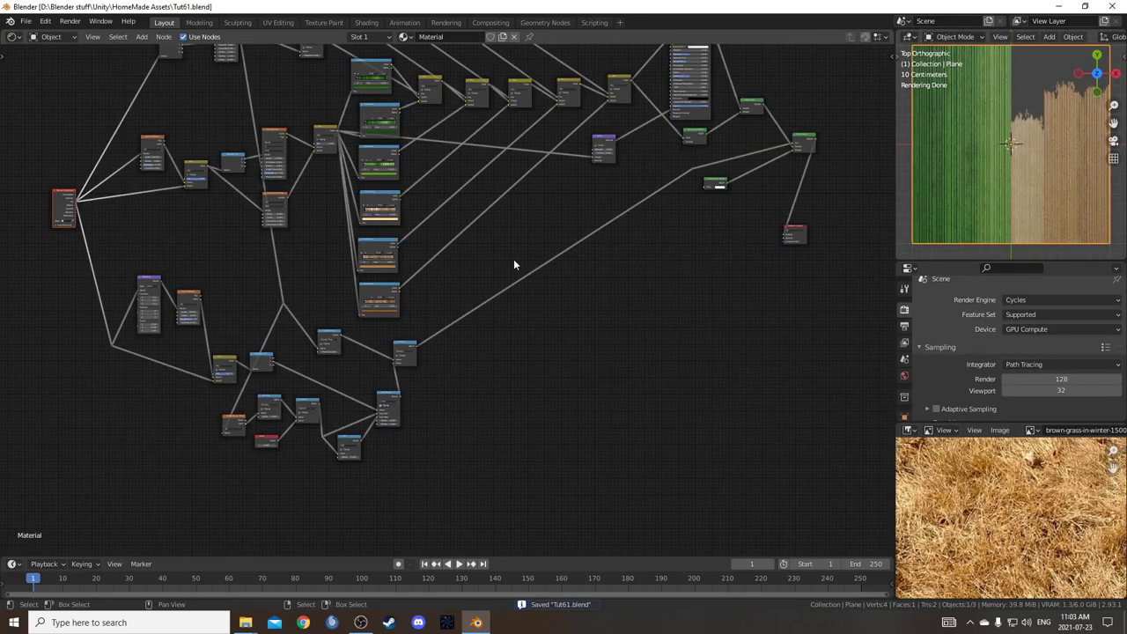
{"action": "middle_click_drag", "start_coordinate": [631, 340], "coordinate": [587, 377]}
{"action": "middle_click_drag", "start_coordinate": [574, 244], "coordinate": [481, 259]}
{"action": "middle_click_drag", "start_coordinate": [414, 314], "coordinate": [582, 307]}
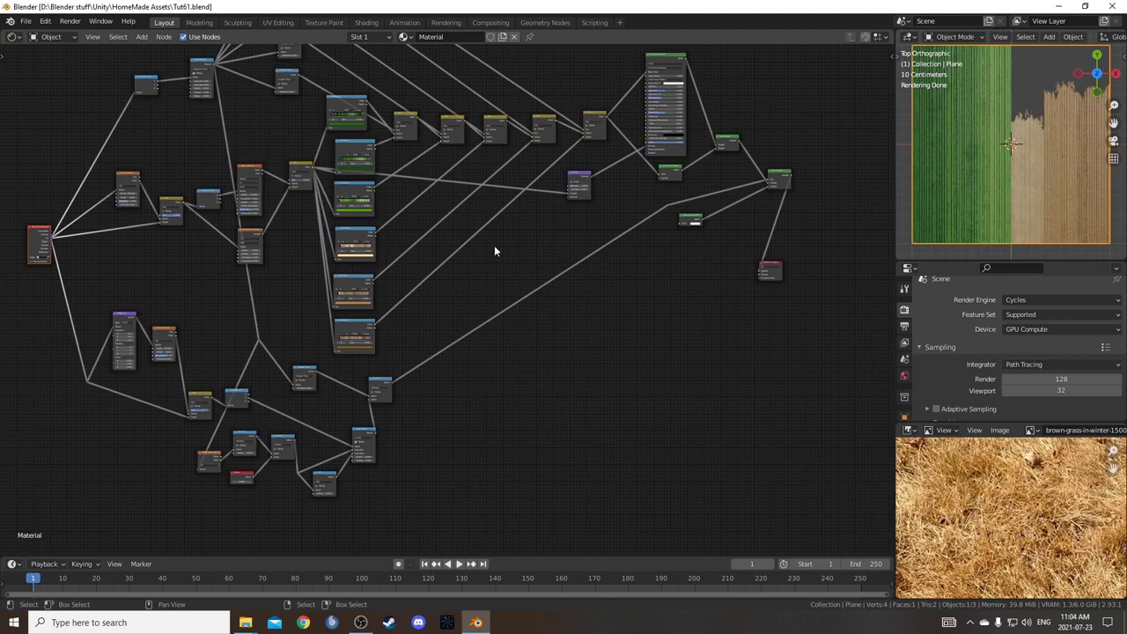
{"action": "middle_click_drag", "start_coordinate": [535, 251], "coordinate": [479, 301]}
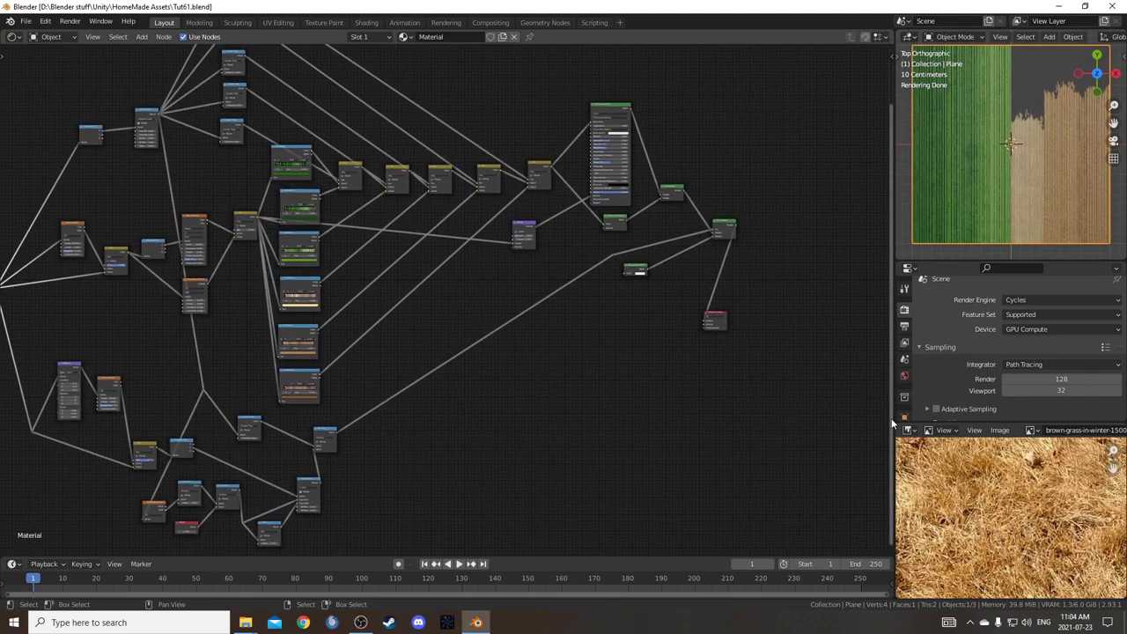
Split the Shader Editor area vertically and make the new area a 3D Viewport.
{"action": "left_click_drag", "start_coordinate": [895, 422], "coordinate": [904, 479]}
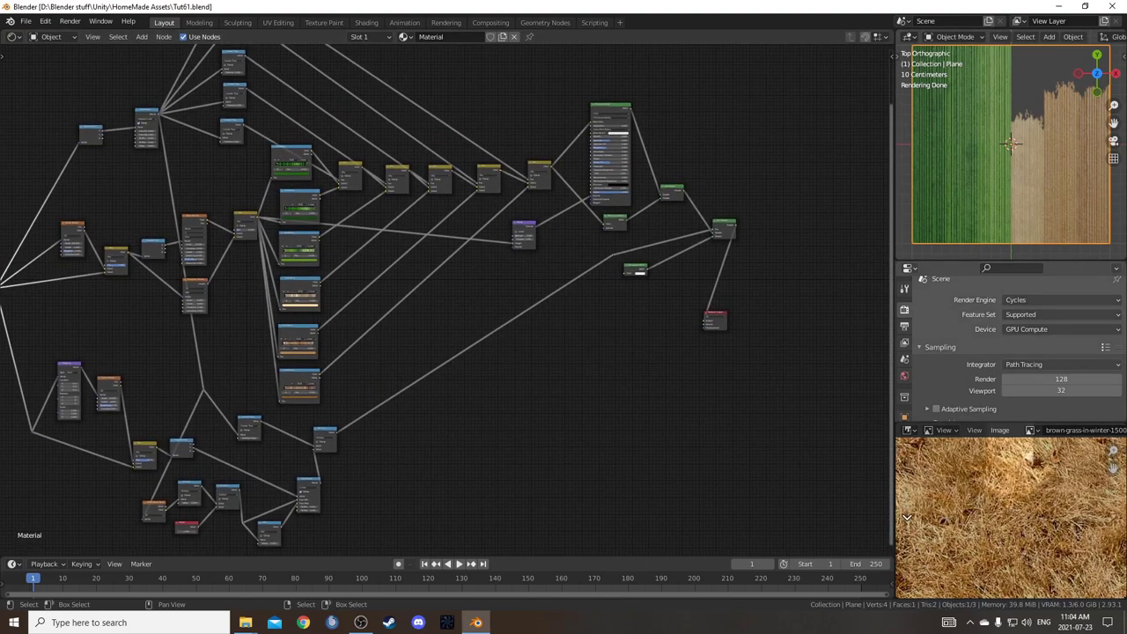
{"action": "left_click_drag", "start_coordinate": [906, 517], "coordinate": [907, 518]}
{"action": "left_click_drag", "start_coordinate": [889, 36], "coordinate": [325, 39]}
{"action": "left_click", "coordinate": [335, 36]}
{"action": "left_click", "coordinate": [361, 70]}
Move the plane and the light together along the X axis away from the origin, and frame the plane in the rendered viewport.
{"action": "middle_click_drag", "start_coordinate": [690, 261], "coordinate": [642, 318]}
{"action": "left_click", "coordinate": [642, 318], "text": "shift"}
{"action": "middle_click_drag", "start_coordinate": [716, 383], "coordinate": [659, 221], "text": "shift"}
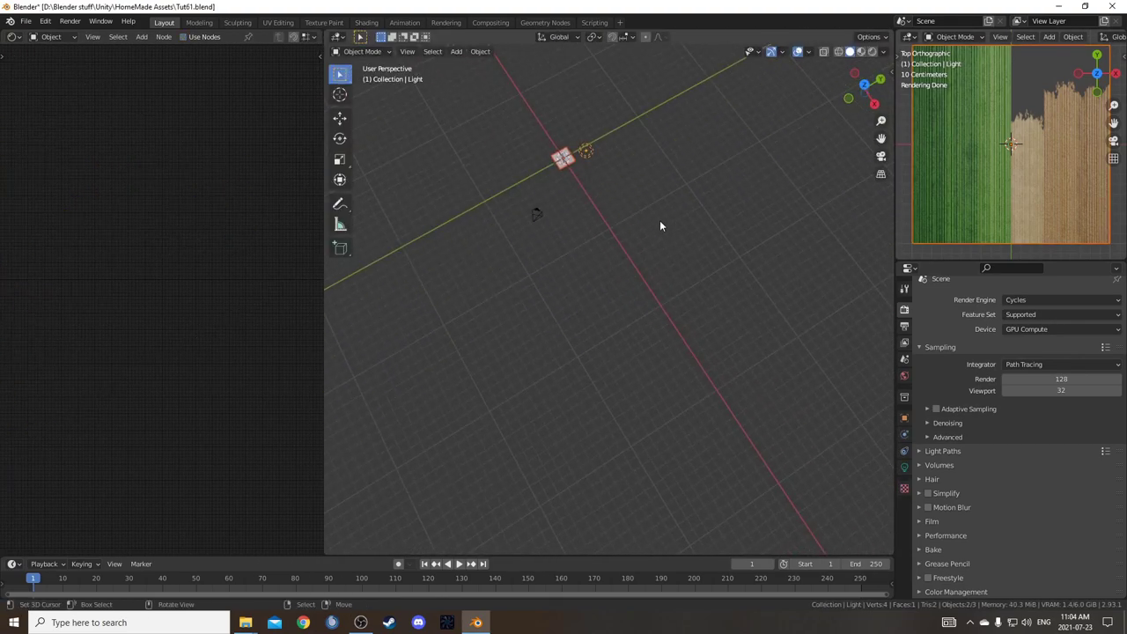
{"action": "key", "text": "g"}
{"action": "key", "text": "x"}
{"action": "left_click", "coordinate": [831, 471]}
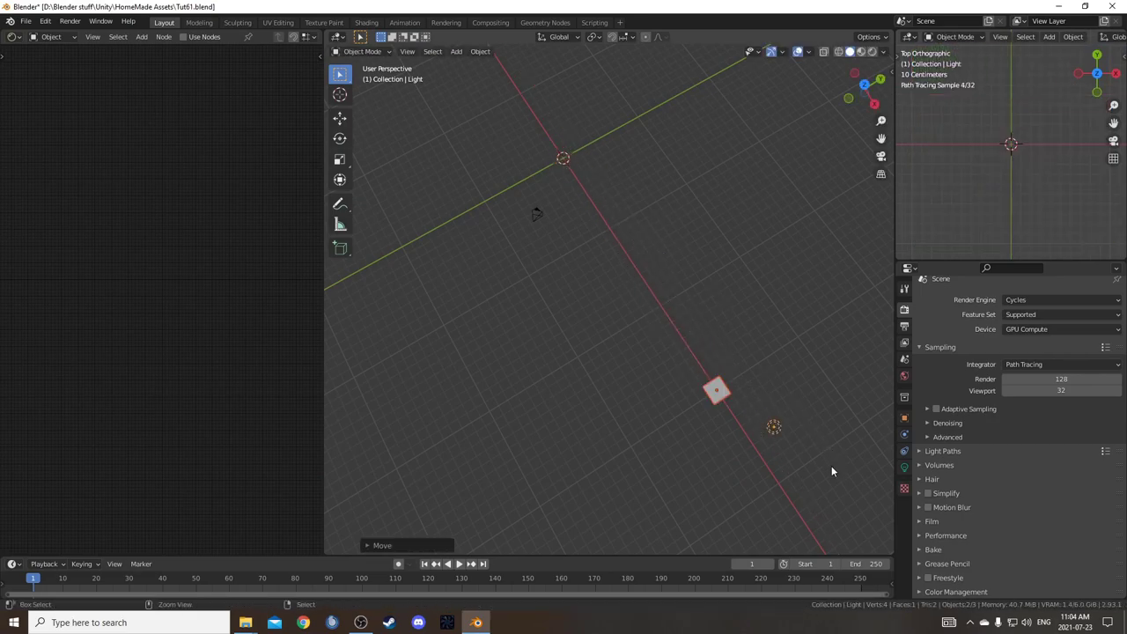
{"action": "left_click", "coordinate": [720, 392]}
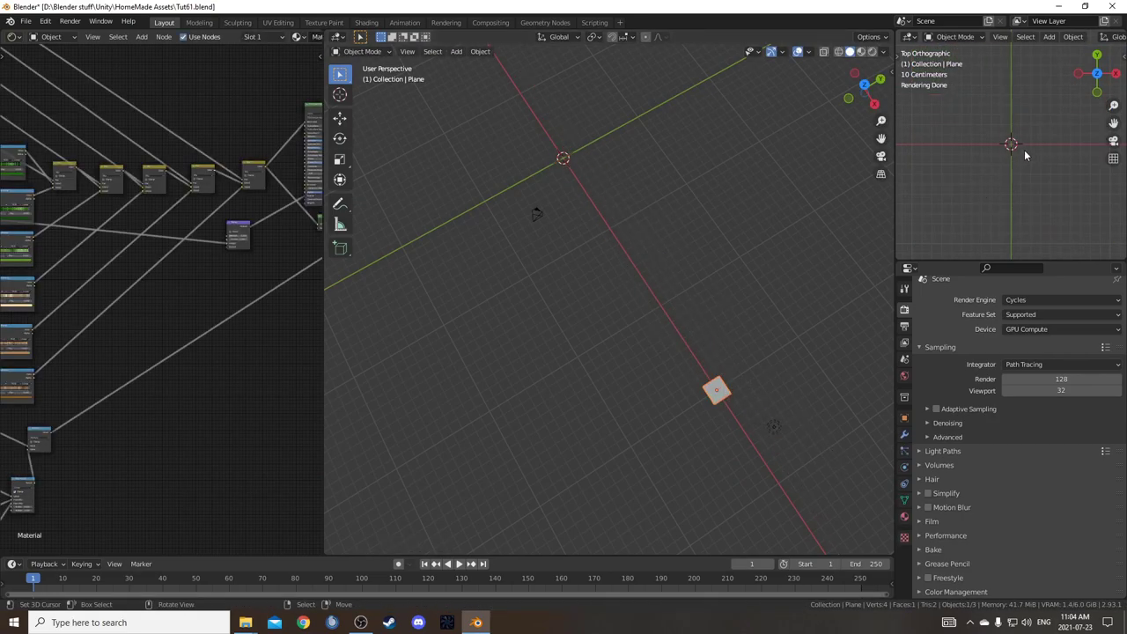
{"action": "key", "text": "KP_Decimal"}
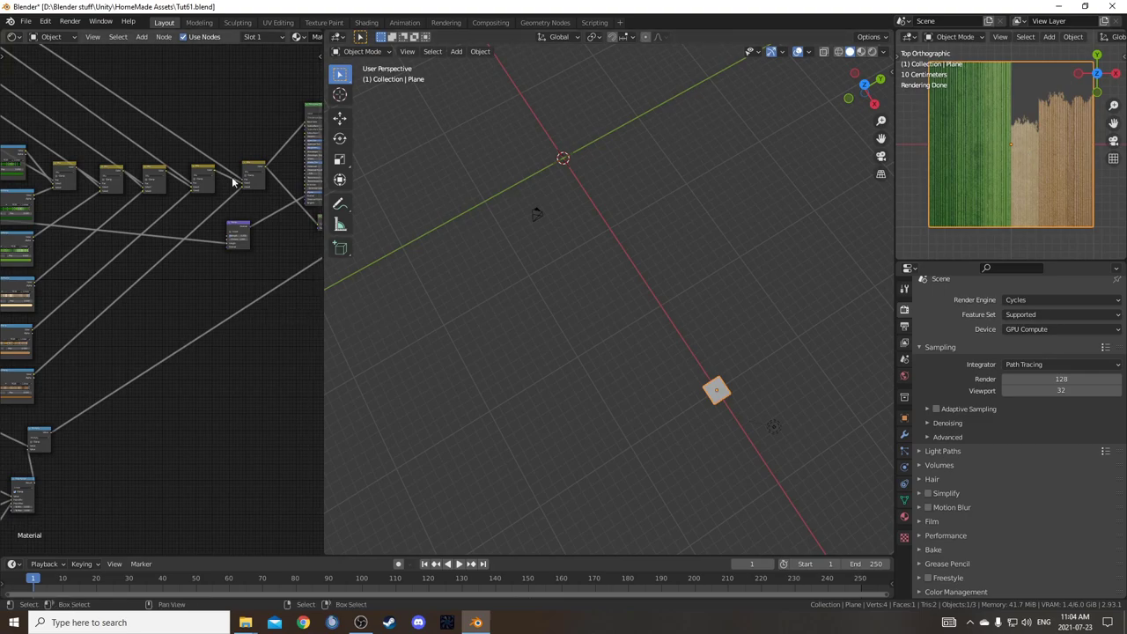
Split the Shader Editor area horizontally and switch the new area to the UV Editor.
{"action": "left_click_drag", "start_coordinate": [1, 29], "coordinate": [1, 195]}
{"action": "left_click", "coordinate": [13, 37]}
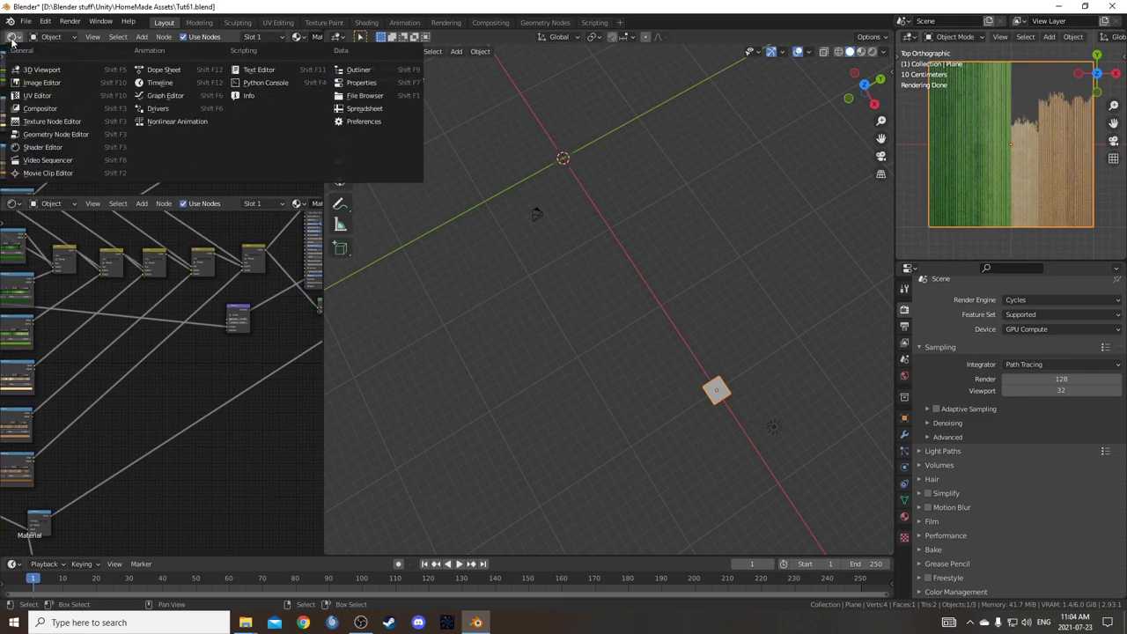
{"action": "left_click", "coordinate": [53, 92]}
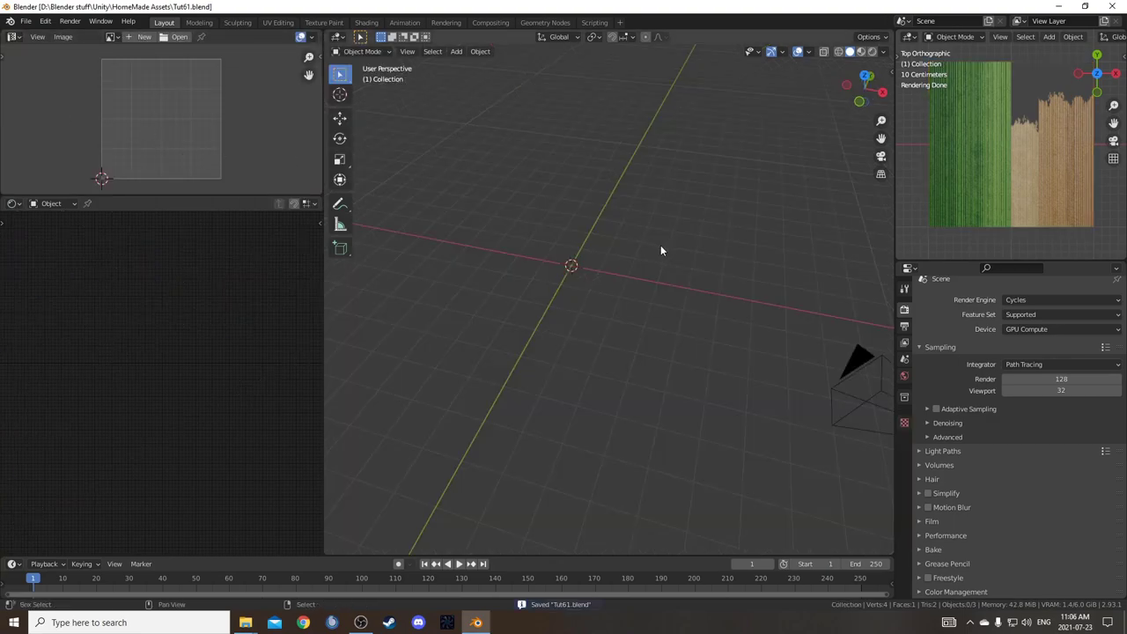
Add a plane at the origin and rotate it 90° around the X axis so it stands upright.
{"action": "key", "text": "shift+a"}
{"action": "left_click", "coordinate": [697, 246]}
{"action": "middle_click_drag", "start_coordinate": [627, 322], "coordinate": [606, 309]}
{"action": "key", "text": "r"}
{"action": "key", "text": "x"}
{"action": "key", "text": "9"}
{"action": "key", "text": "0"}
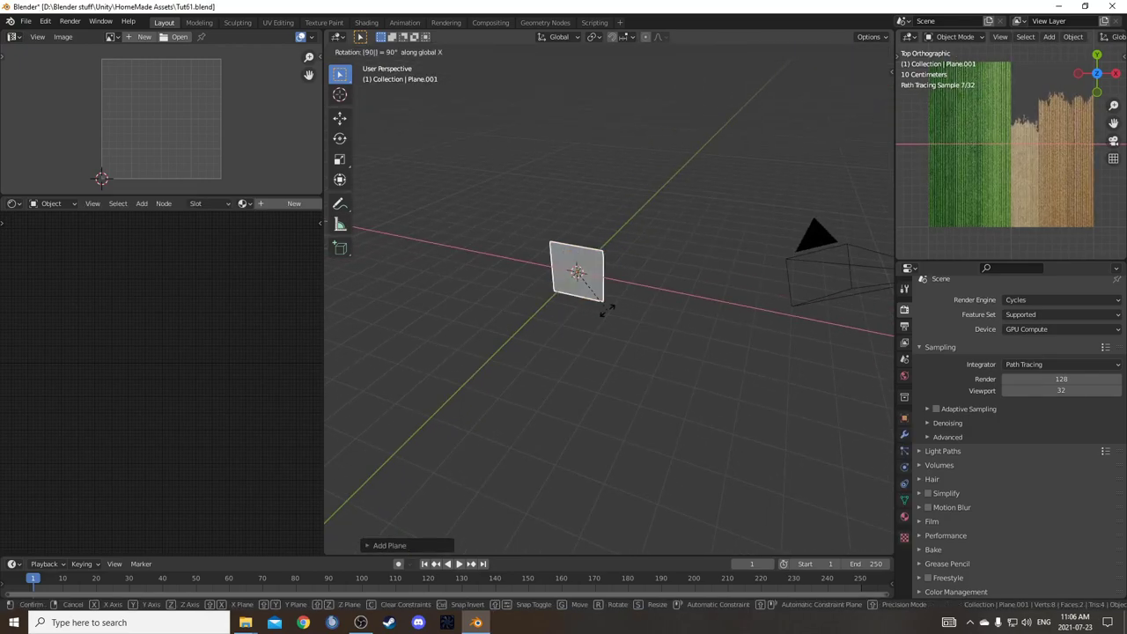
{"action": "key", "text": "Return"}
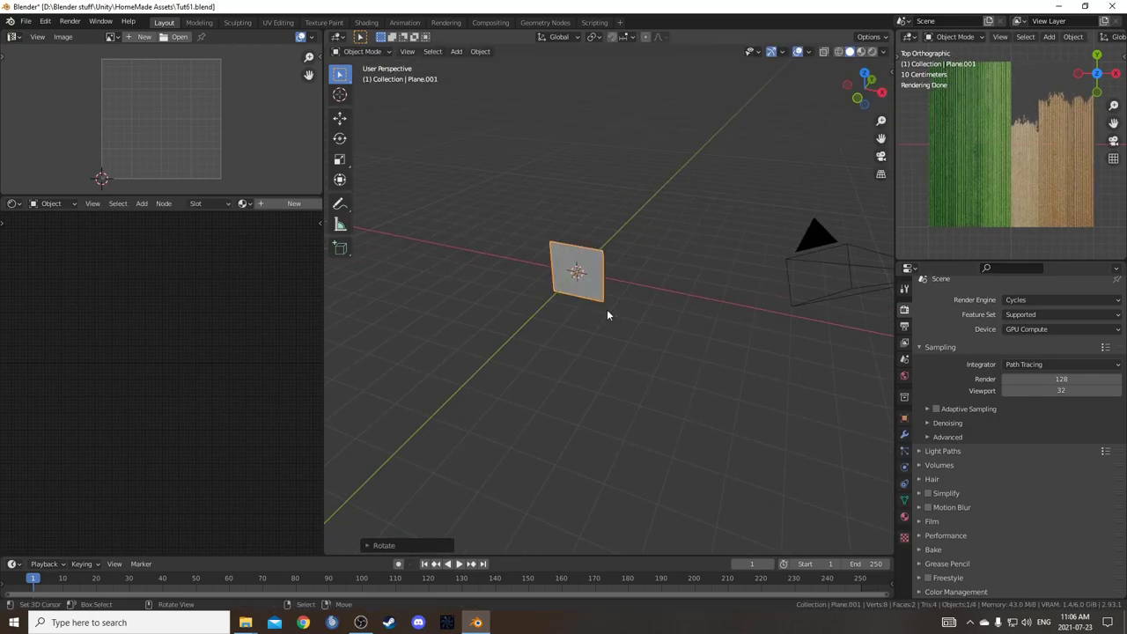
Apply the plane's scale and raise it along Z until its lower edge rests on the ground line.
{"action": "key", "text": "ctrl+a"}
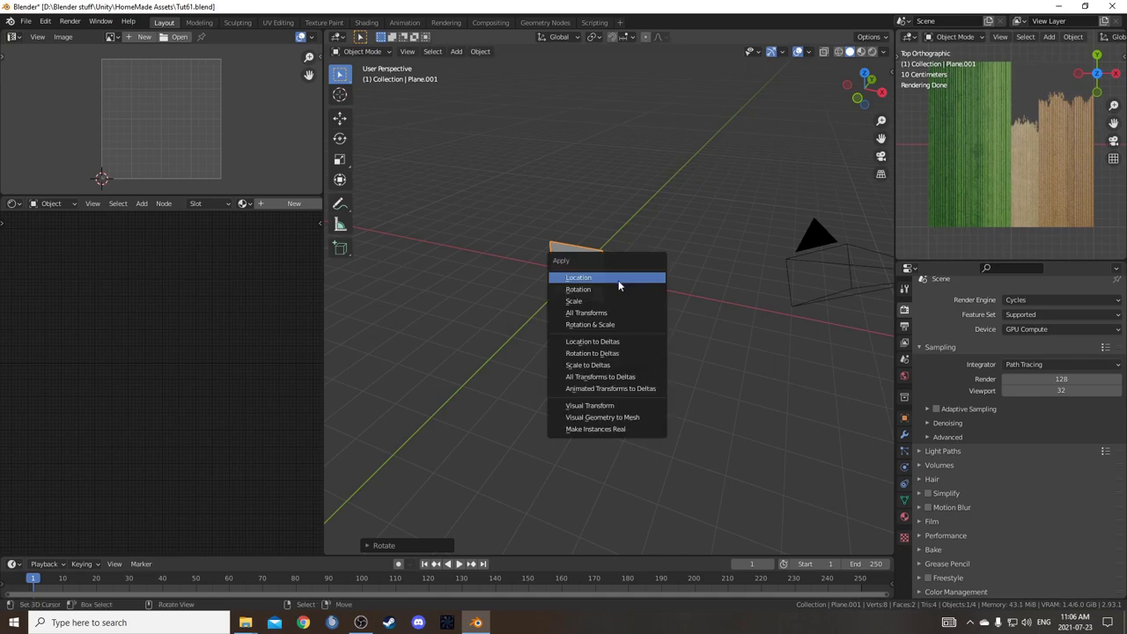
{"action": "left_click", "coordinate": [619, 302]}
{"action": "middle_click_drag", "start_coordinate": [618, 297], "coordinate": [674, 279]}
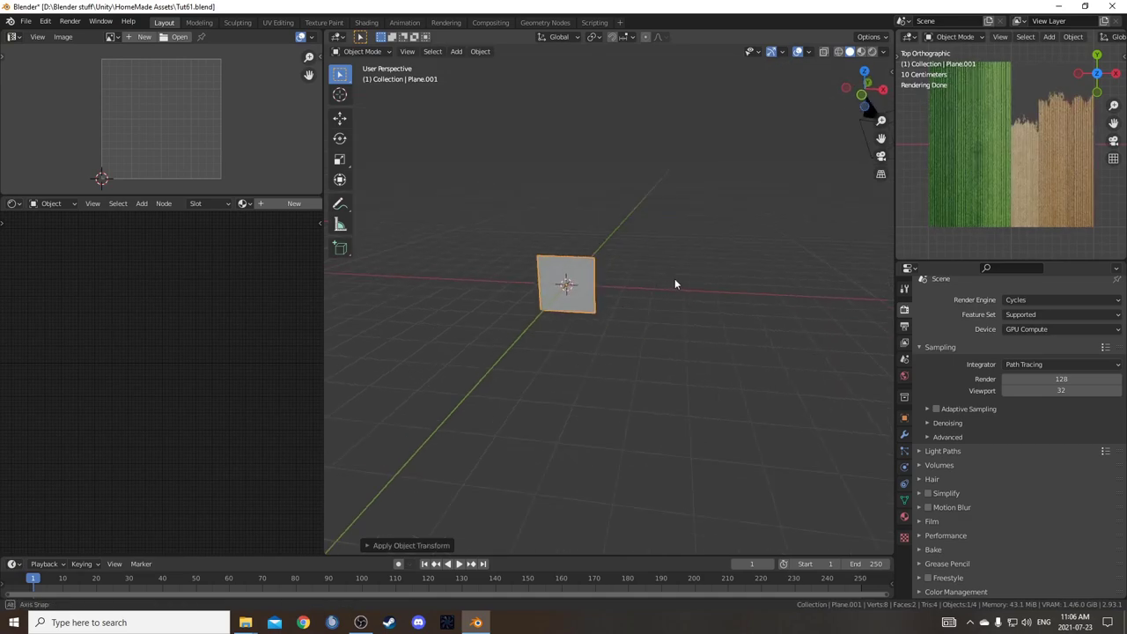
{"action": "key", "text": "g"}
{"action": "key", "text": "z"}
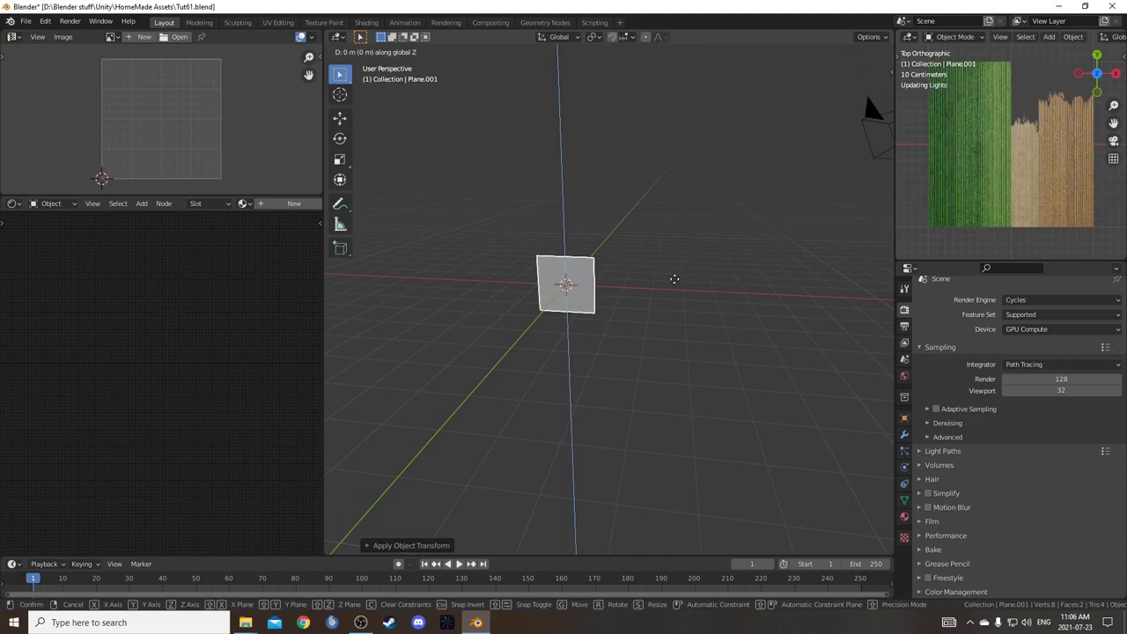
{"action": "left_click", "coordinate": [654, 239]}
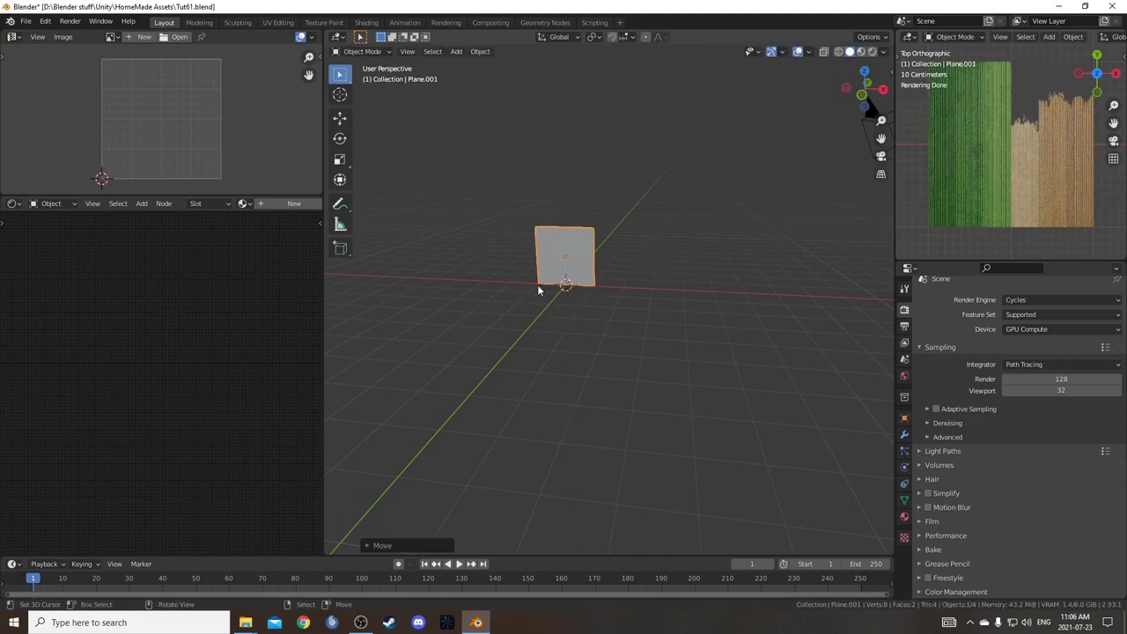
In Edit Mode, scale the plane along X into a narrow vertical strip for a grass blade.
{"action": "middle_click_drag", "start_coordinate": [650, 339], "coordinate": [671, 293], "text": "shift"}
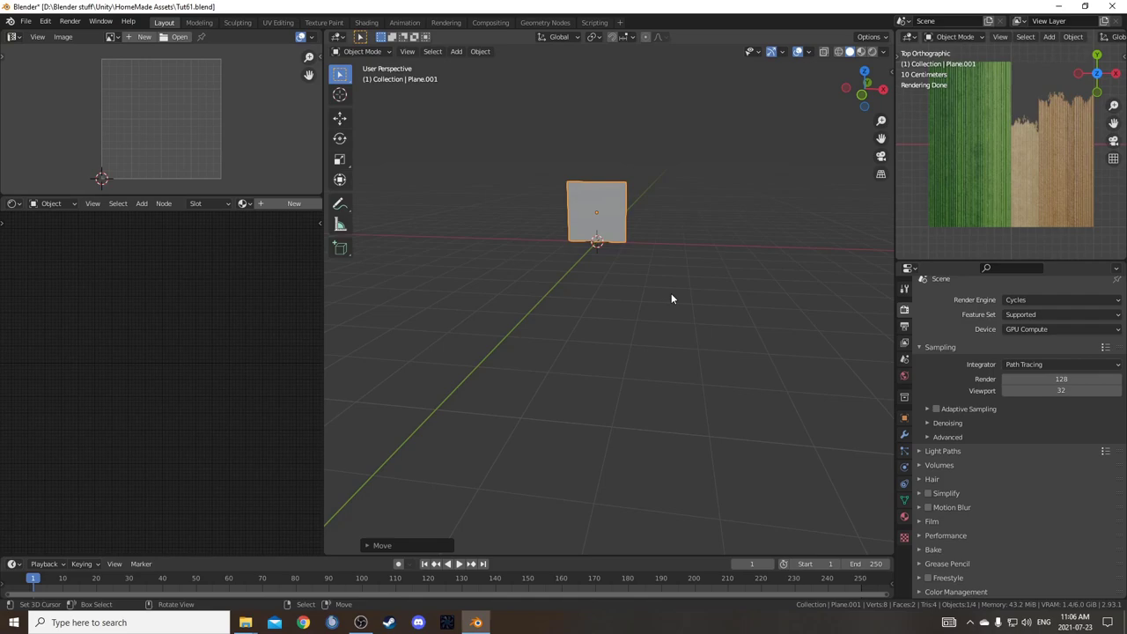
{"action": "key", "text": "KP_1"}
{"action": "scroll", "coordinate": [621, 255], "scroll_direction": "up", "scroll_amount": 4}
{"action": "middle_click_drag", "start_coordinate": [619, 231], "coordinate": [666, 334], "text": "shift"}
{"action": "scroll", "coordinate": [679, 360], "scroll_direction": "up", "scroll_amount": 3}
{"action": "key", "text": "Tab"}
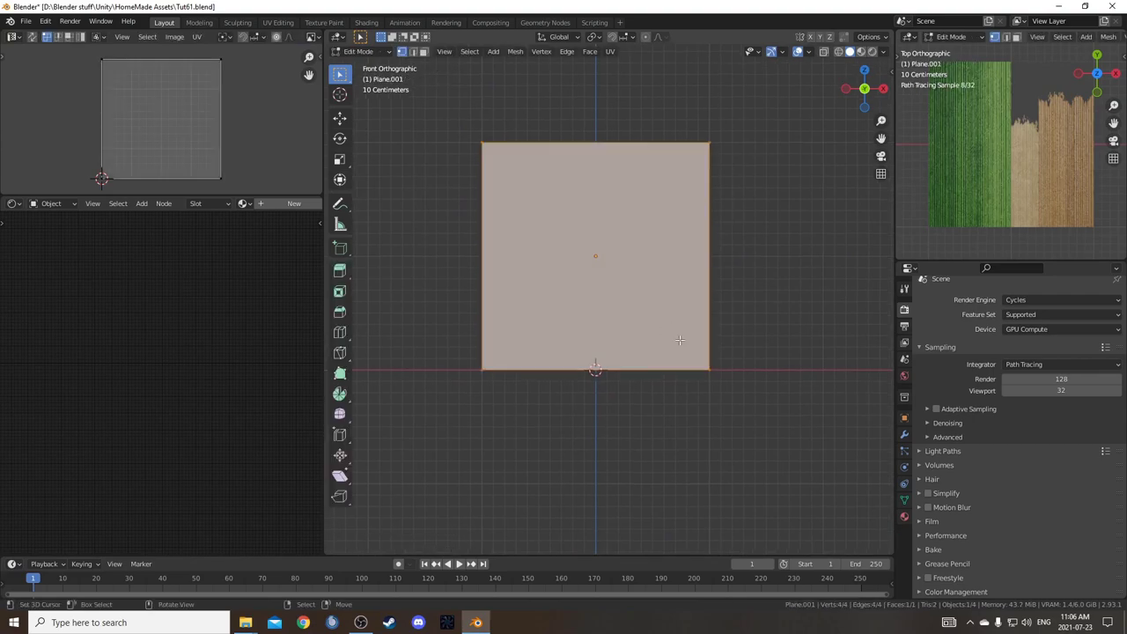
{"action": "key", "text": "s"}
{"action": "key", "text": "x"}
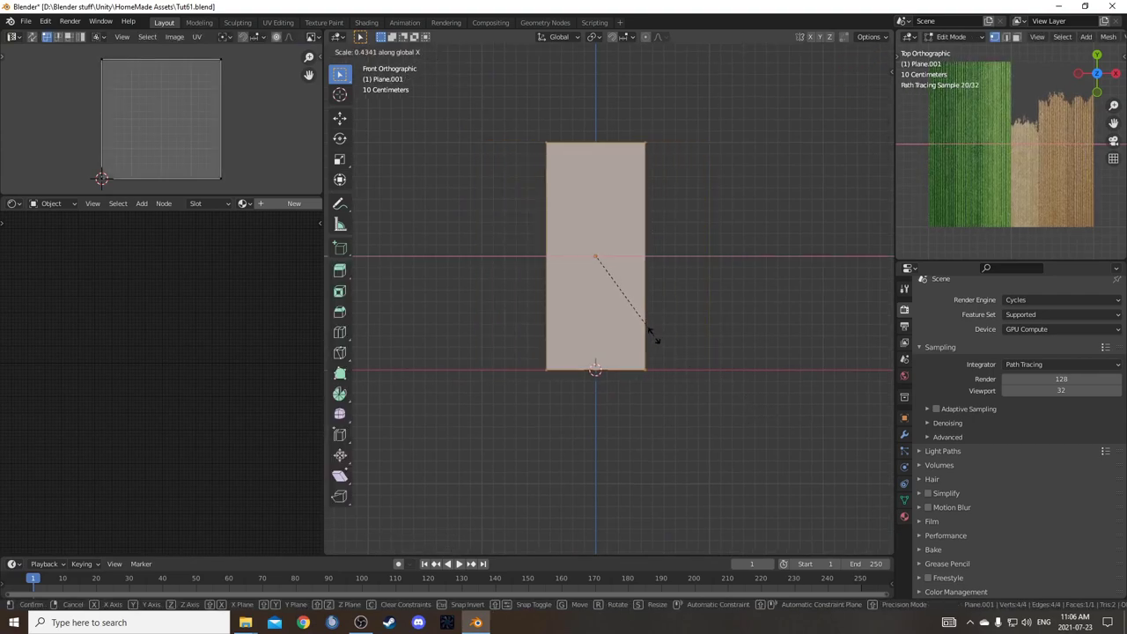
{"action": "left_click", "coordinate": [604, 274]}
Add two evenly spaced horizontal loop cuts across the strip, without sliding them.
{"action": "scroll", "coordinate": [629, 299], "scroll_direction": "up", "scroll_amount": 1}
{"action": "key", "text": "ctrl+r"}
{"action": "scroll", "coordinate": [581, 275], "scroll_direction": "up", "scroll_amount": 1}
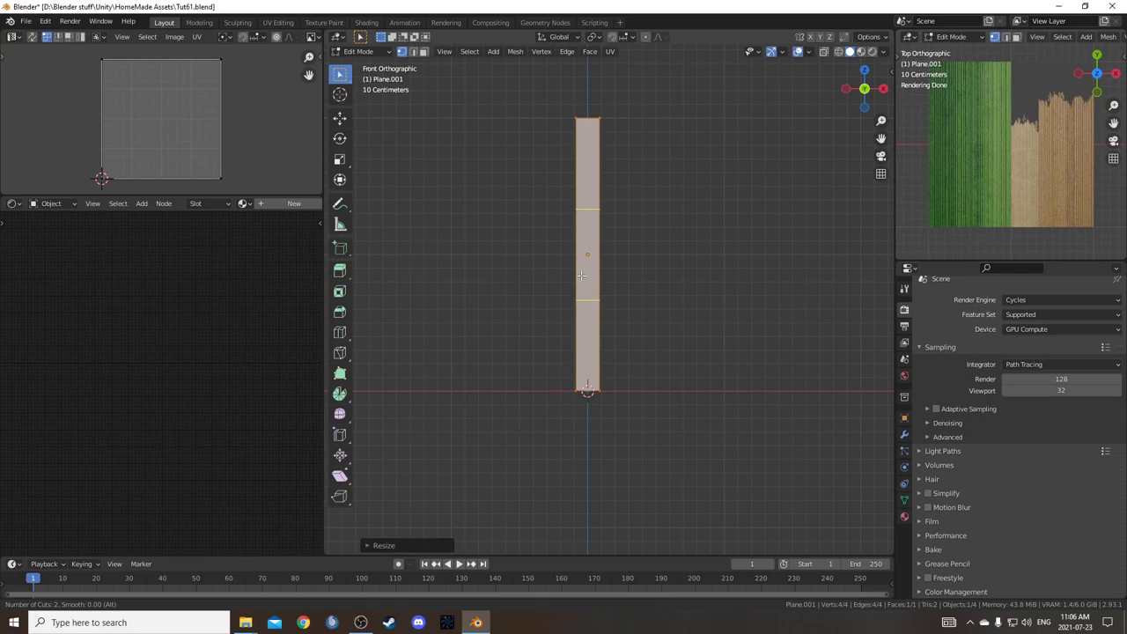
{"action": "left_click", "coordinate": [581, 276]}
{"action": "right_click", "coordinate": [595, 287]}
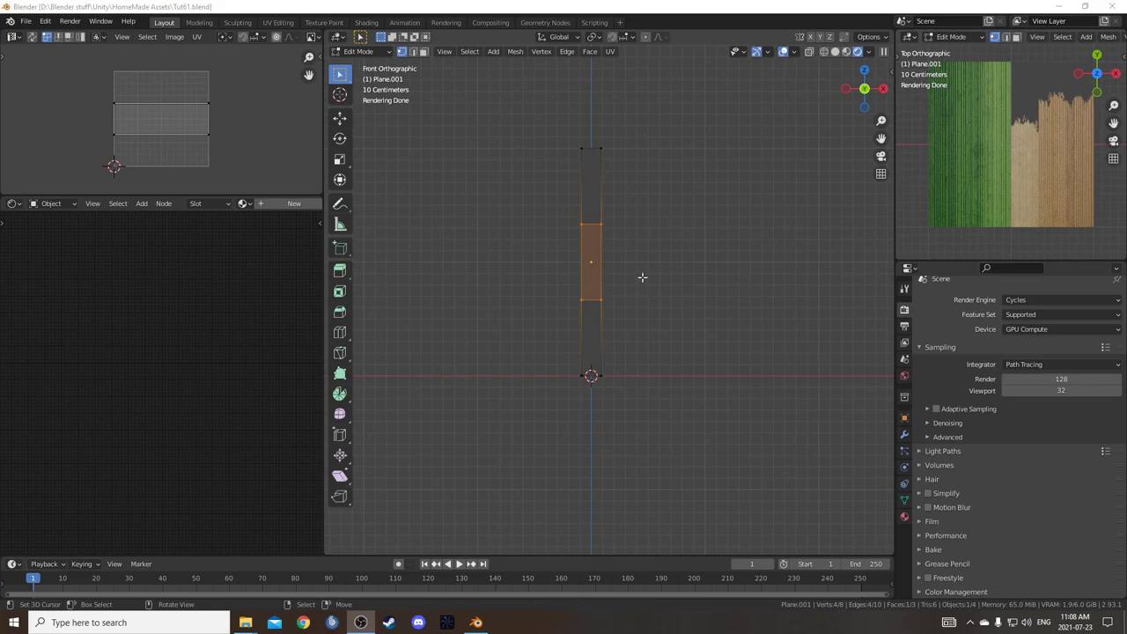
Unwrap the entire strip with Project from View in the front orthographic view.
{"action": "key", "text": "a"}
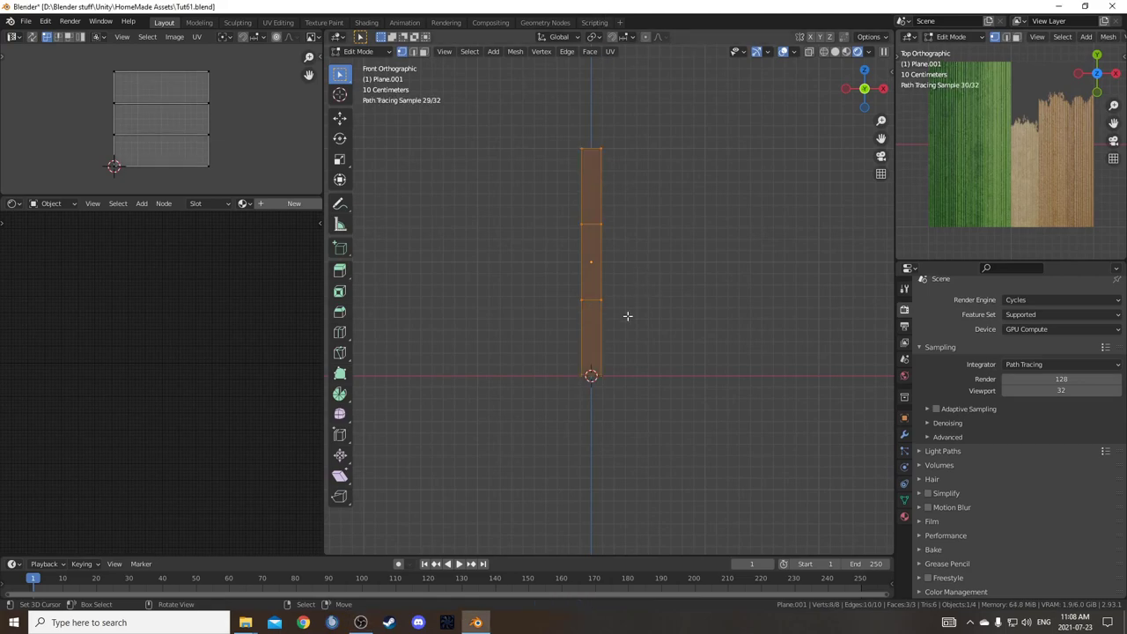
{"action": "key", "text": "u"}
{"action": "left_click", "coordinate": [626, 316]}
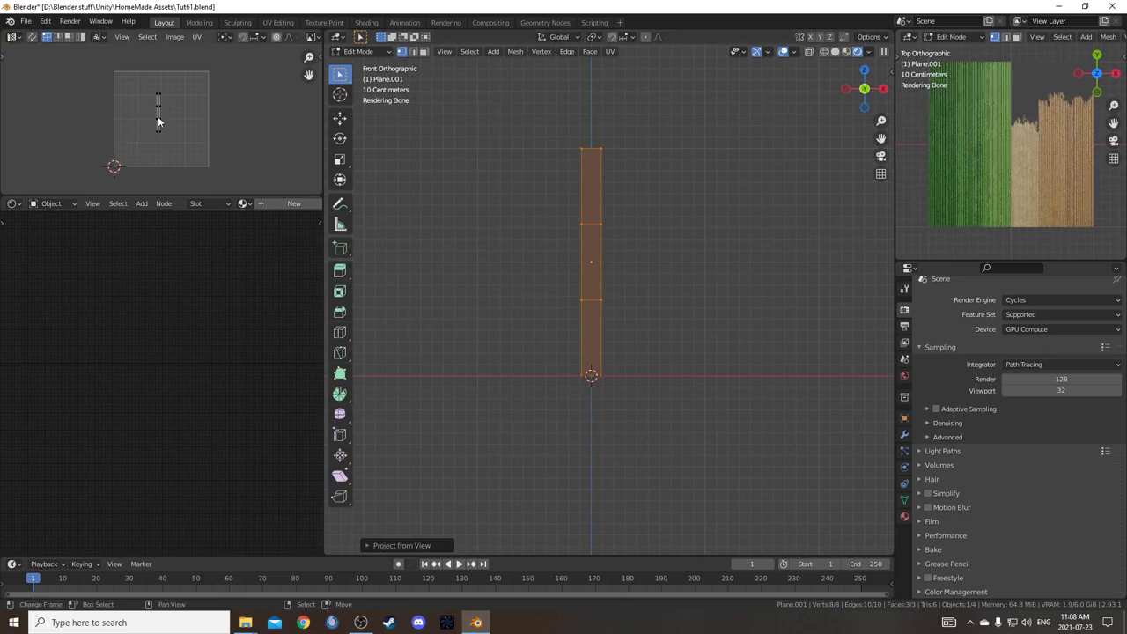
Scale up and move the strip's UV island so it spans nearly the full height of the UV square.
{"action": "scroll", "coordinate": [160, 120], "scroll_direction": "up", "scroll_amount": 2}
{"action": "middle_click_drag", "start_coordinate": [163, 124], "coordinate": [179, 121]}
{"action": "scroll", "coordinate": [185, 118], "scroll_direction": "down", "scroll_amount": 2}
{"action": "key", "text": "a"}
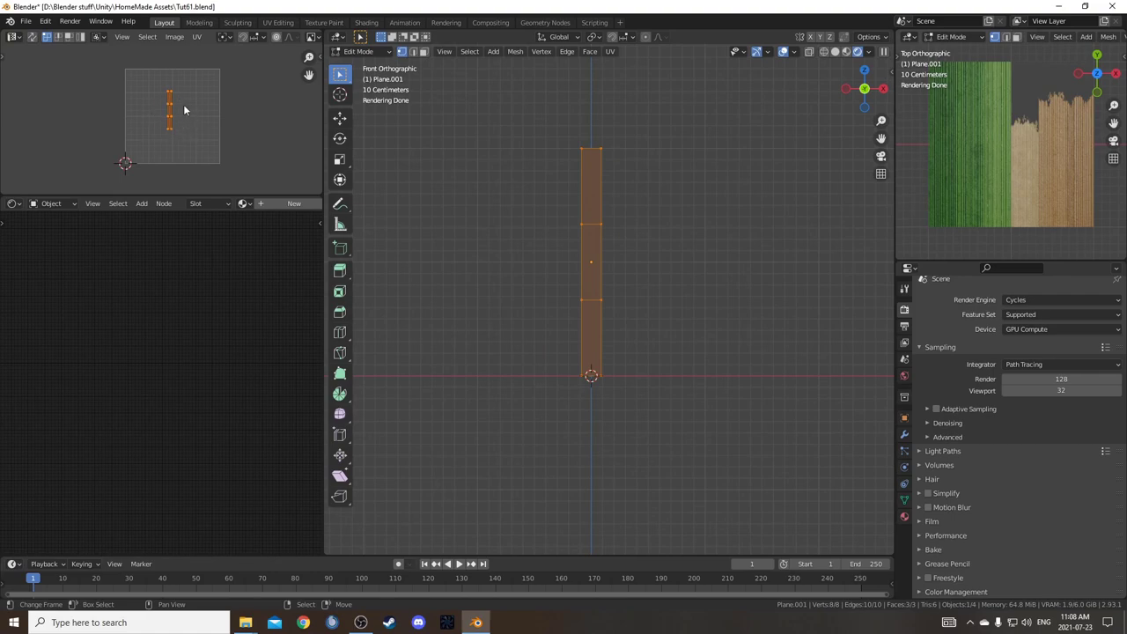
{"action": "key", "text": "s"}
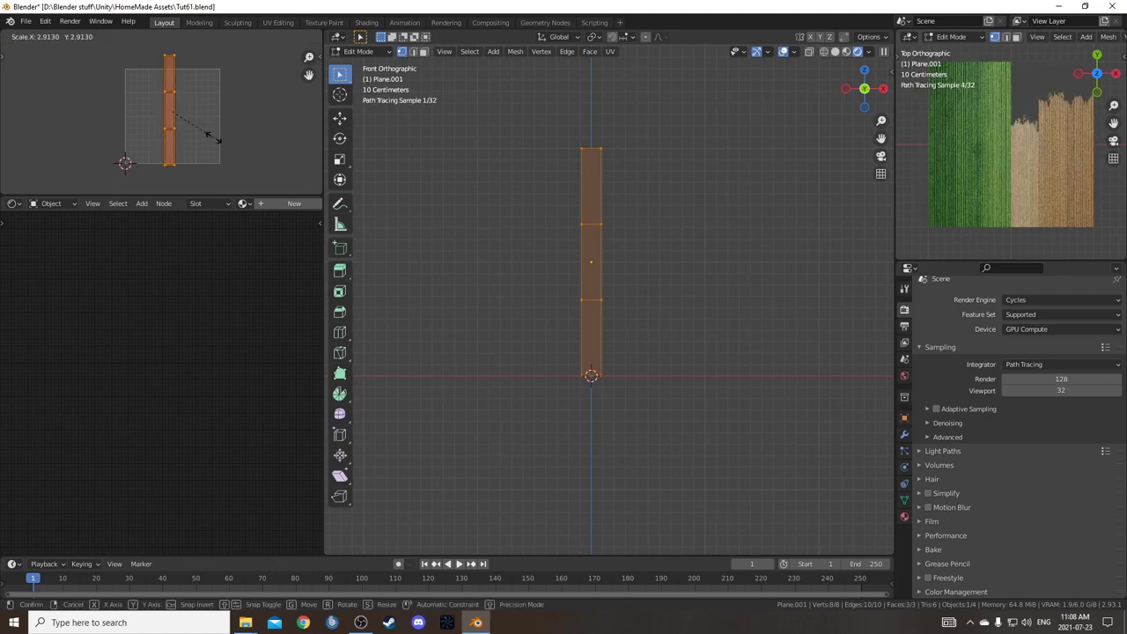
{"action": "left_click", "coordinate": [205, 132]}
{"action": "key", "text": "g"}
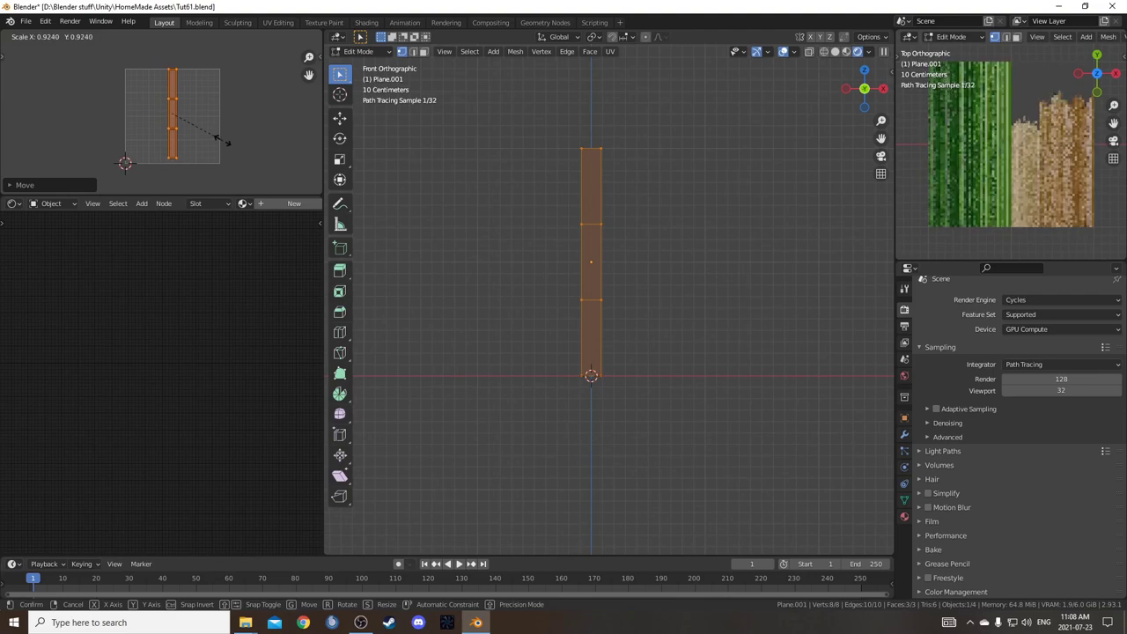
{"action": "left_click", "coordinate": [223, 142]}
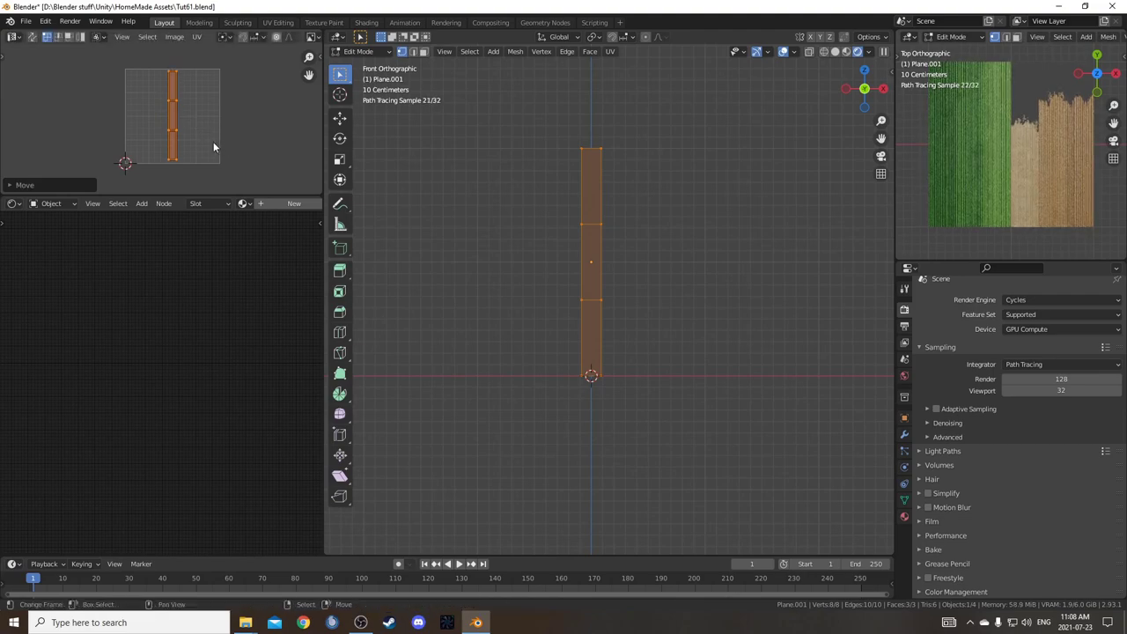
Assign the existing grass material to the strip and rename the material Grass Texture.
{"action": "left_click", "coordinate": [244, 204]}
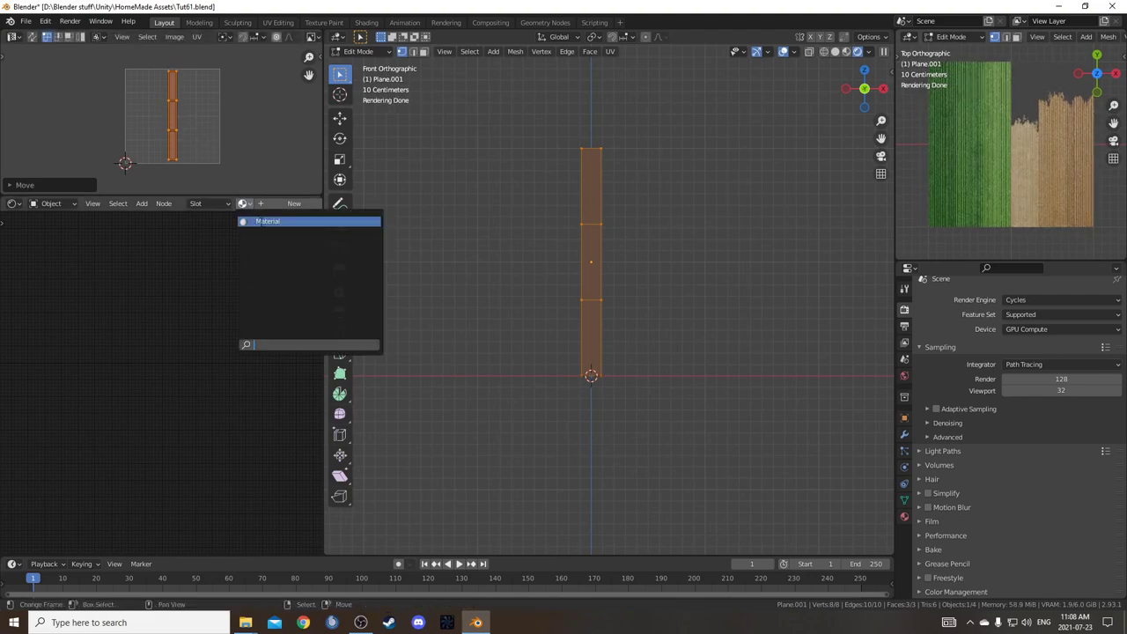
{"action": "left_click", "coordinate": [260, 221]}
{"action": "scroll", "coordinate": [251, 203], "scroll_direction": "down", "scroll_amount": 4}
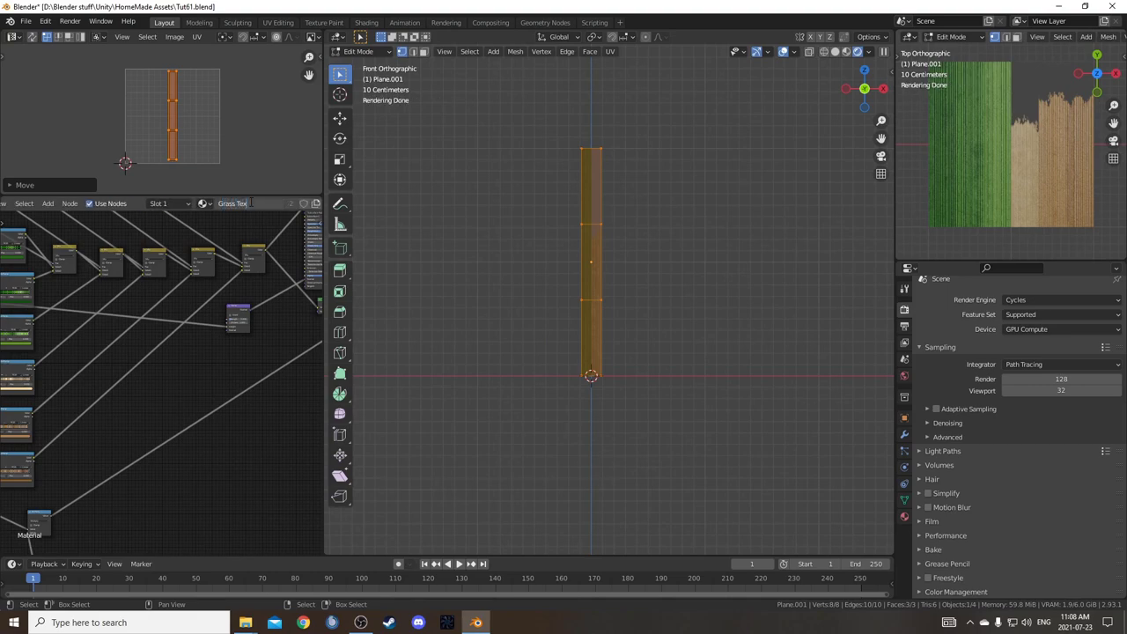
{"action": "key", "text": "Return"}
Enlarge the UV Editor by lowering its border with the Shader Editor.
{"action": "scroll", "coordinate": [847, 335], "scroll_direction": "up", "scroll_amount": 2}
{"action": "scroll", "coordinate": [146, 146], "scroll_direction": "up", "scroll_amount": 3}
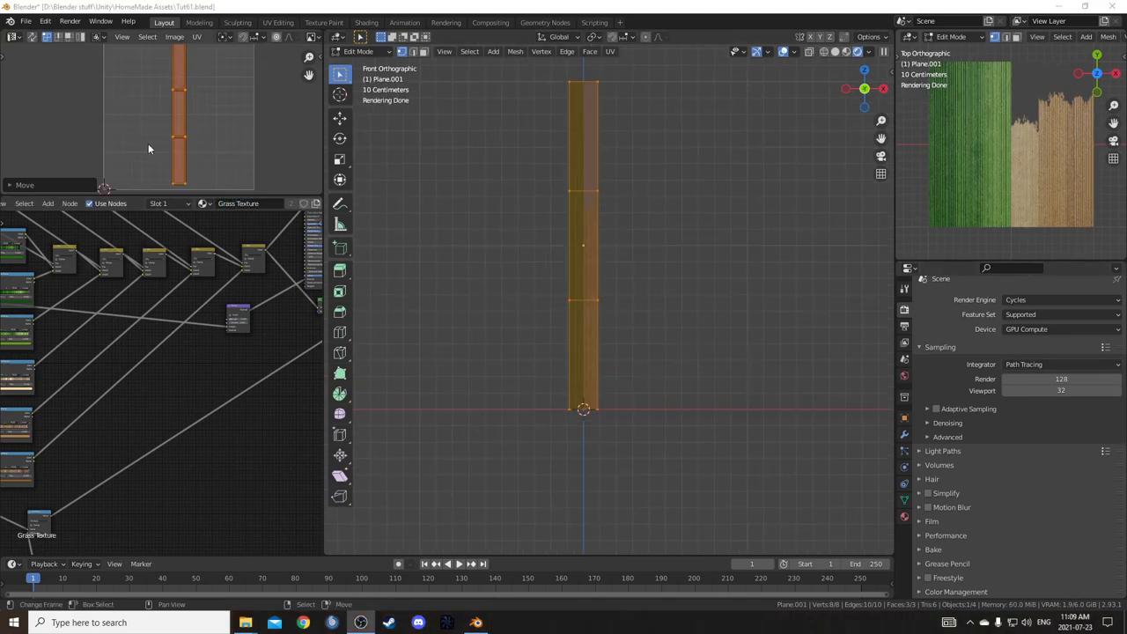
{"action": "left_click_drag", "start_coordinate": [198, 192], "coordinate": [194, 334]}
{"action": "scroll", "coordinate": [192, 265], "scroll_direction": "up", "scroll_amount": 2}
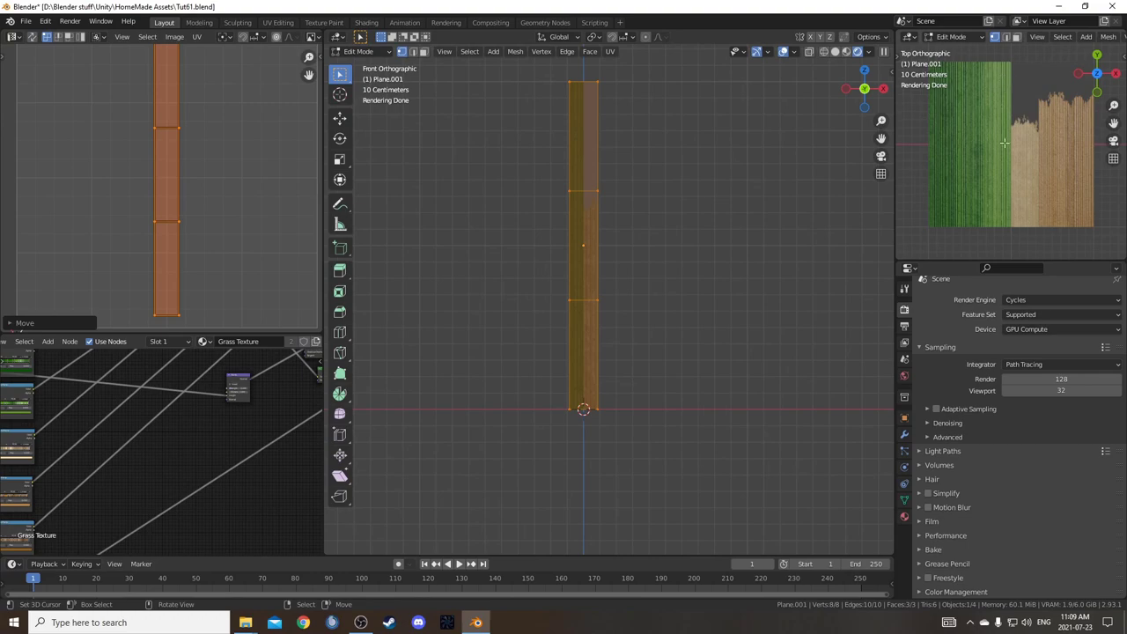
Move the UV island sideways onto the dark green band near the texture's left edge and return to Object Mode.
{"action": "key", "text": "Tab"}
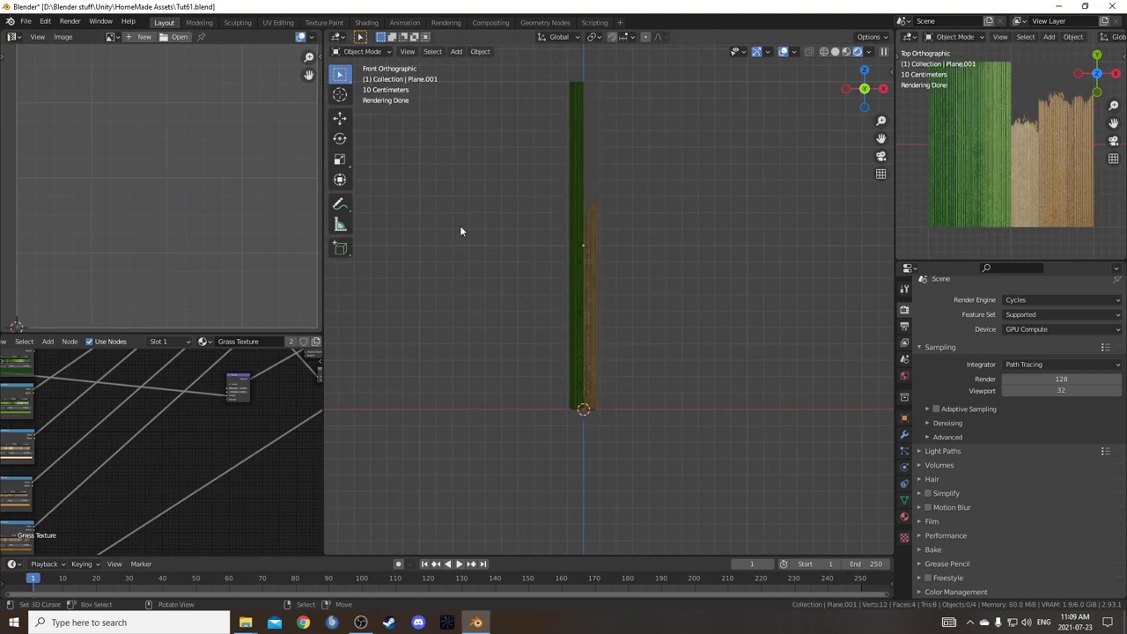
{"action": "key", "text": "Tab"}
{"action": "scroll", "coordinate": [155, 214], "scroll_direction": "down", "scroll_amount": 3}
{"action": "key", "text": "g"}
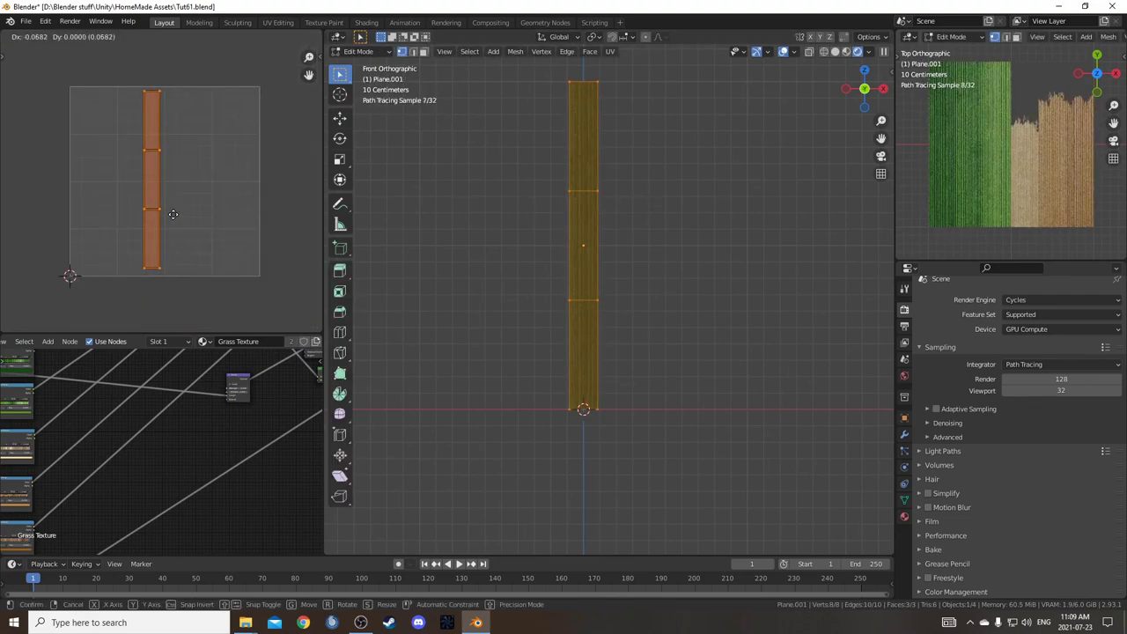
{"action": "left_click", "coordinate": [174, 213]}
{"action": "key", "text": "g"}
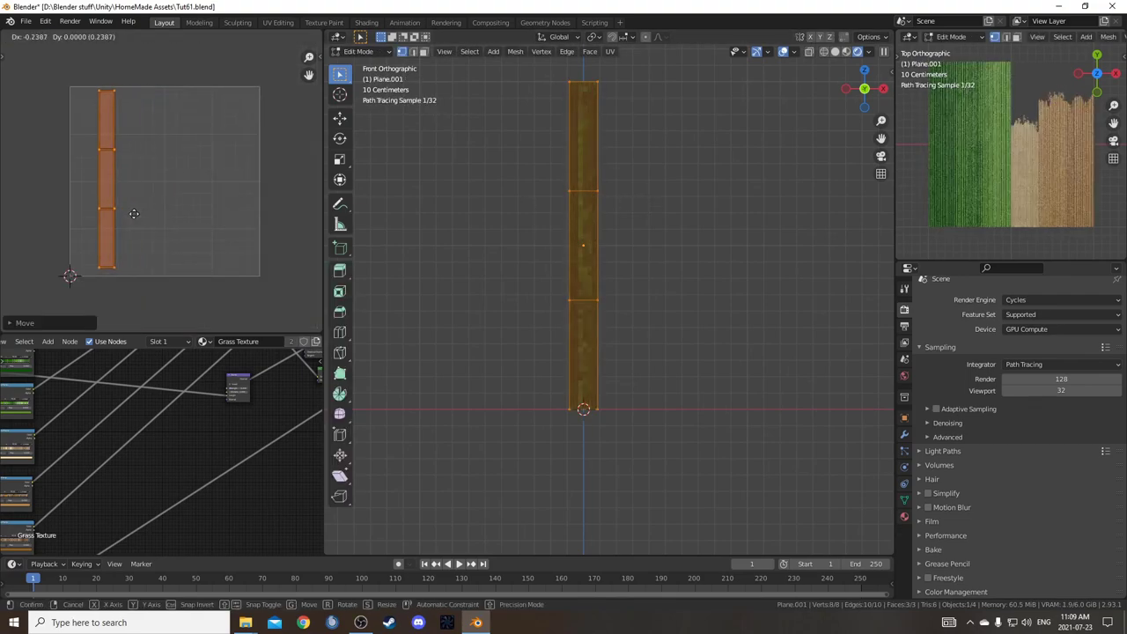
{"action": "left_click", "coordinate": [179, 213]}
{"action": "key", "text": "g"}
{"action": "left_click", "coordinate": [124, 213]}
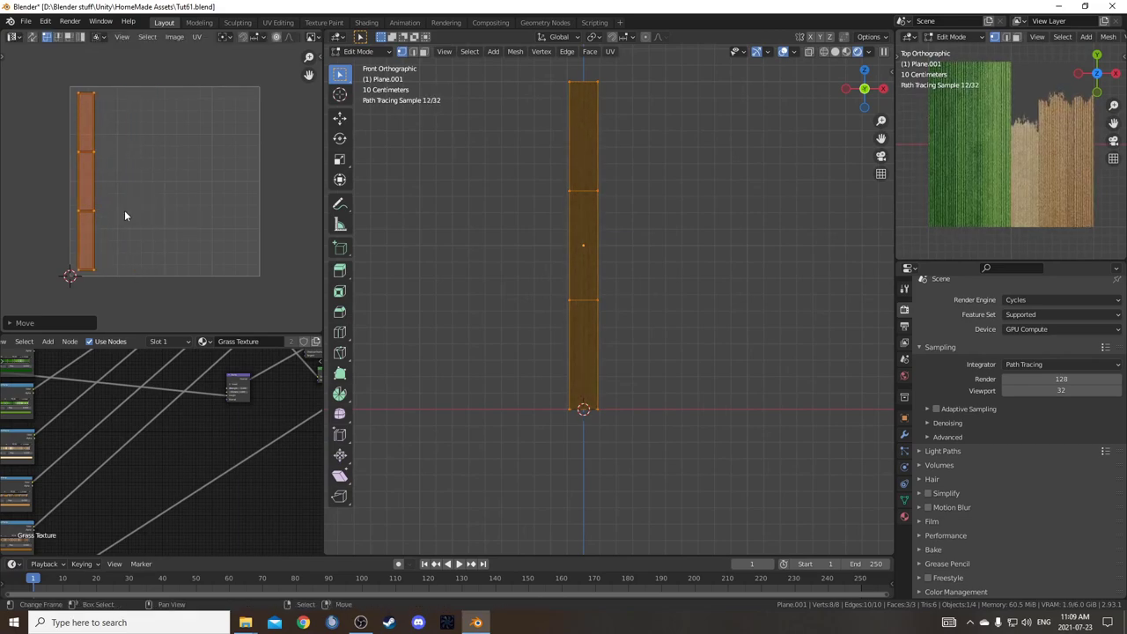
{"action": "key", "text": "Tab"}
Add a point light, raise it above the blade, and offset it along the X axis.
{"action": "middle_click_drag", "start_coordinate": [669, 264], "coordinate": [718, 272]}
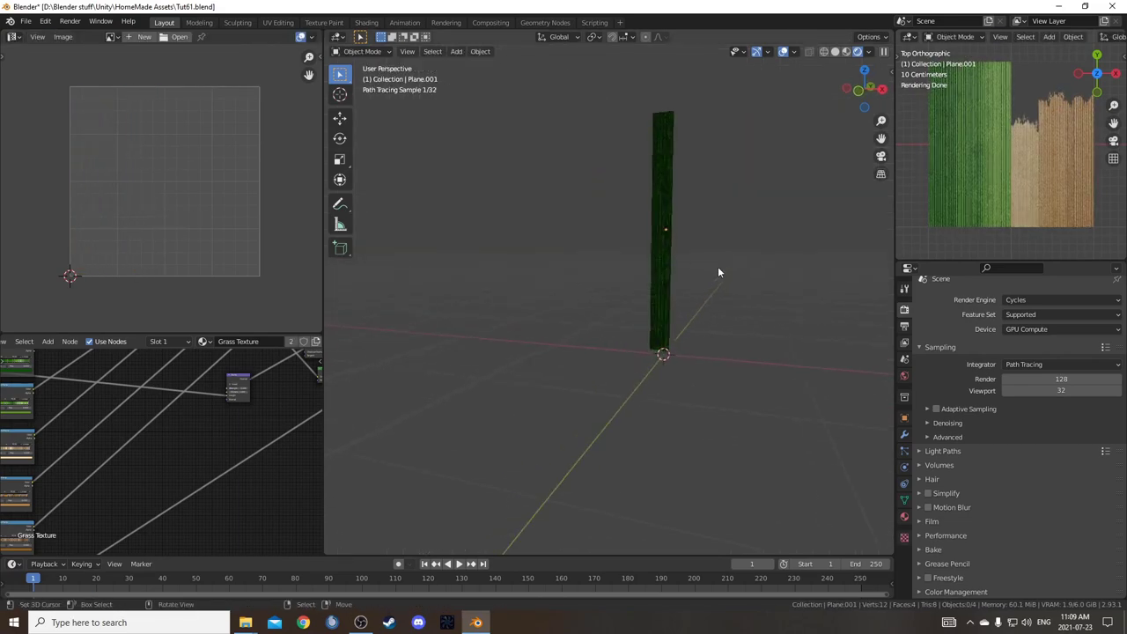
{"action": "scroll", "coordinate": [654, 334], "scroll_direction": "down", "scroll_amount": 4}
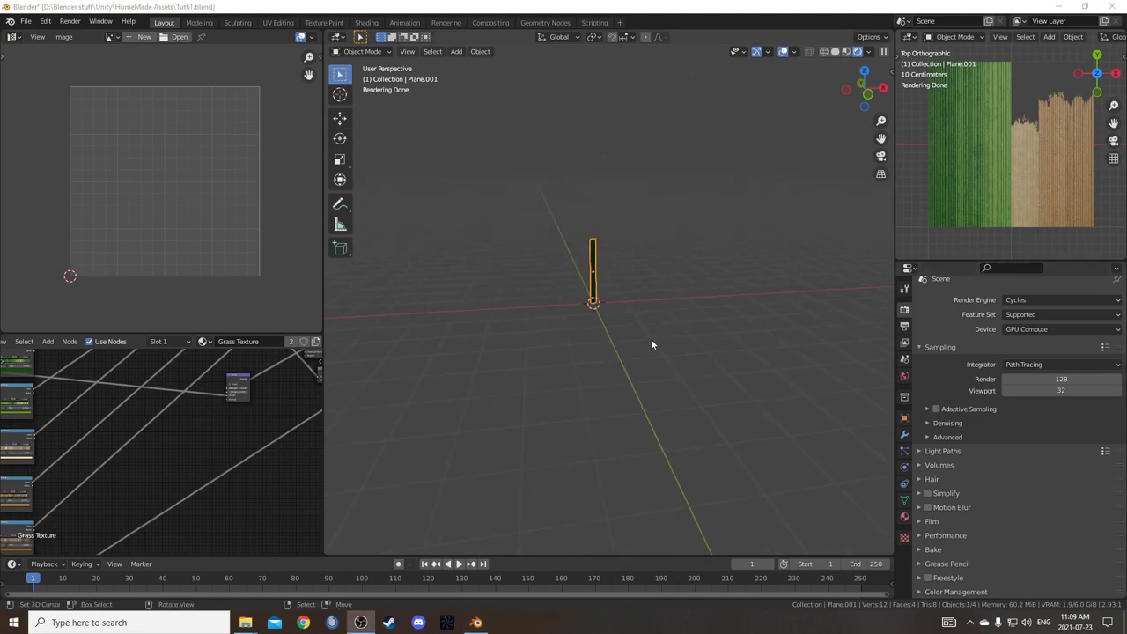
{"action": "key", "text": "shift+a"}
{"action": "mouse_move", "coordinate": [638, 371]}
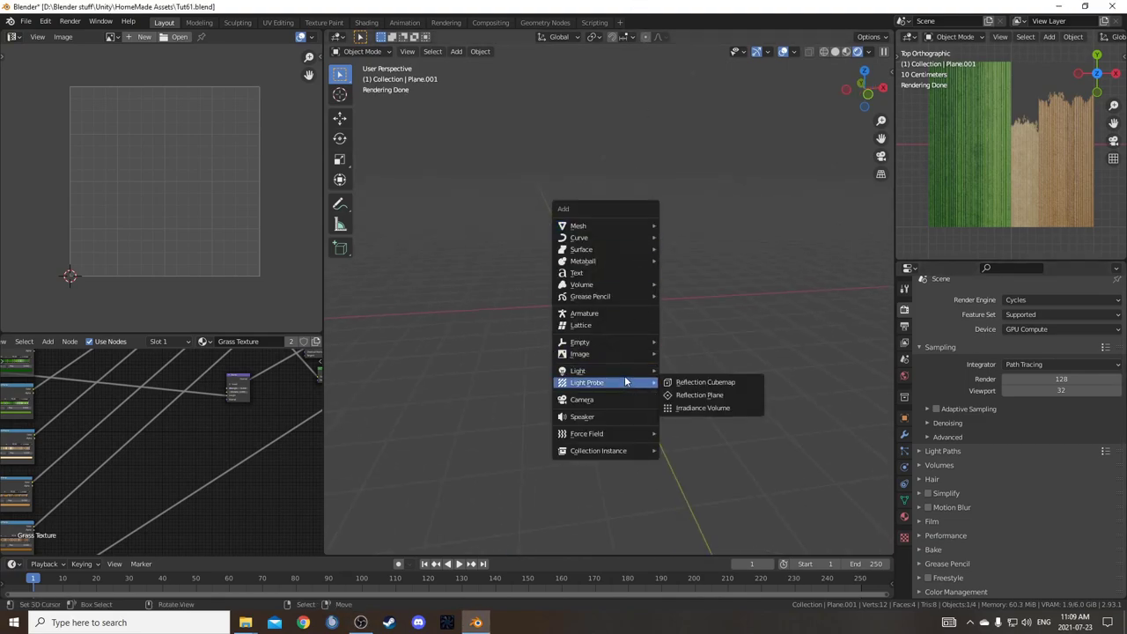
{"action": "left_click", "coordinate": [695, 371]}
{"action": "middle_click_drag", "start_coordinate": [694, 372], "coordinate": [684, 360]}
{"action": "key", "text": "g"}
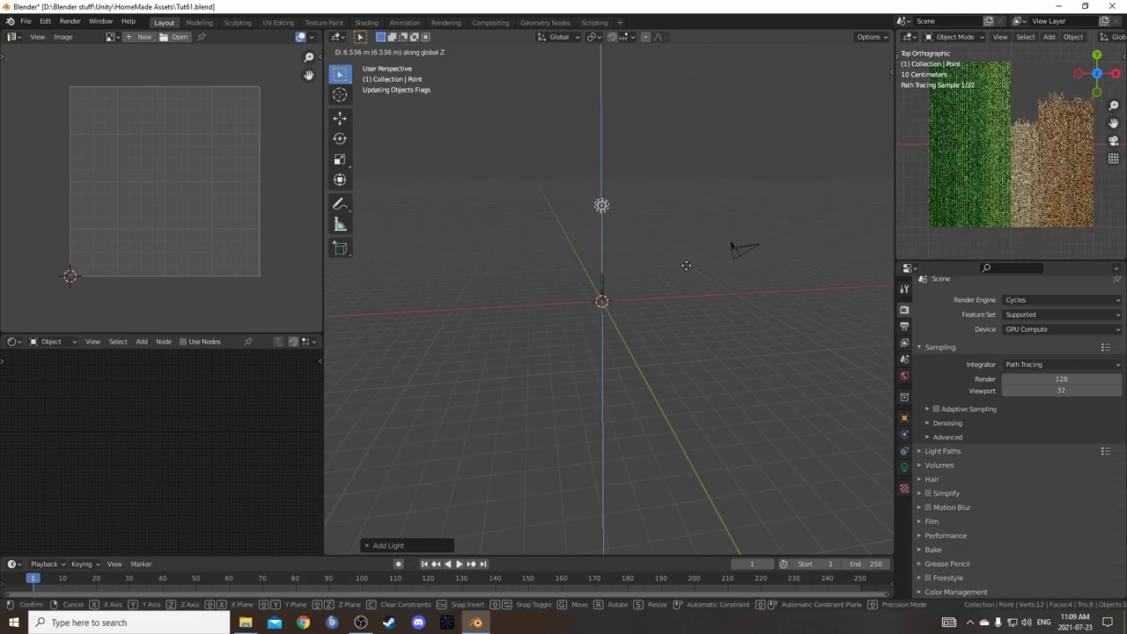
{"action": "left_click", "coordinate": [730, 276]}
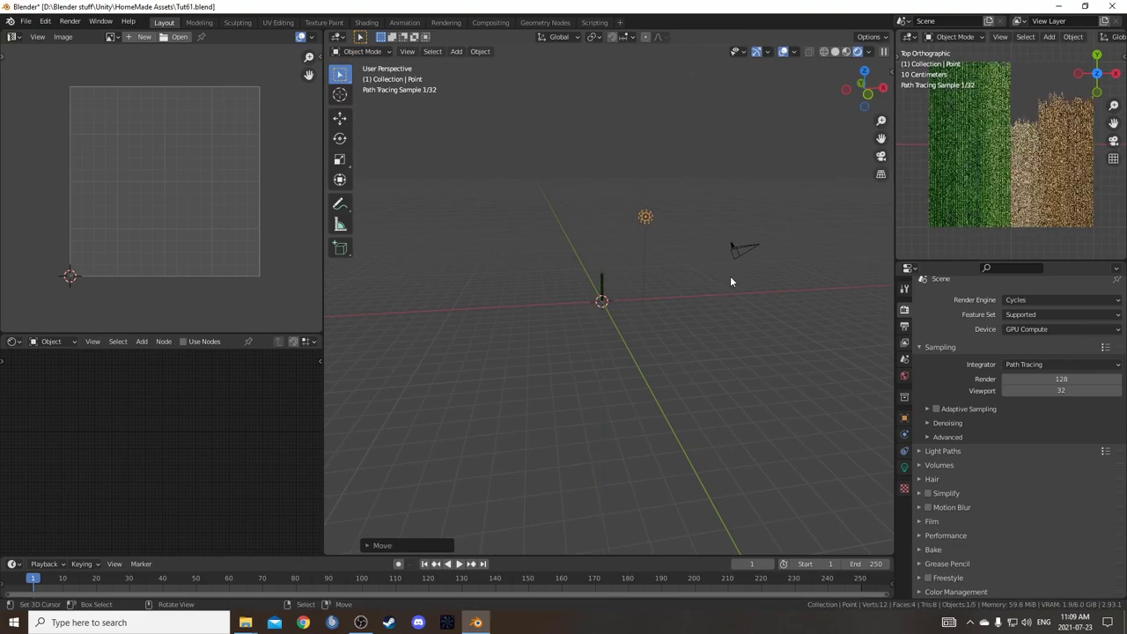
Set the new point light's power to 100 W.
{"action": "left_click", "coordinate": [902, 468]}
{"action": "left_click", "coordinate": [1046, 384]}
{"action": "type", "text": "100"}
{"action": "key", "text": "Return"}
{"action": "scroll", "coordinate": [566, 296], "scroll_direction": "up", "scroll_amount": 8}
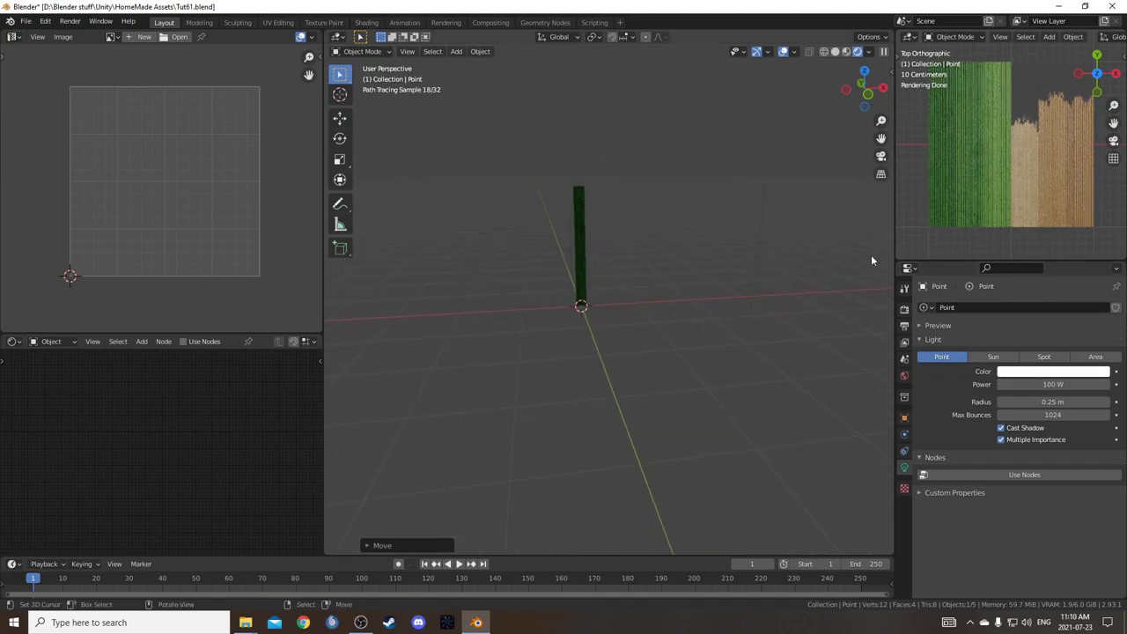
Check the original light's power and set the new point light's power to 10 W.
{"action": "scroll", "coordinate": [644, 278], "scroll_direction": "down", "scroll_amount": 8}
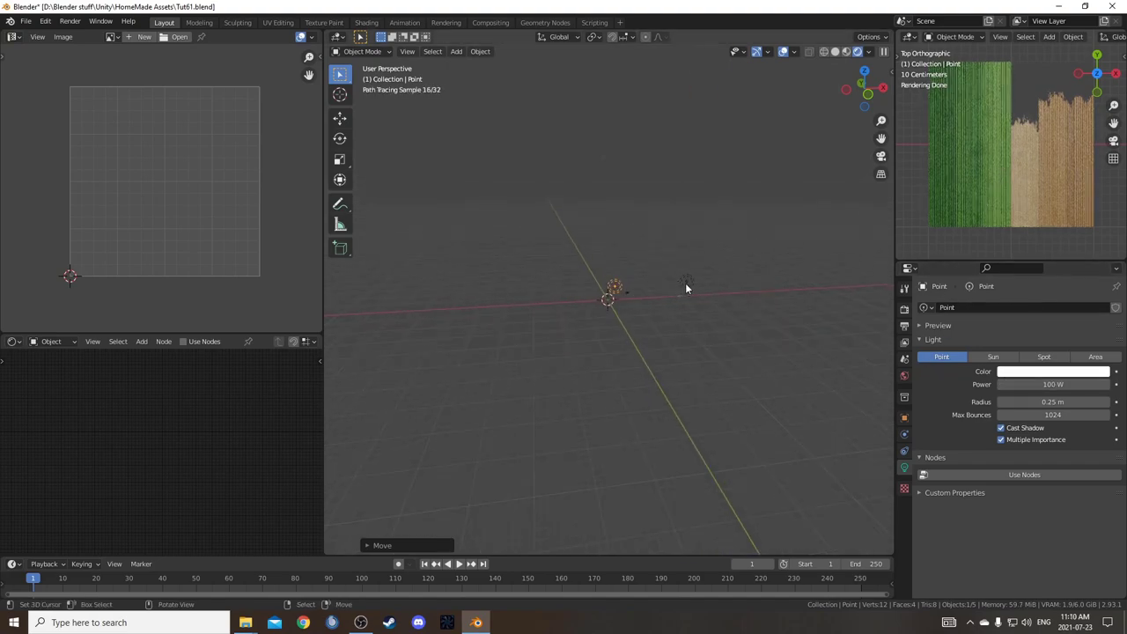
{"action": "left_click", "coordinate": [686, 284]}
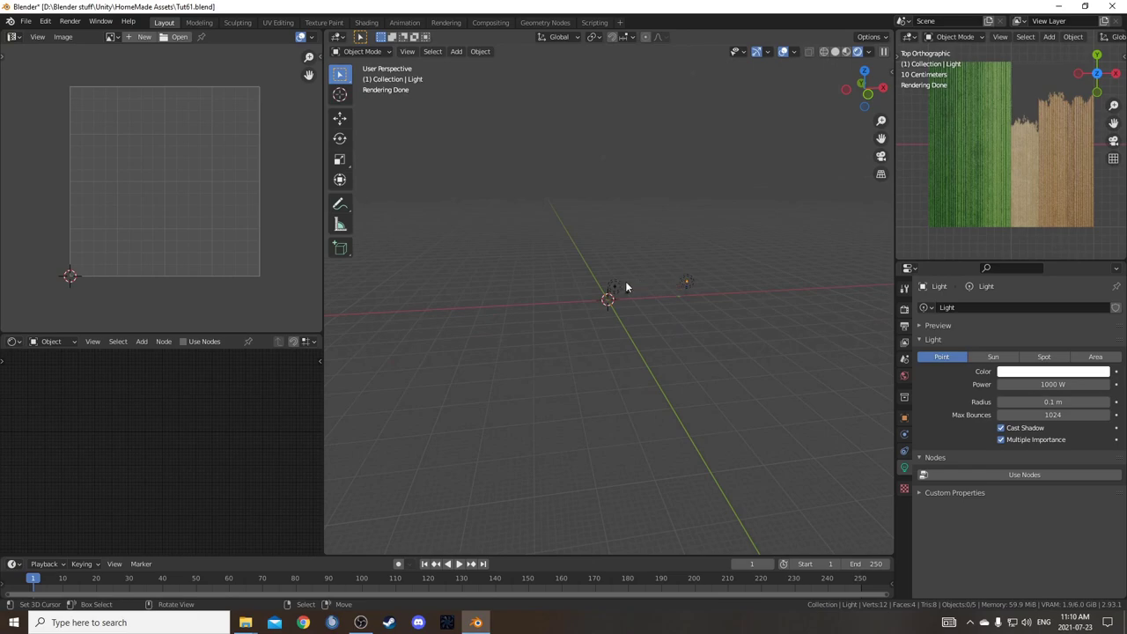
{"action": "left_click", "coordinate": [1039, 384]}
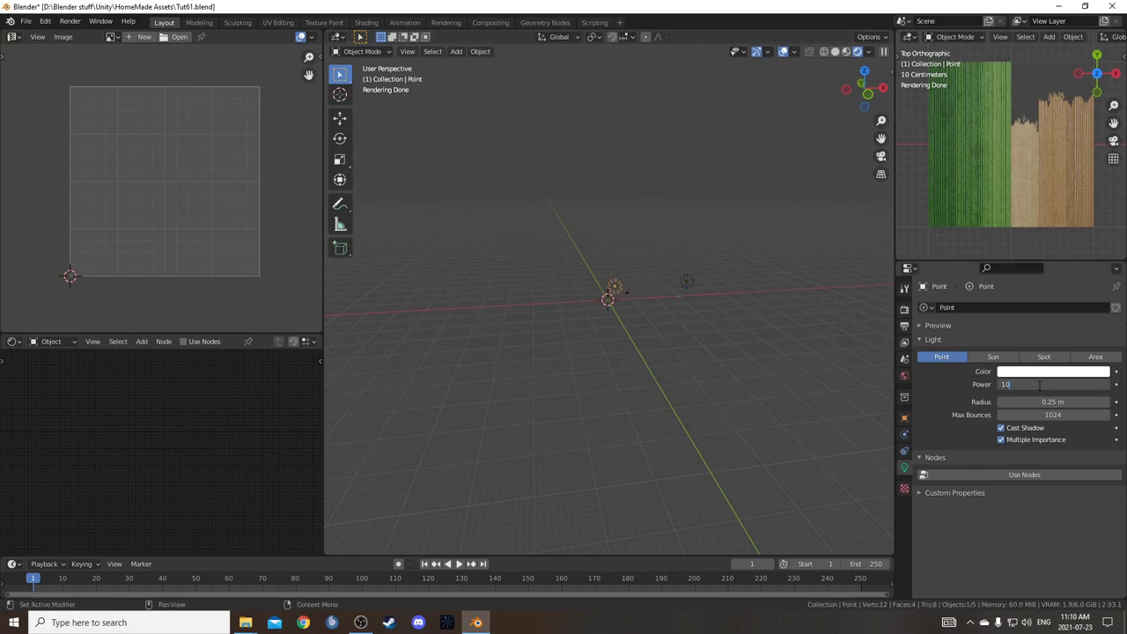
{"action": "key", "text": "BackSpace"}
{"action": "key", "text": "Return"}
Select the grass blade strip and frame it in the front view.
{"action": "scroll", "coordinate": [567, 267], "scroll_direction": "up", "scroll_amount": 10}
{"action": "scroll", "coordinate": [620, 303], "scroll_direction": "up", "scroll_amount": 3}
{"action": "left_click", "coordinate": [565, 248]}
{"action": "scroll", "coordinate": [577, 246], "scroll_direction": "up", "scroll_amount": 2}
{"action": "middle_click_drag", "start_coordinate": [618, 299], "coordinate": [646, 333], "text": "shift"}
{"action": "scroll", "coordinate": [644, 333], "scroll_direction": "up", "scroll_amount": 2}
{"action": "key", "text": "KP_1"}
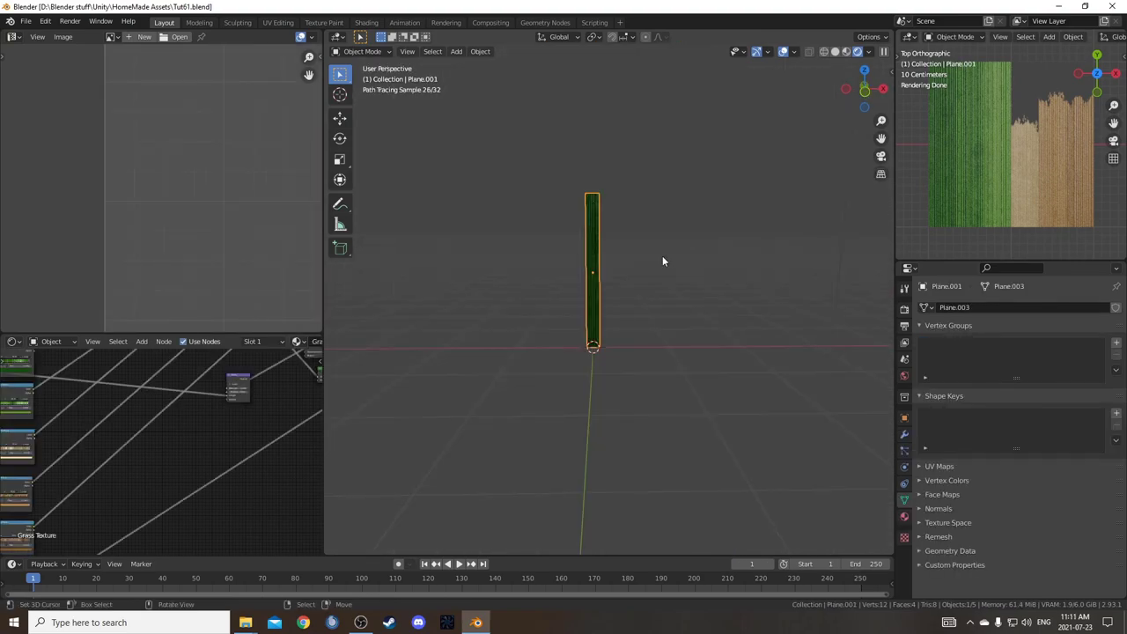
Switch to solid shading and scale the strip's top vertices down to a narrow tip in edit mode.
{"action": "key", "text": "z"}
{"action": "left_click", "coordinate": [739, 261]}
{"action": "key", "text": "Tab"}
{"action": "left_click_drag", "start_coordinate": [542, 102], "coordinate": [636, 145]}
{"action": "mouse_move", "coordinate": [716, 272]}
{"action": "middle_mouse_down"}
{"action": "mouse_move", "coordinate": [722, 262]}
{"action": "mouse_move", "coordinate": [724, 291]}
{"action": "middle_mouse_up"}
{"action": "key", "text": "s"}
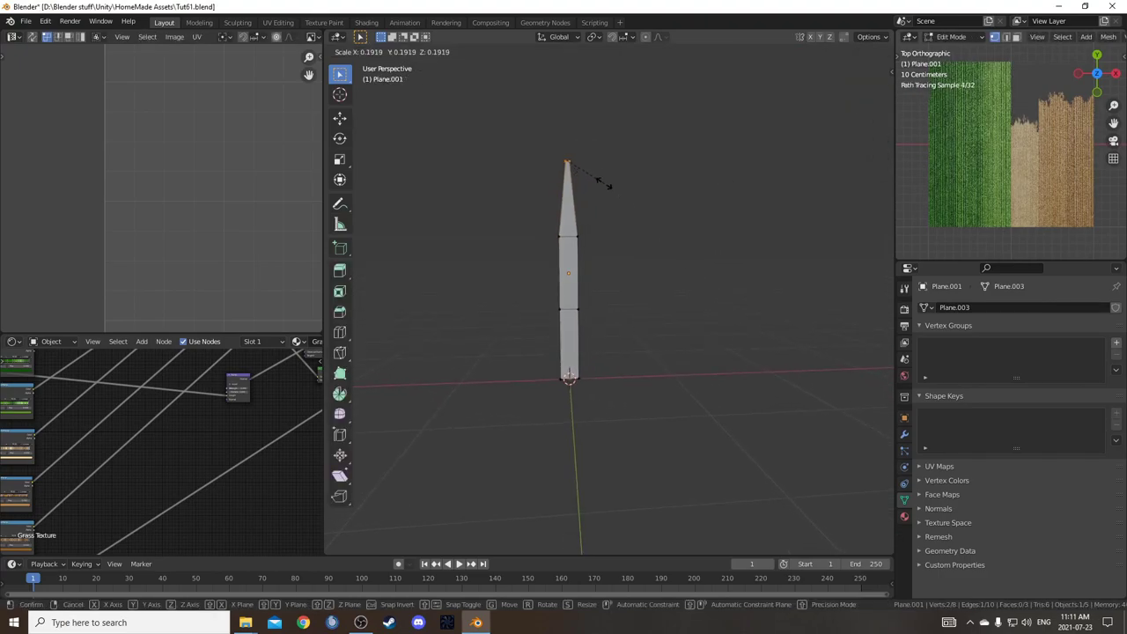
{"action": "left_click", "coordinate": [599, 180]}
Narrow the blade's base and scale in the lower middle row of vertices.
{"action": "key", "text": "s"}
{"action": "left_click", "coordinate": [624, 395]}
{"action": "left_click_drag", "start_coordinate": [516, 299], "coordinate": [680, 348]}
{"action": "key", "text": "s"}
{"action": "left_click", "coordinate": [652, 337]}
Adjust the widths of the upper and lower middle vertex rows to give the blade an even taper.
{"action": "left_click_drag", "start_coordinate": [498, 217], "coordinate": [618, 260]}
{"action": "key", "text": "s"}
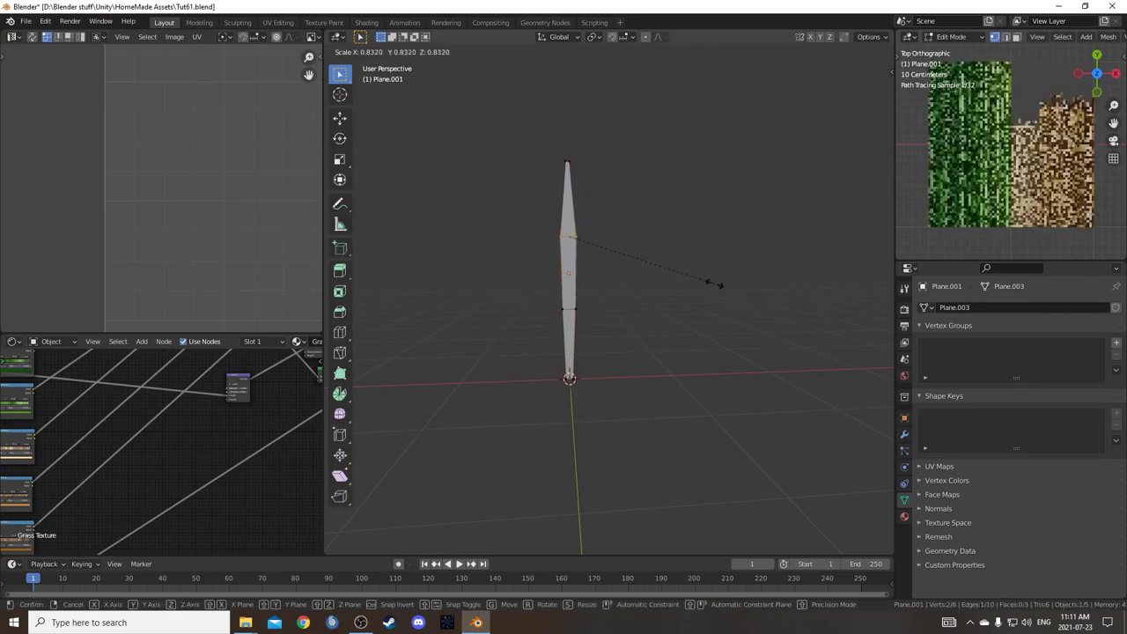
{"action": "left_click", "coordinate": [645, 338]}
{"action": "key", "text": "s"}
{"action": "left_click", "coordinate": [649, 336]}
{"action": "left_click_drag", "start_coordinate": [527, 209], "coordinate": [662, 252]}
{"action": "key", "text": "s"}
{"action": "left_click", "coordinate": [656, 248]}
Frame the blade in the right orthographic view.
{"action": "middle_click_drag", "start_coordinate": [655, 247], "coordinate": [609, 282]}
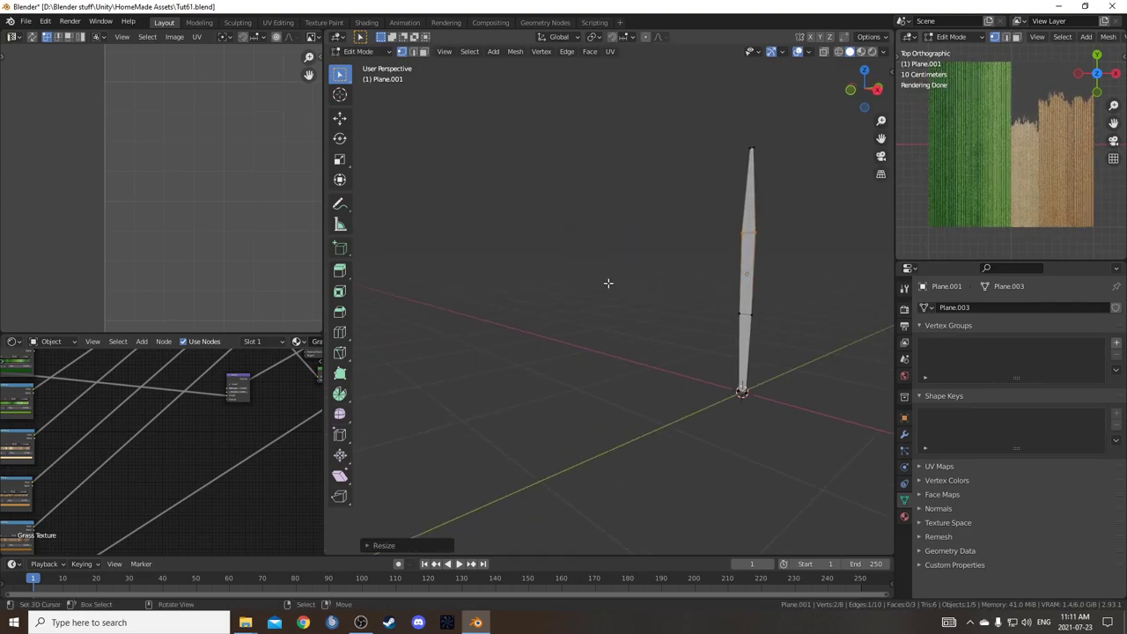
{"action": "key", "text": "KP_1"}
{"action": "key", "text": "KP_3"}
{"action": "key", "text": "KP_Decimal"}
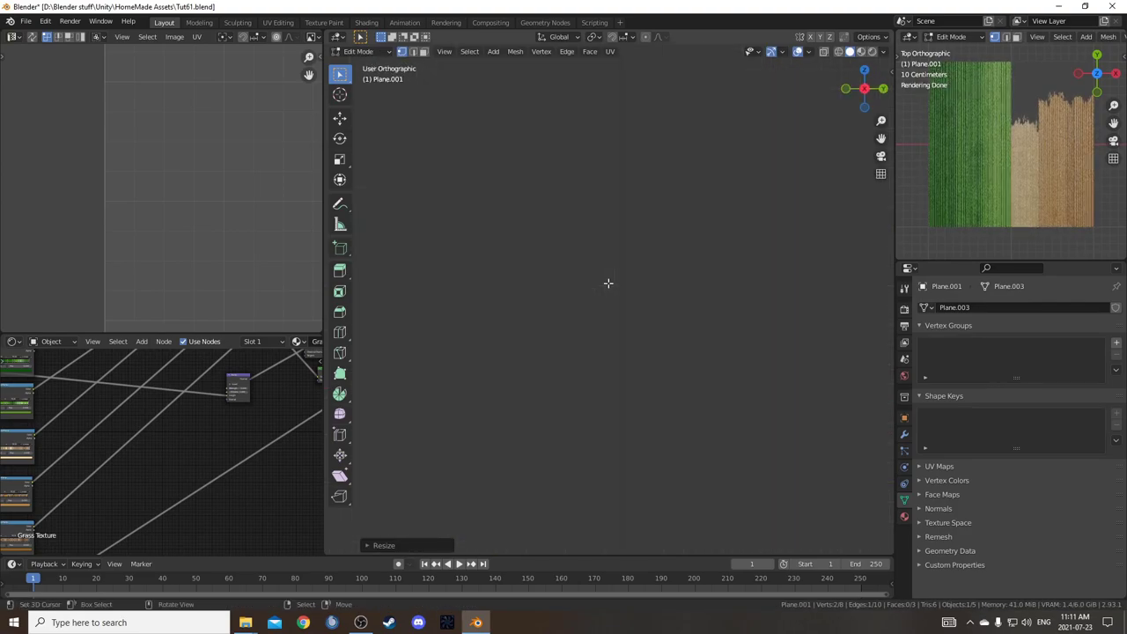
{"action": "scroll", "coordinate": [662, 312], "scroll_direction": "down", "scroll_amount": 8}
{"action": "scroll", "coordinate": [663, 312], "scroll_direction": "down", "scroll_amount": 3}
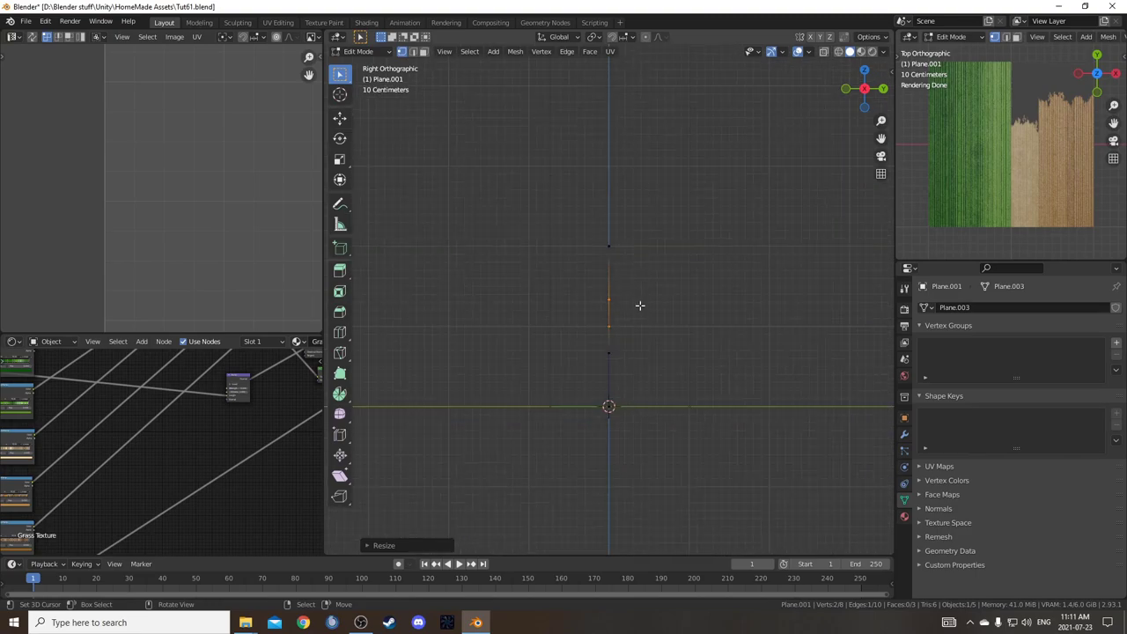
Try to rotate and move the blade's upper vertices in the side view.
{"action": "left_click_drag", "start_coordinate": [578, 200], "coordinate": [733, 334]}
{"action": "key", "text": "r"}
{"action": "left_click", "coordinate": [662, 342]}
{"action": "key", "text": "g"}
{"action": "left_click", "coordinate": [608, 334]}
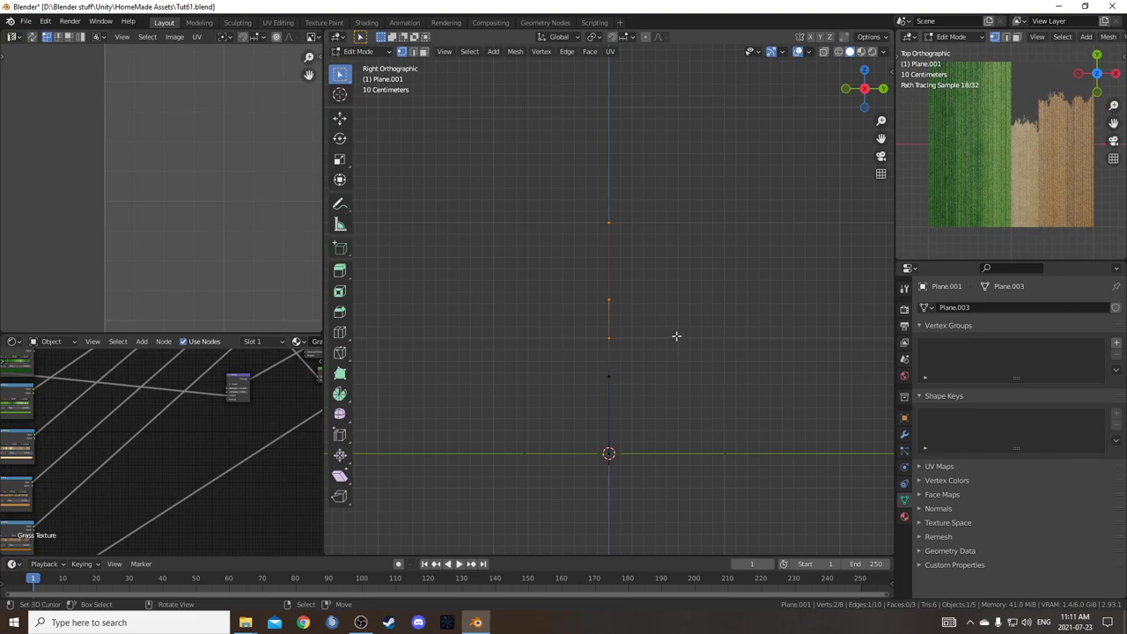
Bend the blade in the side view by rotating and moving its upper two vertex rows and rotating the lower middle row.
{"action": "left_click_drag", "start_coordinate": [564, 197], "coordinate": [688, 313]}
{"action": "key", "text": "r"}
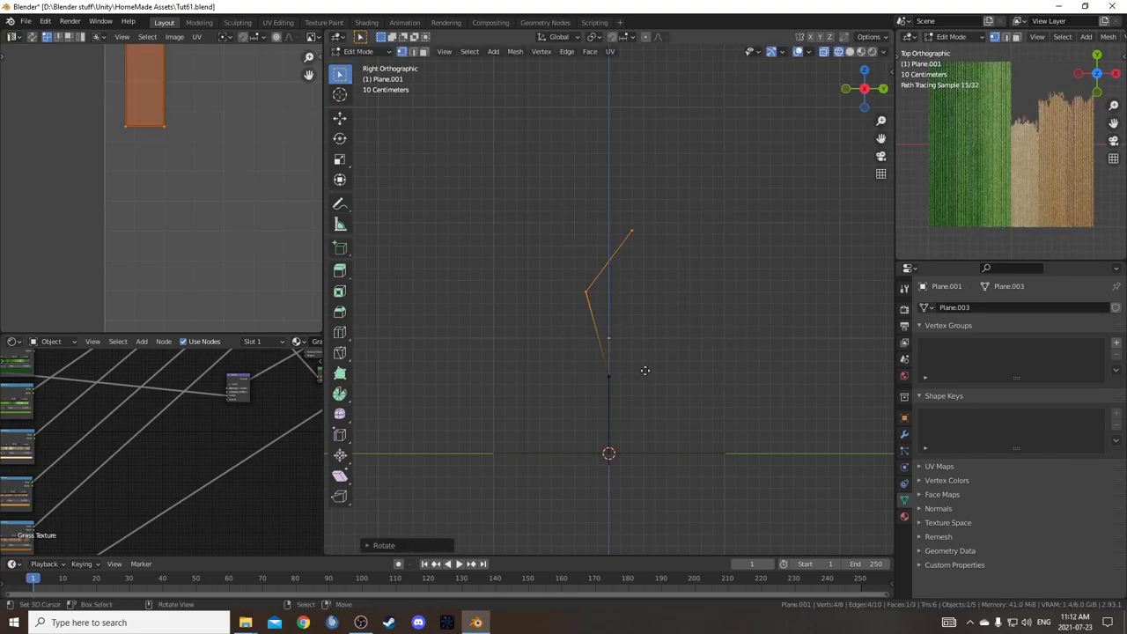
{"action": "left_click", "coordinate": [632, 395]}
{"action": "key", "text": "g"}
{"action": "left_click", "coordinate": [659, 393]}
{"action": "left_click_drag", "start_coordinate": [589, 372], "coordinate": [633, 399]}
{"action": "key", "text": "r"}
{"action": "left_click", "coordinate": [649, 322]}
Move and rotate the vertices of the blade's upper end to extend its curve in the side view.
{"action": "left_click_drag", "start_coordinate": [636, 269], "coordinate": [802, 350]}
{"action": "key", "text": "g"}
{"action": "left_click", "coordinate": [817, 368]}
{"action": "key", "text": "r"}
{"action": "left_click", "coordinate": [799, 389]}
{"action": "key", "text": "g"}
{"action": "left_click", "coordinate": [801, 386]}
Return to object mode and show the curved blade in rendered shading.
{"action": "middle_click_drag", "start_coordinate": [802, 385], "coordinate": [860, 411]}
{"action": "key", "text": "Tab"}
{"action": "middle_click_drag", "start_coordinate": [774, 414], "coordinate": [726, 433]}
{"action": "key", "text": "z"}
{"action": "left_click", "coordinate": [727, 286]}
{"action": "mouse_move", "coordinate": [616, 430]}
{"action": "middle_mouse_down"}
{"action": "mouse_move", "coordinate": [724, 393]}
{"action": "mouse_move", "coordinate": [638, 412]}
{"action": "middle_mouse_up"}
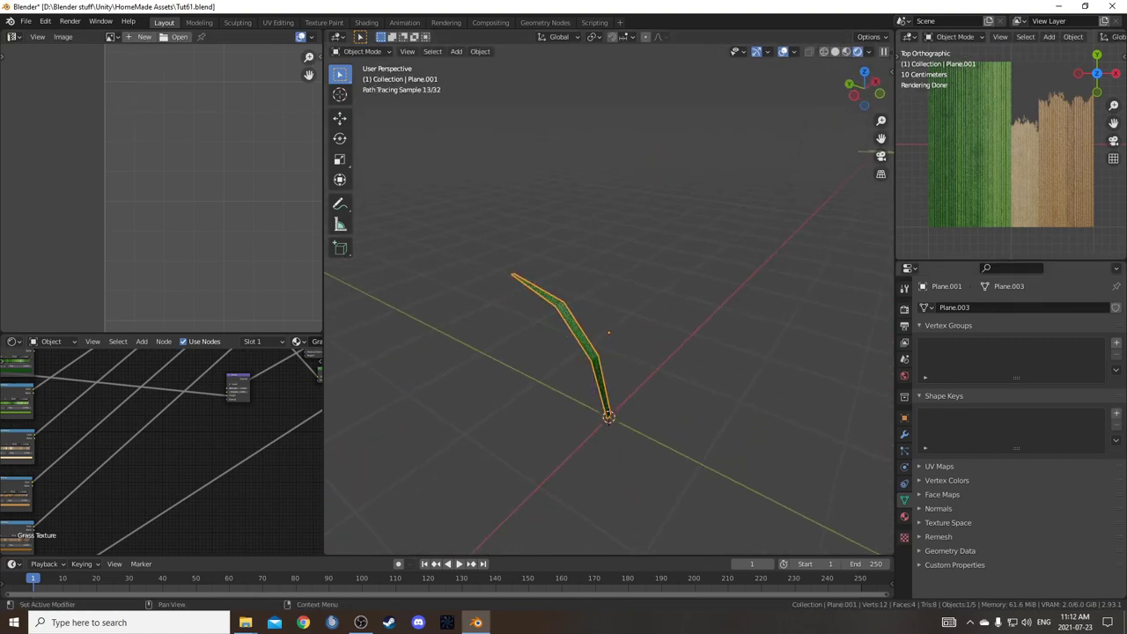
Scale the blade's tip vertices down to a sharper point and return to object mode.
{"action": "left_click_drag", "start_coordinate": [447, 226], "coordinate": [515, 280]}
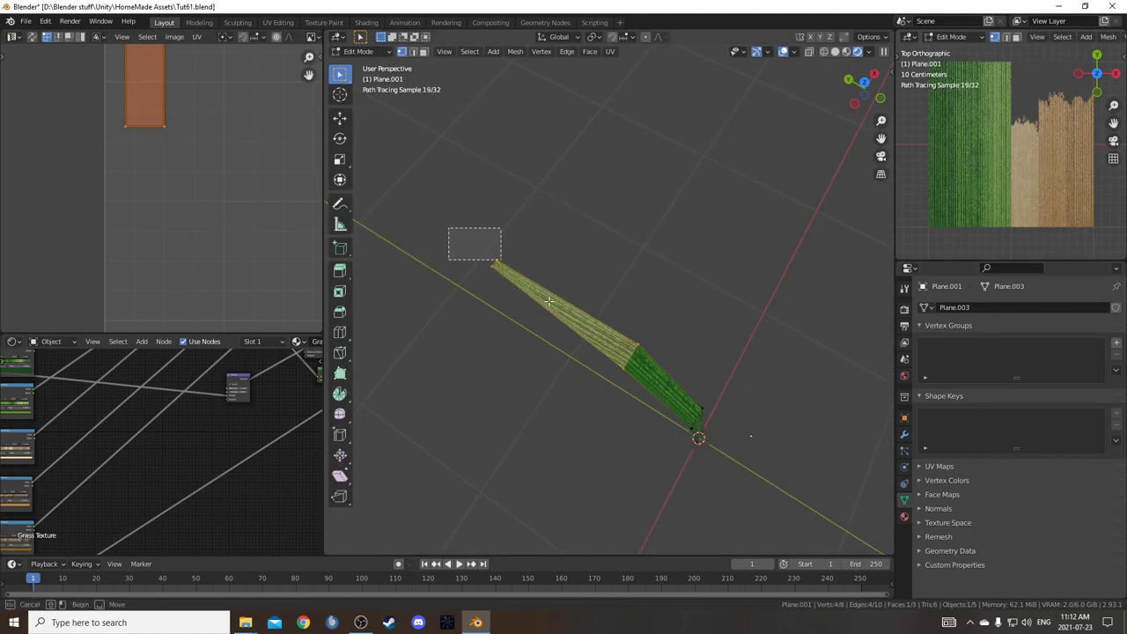
{"action": "scroll", "coordinate": [569, 370], "scroll_direction": "up", "scroll_amount": 1}
{"action": "key", "text": "s"}
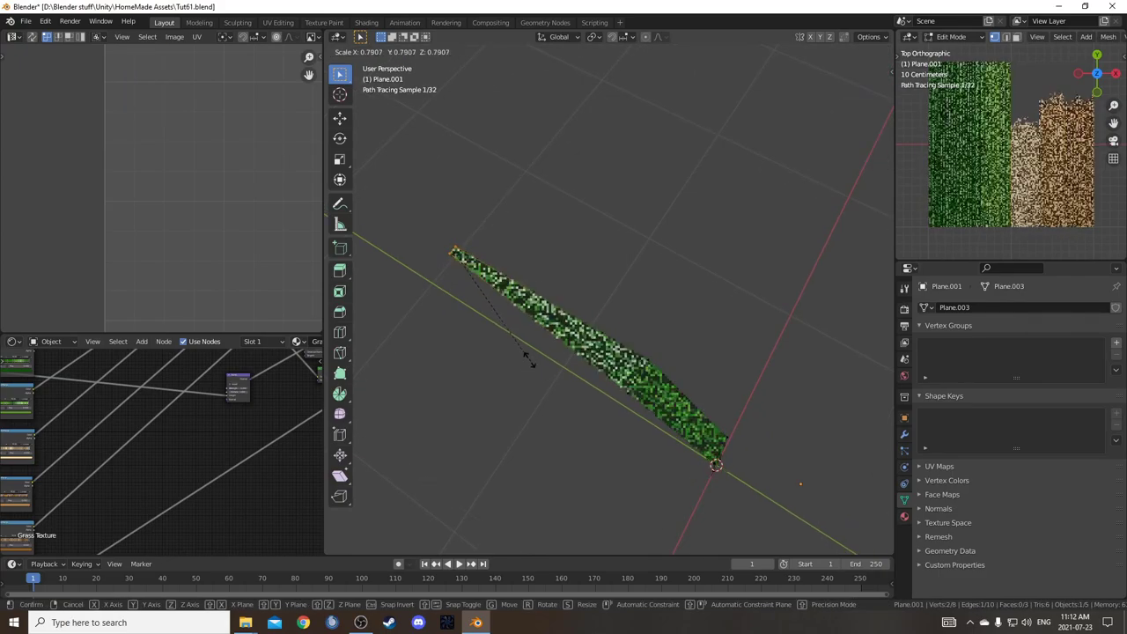
{"action": "left_click", "coordinate": [621, 382]}
{"action": "middle_click_drag", "start_coordinate": [638, 364], "coordinate": [635, 302]}
{"action": "key", "text": "Tab"}
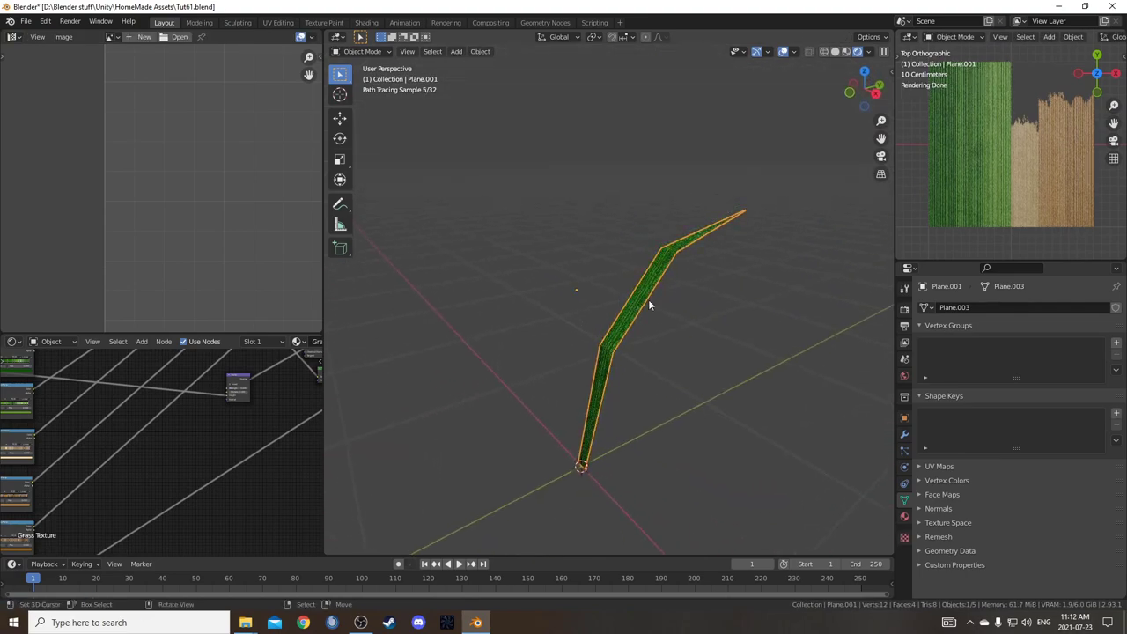
Add a Subdivision Surface modifier to the blade and set its render level to 1.
{"action": "left_click", "coordinate": [903, 434]}
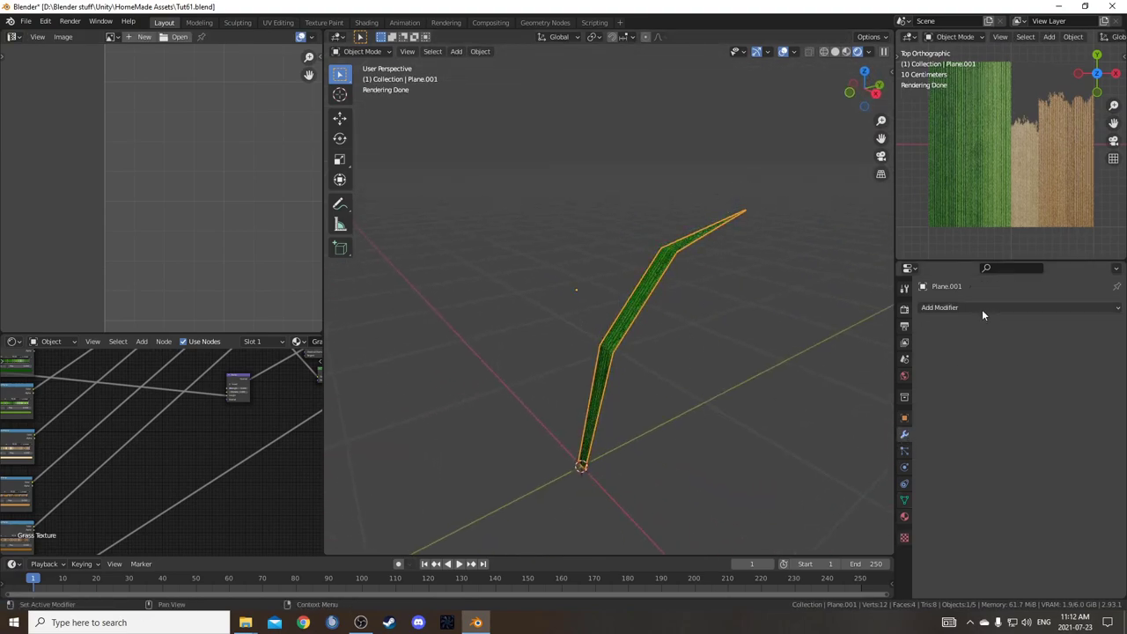
{"action": "left_click", "coordinate": [981, 308]}
{"action": "left_click", "coordinate": [900, 524]}
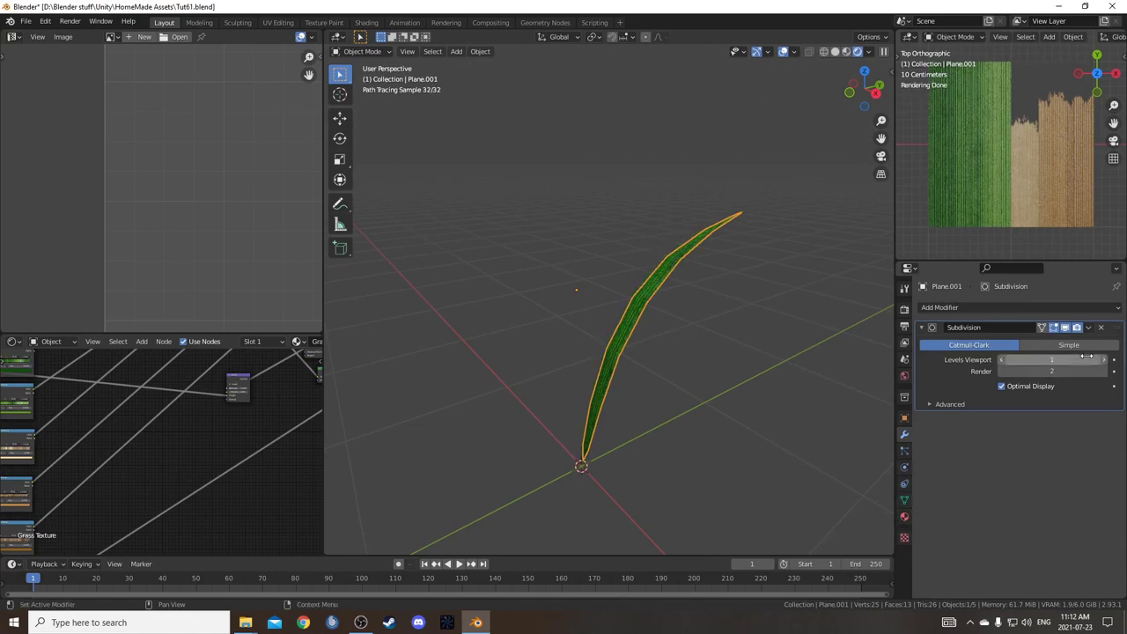
{"action": "middle_click_drag", "start_coordinate": [619, 323], "coordinate": [673, 300]}
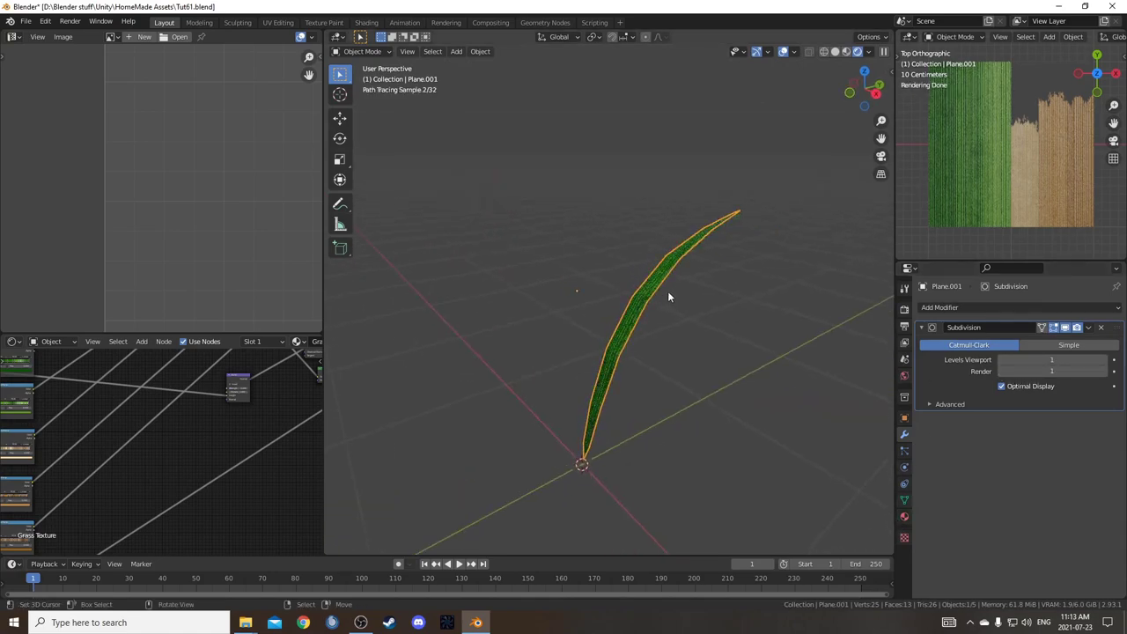
Apply smooth shading to the grass blade.
{"action": "right_click", "coordinate": [639, 316]}
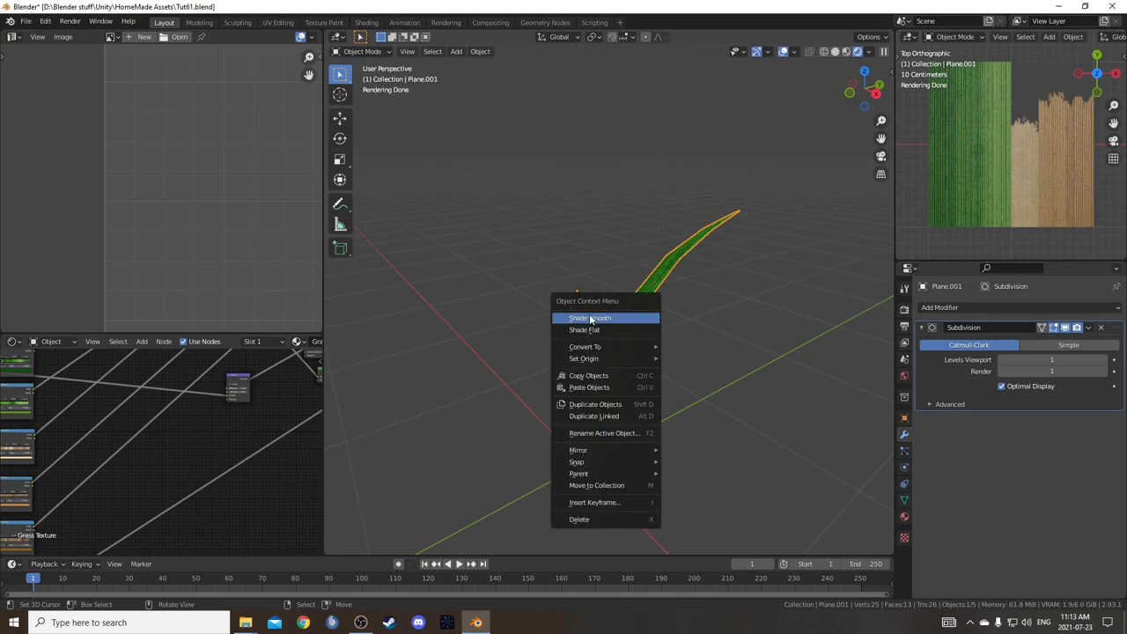
{"action": "left_click", "coordinate": [596, 319]}
{"action": "middle_click_drag", "start_coordinate": [596, 318], "coordinate": [641, 352]}
Enter edit mode on the blade and set the transform pivot point to the 3D cursor.
{"action": "key", "text": "Tab"}
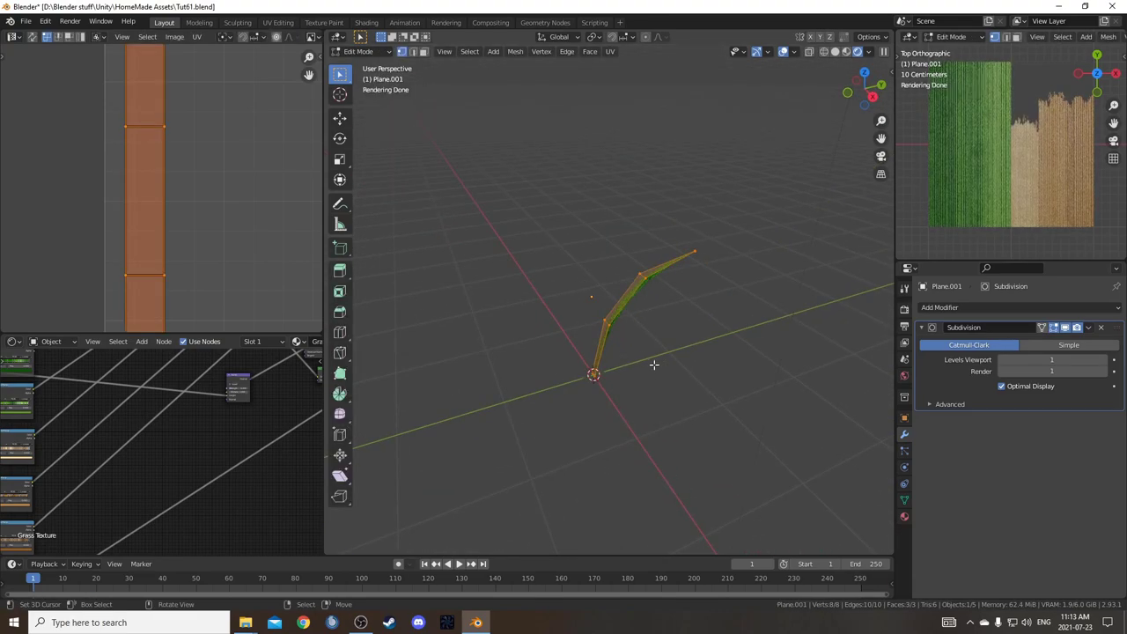
{"action": "left_click", "coordinate": [595, 37]}
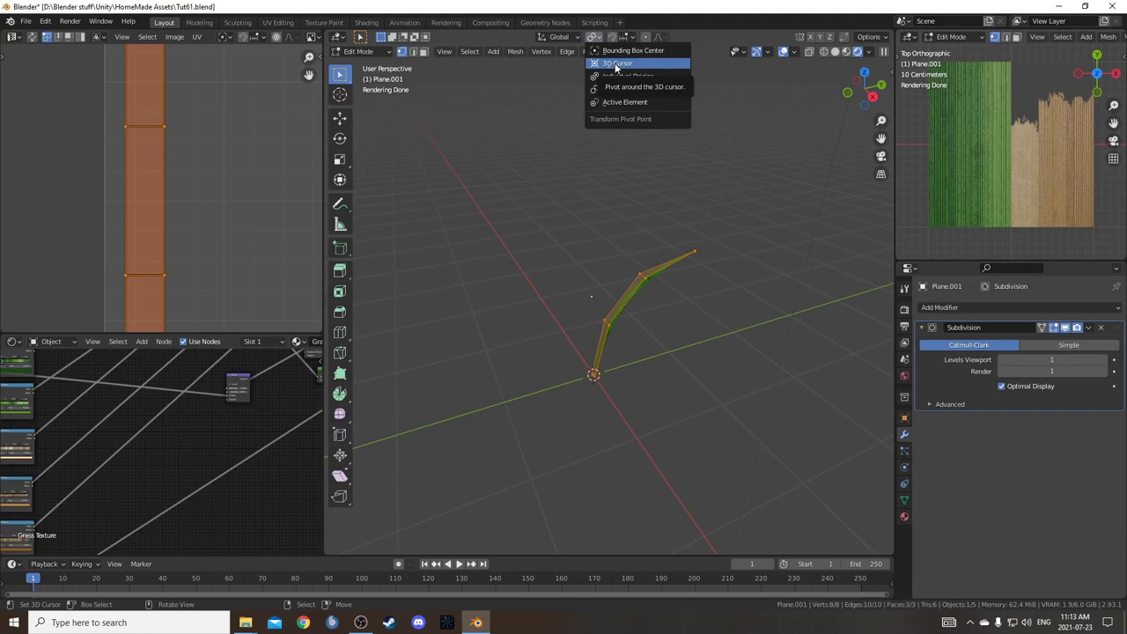
{"action": "left_click", "coordinate": [615, 66]}
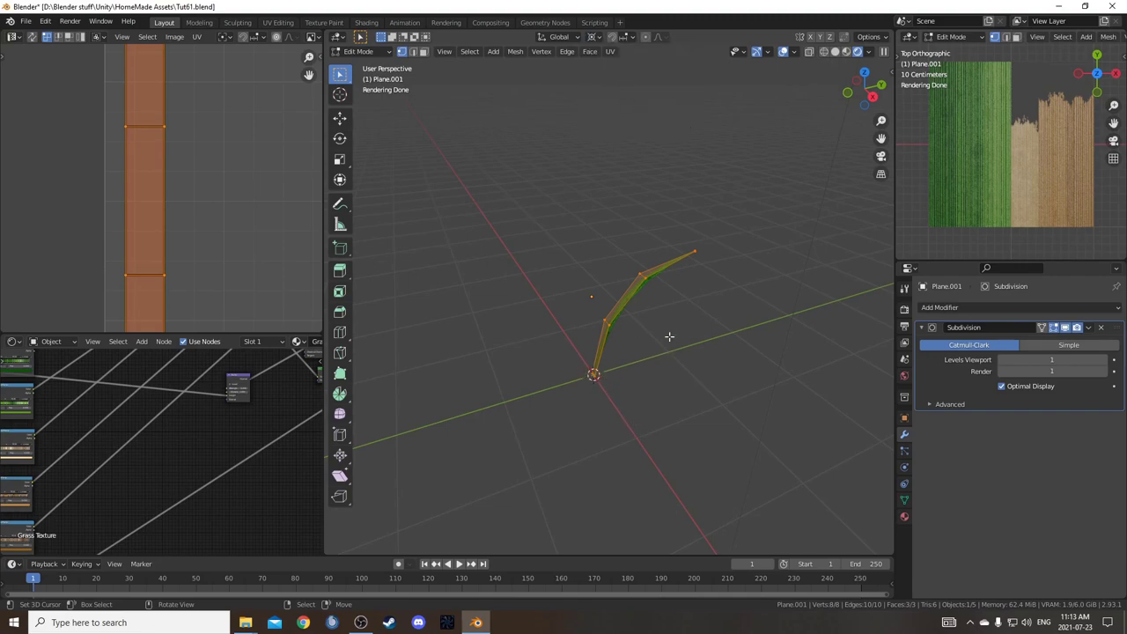
Try rotating the blade geometry about the global Z axis around the 3D cursor.
{"action": "key", "text": "r"}
{"action": "key", "text": "z"}
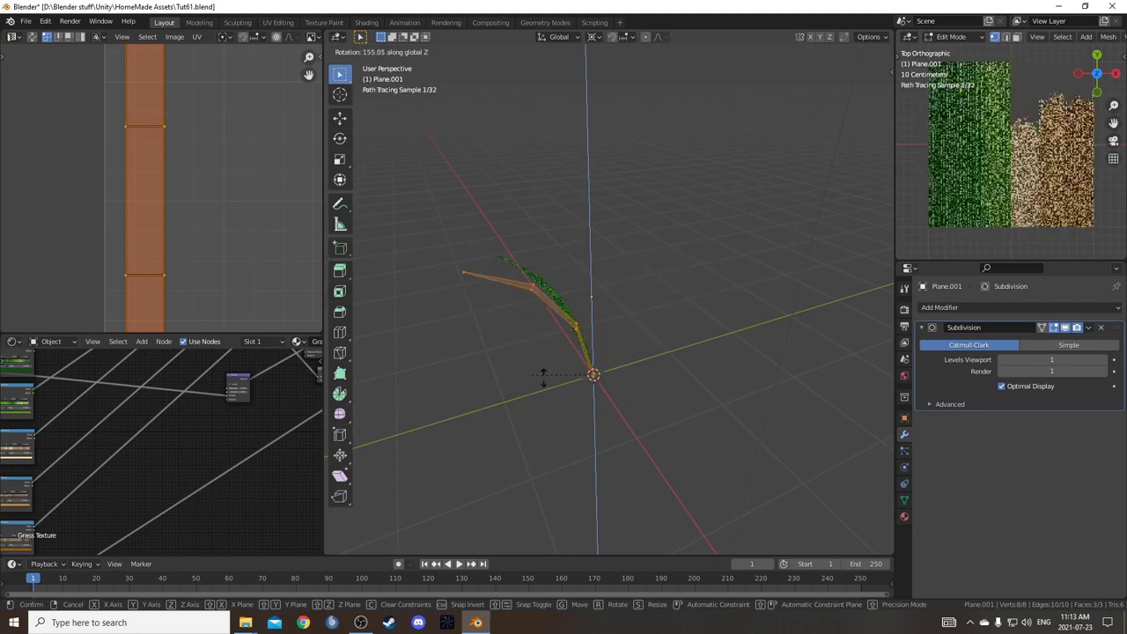
{"action": "left_click", "coordinate": [586, 410]}
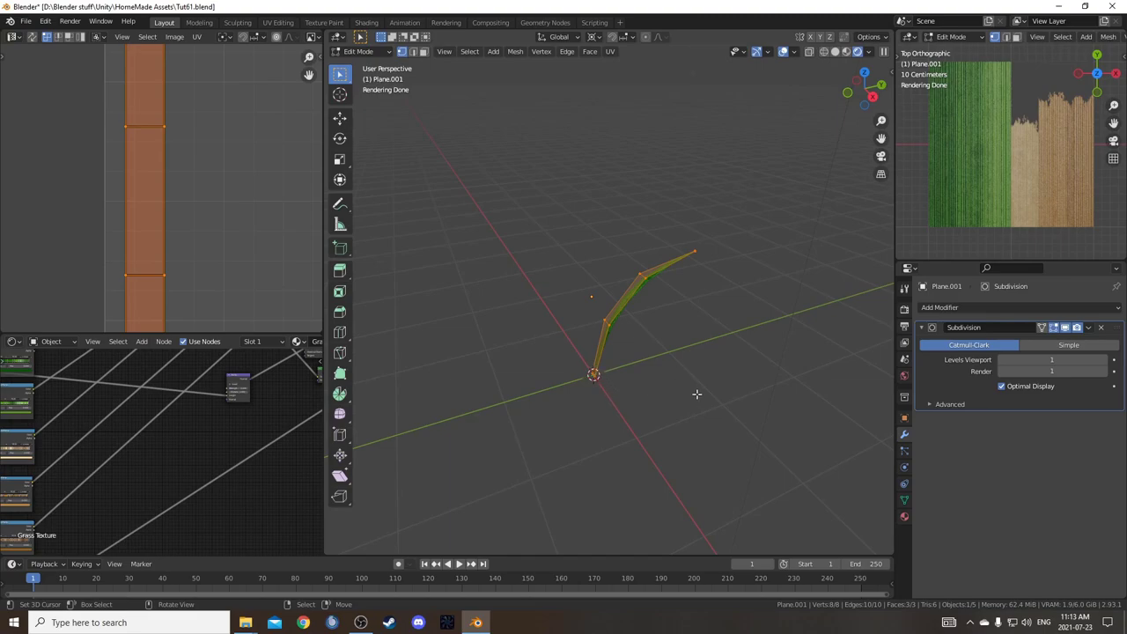
Duplicate the blade geometry and rotate the copy 45° about the Z axis.
{"action": "key", "text": "g"}
{"action": "type", "text": "z45"}
{"action": "key", "text": "Return"}
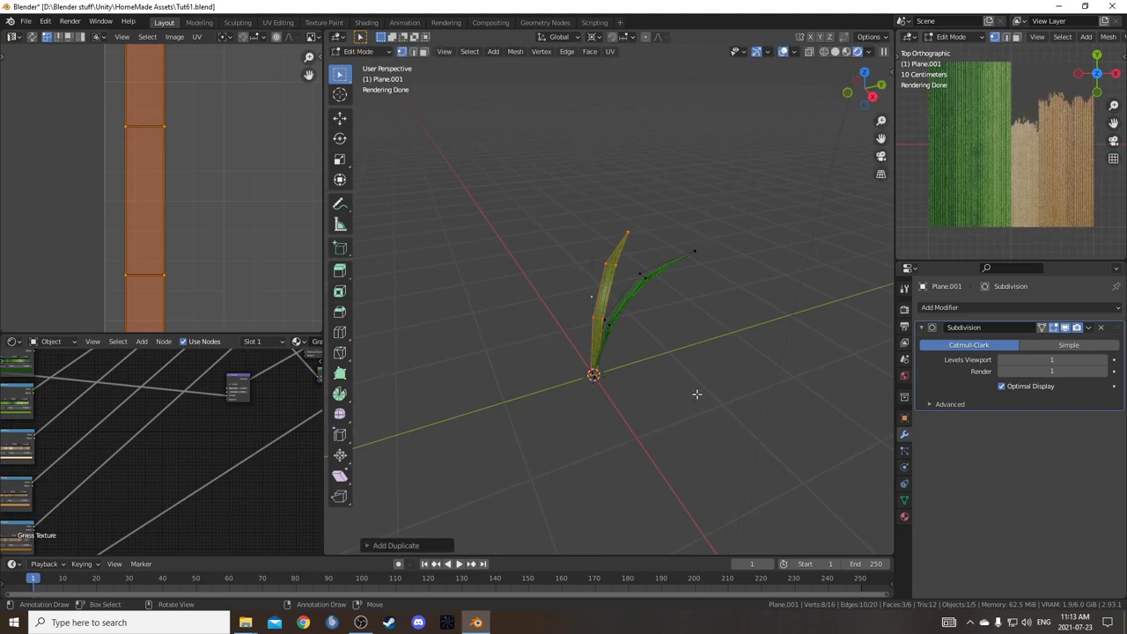
Repeat the rotated duplication to arrange grass blades in a full ring around the 3D cursor.
{"action": "middle_click_drag", "start_coordinate": [704, 321], "coordinate": [624, 316]}
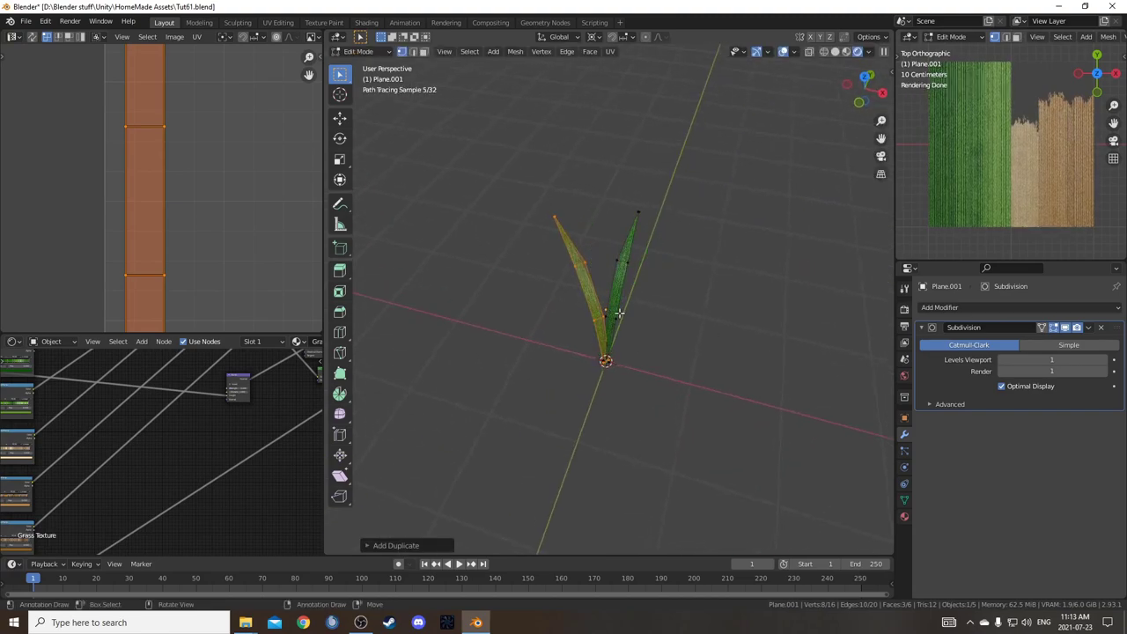
{"action": "middle_click_drag", "start_coordinate": [686, 423], "coordinate": [639, 390]}
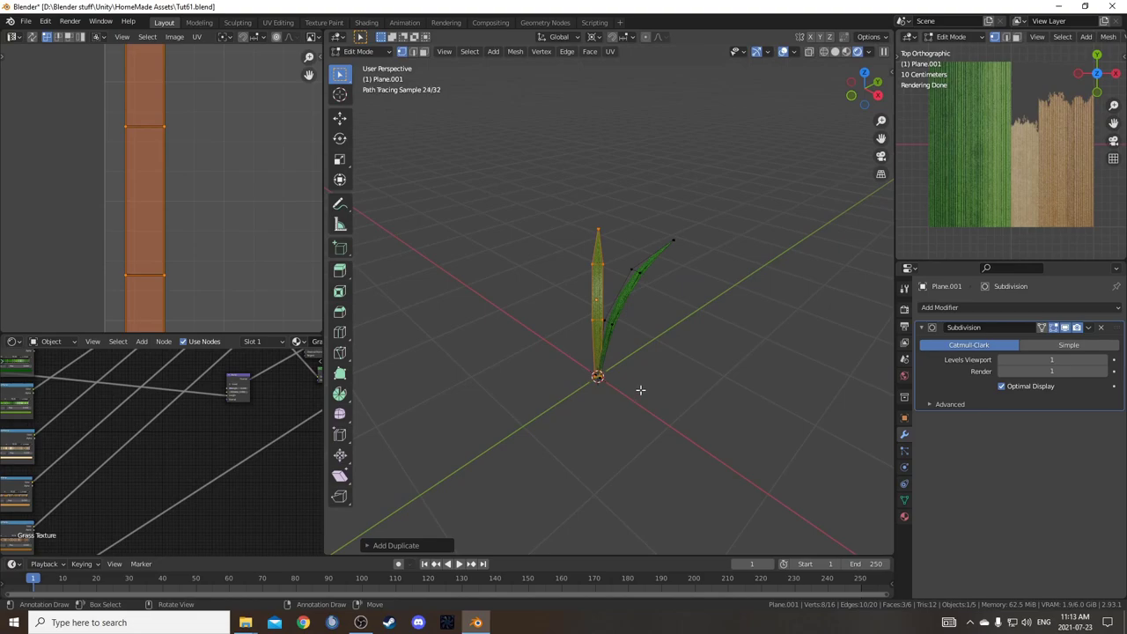
{"action": "middle_click_drag", "start_coordinate": [683, 342], "coordinate": [655, 353]}
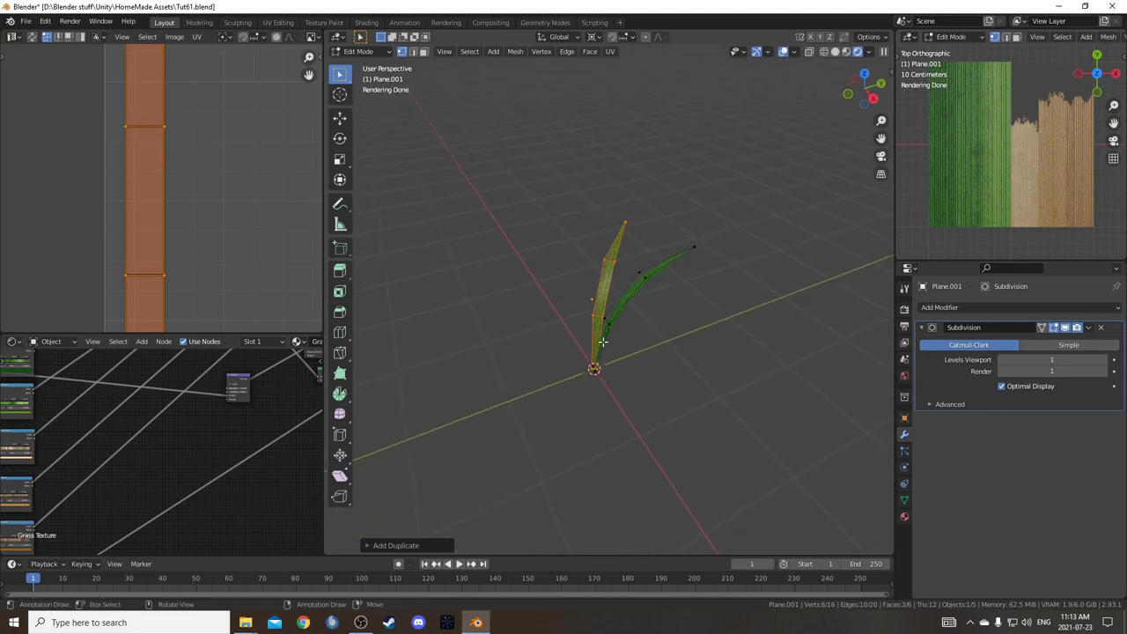
{"action": "key", "text": "shift+r"}
{"action": "key", "text": "shift+r"}
{"action": "key", "text": "shift+r"}
{"action": "key", "text": "shift+r"}
{"action": "key", "text": "shift+r"}
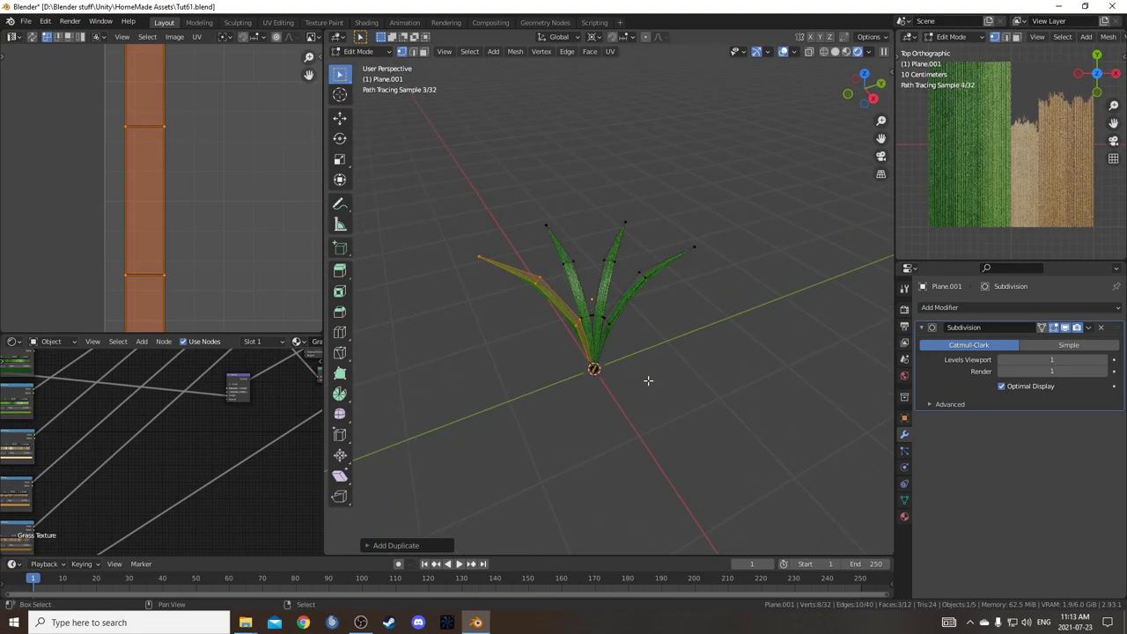
{"action": "middle_click_drag", "start_coordinate": [659, 382], "coordinate": [602, 400]}
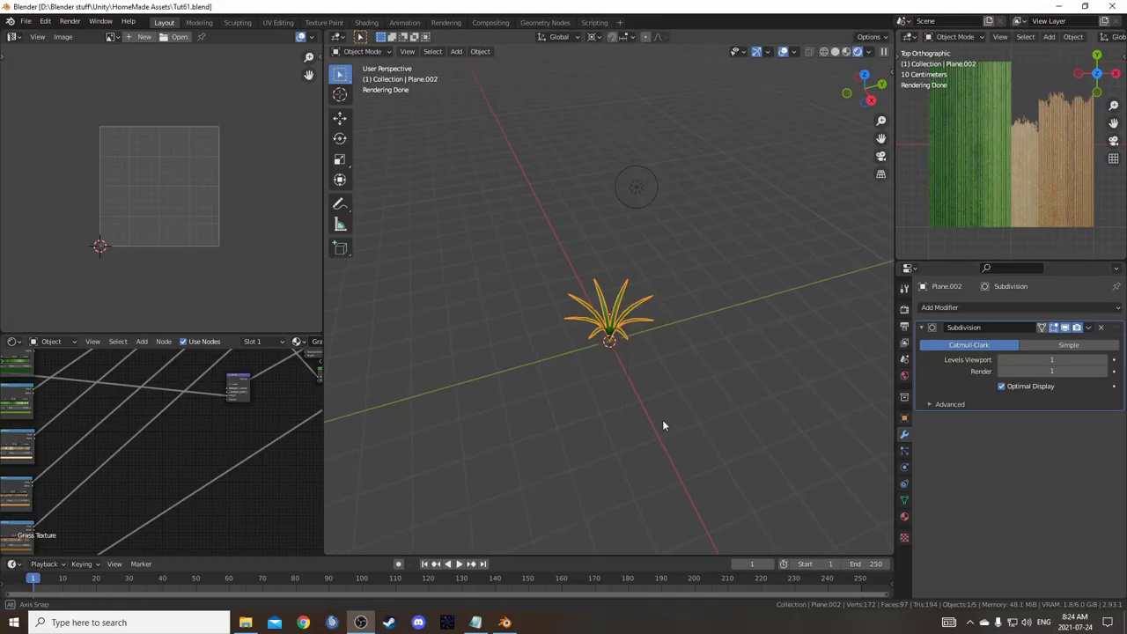
Move the grass clump to a new collection named Backups.
{"action": "middle_click_drag", "start_coordinate": [662, 419], "coordinate": [628, 360]}
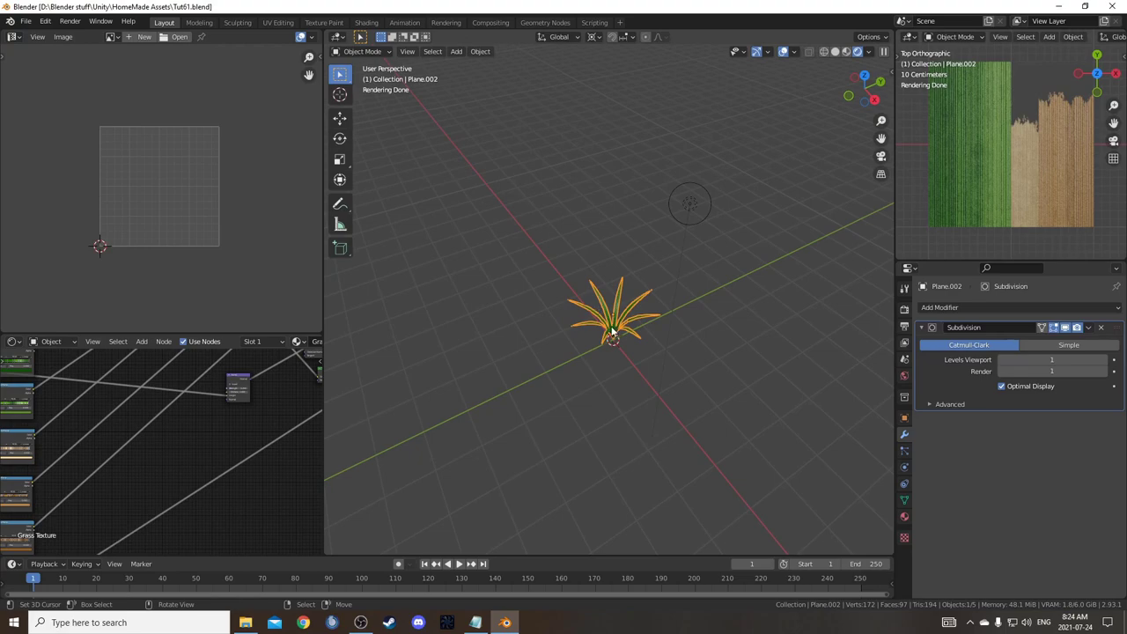
{"action": "middle_click_drag", "start_coordinate": [677, 392], "coordinate": [623, 376]}
{"action": "scroll", "coordinate": [603, 308], "scroll_direction": "up", "scroll_amount": 4}
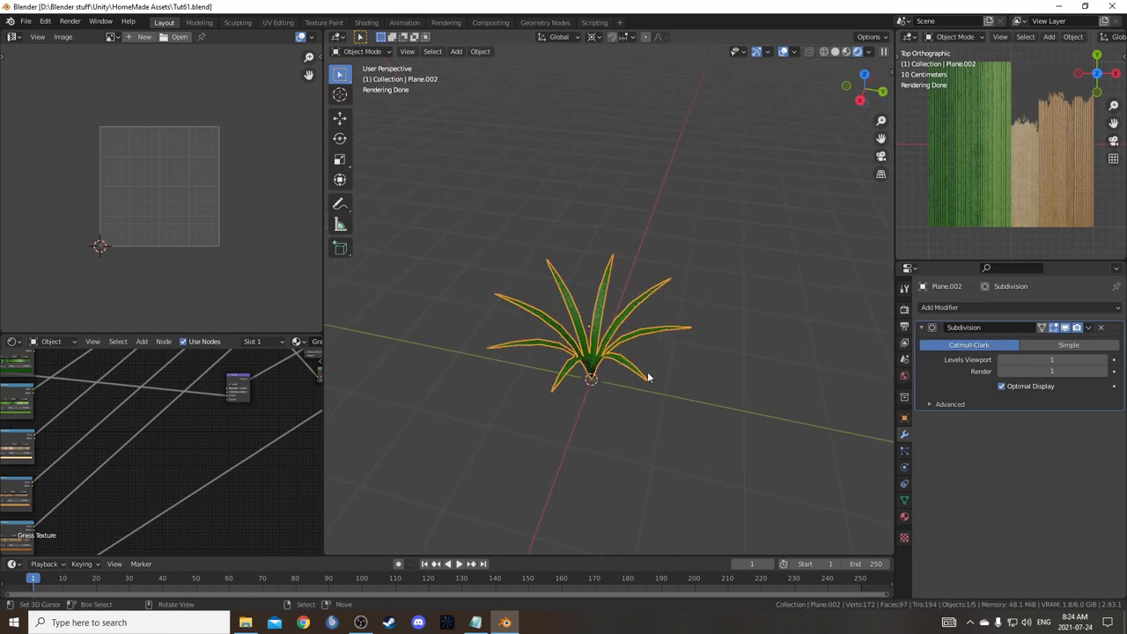
{"action": "mouse_move", "coordinate": [666, 426]}
{"action": "middle_mouse_down"}
{"action": "mouse_move", "coordinate": [614, 359]}
{"action": "mouse_move", "coordinate": [658, 349]}
{"action": "middle_mouse_up"}
{"action": "key", "text": "m"}
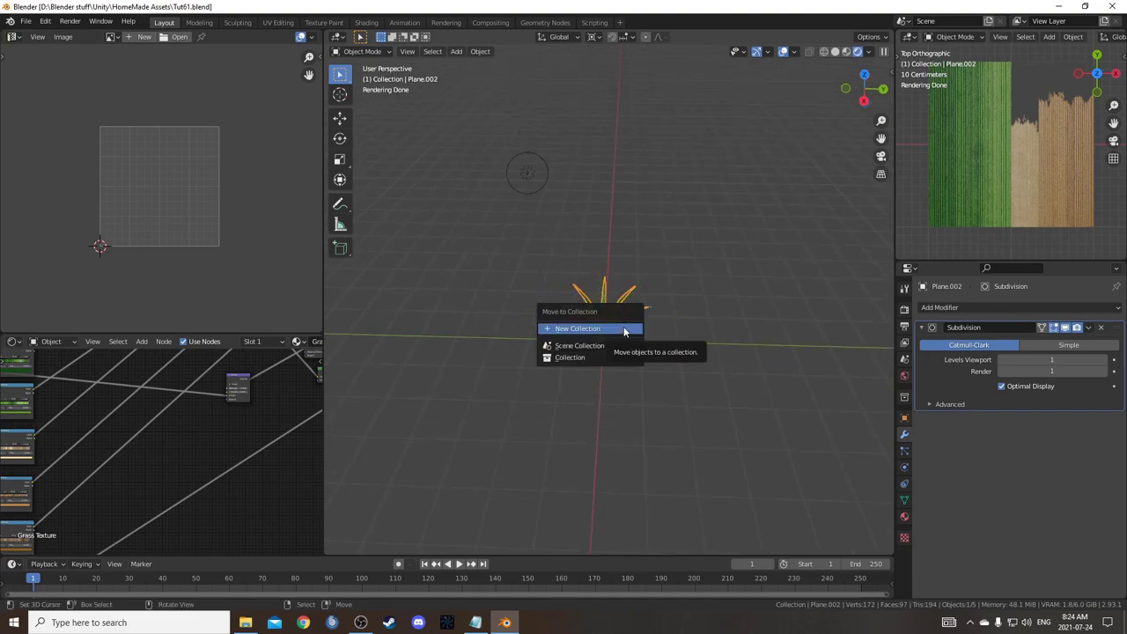
{"action": "left_click", "coordinate": [625, 328]}
{"action": "type", "text": "Backups"}
{"action": "key", "text": "Return"}
{"action": "key", "text": "Return"}
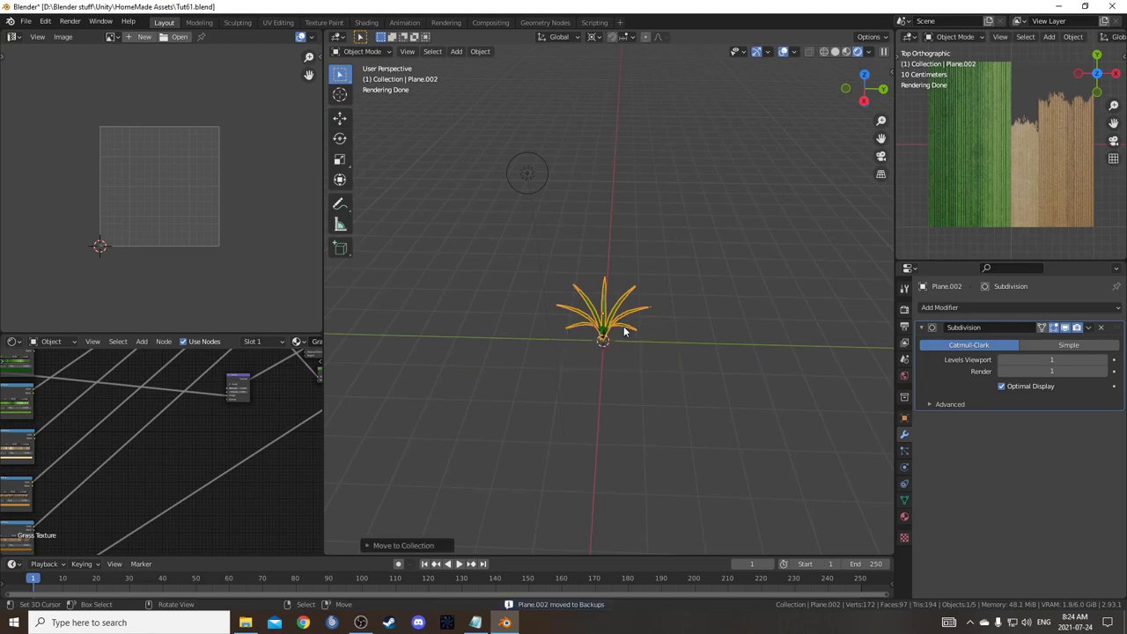
Duplicate the grass clump in place and move the copy to another new collection with the default name.
{"action": "key", "text": "shift+d"}
{"action": "right_click", "coordinate": [684, 218]}
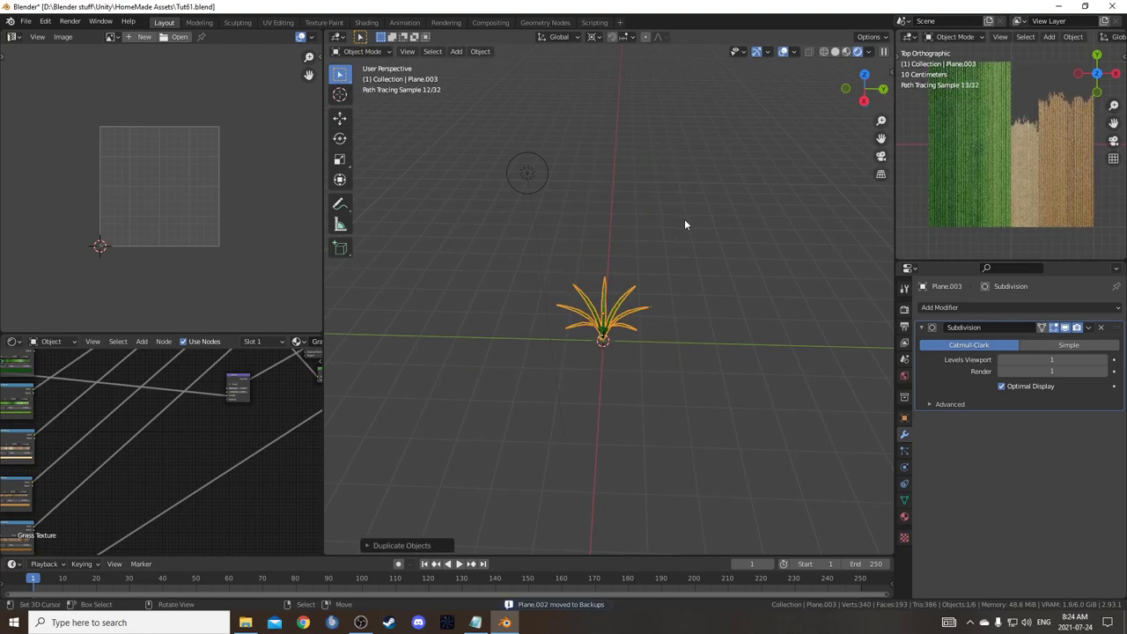
{"action": "key", "text": "m"}
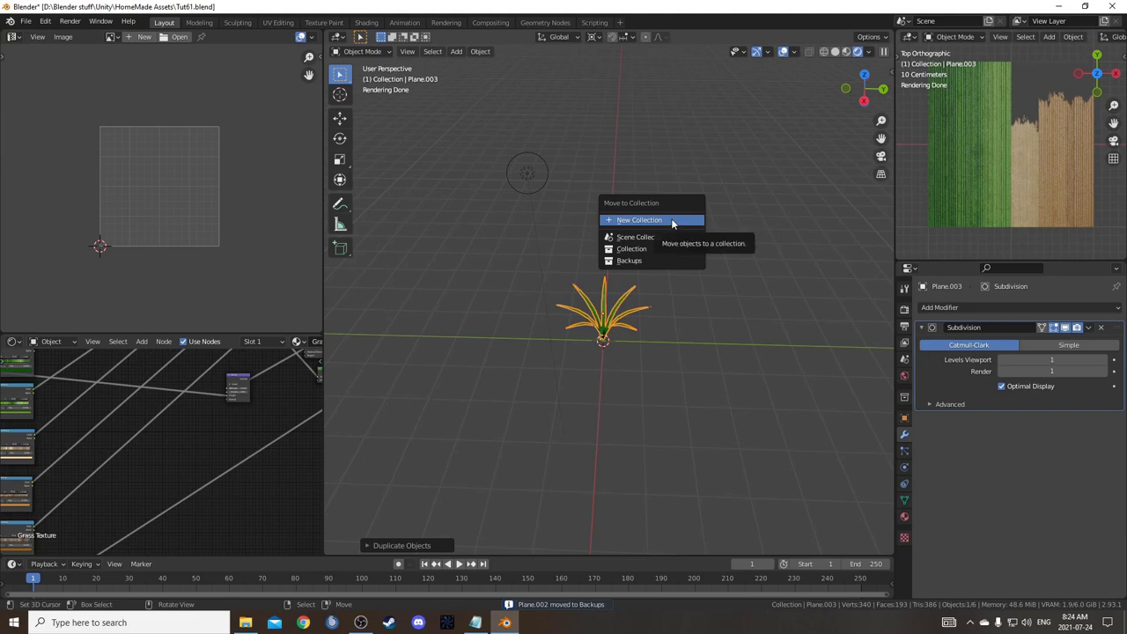
{"action": "left_click", "coordinate": [671, 219]}
{"action": "left_click", "coordinate": [672, 254]}
{"action": "left_click", "coordinate": [672, 255]}
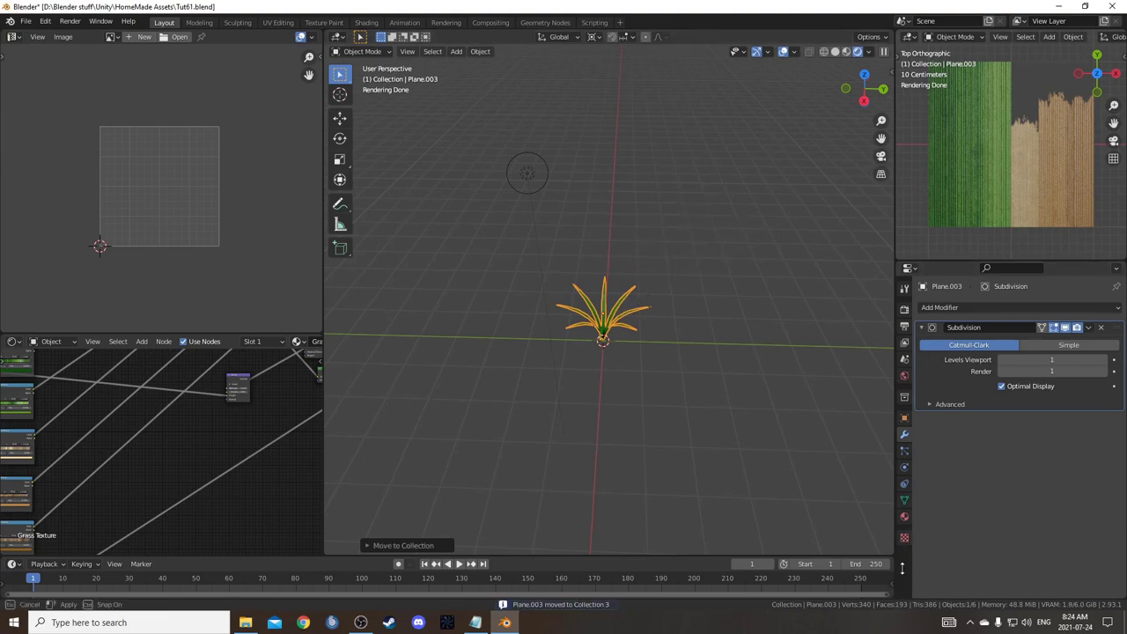
Split the properties area and change its lower part to an Outliner.
{"action": "left_click_drag", "start_coordinate": [897, 597], "coordinate": [904, 442]}
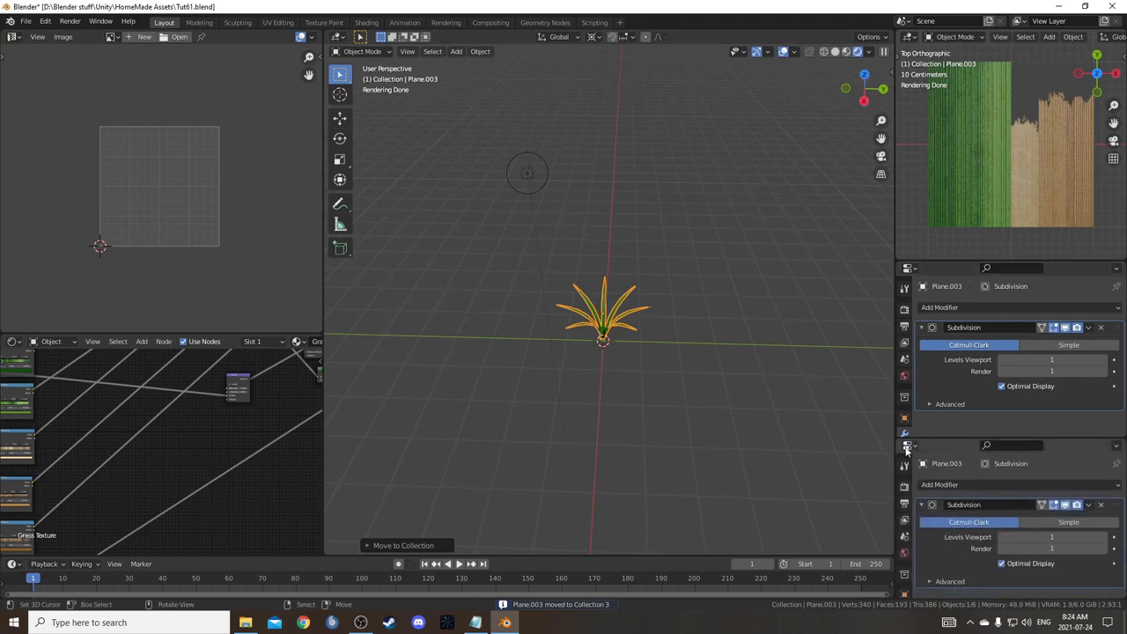
{"action": "left_click", "coordinate": [905, 446]}
{"action": "left_click", "coordinate": [856, 480]}
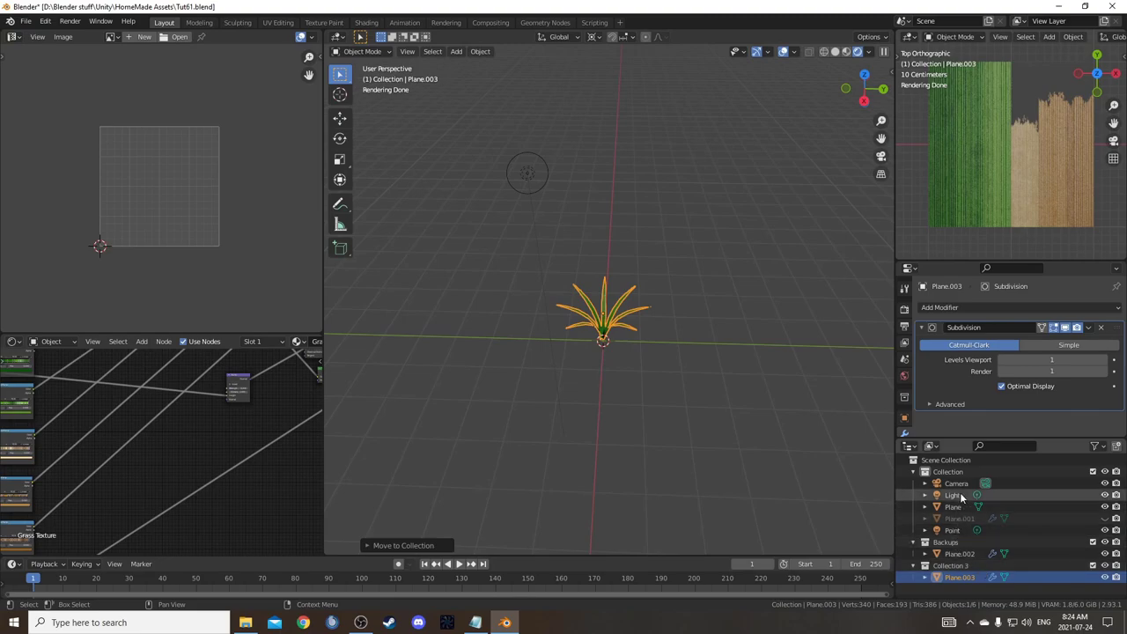
Exclude the Backups collection from the view layer and keep Collection 3 enabled.
{"action": "left_click", "coordinate": [1092, 566]}
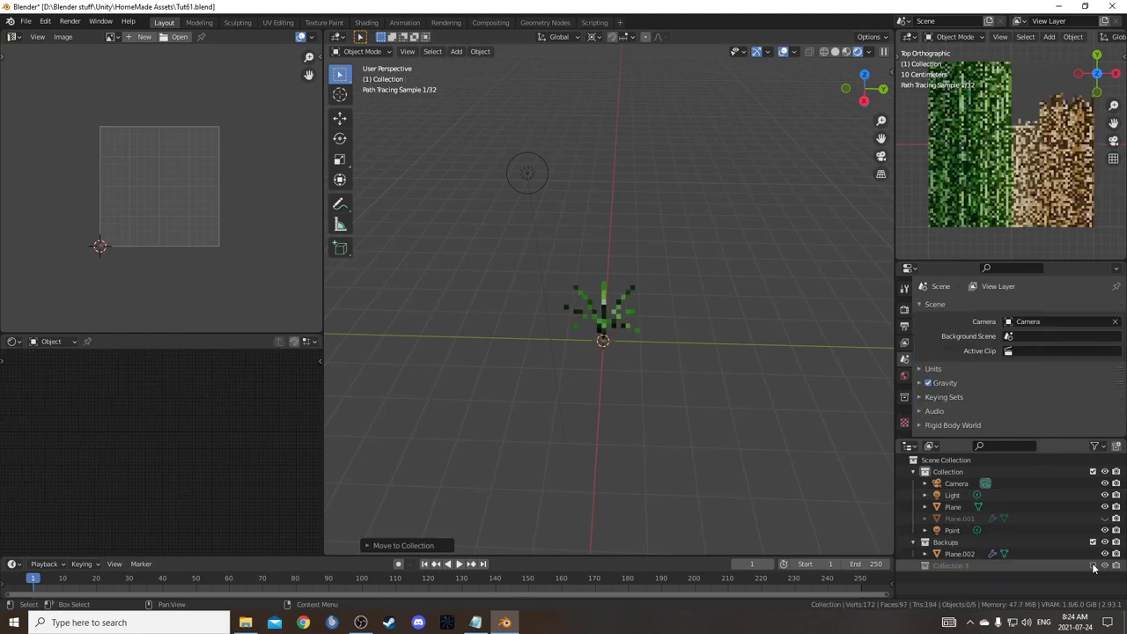
{"action": "left_click", "coordinate": [1092, 565]}
{"action": "left_click", "coordinate": [1093, 542]}
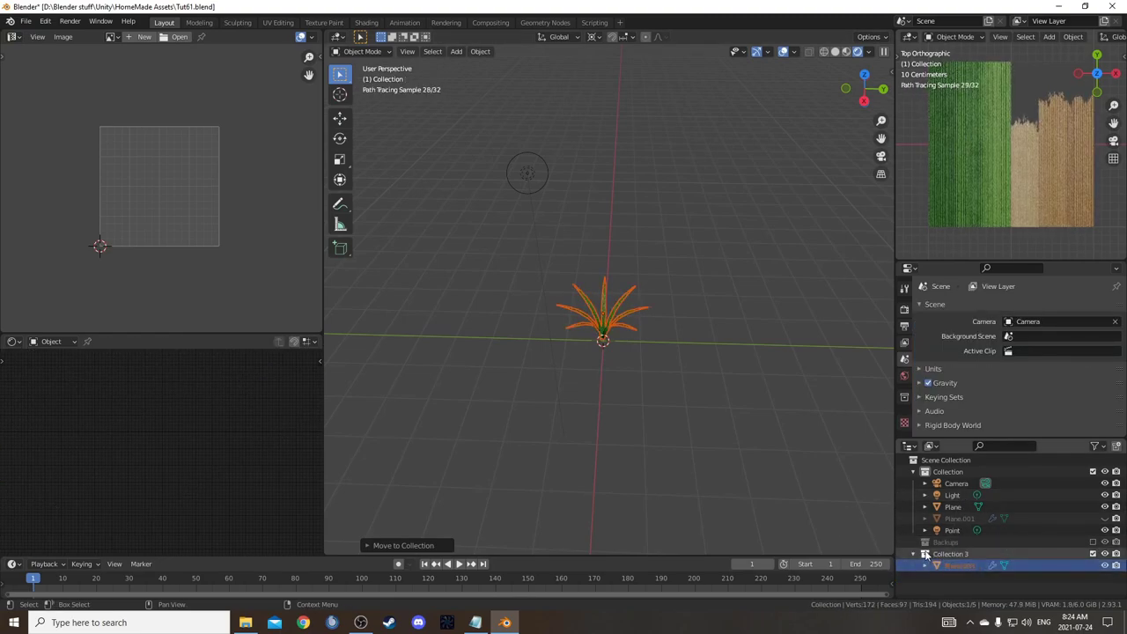
Enter Edit Mode on the grass clump and select one whole blade as linked geometry.
{"action": "scroll", "coordinate": [619, 363], "scroll_direction": "up", "scroll_amount": 2}
{"action": "left_click", "coordinate": [631, 362]}
{"action": "middle_click_drag", "start_coordinate": [631, 363], "coordinate": [665, 355]}
{"action": "scroll", "coordinate": [631, 347], "scroll_direction": "up", "scroll_amount": 3}
{"action": "left_click", "coordinate": [590, 357]}
{"action": "mouse_move", "coordinate": [676, 426]}
{"action": "middle_mouse_down"}
{"action": "mouse_move", "coordinate": [691, 441]}
{"action": "mouse_move", "coordinate": [727, 422]}
{"action": "middle_mouse_up"}
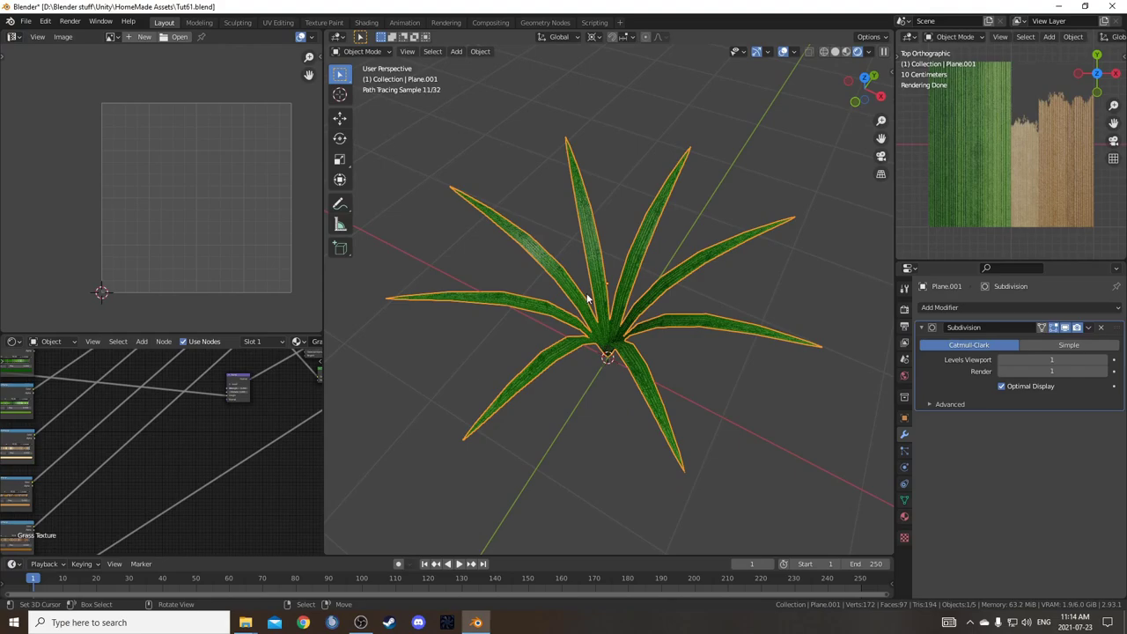
{"action": "key", "text": "Tab"}
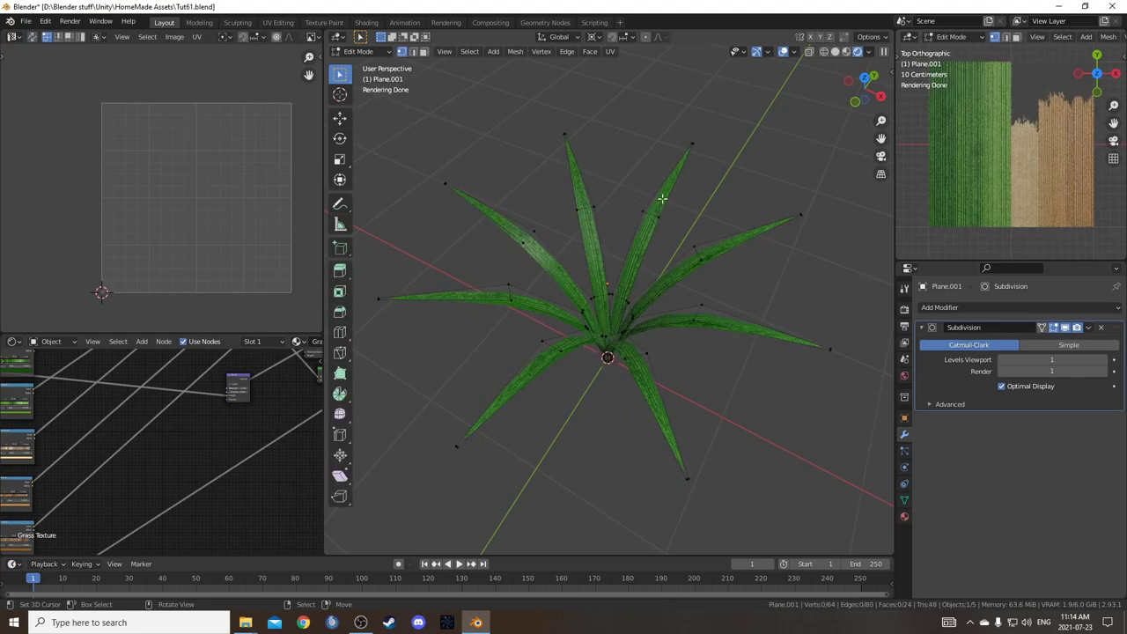
{"action": "key", "text": "l"}
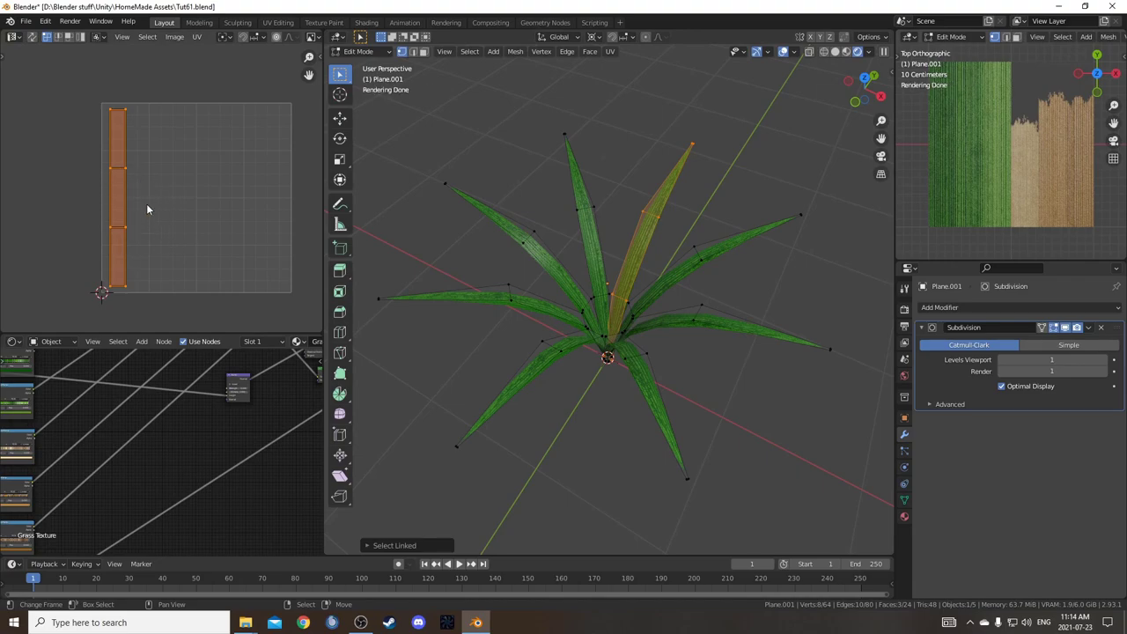
Try the selected blade's UV island over the tan, light green and brown strips of the grass texture.
{"action": "key", "text": "g"}
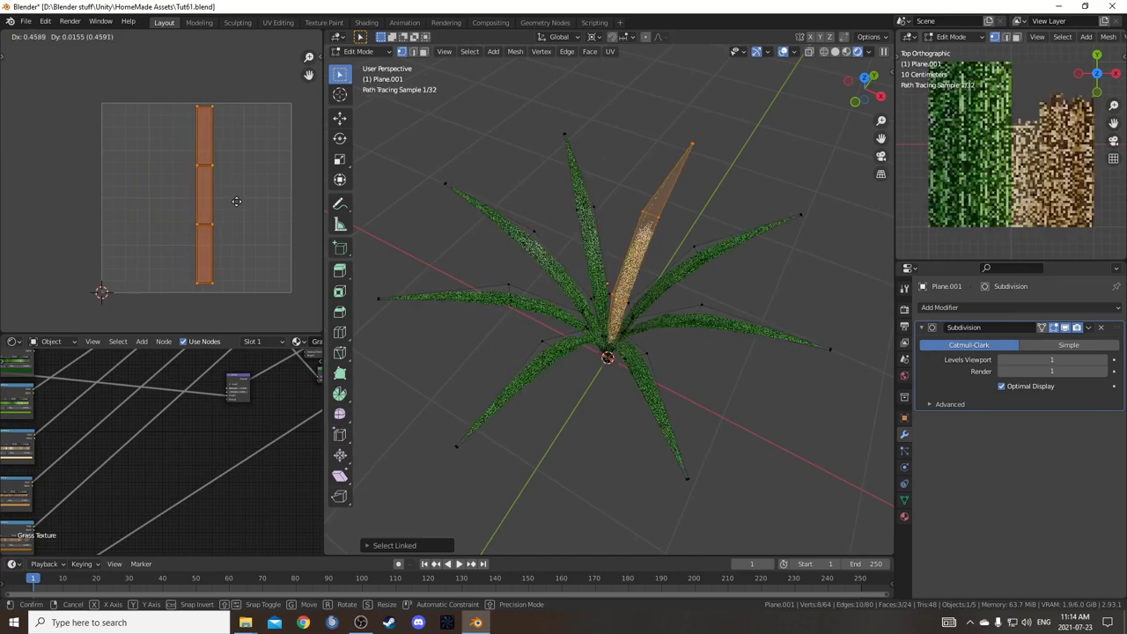
{"action": "left_click", "coordinate": [237, 203]}
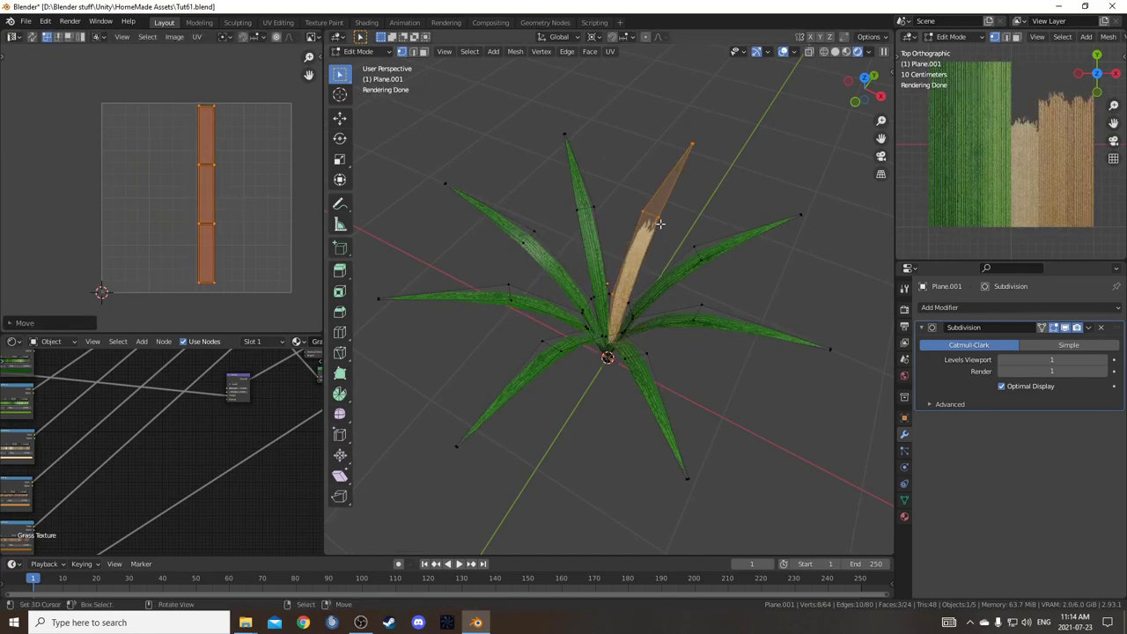
{"action": "key", "text": "g"}
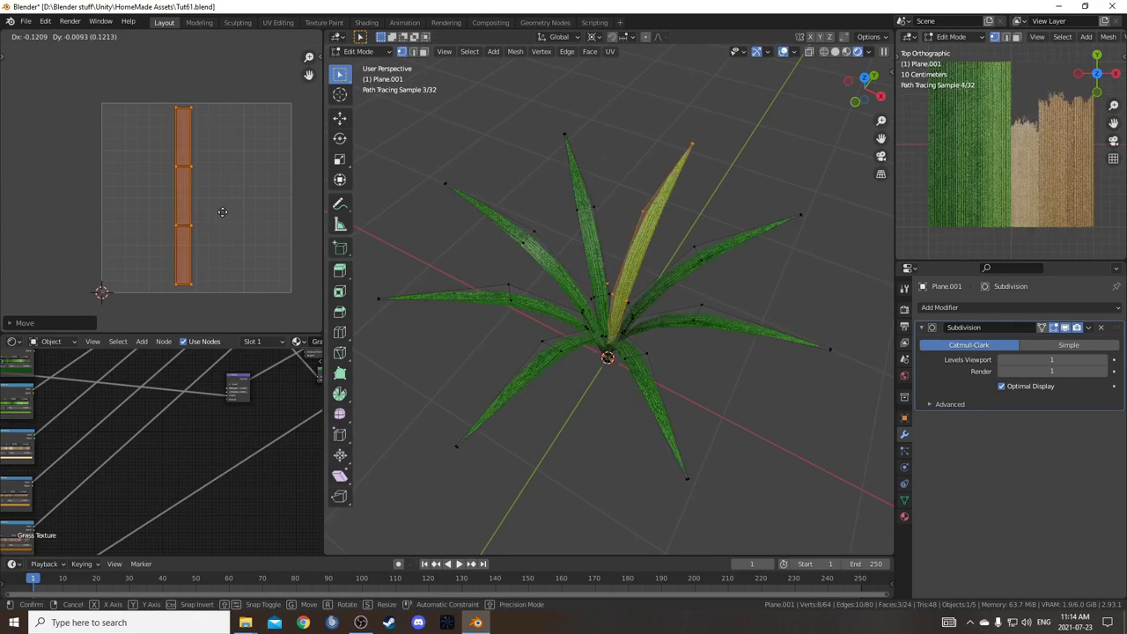
{"action": "left_click", "coordinate": [223, 212]}
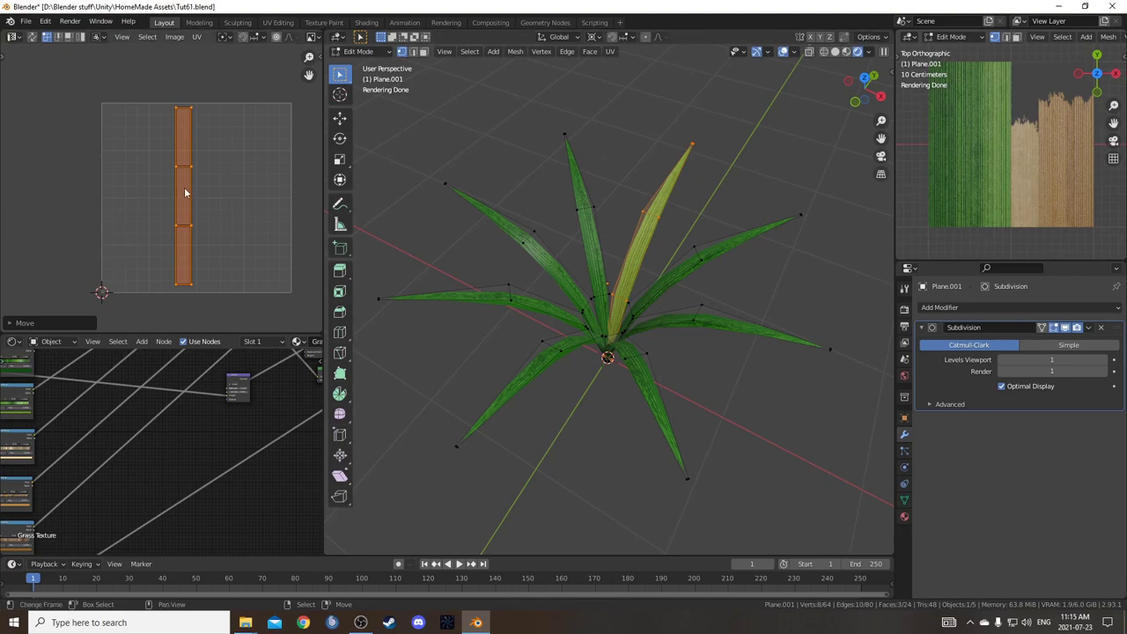
{"action": "middle_click_drag", "start_coordinate": [250, 214], "coordinate": [224, 214]}
{"action": "scroll", "coordinate": [140, 206], "scroll_direction": "up", "scroll_amount": 2}
{"action": "key", "text": "Home"}
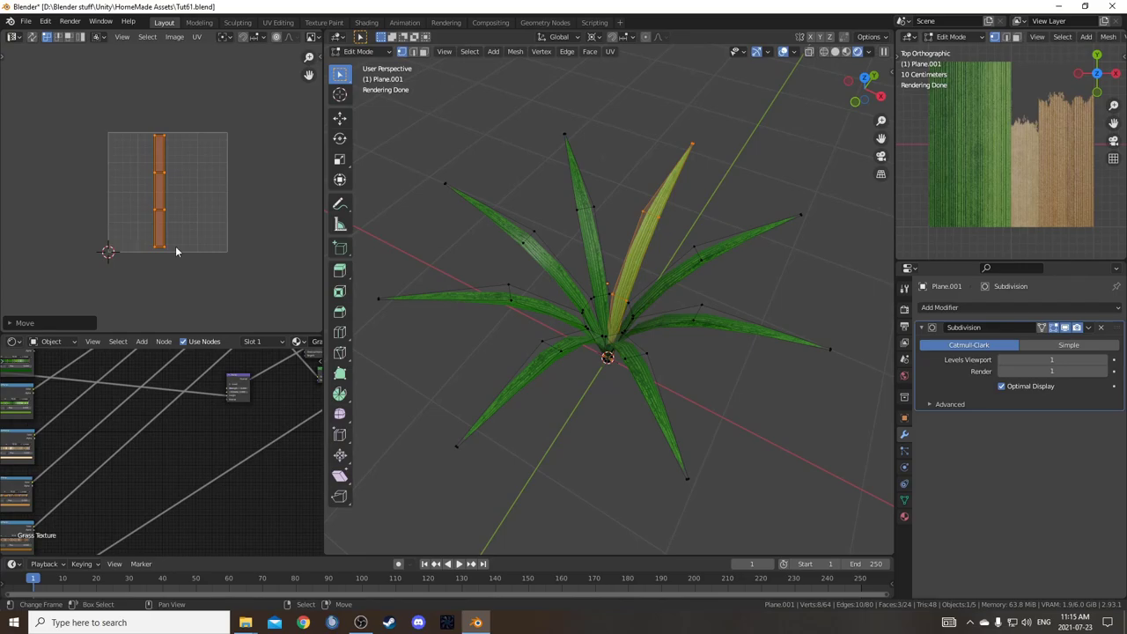
{"action": "key", "text": "g"}
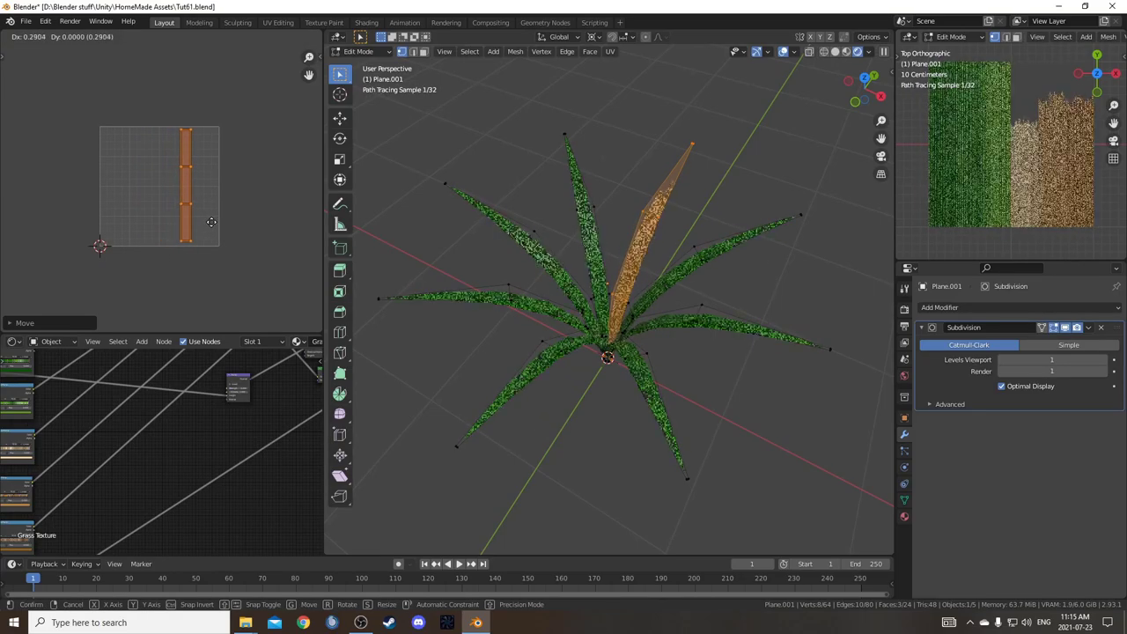
{"action": "left_click", "coordinate": [212, 222]}
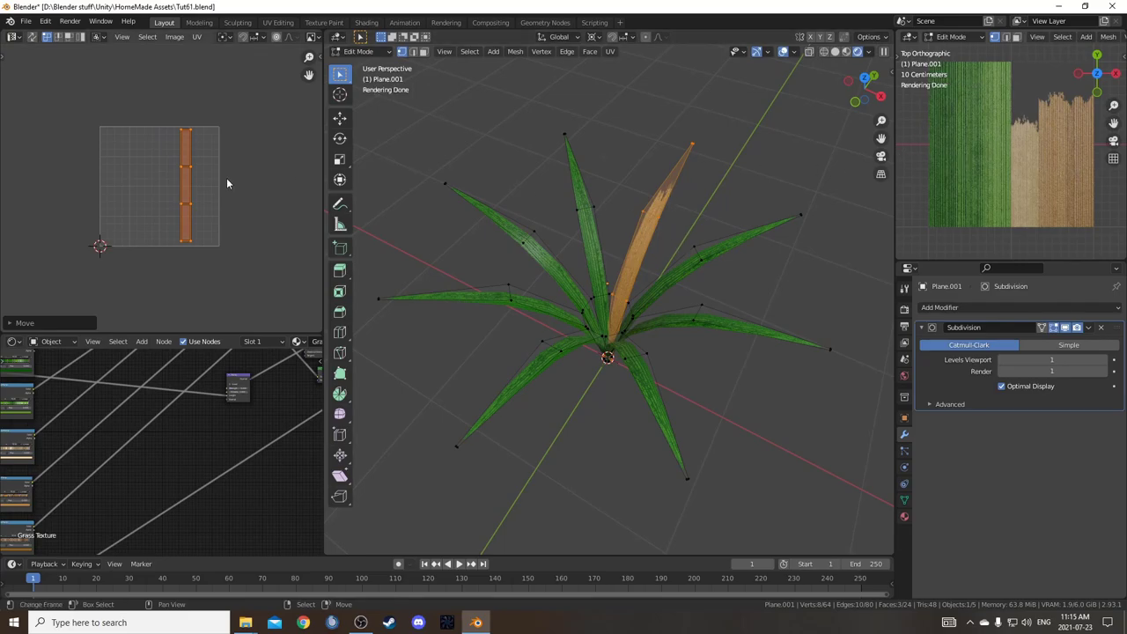
Move the selected blade's UV island onto the light green strip of the grass texture.
{"action": "scroll", "coordinate": [353, 160], "scroll_direction": "up", "scroll_amount": 3}
{"action": "key", "text": "g"}
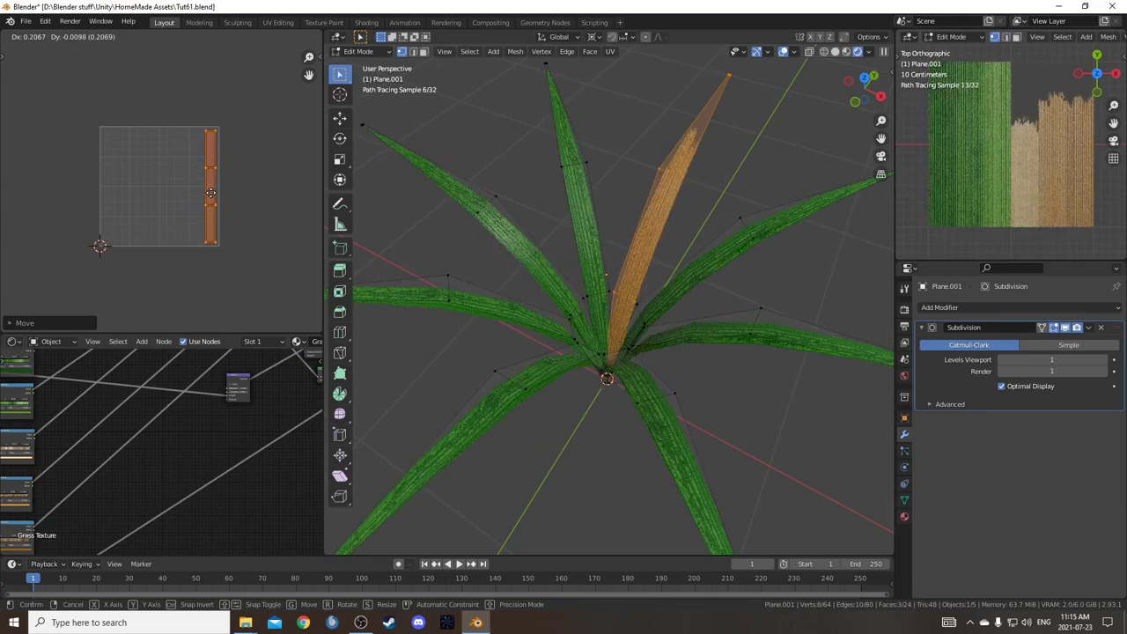
{"action": "left_click", "coordinate": [144, 199]}
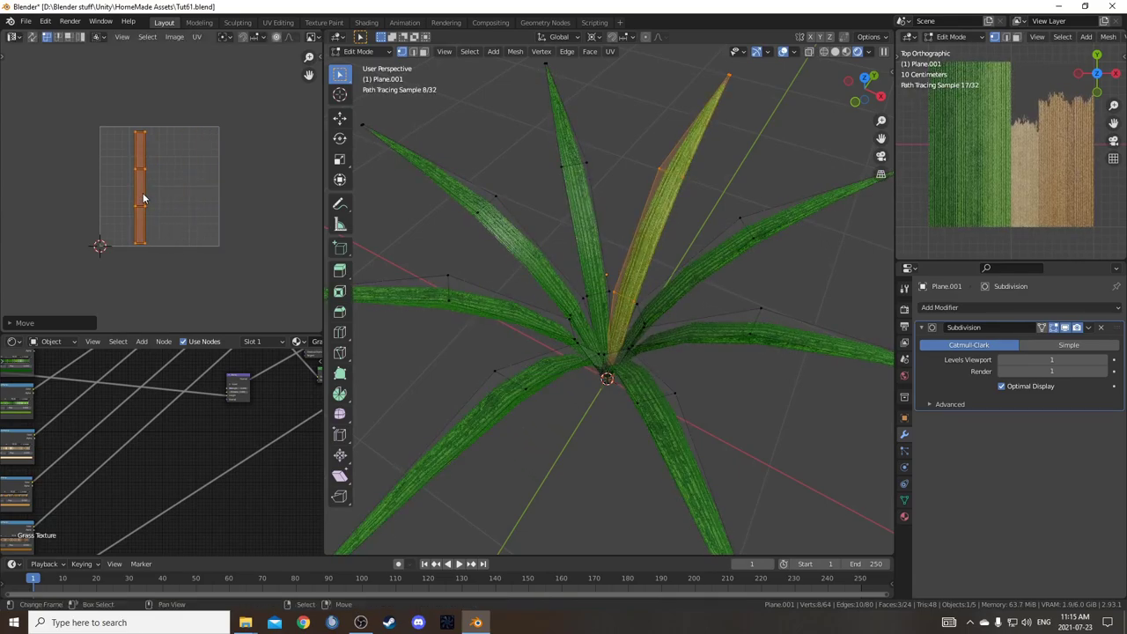
{"action": "key", "text": "g"}
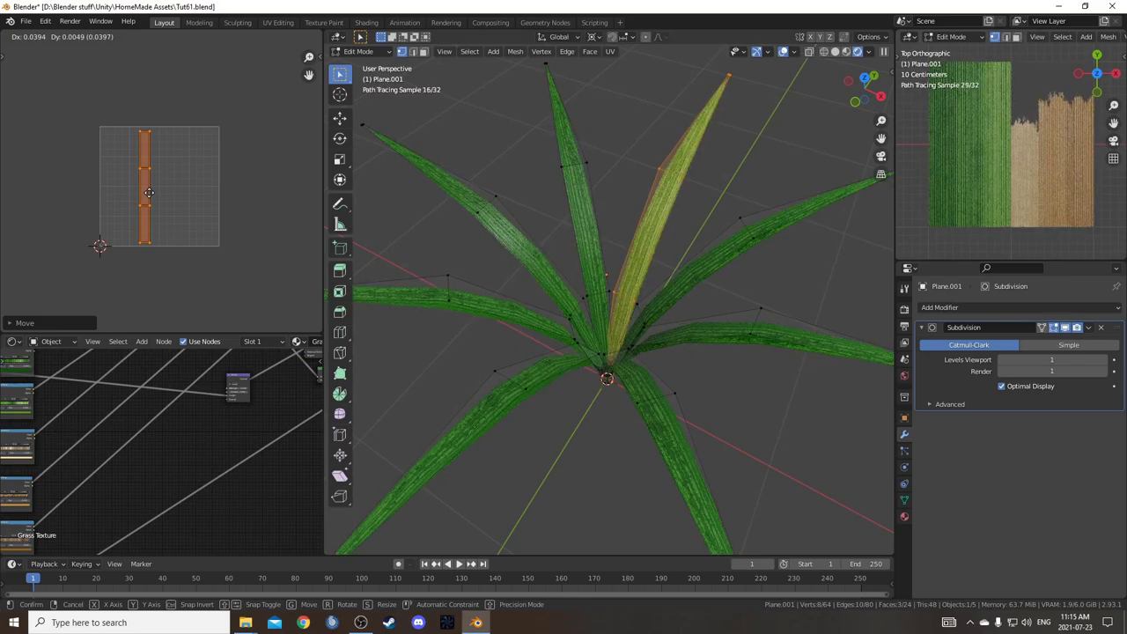
{"action": "left_click", "coordinate": [152, 194]}
Add three more whole blades of the clump to the selection as linked geometry.
{"action": "middle_click_drag", "start_coordinate": [732, 212], "coordinate": [672, 287]}
{"action": "scroll", "coordinate": [672, 287], "scroll_direction": "down", "scroll_amount": 3}
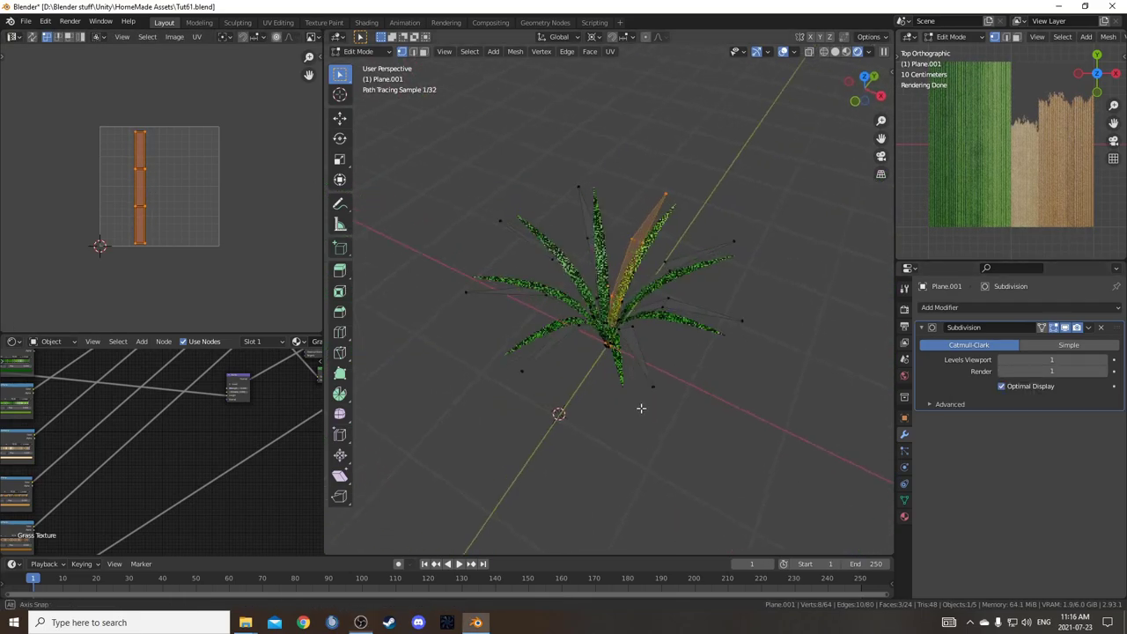
{"action": "middle_click_drag", "start_coordinate": [641, 408], "coordinate": [643, 298]}
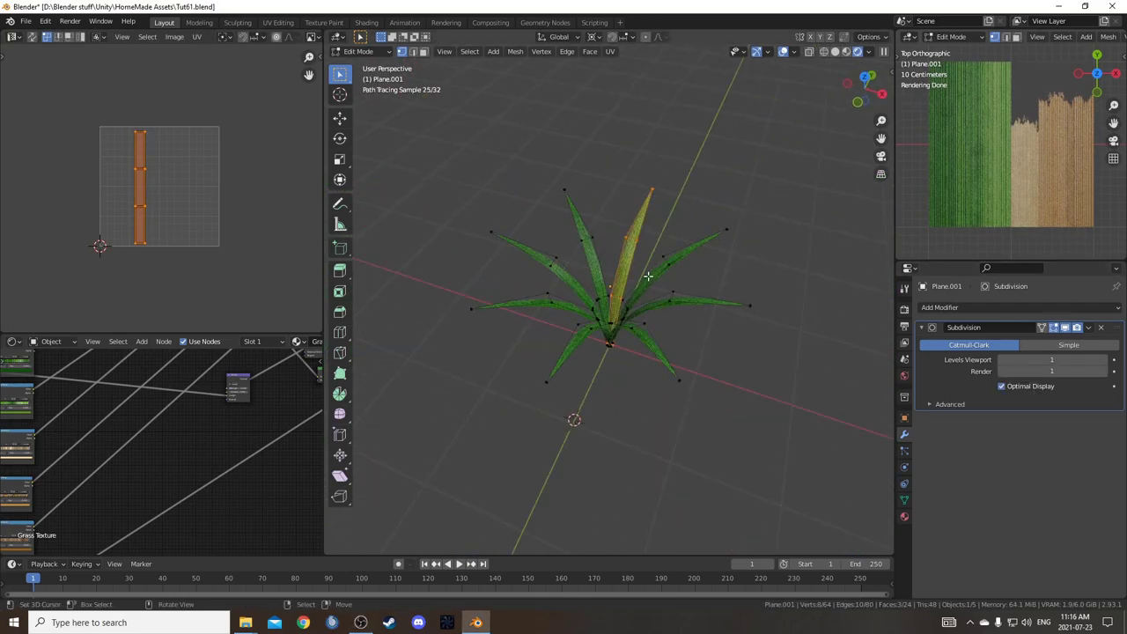
{"action": "key", "text": "l"}
{"action": "key", "text": "l"}
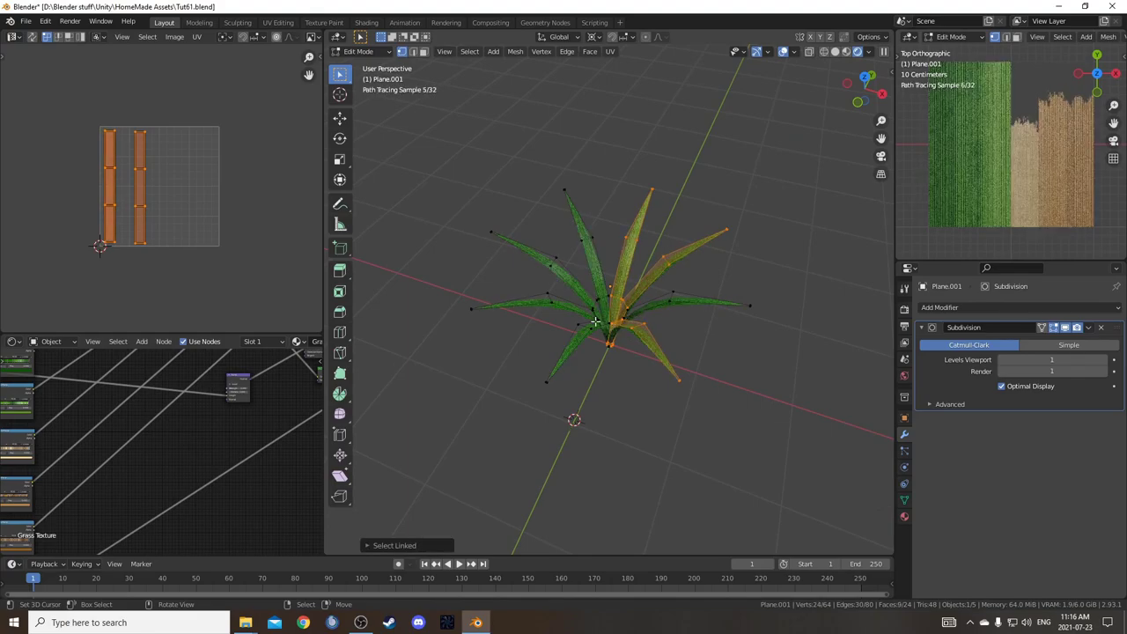
{"action": "key", "text": "l"}
Duplicate the four selected blades in place and snap the 3D cursor to the base of the clump.
{"action": "middle_click_drag", "start_coordinate": [658, 430], "coordinate": [695, 335]}
{"action": "key", "text": "shift+d"}
{"action": "key", "text": "r"}
{"action": "key", "text": "z"}
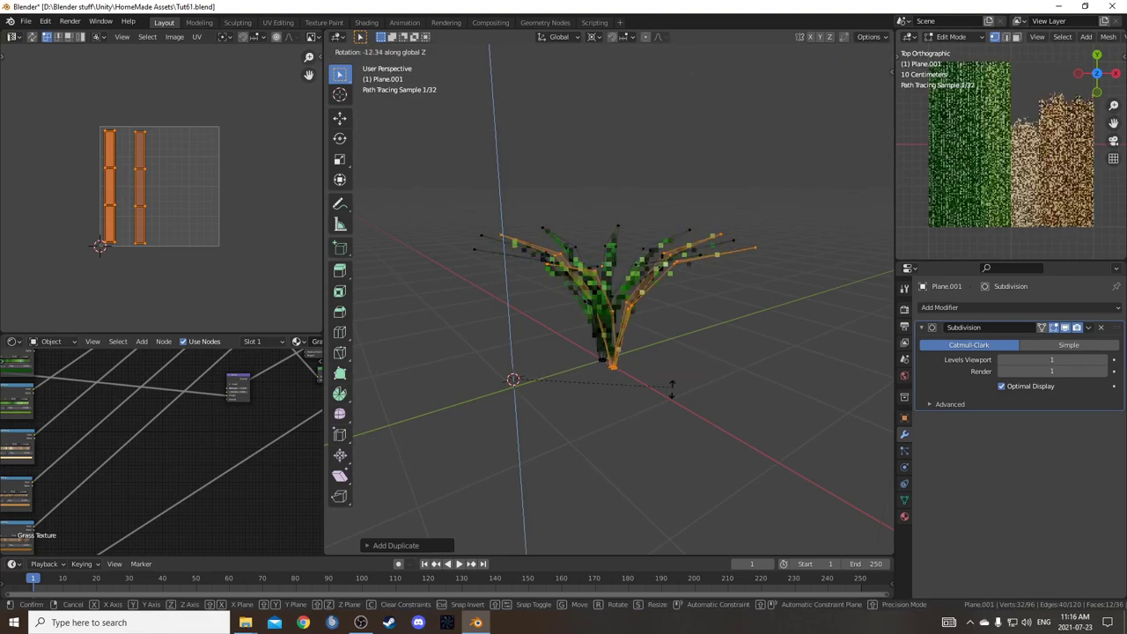
{"action": "right_click", "coordinate": [574, 429]}
{"action": "middle_click_drag", "start_coordinate": [636, 432], "coordinate": [666, 426]}
{"action": "key", "text": "shift+s"}
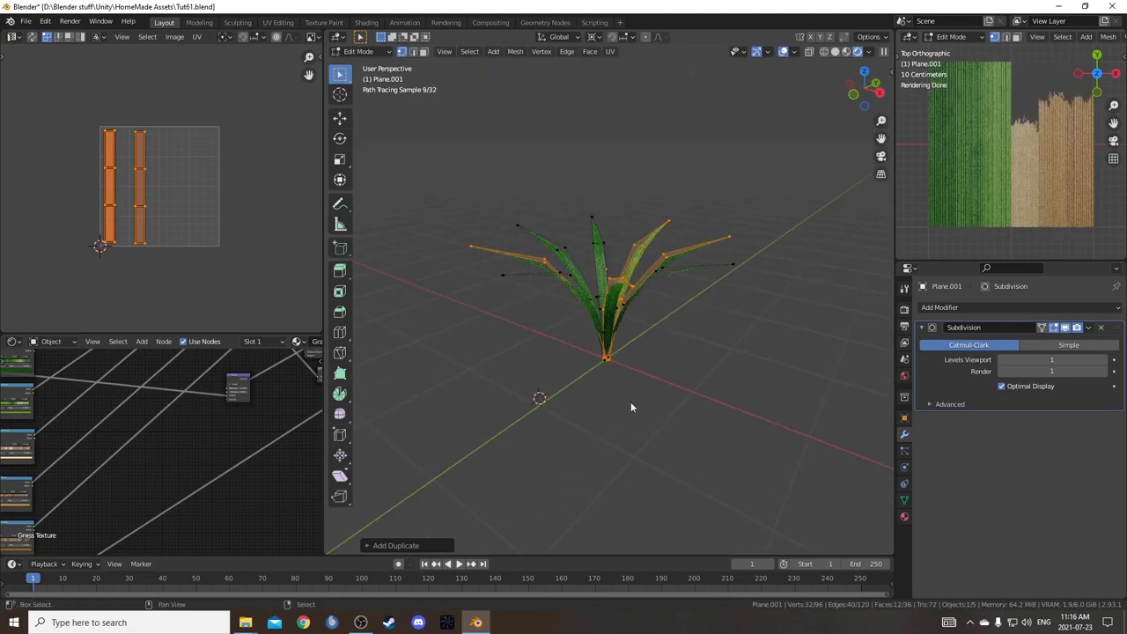
{"action": "left_click", "coordinate": [567, 451]}
Rotate the duplicated blades about the Z axis around the clump's base, and rotate them freely to vary their tilt.
{"action": "middle_click_drag", "start_coordinate": [552, 458], "coordinate": [614, 365]}
{"action": "key", "text": "r"}
{"action": "key", "text": "z"}
{"action": "left_click", "coordinate": [682, 423]}
{"action": "key", "text": "r"}
{"action": "left_click", "coordinate": [707, 297]}
{"action": "middle_click_drag", "start_coordinate": [643, 403], "coordinate": [654, 388]}
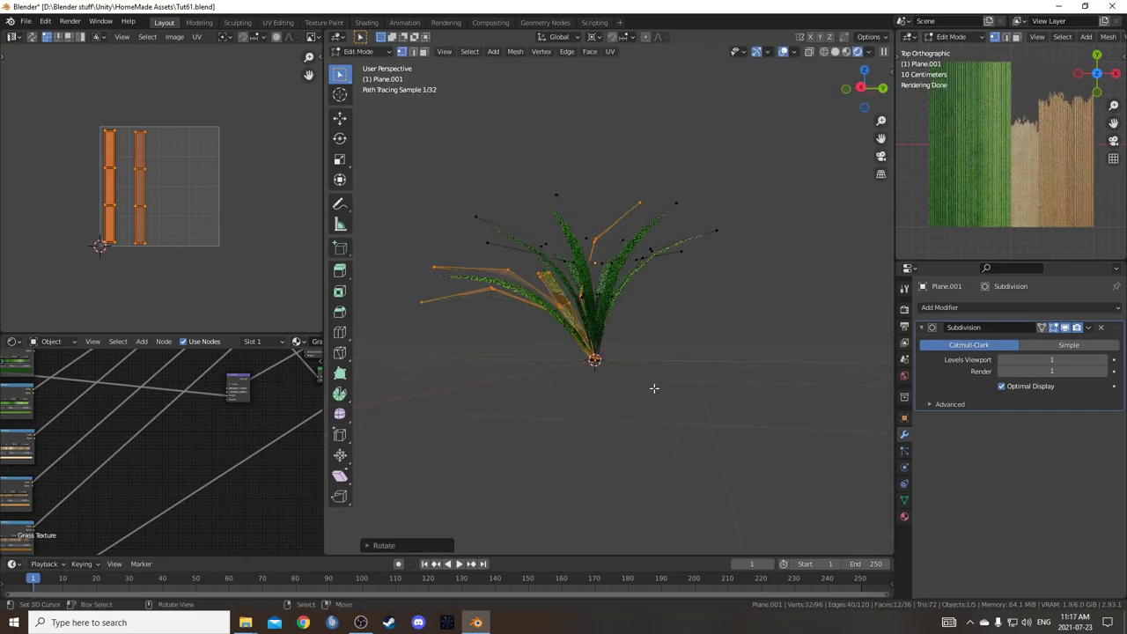
Start a Bend on the duplicated blades with the 3D cursor placed beside the clump.
{"action": "middle_click_drag", "start_coordinate": [477, 355], "coordinate": [520, 363]}
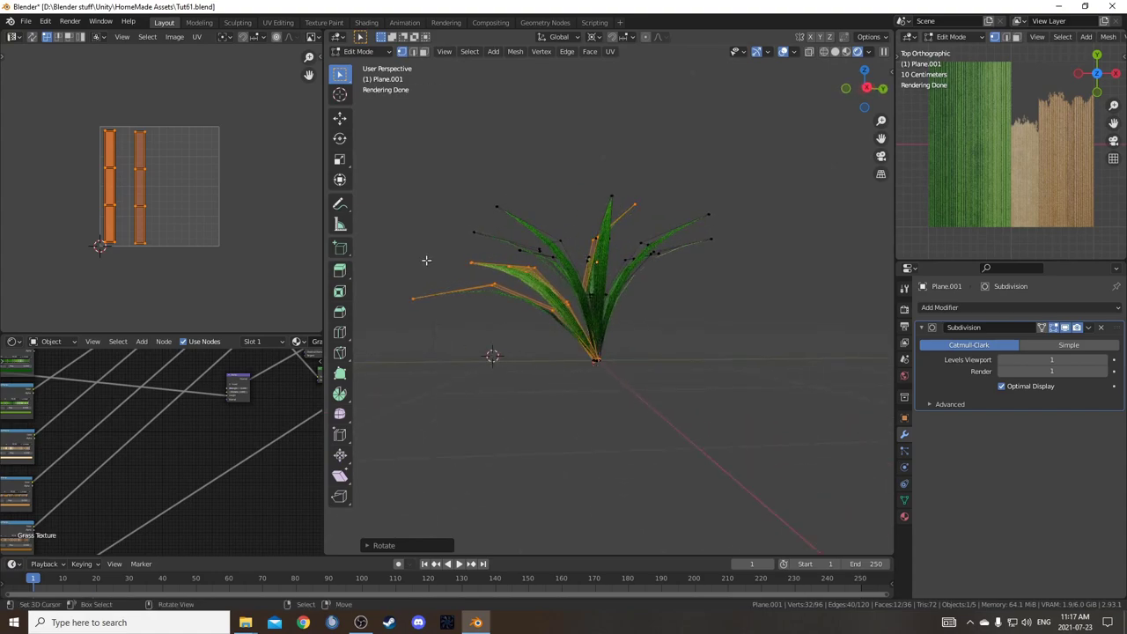
{"action": "key", "text": "shift+w"}
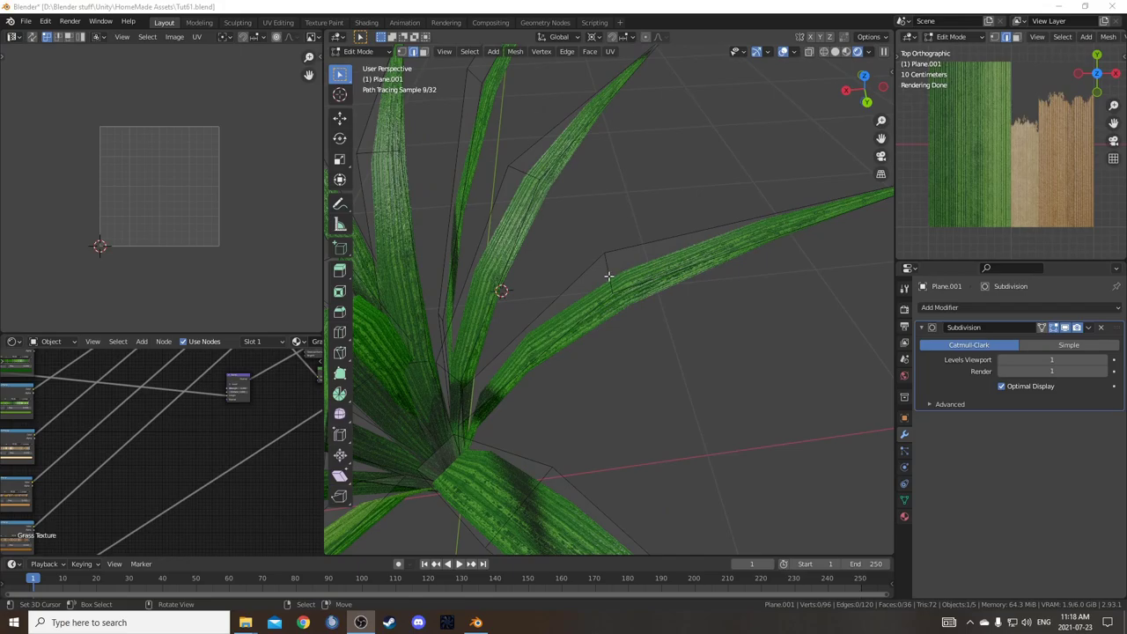
Bevel the cross edge at one blade's fold, and bevel the resulting edges a second time.
{"action": "left_click", "coordinate": [608, 276]}
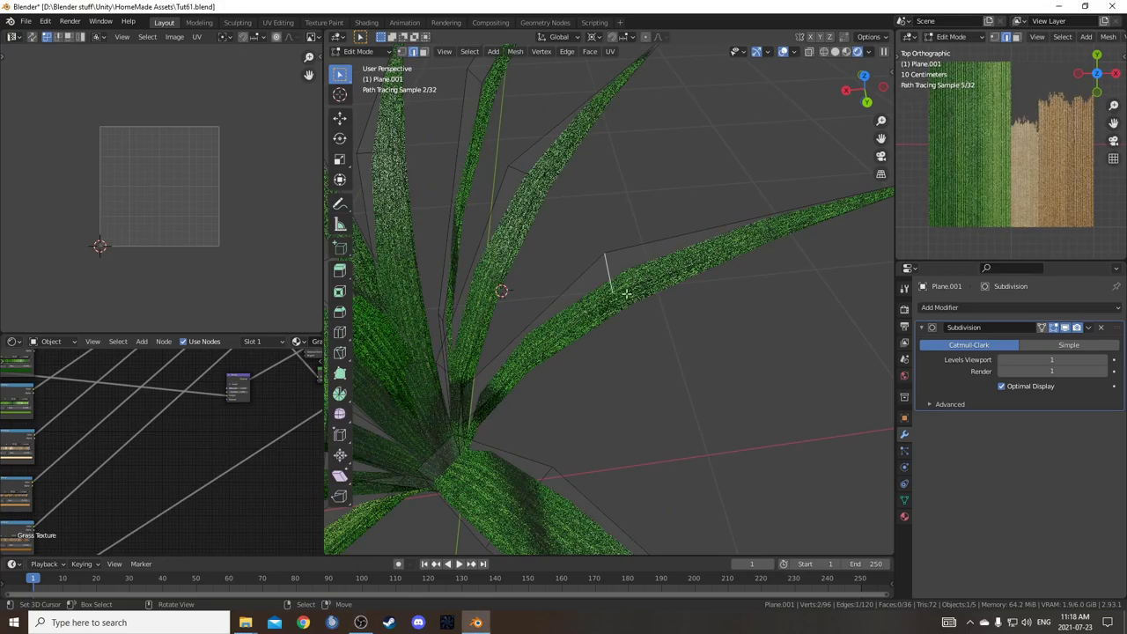
{"action": "key", "text": "ctrl+b"}
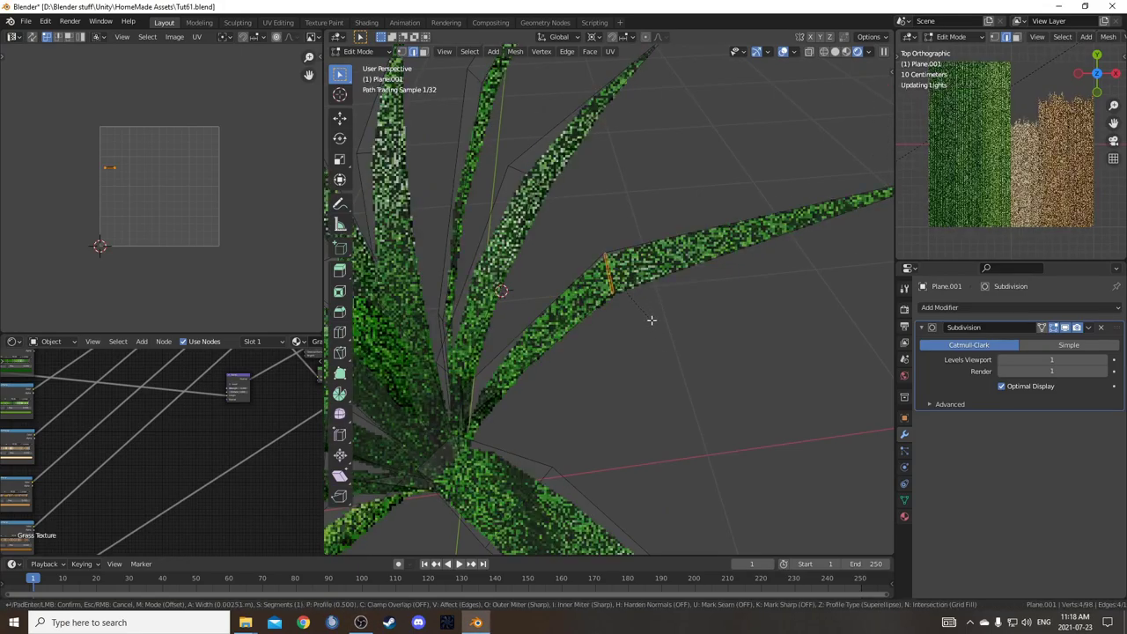
{"action": "left_click", "coordinate": [620, 270]}
{"action": "key", "text": "ctrl+b"}
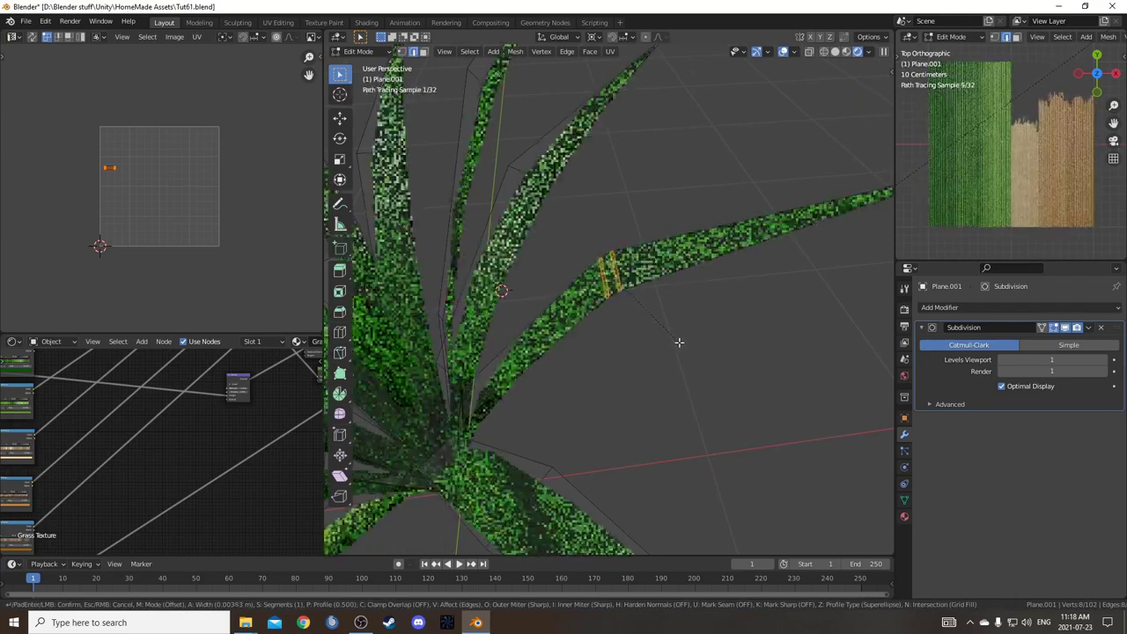
{"action": "left_click", "coordinate": [686, 344]}
Raise the middle face of the beveled fold along the Z axis to round the blade's bend.
{"action": "mouse_move", "coordinate": [684, 345]}
{"action": "middle_mouse_down"}
{"action": "mouse_move", "coordinate": [647, 281]}
{"action": "mouse_move", "coordinate": [641, 300]}
{"action": "mouse_move", "coordinate": [602, 278]}
{"action": "middle_mouse_up"}
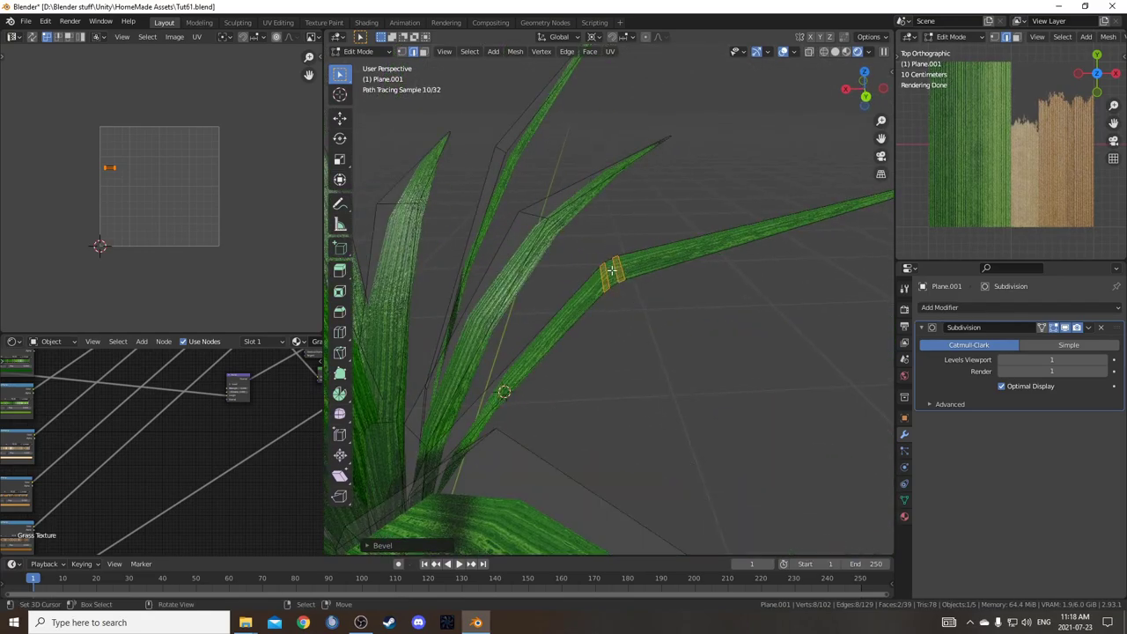
{"action": "key", "text": "g"}
{"action": "key", "text": "z"}
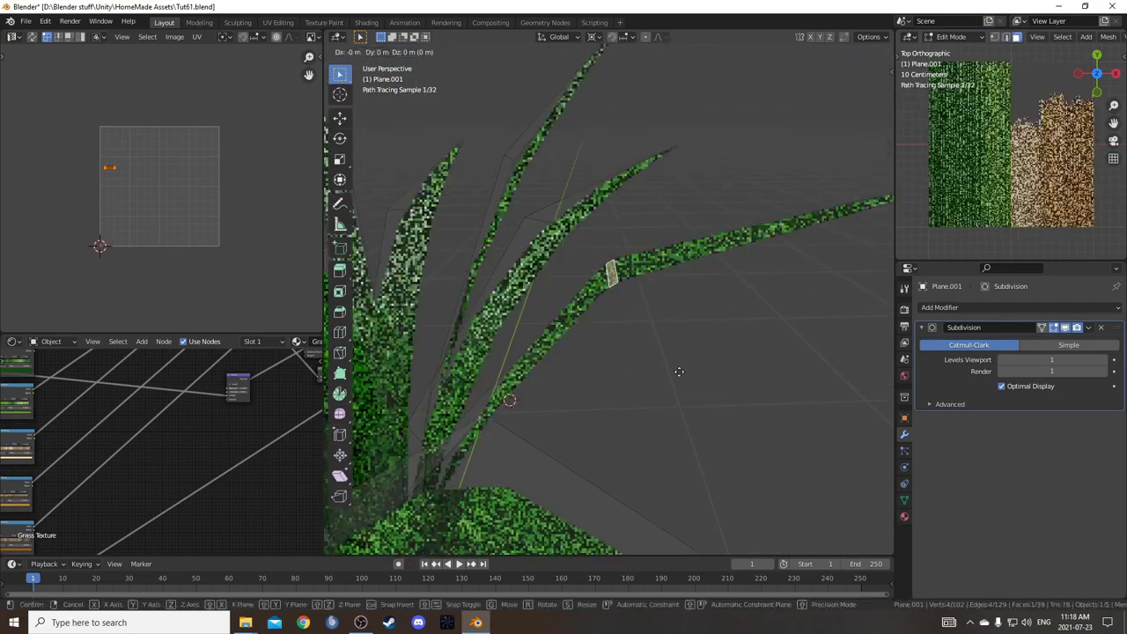
{"action": "left_click", "coordinate": [678, 369]}
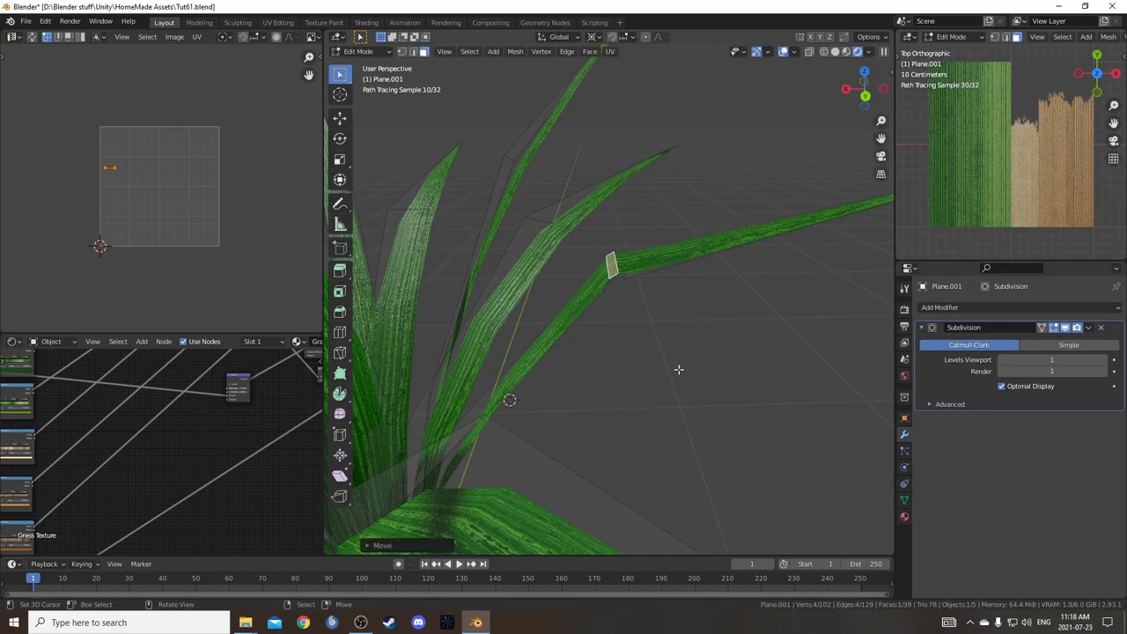
{"action": "left_click", "coordinate": [734, 241]}
{"action": "middle_click_drag", "start_coordinate": [760, 269], "coordinate": [702, 277]}
{"action": "key", "text": "ctrl+r"}
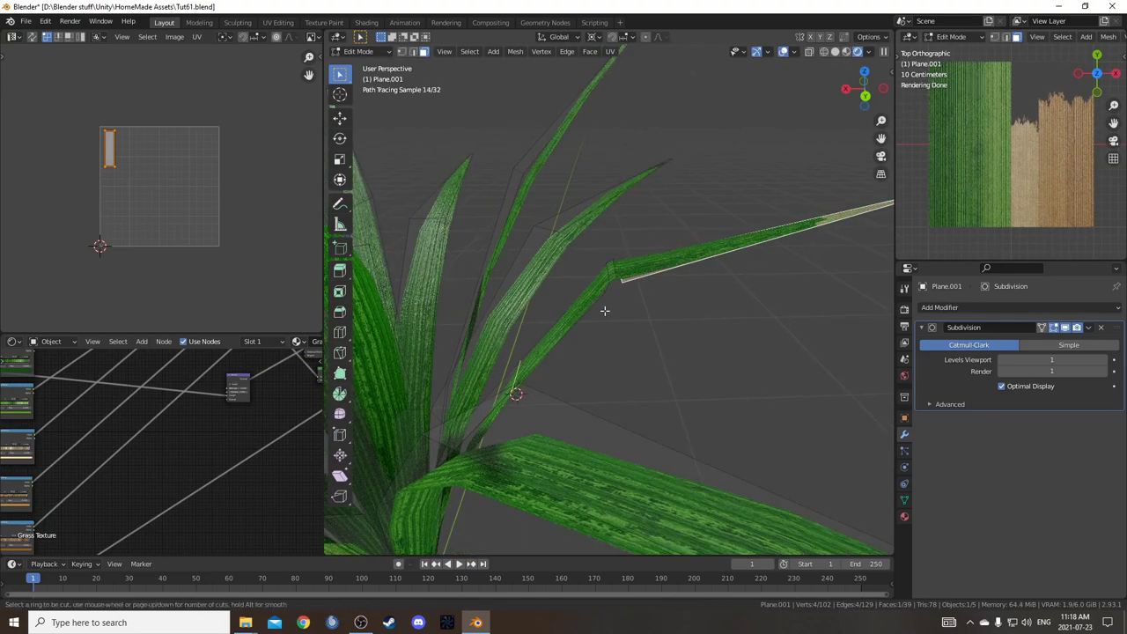
{"action": "right_click", "coordinate": [604, 287]}
Edge-slide edges beside the blade's beveled fold and return to Object Mode.
{"action": "left_click", "coordinate": [606, 293]}
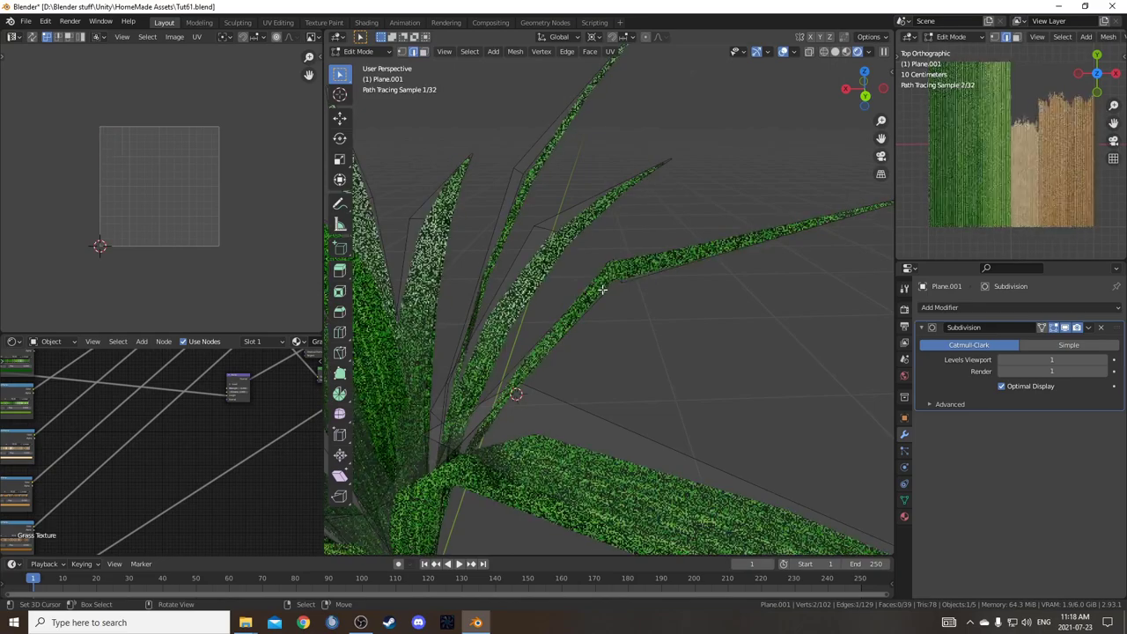
{"action": "key", "text": "g"}
{"action": "key", "text": "g"}
{"action": "left_click", "coordinate": [611, 360]}
{"action": "left_click", "coordinate": [622, 280]}
{"action": "key", "text": "g"}
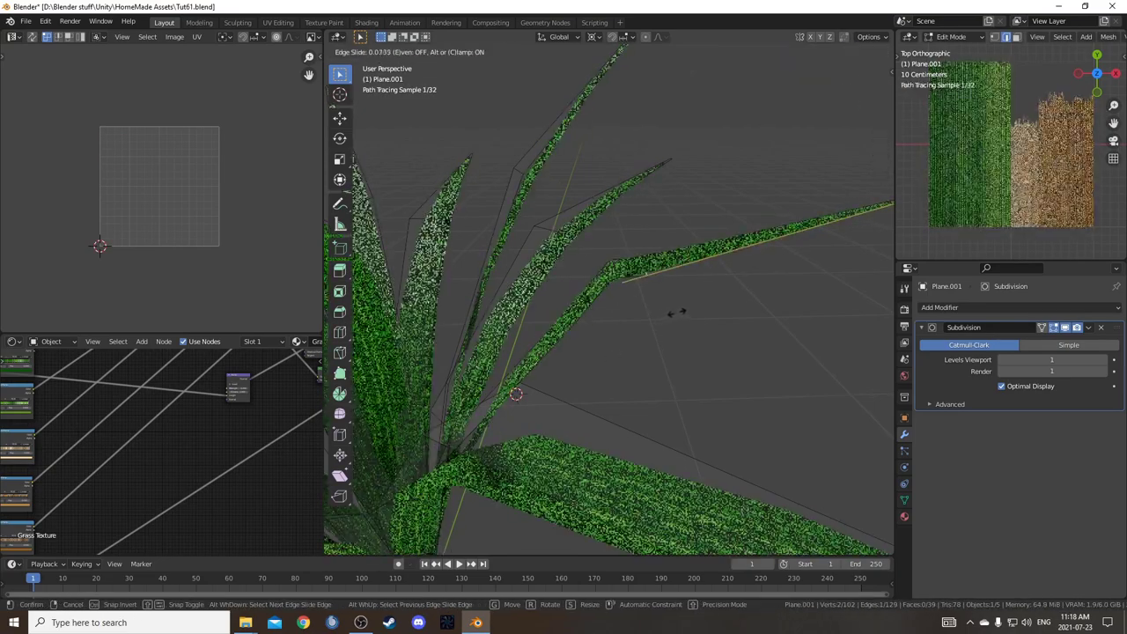
{"action": "key", "text": "Tab"}
Select the grass clump with its varied green and tan blades in Object Mode.
{"action": "scroll", "coordinate": [669, 314], "scroll_direction": "down", "scroll_amount": 3}
{"action": "scroll", "coordinate": [666, 309], "scroll_direction": "down", "scroll_amount": 2}
{"action": "scroll", "coordinate": [693, 371], "scroll_direction": "up", "scroll_amount": 5}
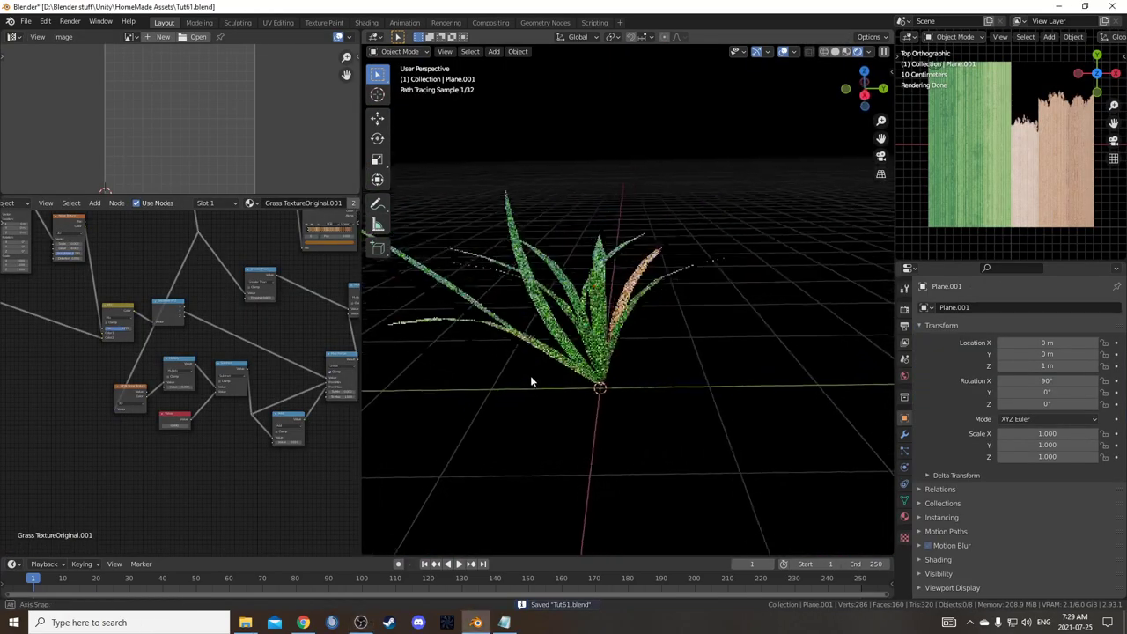
{"action": "middle_click_drag", "start_coordinate": [530, 381], "coordinate": [605, 338]}
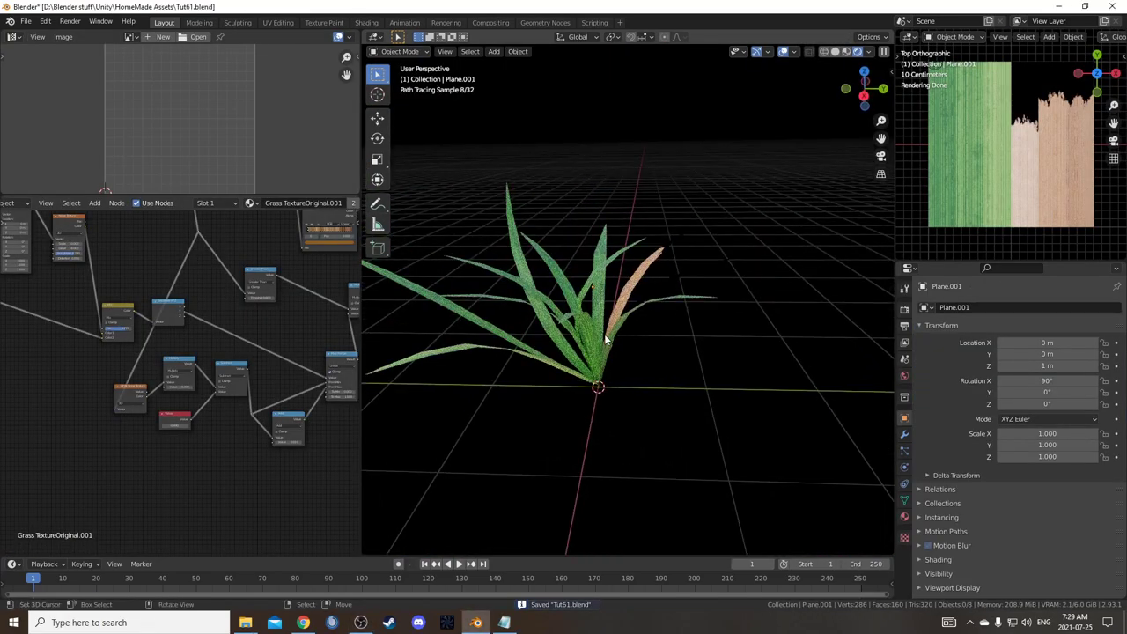
{"action": "key", "text": "a"}
{"action": "middle_click_drag", "start_coordinate": [641, 382], "coordinate": [638, 370]}
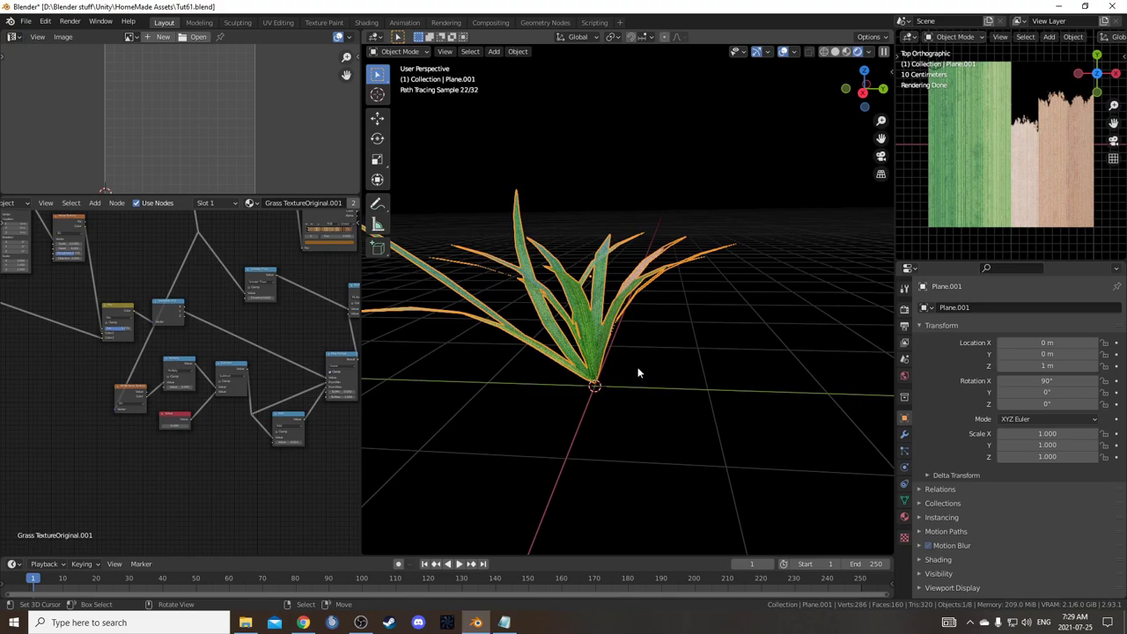
Move a blade vertex along the Z axis in Edit Mode using Smooth proportional editing with an influence size of about 1.21.
{"action": "key", "text": "Tab"}
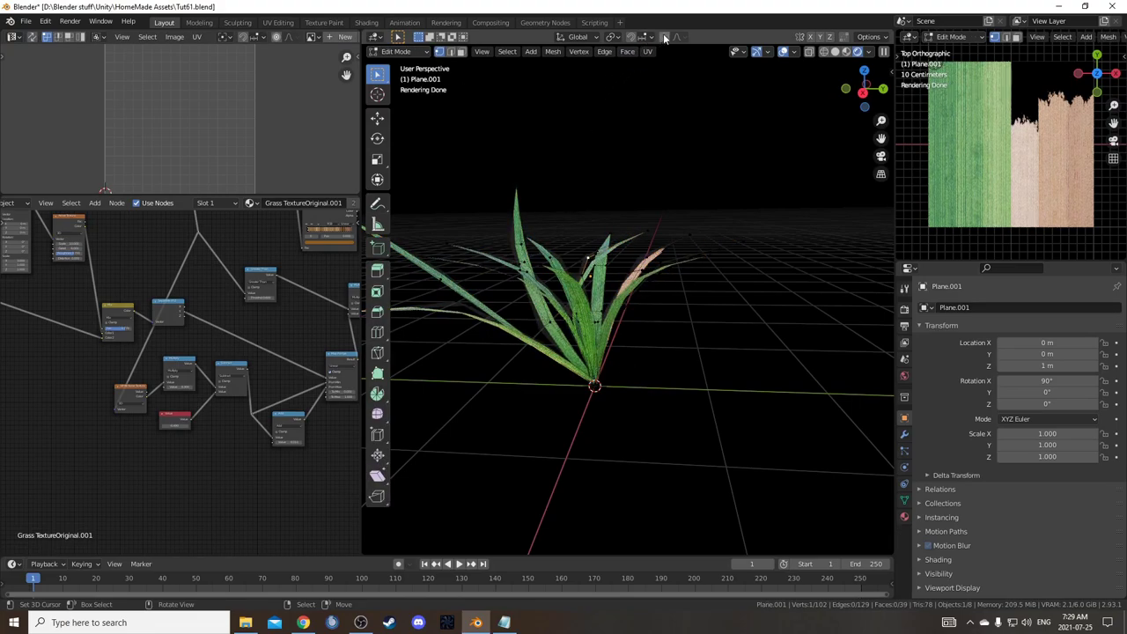
{"action": "mouse_move", "coordinate": [640, 286]}
{"action": "middle_mouse_down"}
{"action": "mouse_move", "coordinate": [700, 308]}
{"action": "mouse_move", "coordinate": [684, 314]}
{"action": "middle_mouse_up"}
{"action": "key", "text": "g"}
{"action": "key", "text": "z"}
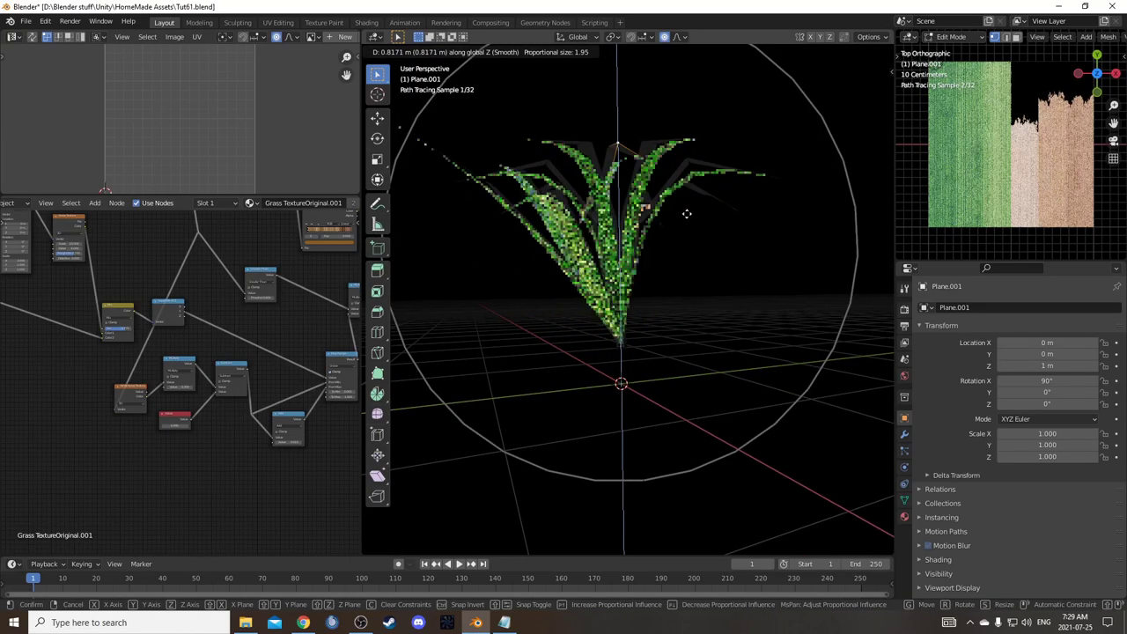
{"action": "scroll", "coordinate": [685, 281], "scroll_direction": "down", "scroll_amount": 4}
{"action": "scroll", "coordinate": [680, 319], "scroll_direction": "up", "scroll_amount": 9}
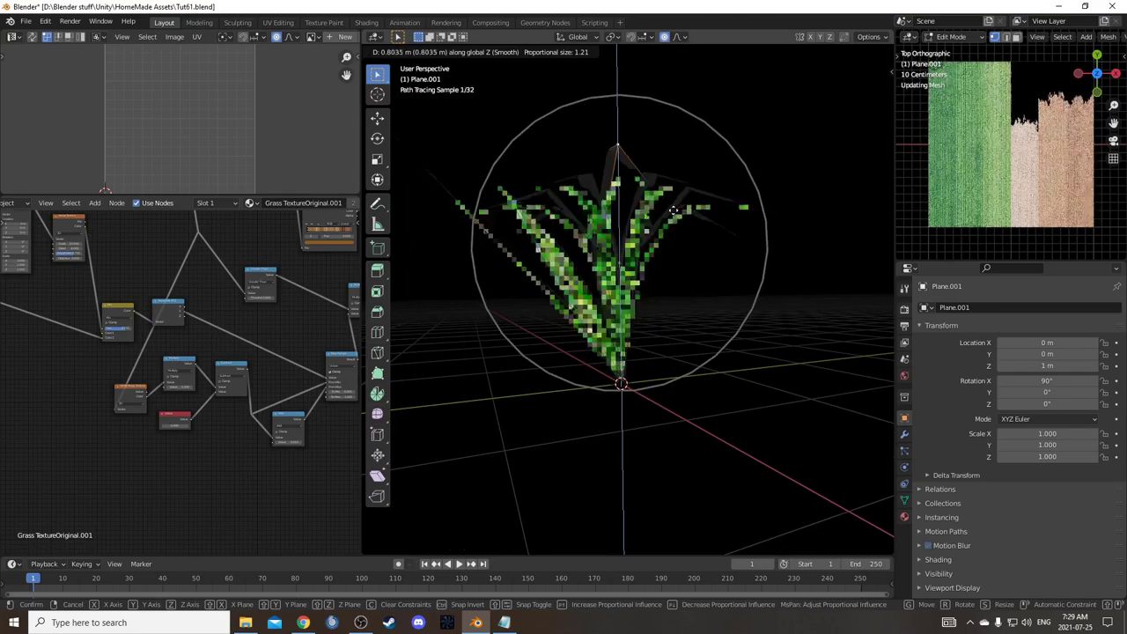
{"action": "left_click", "coordinate": [680, 364]}
{"action": "middle_click_drag", "start_coordinate": [681, 364], "coordinate": [696, 133]}
Check the proportional falloff options and move the same vertex along Z again, keeping the Smooth falloff.
{"action": "left_click", "coordinate": [684, 37]}
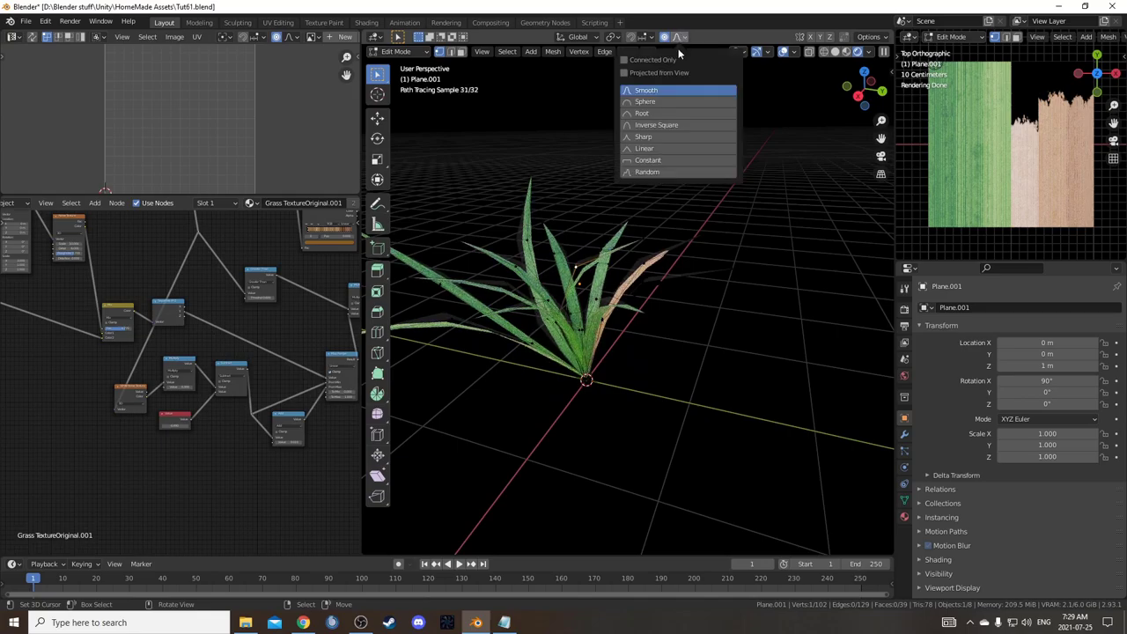
{"action": "middle_click_drag", "start_coordinate": [655, 398], "coordinate": [661, 367]}
{"action": "key", "text": "g"}
{"action": "key", "text": "z"}
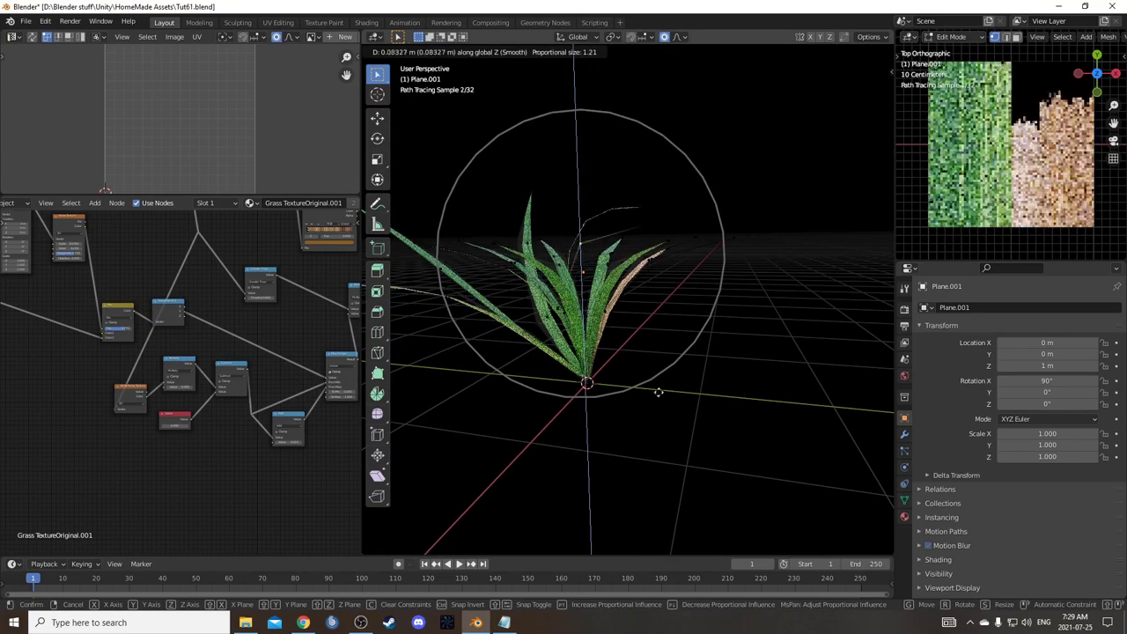
{"action": "left_click", "coordinate": [642, 395]}
{"action": "middle_click_drag", "start_coordinate": [607, 315], "coordinate": [578, 293]}
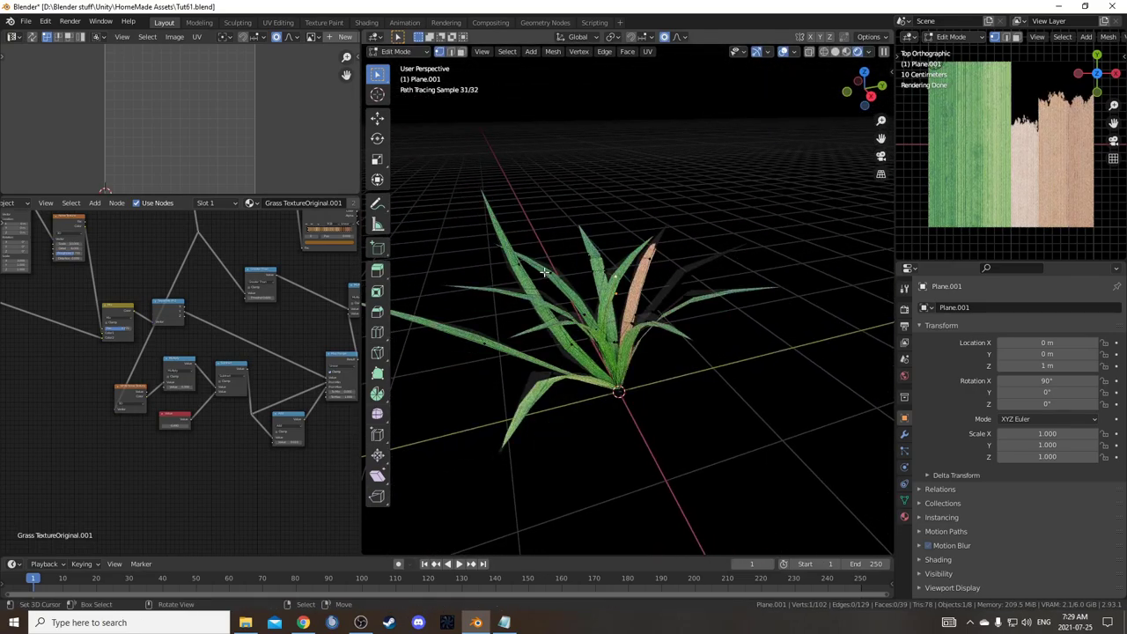
{"action": "key", "text": "ctrl+l"}
{"action": "left_click", "coordinate": [562, 276]}
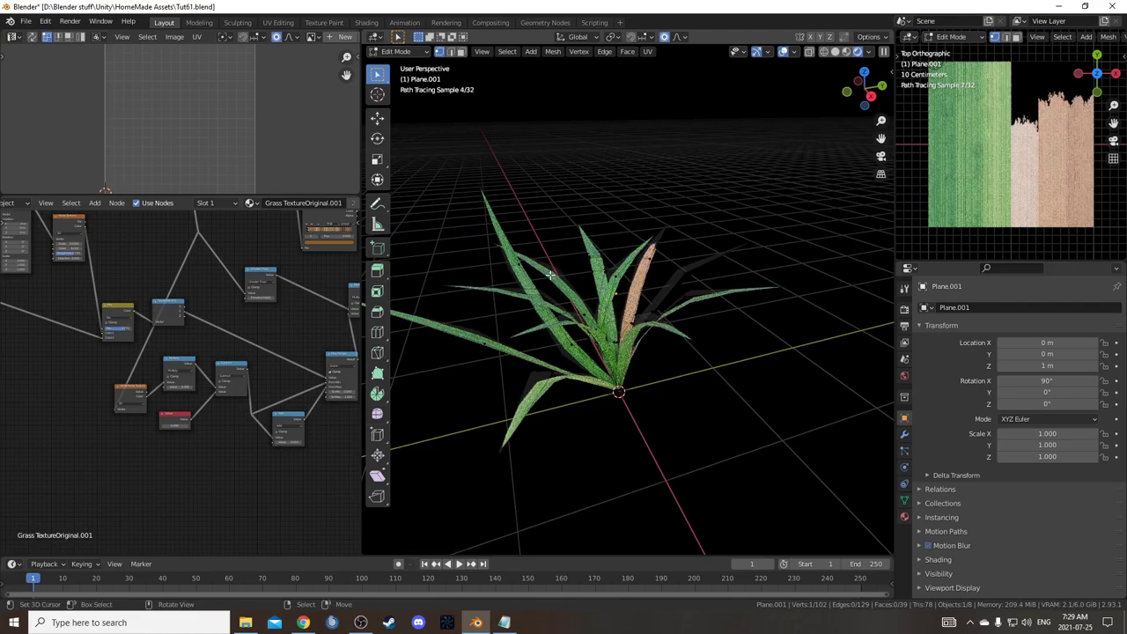
{"action": "middle_click_drag", "start_coordinate": [727, 440], "coordinate": [705, 406]}
{"action": "key", "text": "g"}
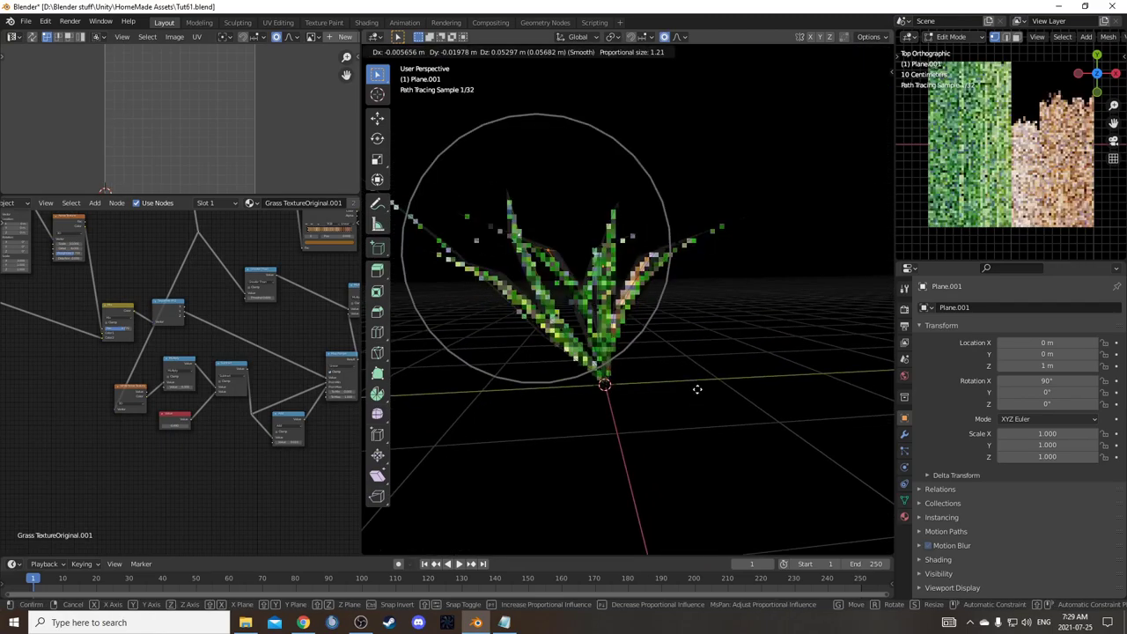
{"action": "right_click", "coordinate": [695, 465]}
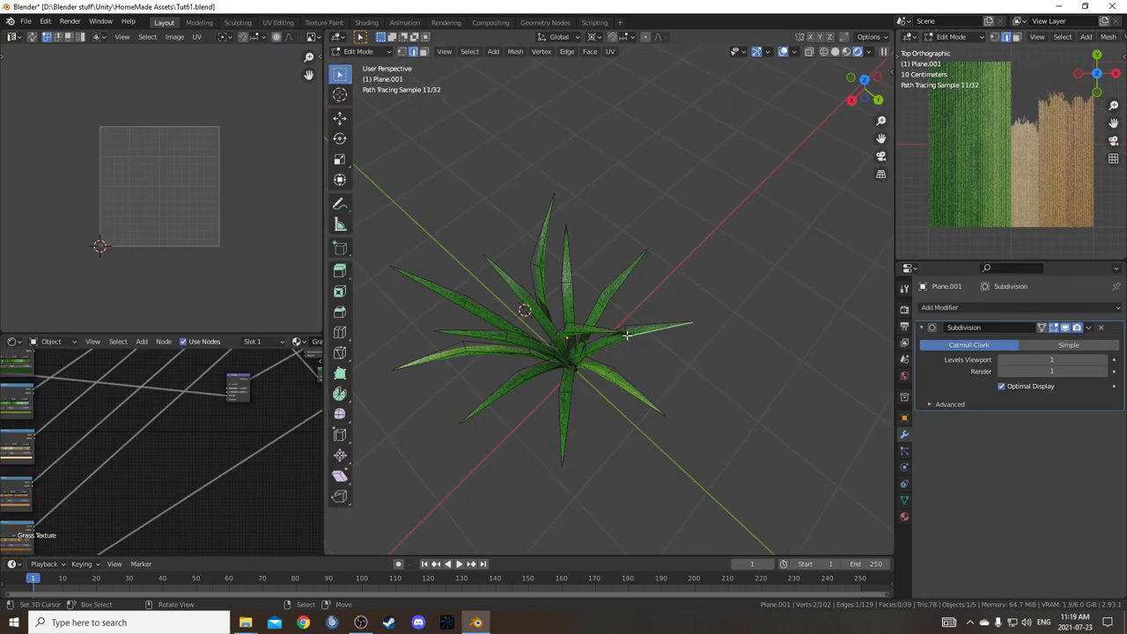
Select one whole blade, shift its UV island onto the brown part of the texture, and return to Object Mode.
{"action": "key", "text": "l"}
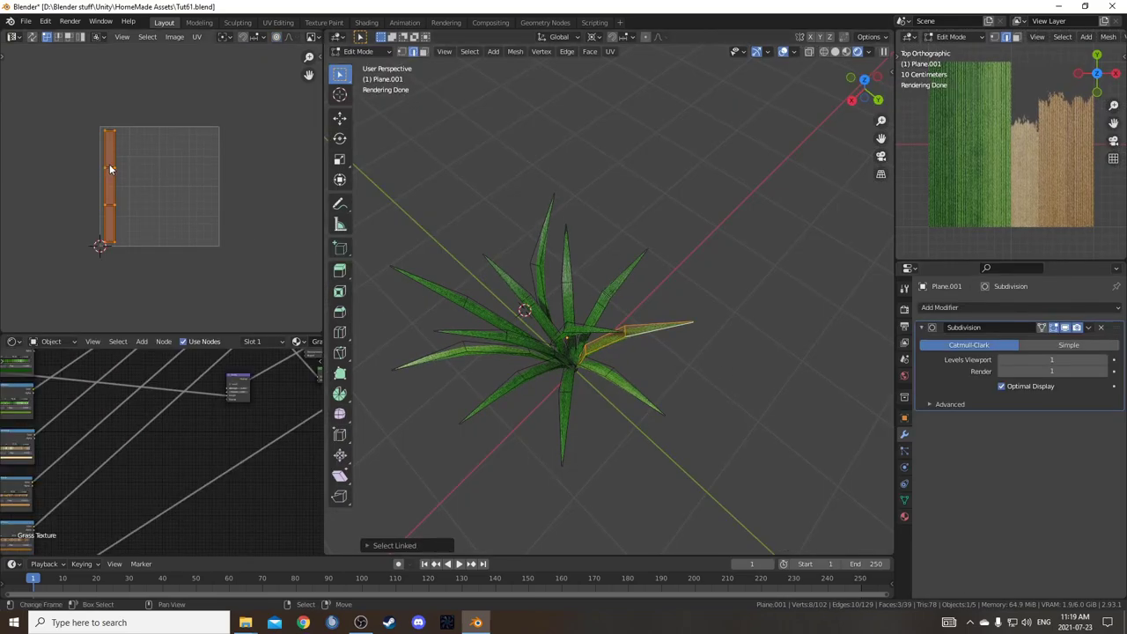
{"action": "key", "text": "Tab"}
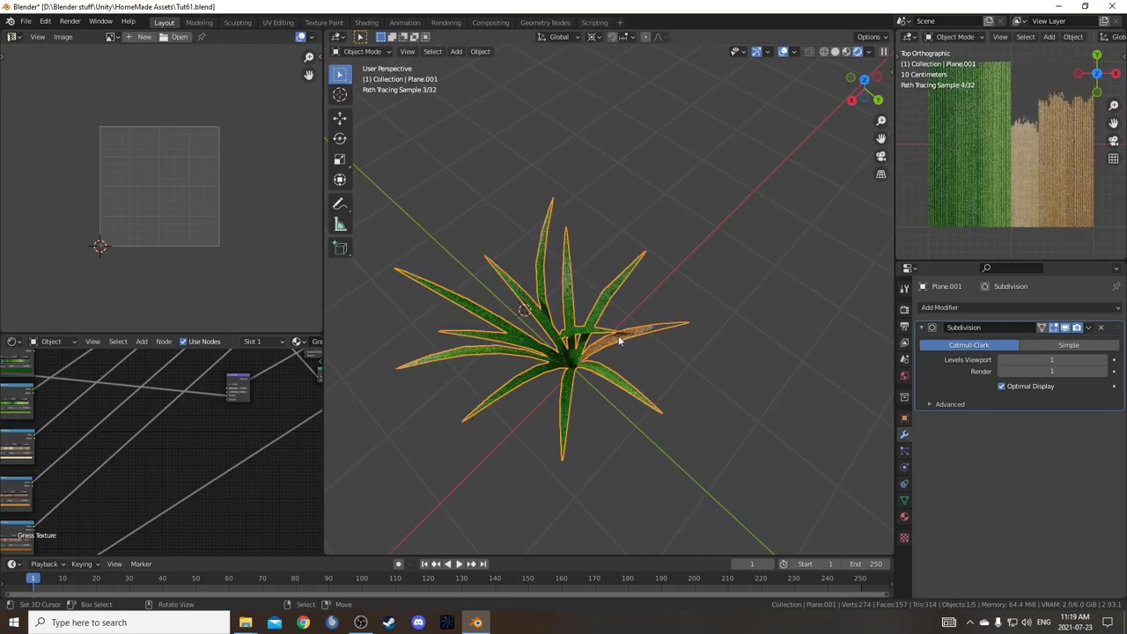
{"action": "right_click", "coordinate": [650, 362]}
{"action": "middle_click_drag", "start_coordinate": [649, 362], "coordinate": [738, 295]}
{"action": "scroll", "coordinate": [598, 384], "scroll_direction": "up", "scroll_amount": 5}
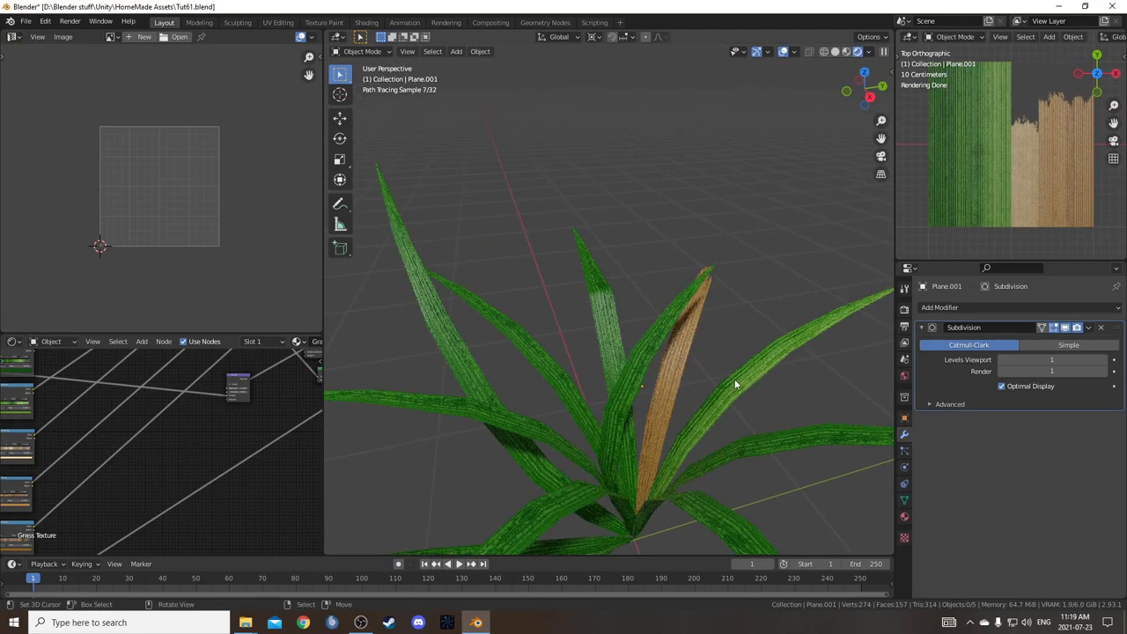
Select the light green blade beside the brown one and move its UV island onto the brown strip of the texture.
{"action": "key", "text": "Tab"}
{"action": "key", "text": "alt+a"}
{"action": "key", "text": "l"}
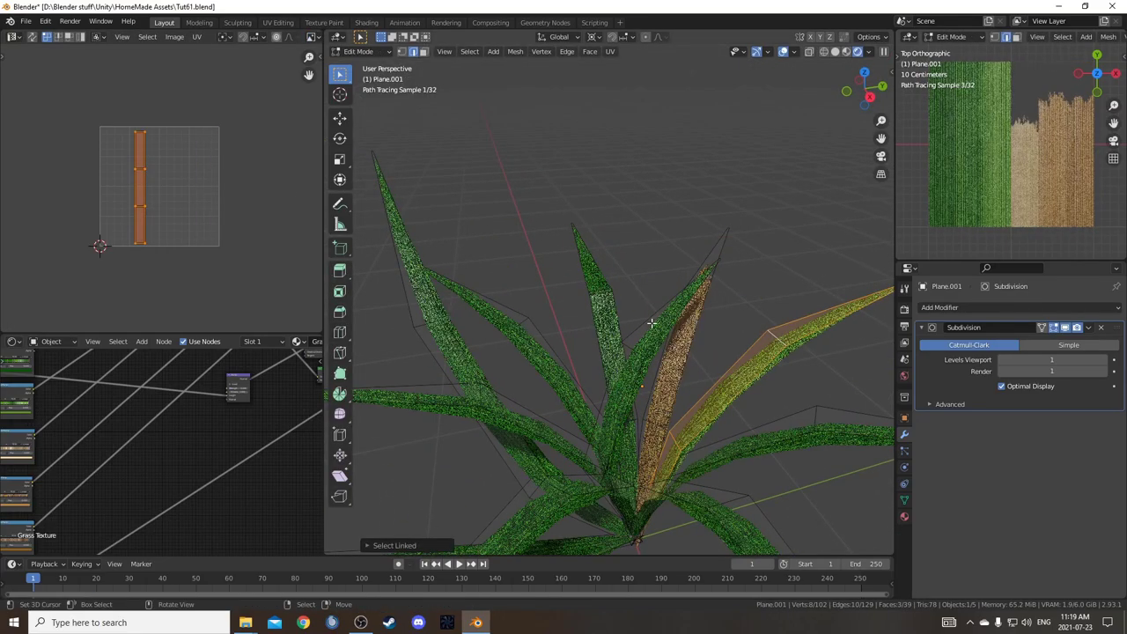
{"action": "key", "text": "g"}
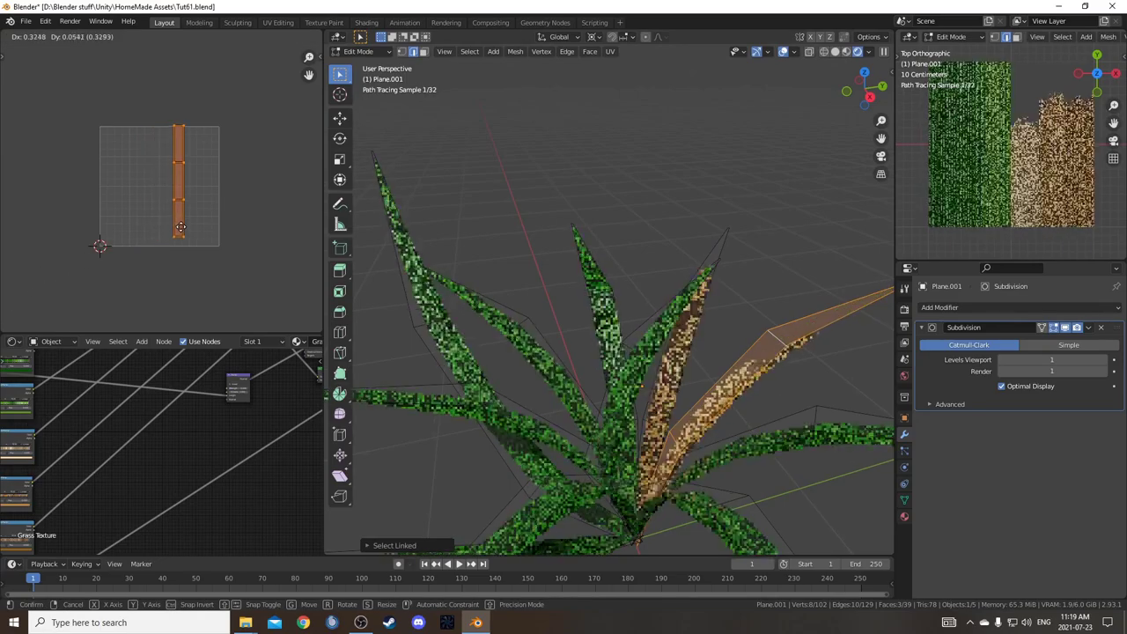
{"action": "left_click", "coordinate": [189, 227]}
{"action": "key", "text": "g"}
{"action": "left_click", "coordinate": [202, 238]}
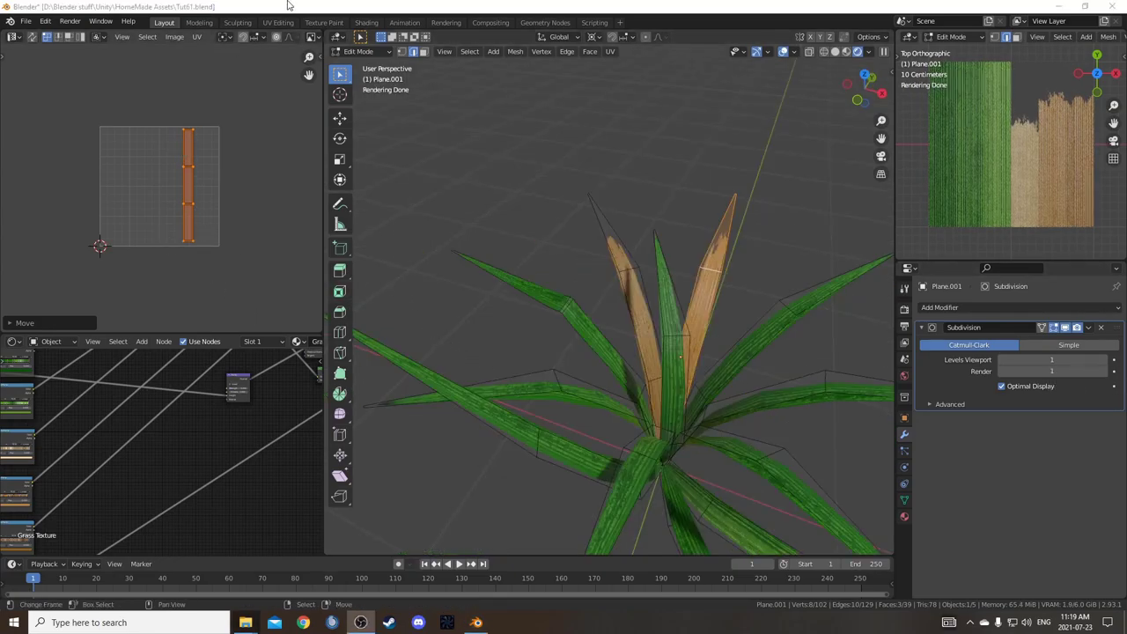
Move the selected blade's UV island upward past the texture's ragged edge so only its base stays textured.
{"action": "key", "text": "g"}
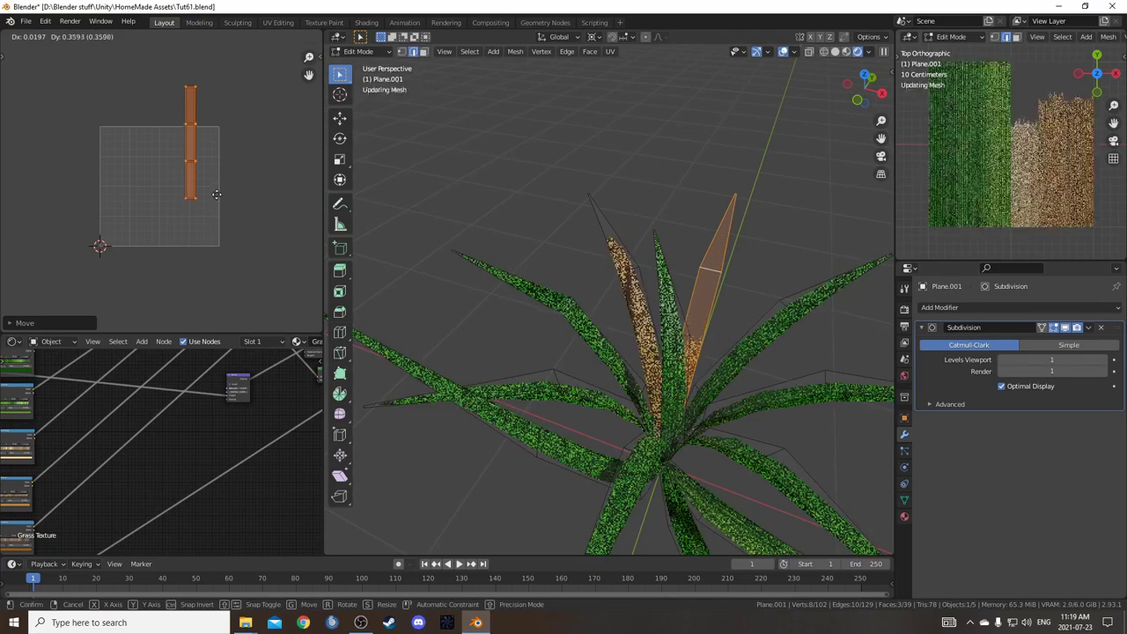
{"action": "left_click", "coordinate": [219, 186]}
{"action": "middle_click_drag", "start_coordinate": [761, 319], "coordinate": [666, 319]}
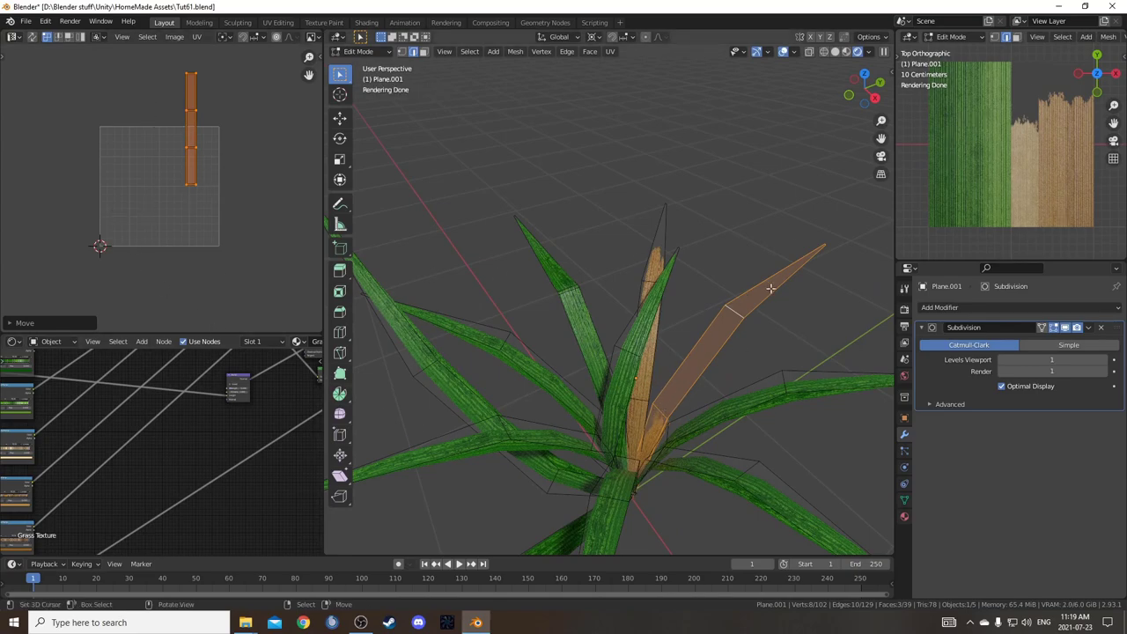
{"action": "key", "text": "g"}
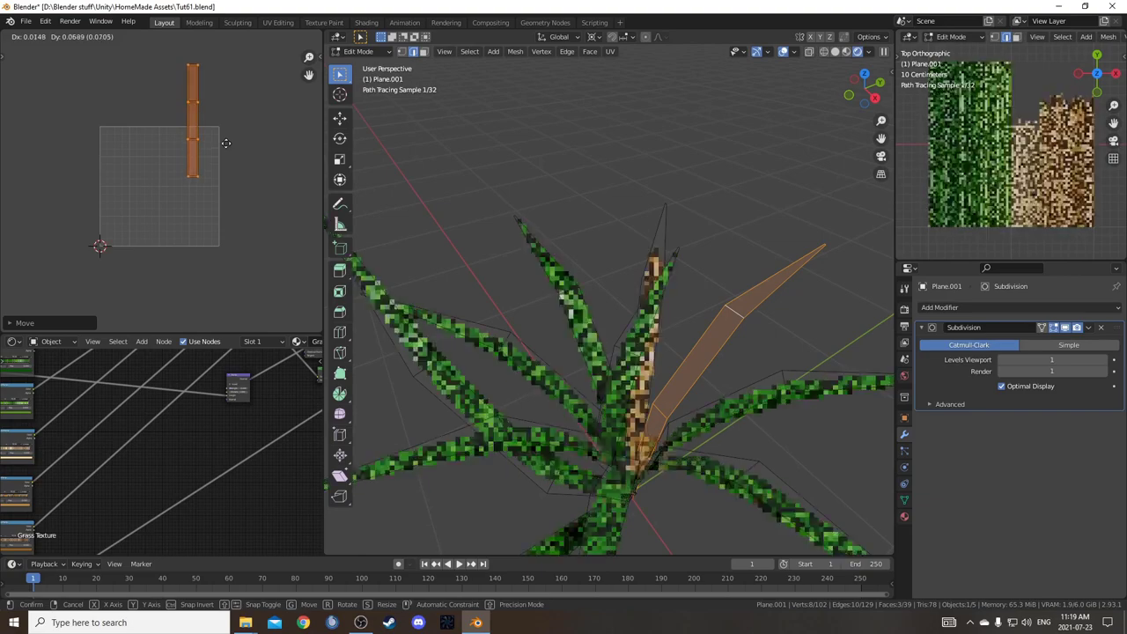
{"action": "left_click", "coordinate": [226, 143]}
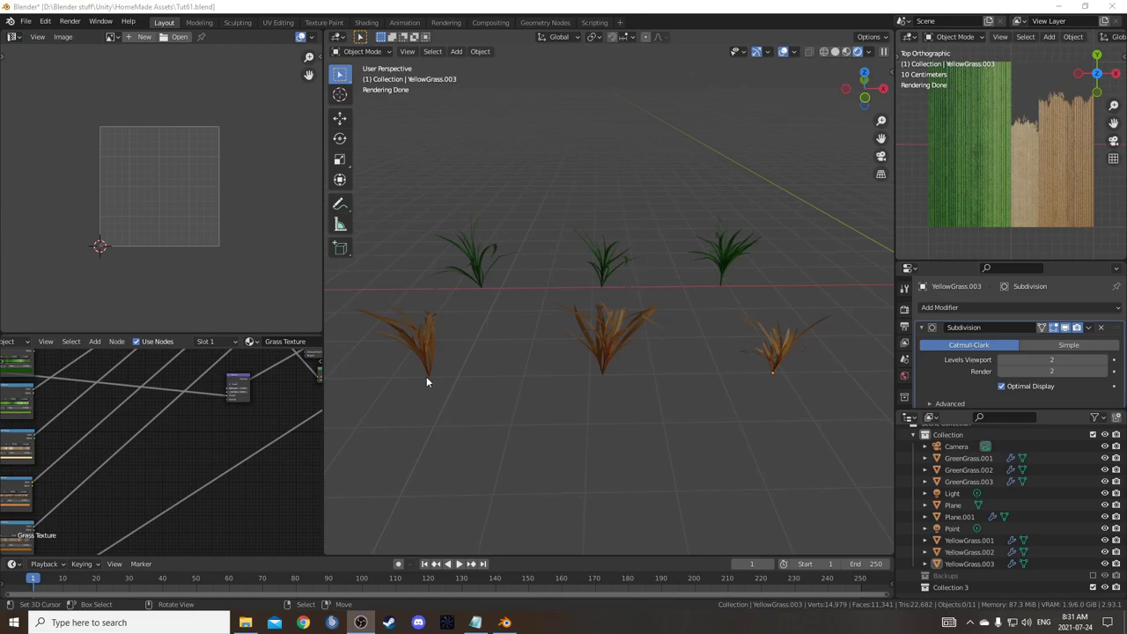
Move the three green grass clumps into a new collection named GreenGrass.
{"action": "left_click", "coordinate": [472, 279]}
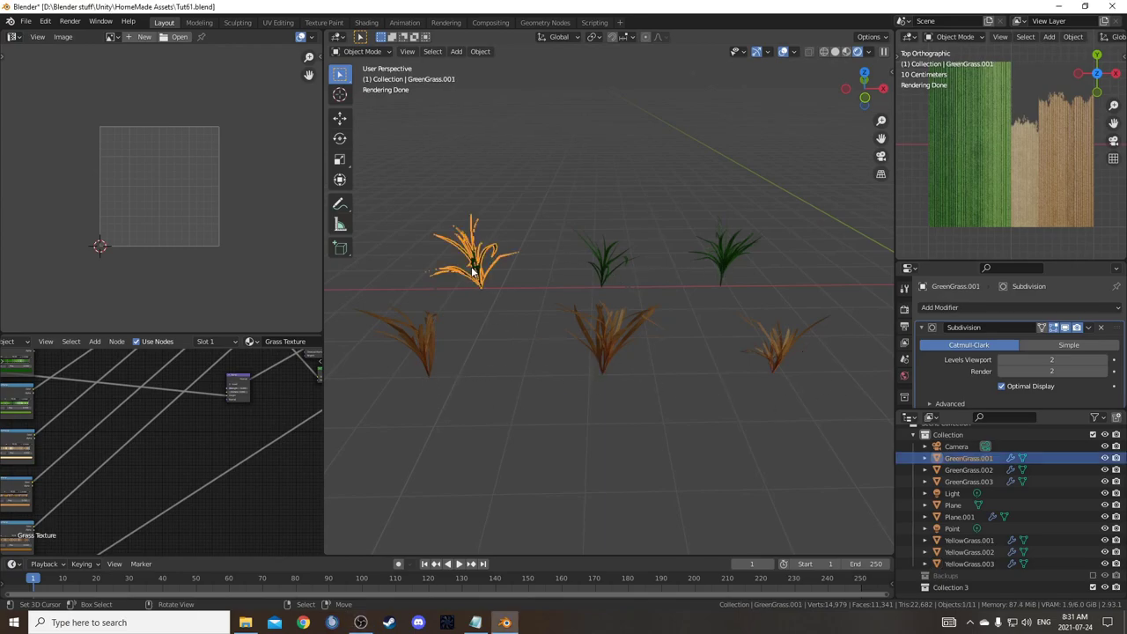
{"action": "left_click", "coordinate": [590, 260], "text": "shift"}
{"action": "left_click", "coordinate": [724, 255], "text": "shift"}
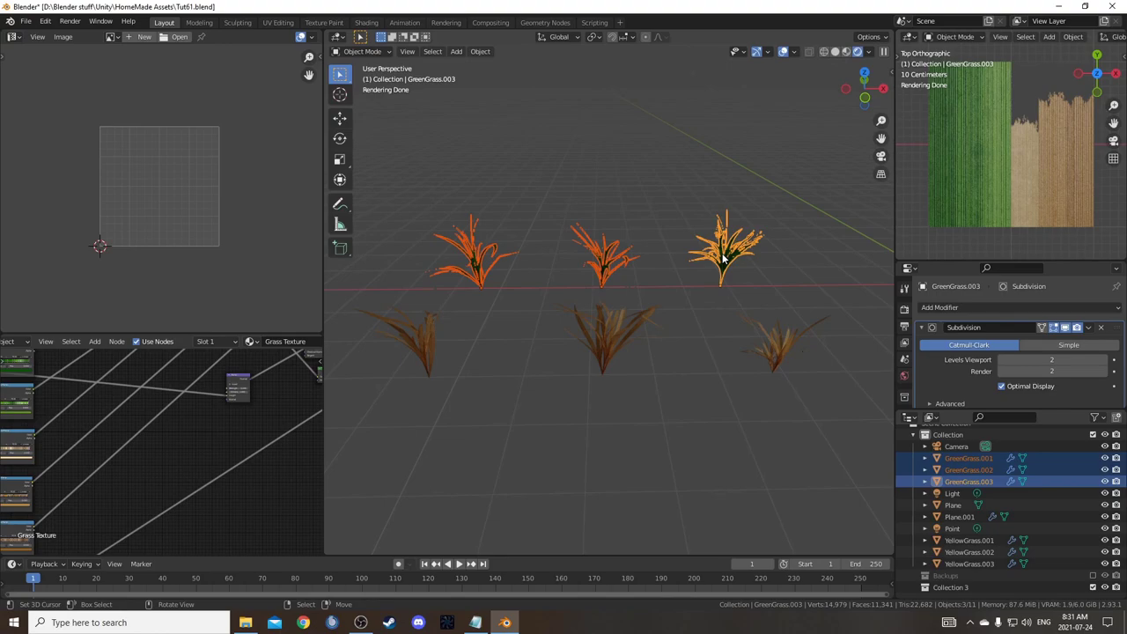
{"action": "key", "text": "m"}
{"action": "left_click", "coordinate": [723, 256]}
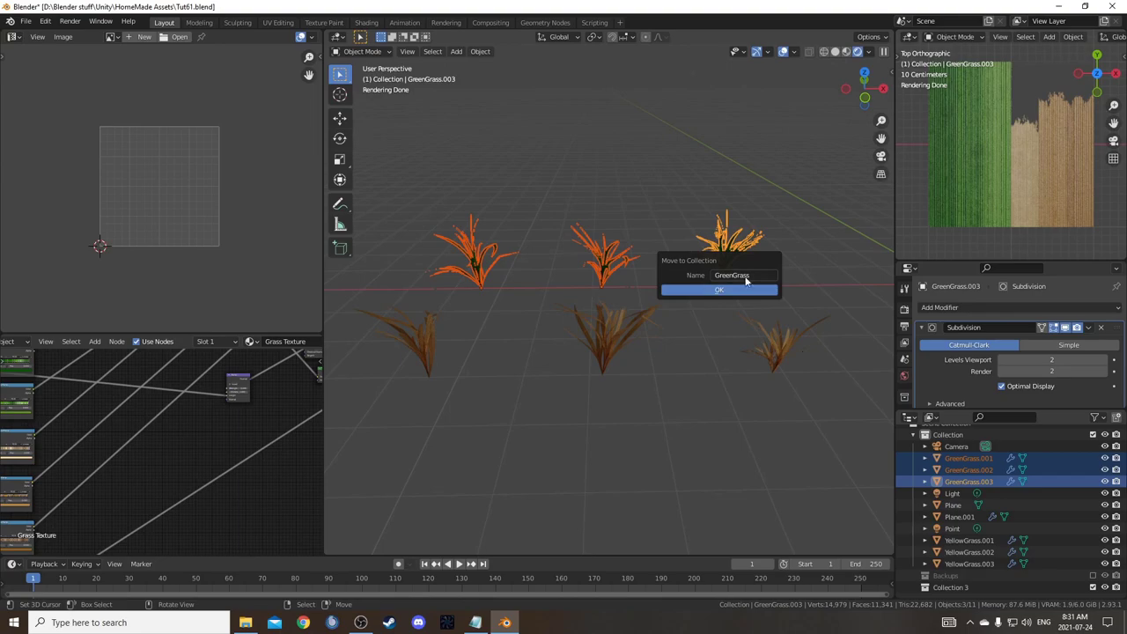
{"action": "left_click", "coordinate": [716, 290]}
Move the three yellow grass clumps into a new collection named BrownGrass.
{"action": "left_click_drag", "start_coordinate": [385, 337], "coordinate": [808, 387]}
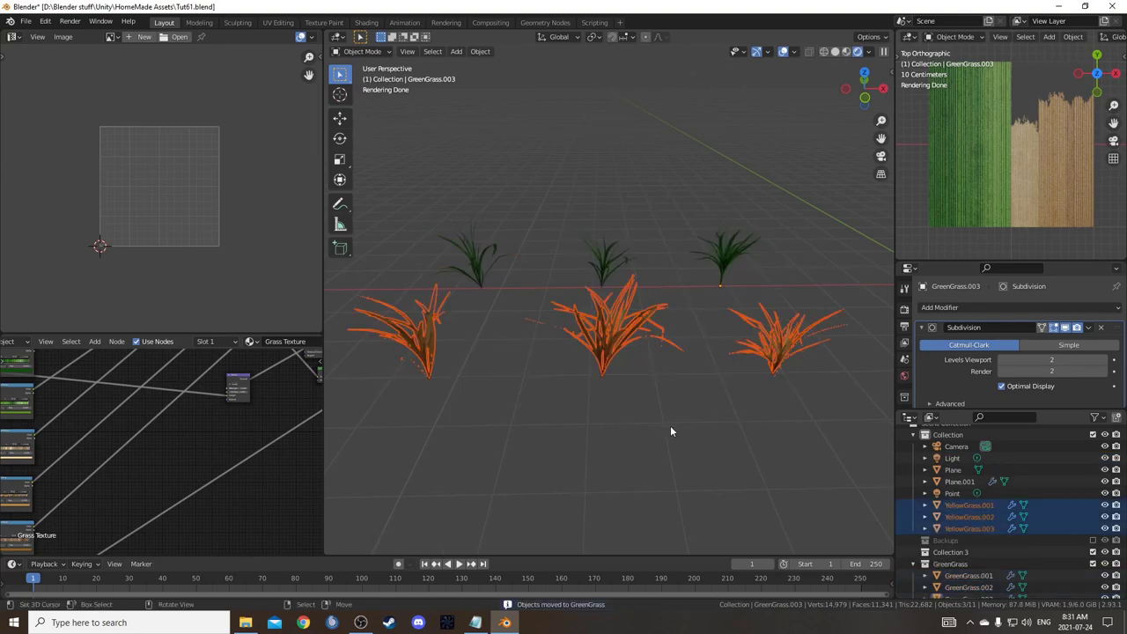
{"action": "left_click", "coordinate": [432, 370], "text": "shift"}
{"action": "key", "text": "m"}
{"action": "left_click", "coordinate": [582, 423]}
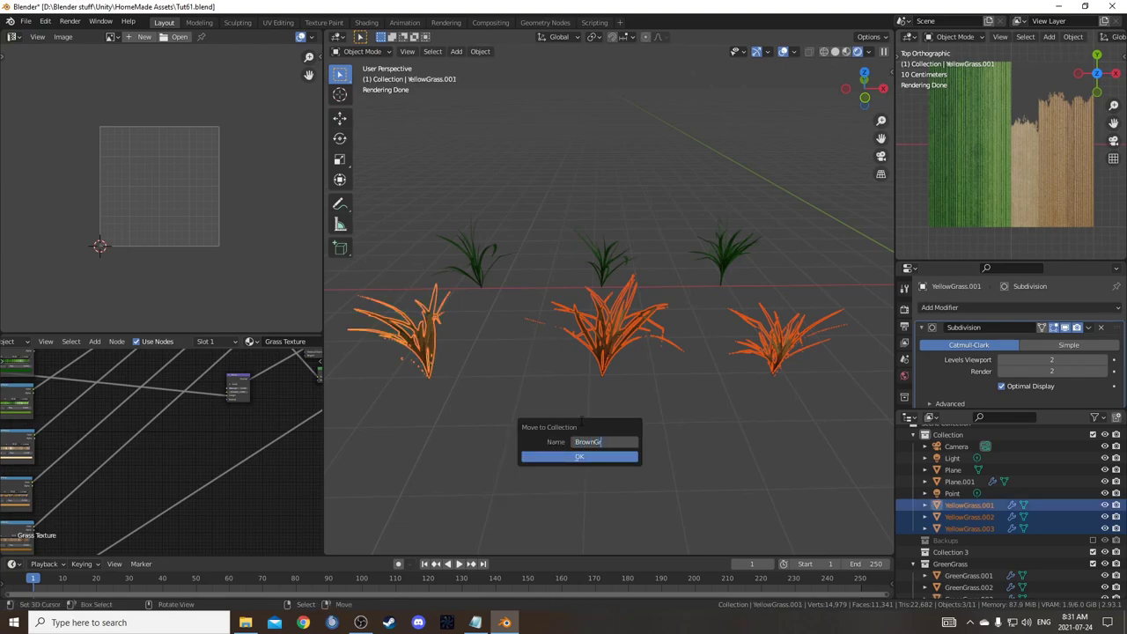
{"action": "type", "text": "BrownGrass"}
{"action": "key", "text": "Return"}
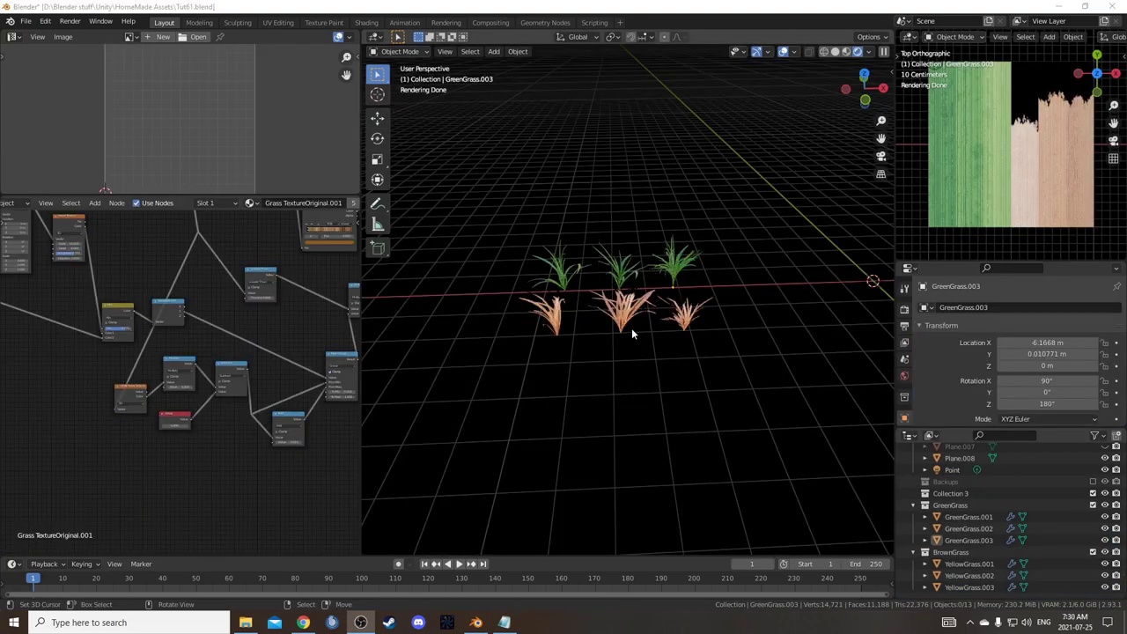
Add a mesh plane at the world origin and bring it into view beside the grass clumps.
{"action": "mouse_move", "coordinate": [632, 332]}
{"action": "middle_mouse_down"}
{"action": "mouse_move", "coordinate": [695, 343]}
{"action": "mouse_move", "coordinate": [729, 327]}
{"action": "mouse_move", "coordinate": [767, 329]}
{"action": "mouse_move", "coordinate": [723, 265]}
{"action": "mouse_move", "coordinate": [753, 244]}
{"action": "mouse_move", "coordinate": [803, 278]}
{"action": "middle_mouse_up"}
{"action": "key", "text": "shift+a"}
{"action": "mouse_move", "coordinate": [758, 245]}
{"action": "left_click", "coordinate": [794, 247]}
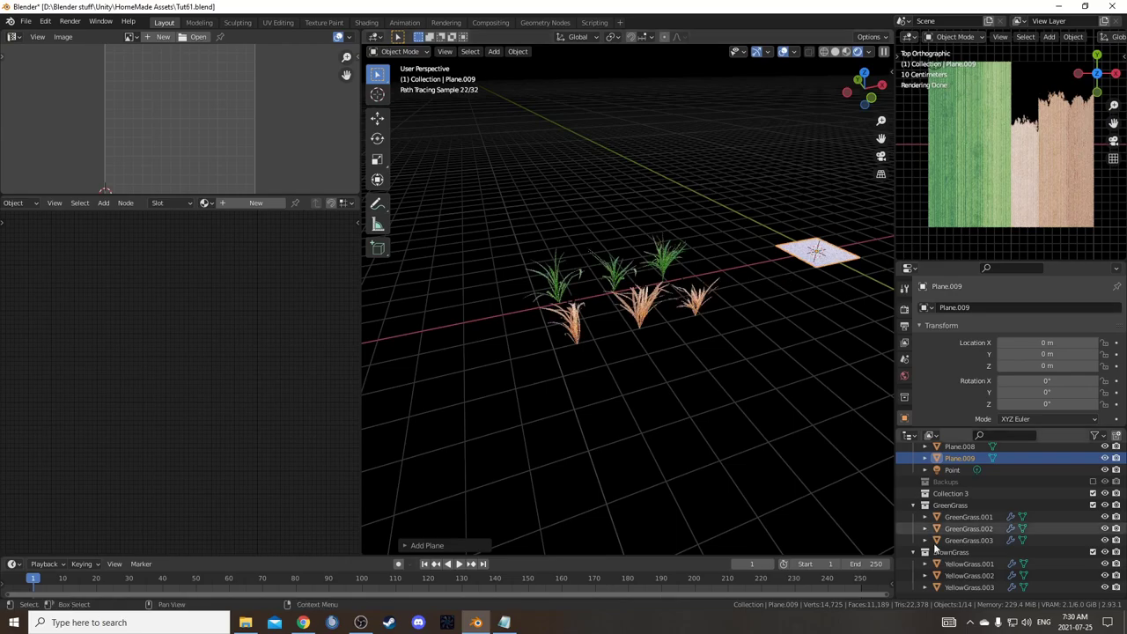
{"action": "scroll", "coordinate": [776, 454], "scroll_direction": "up", "scroll_amount": 4}
{"action": "middle_click_drag", "start_coordinate": [766, 407], "coordinate": [563, 407], "text": "shift"}
{"action": "middle_click_drag", "start_coordinate": [571, 350], "coordinate": [443, 337]}
{"action": "scroll", "coordinate": [651, 374], "scroll_direction": "down", "scroll_amount": 4}
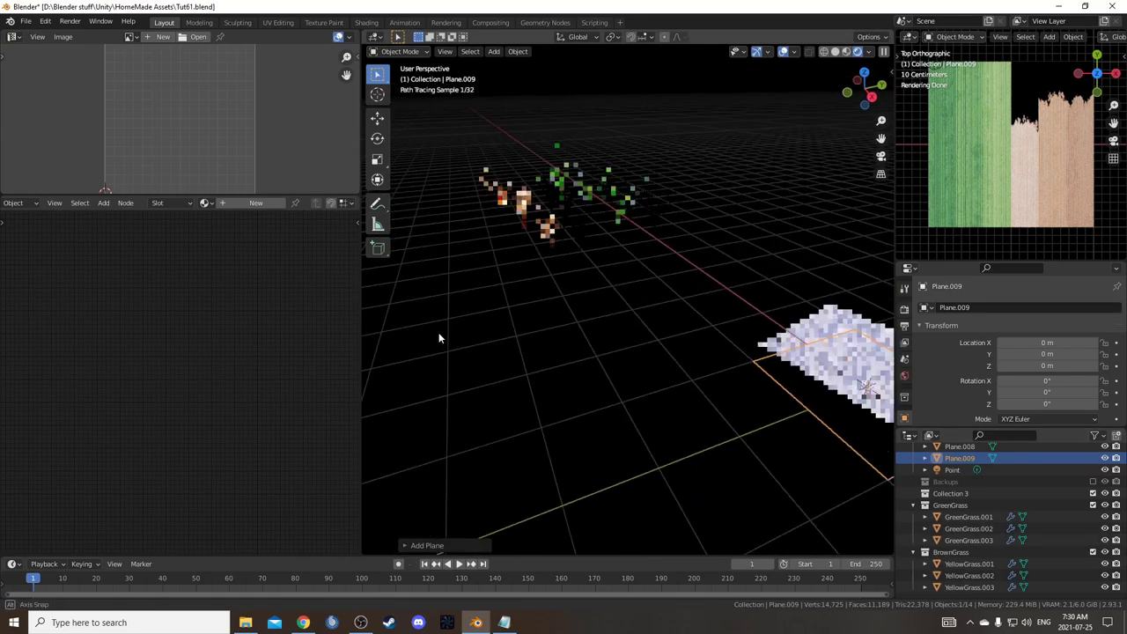
{"action": "middle_click_drag", "start_coordinate": [652, 369], "coordinate": [630, 301], "text": "shift"}
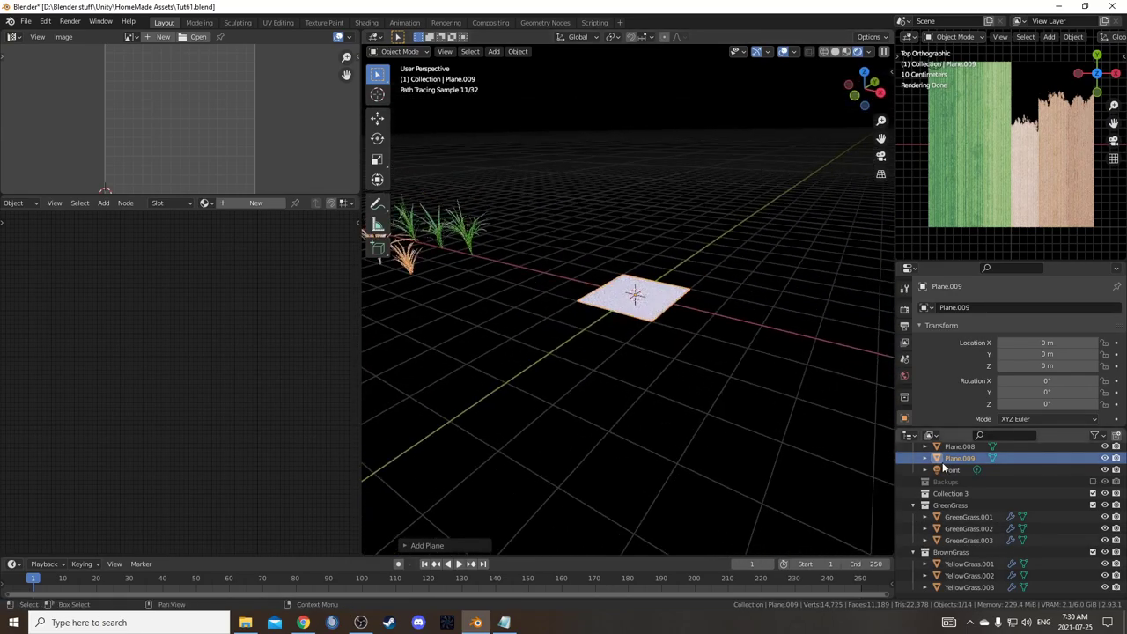
Add a Hair particle system to the new plane and enable its Rotation setting.
{"action": "left_click_drag", "start_coordinate": [909, 428], "coordinate": [916, 502]}
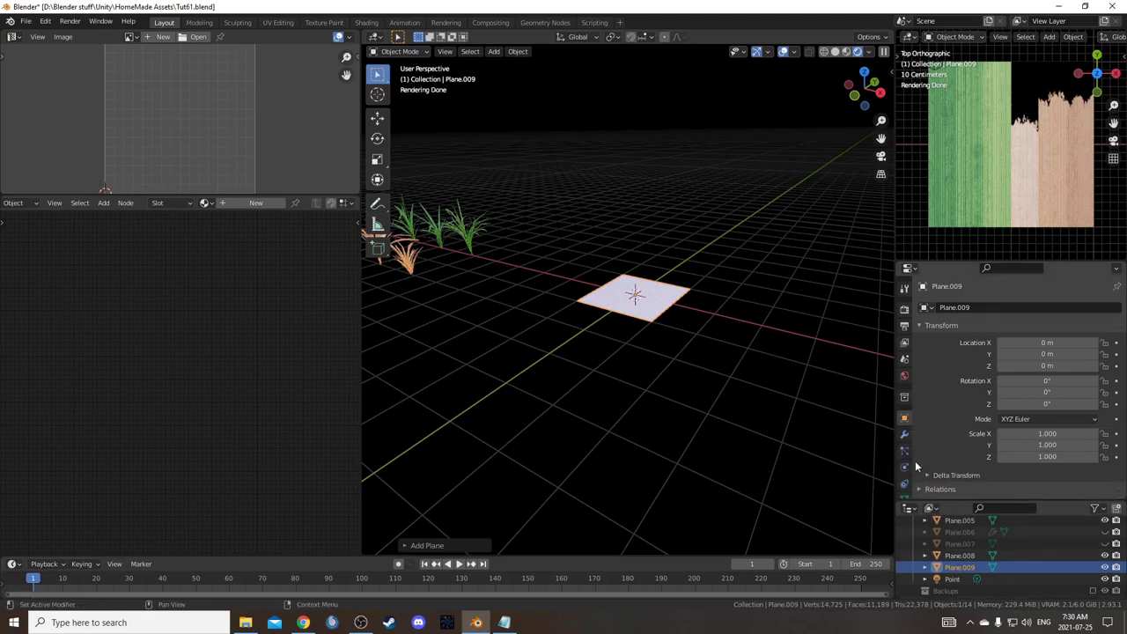
{"action": "left_click", "coordinate": [903, 451]}
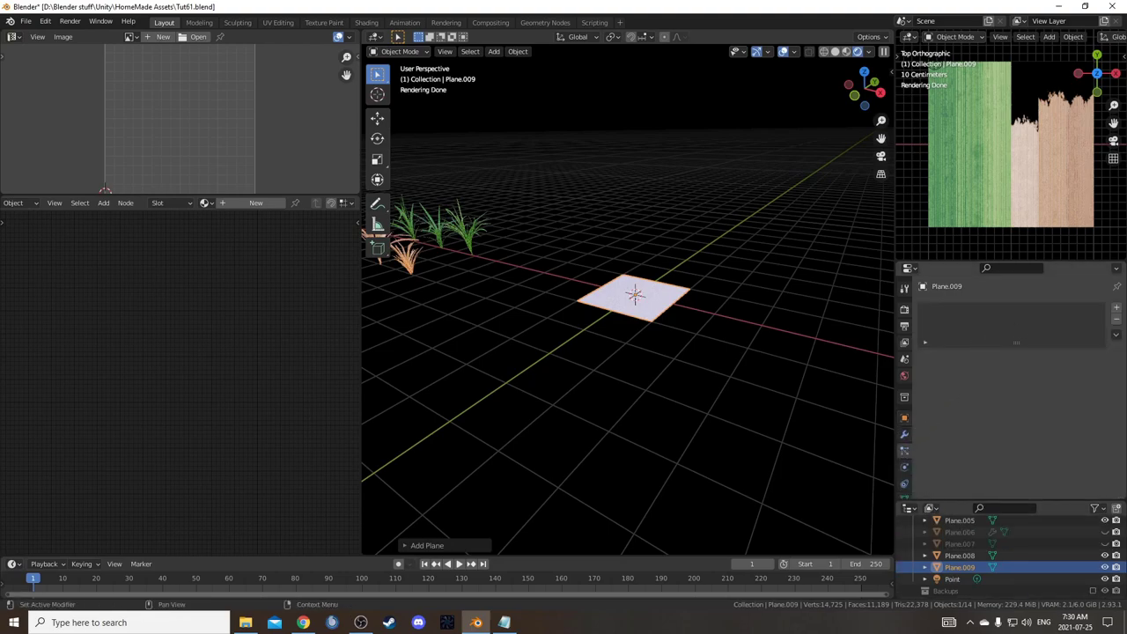
{"action": "left_click", "coordinate": [1115, 307]}
{"action": "left_click", "coordinate": [1069, 371]}
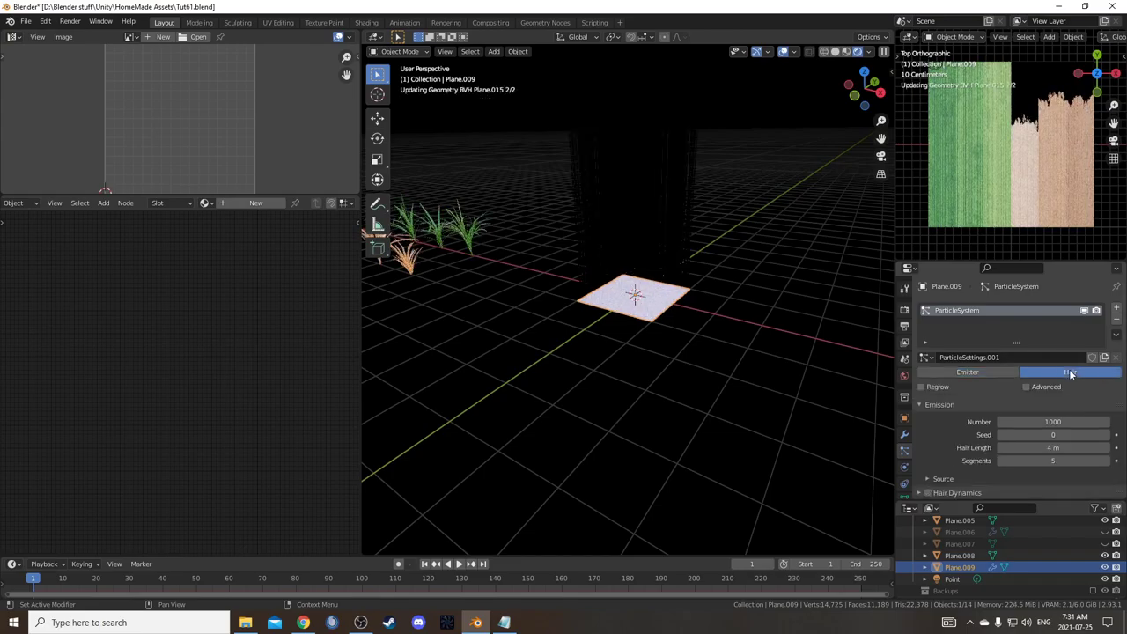
{"action": "scroll", "coordinate": [1038, 389], "scroll_direction": "down", "scroll_amount": 3}
{"action": "left_click", "coordinate": [943, 404]}
{"action": "left_click", "coordinate": [928, 403]}
Render the plane's hair particles as a collection, using GreenGrass as the instance collection.
{"action": "scroll", "coordinate": [948, 440], "scroll_direction": "down", "scroll_amount": 3}
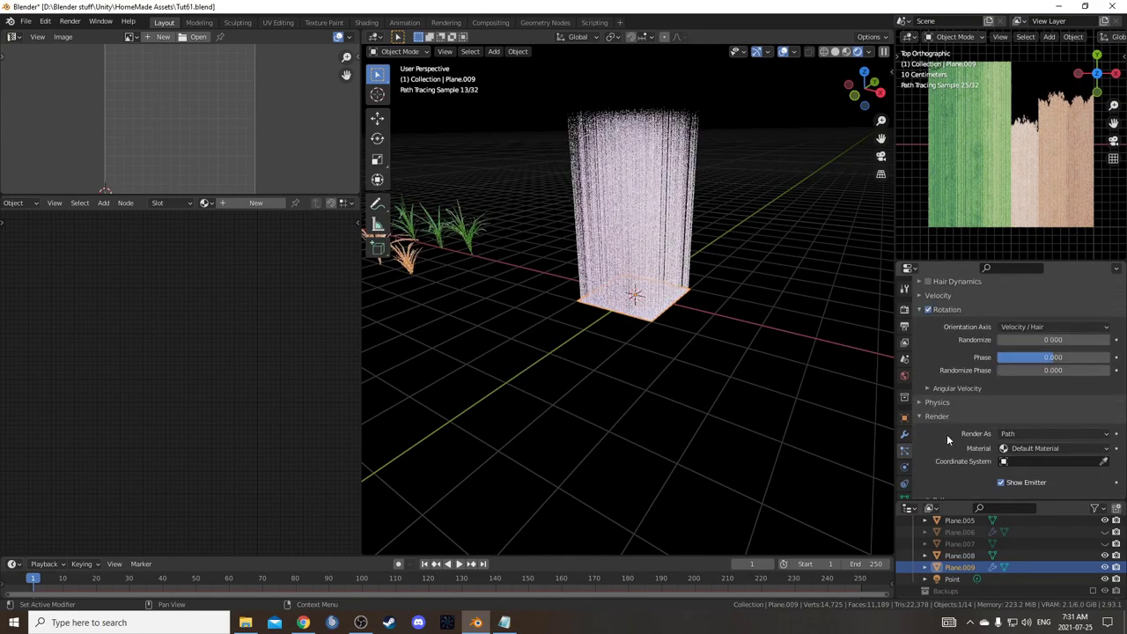
{"action": "left_click", "coordinate": [1036, 430]}
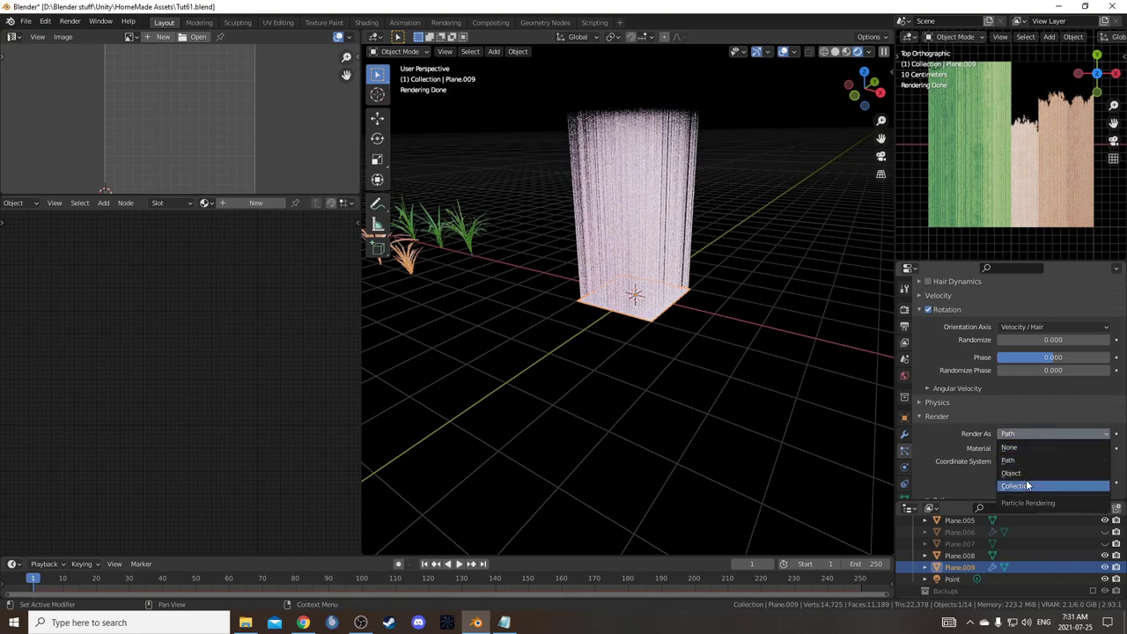
{"action": "left_click", "coordinate": [1028, 495]}
{"action": "scroll", "coordinate": [1061, 475], "scroll_direction": "down", "scroll_amount": 3}
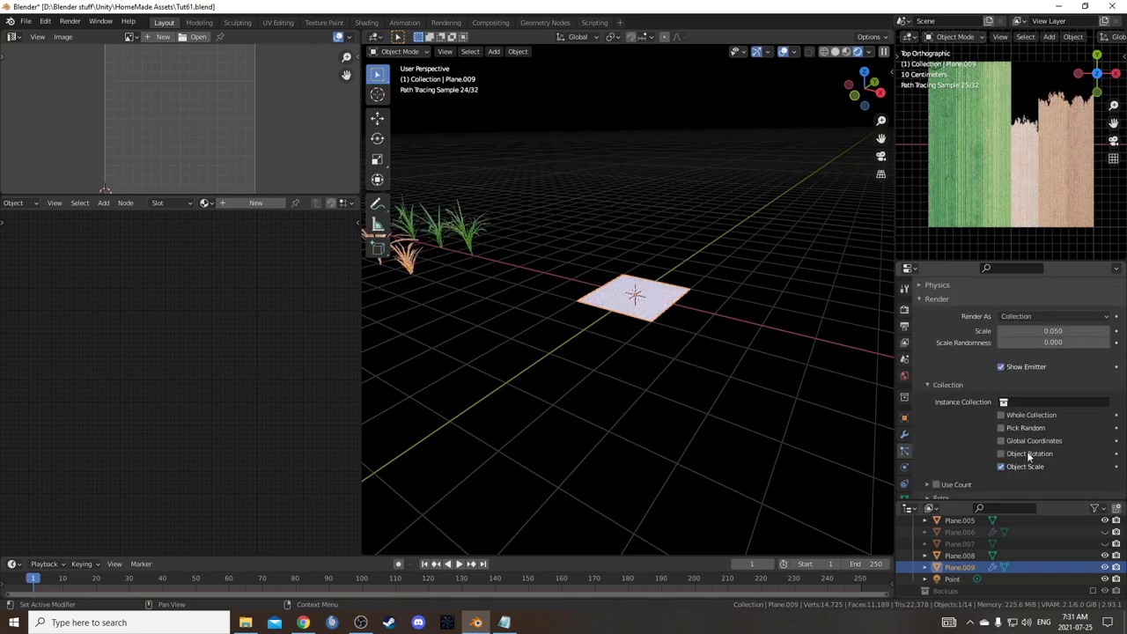
{"action": "left_click", "coordinate": [1030, 402]}
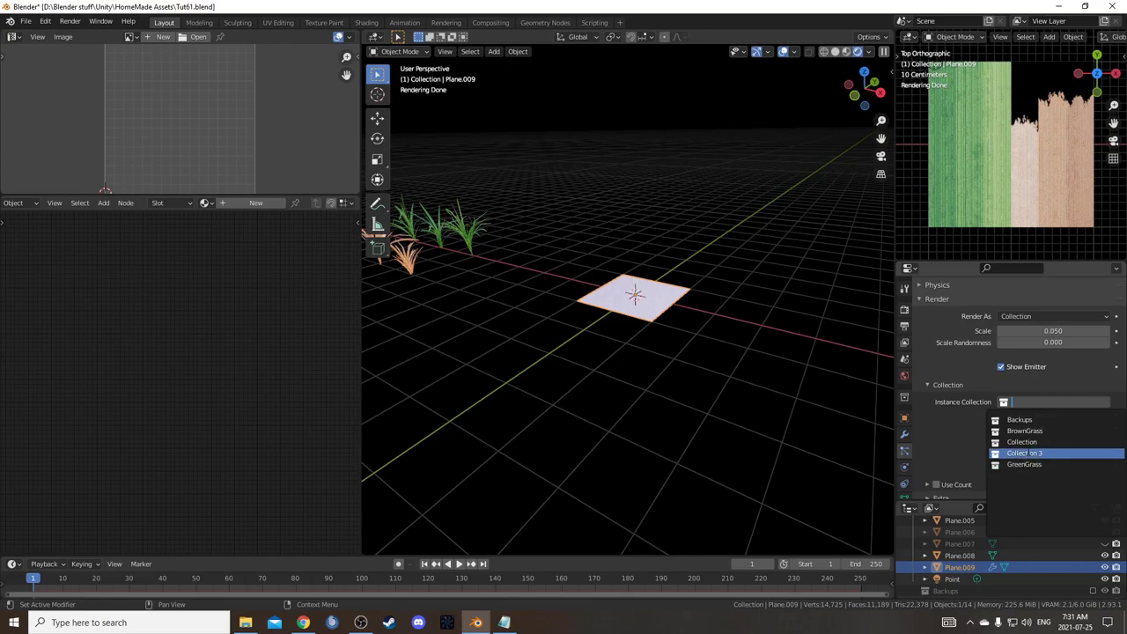
{"action": "left_click", "coordinate": [1019, 461]}
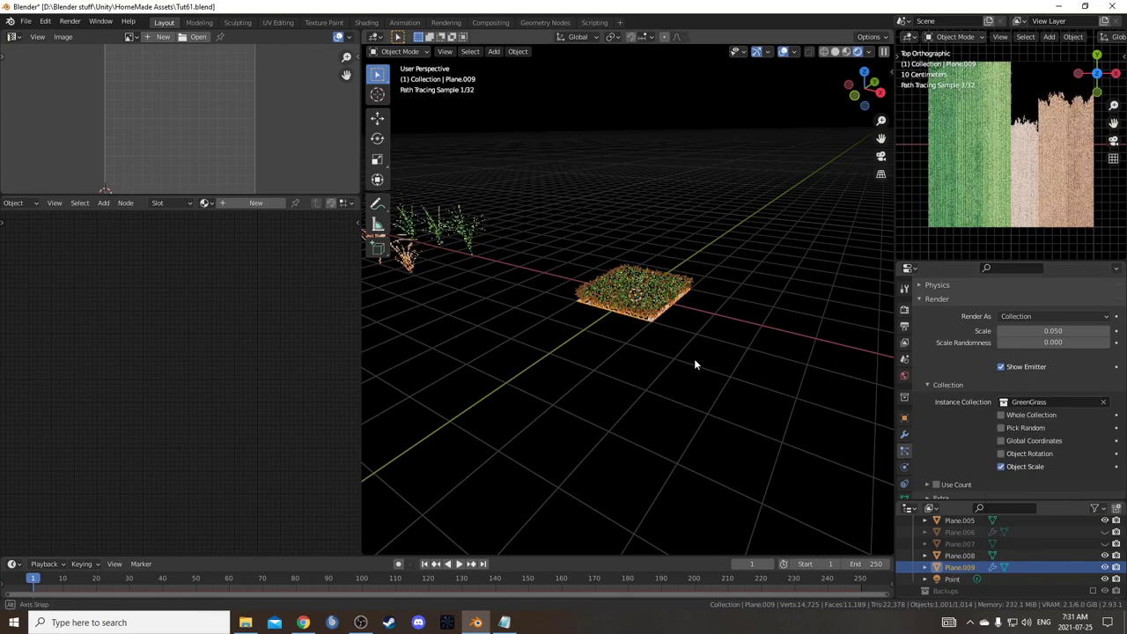
{"action": "middle_click_drag", "start_coordinate": [656, 357], "coordinate": [692, 362]}
{"action": "scroll", "coordinate": [692, 362], "scroll_direction": "up", "scroll_amount": 10}
{"action": "scroll", "coordinate": [693, 365], "scroll_direction": "down", "scroll_amount": 4}
{"action": "left_click", "coordinate": [694, 371]}
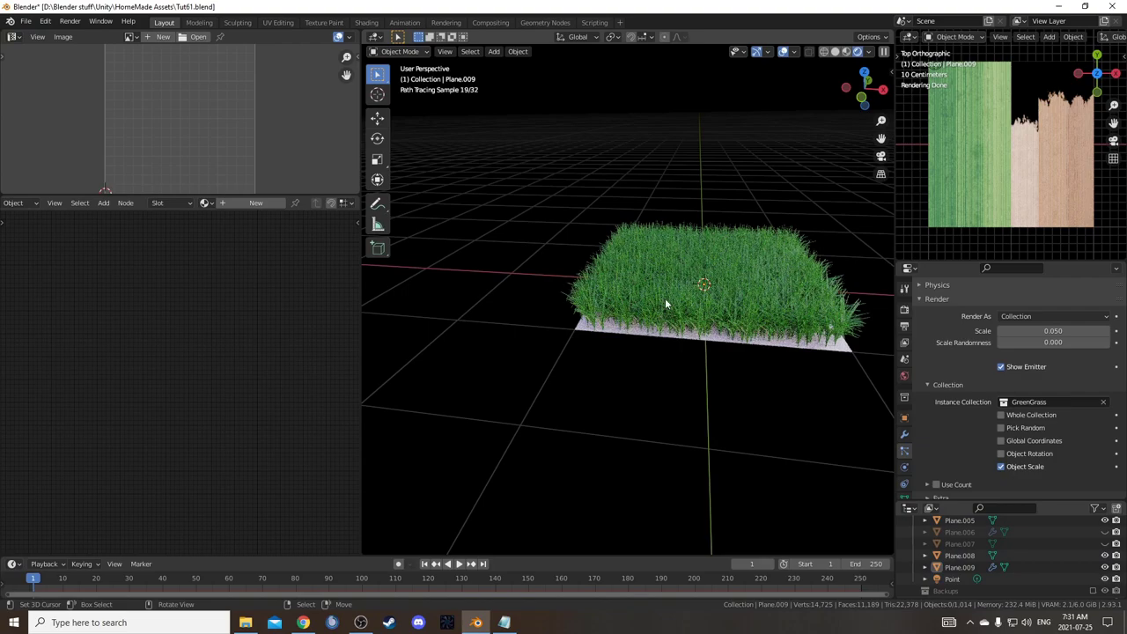
Set the grass particles' rotation Orientation Axis to Global Z.
{"action": "left_click", "coordinate": [853, 314]}
{"action": "scroll", "coordinate": [945, 426], "scroll_direction": "up", "scroll_amount": 2}
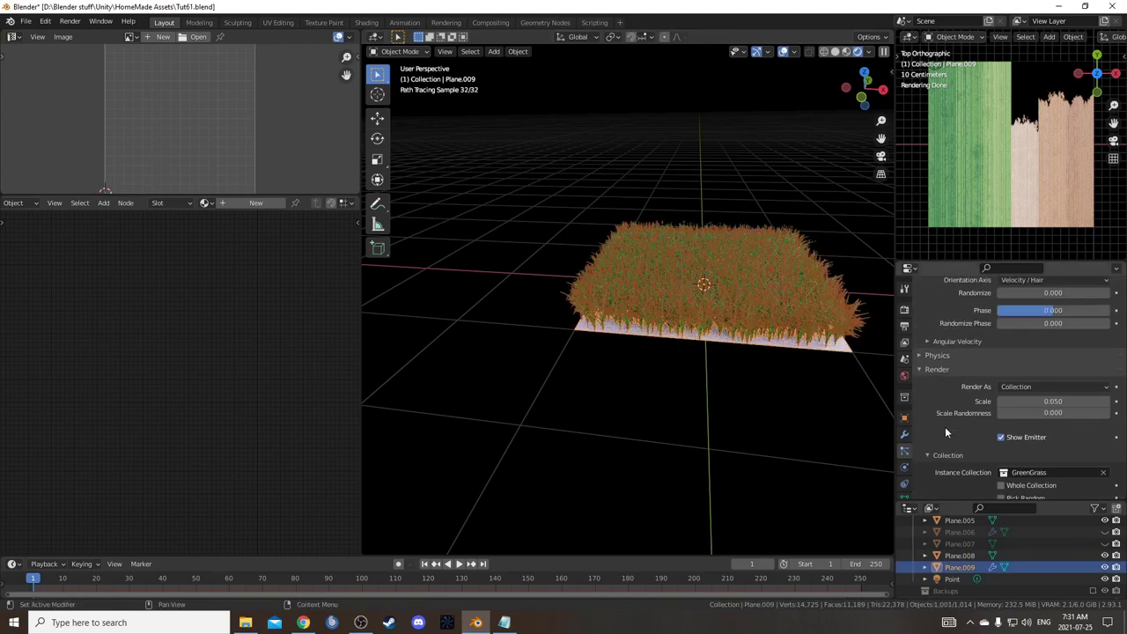
{"action": "scroll", "coordinate": [947, 382], "scroll_direction": "up", "scroll_amount": 3}
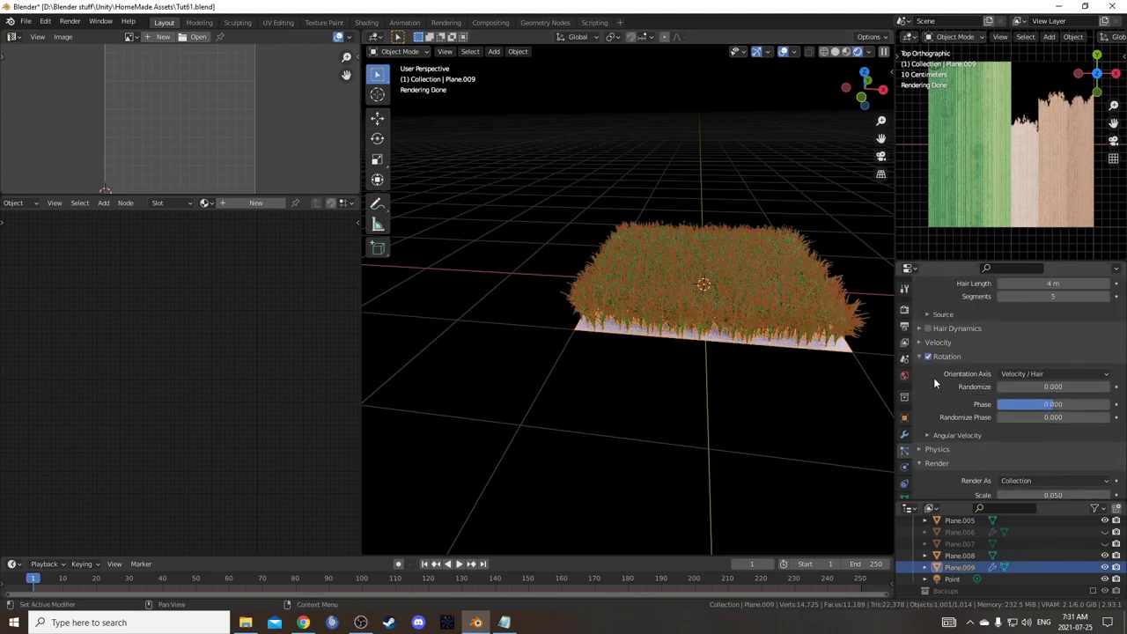
{"action": "left_click", "coordinate": [1009, 375]}
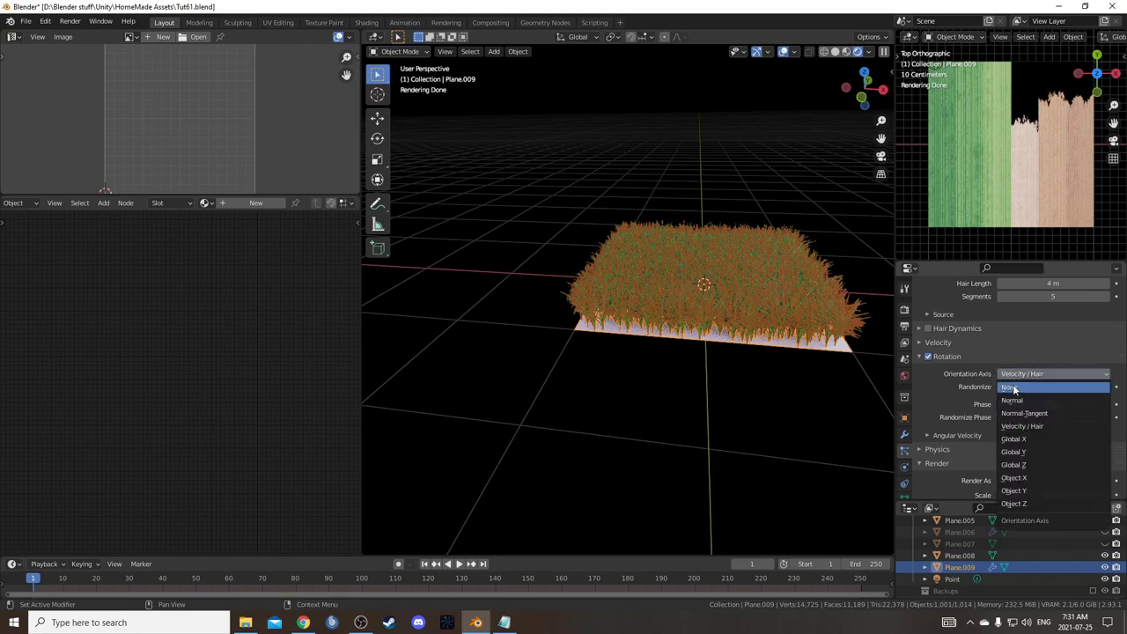
{"action": "left_click", "coordinate": [1032, 466]}
{"action": "scroll", "coordinate": [1035, 485], "scroll_direction": "down", "scroll_amount": 2}
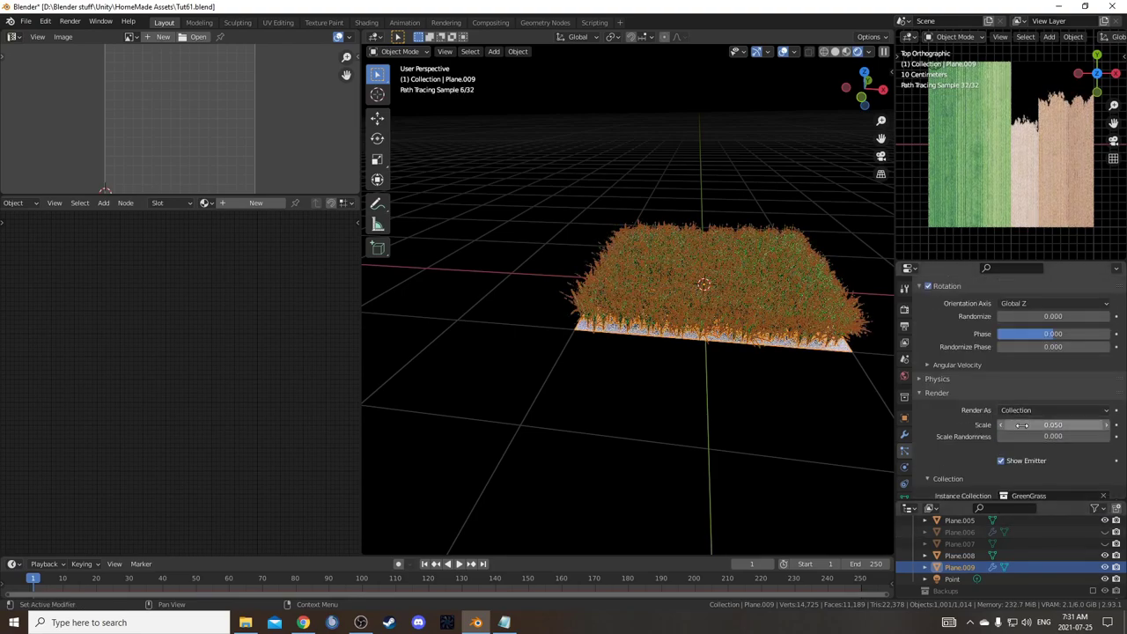
Set the particle rotation Phase to 0.278 and Randomize Phase to 0.433.
{"action": "scroll", "coordinate": [1015, 437], "scroll_direction": "down", "scroll_amount": 2}
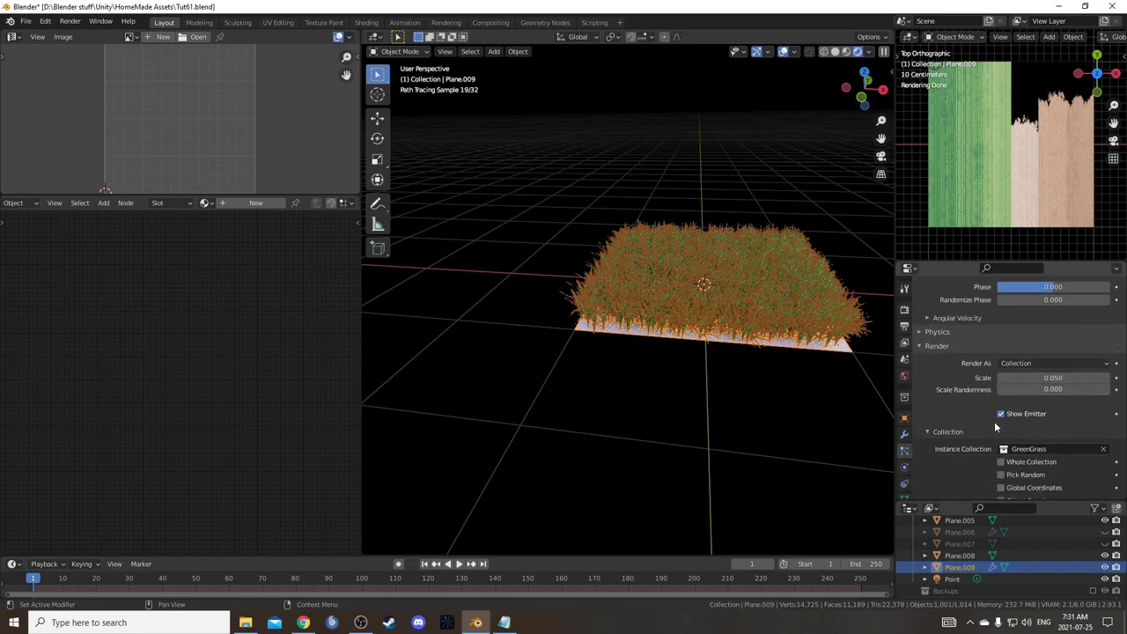
{"action": "scroll", "coordinate": [994, 423], "scroll_direction": "up", "scroll_amount": 3}
{"action": "left_click_drag", "start_coordinate": [1038, 340], "coordinate": [1063, 389]}
Undo the particle scale change and set the grass particles' Scale Randomness to 1.000.
{"action": "scroll", "coordinate": [1008, 386], "scroll_direction": "down", "scroll_amount": 2}
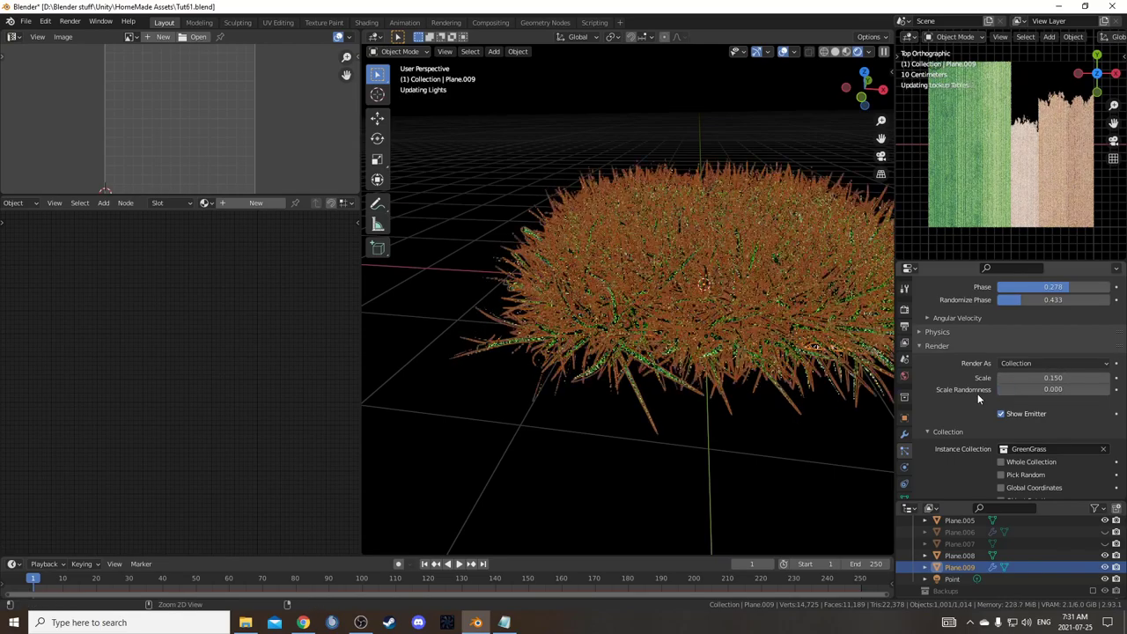
{"action": "key", "text": "ctrl+z"}
{"action": "key", "text": "ctrl+z"}
{"action": "left_click_drag", "start_coordinate": [1019, 388], "coordinate": [1084, 388]}
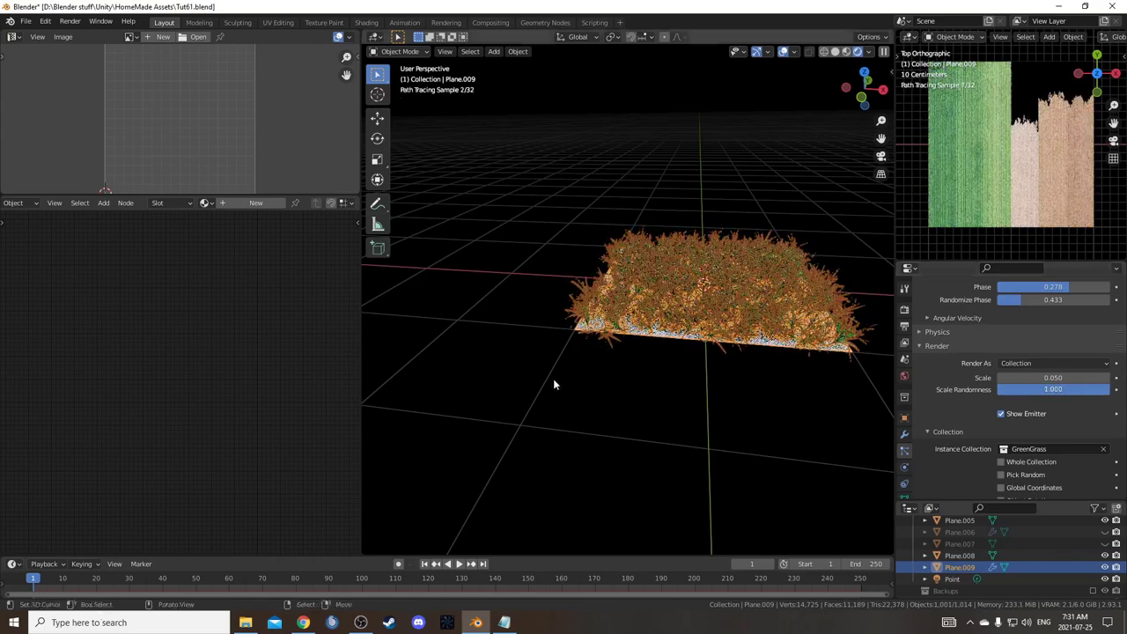
{"action": "scroll", "coordinate": [577, 352], "scroll_direction": "up", "scroll_amount": 5}
{"action": "scroll", "coordinate": [575, 353], "scroll_direction": "up", "scroll_amount": 2}
{"action": "scroll", "coordinate": [578, 342], "scroll_direction": "down", "scroll_amount": 8}
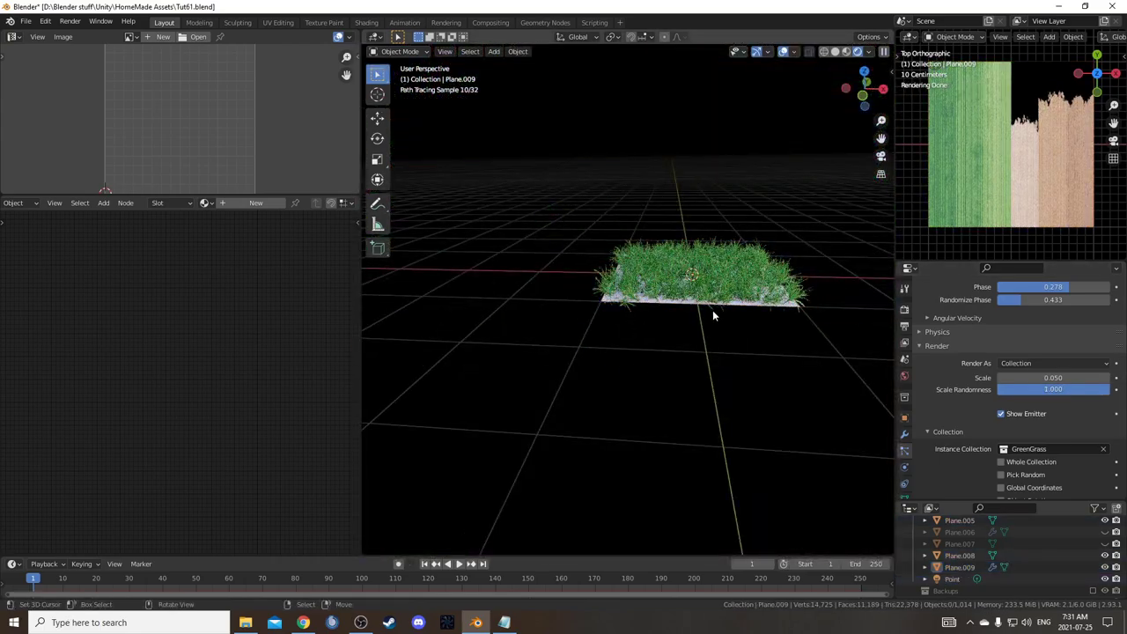
{"action": "scroll", "coordinate": [720, 319], "scroll_direction": "up", "scroll_amount": 4}
{"action": "middle_click_drag", "start_coordinate": [726, 334], "coordinate": [711, 364]}
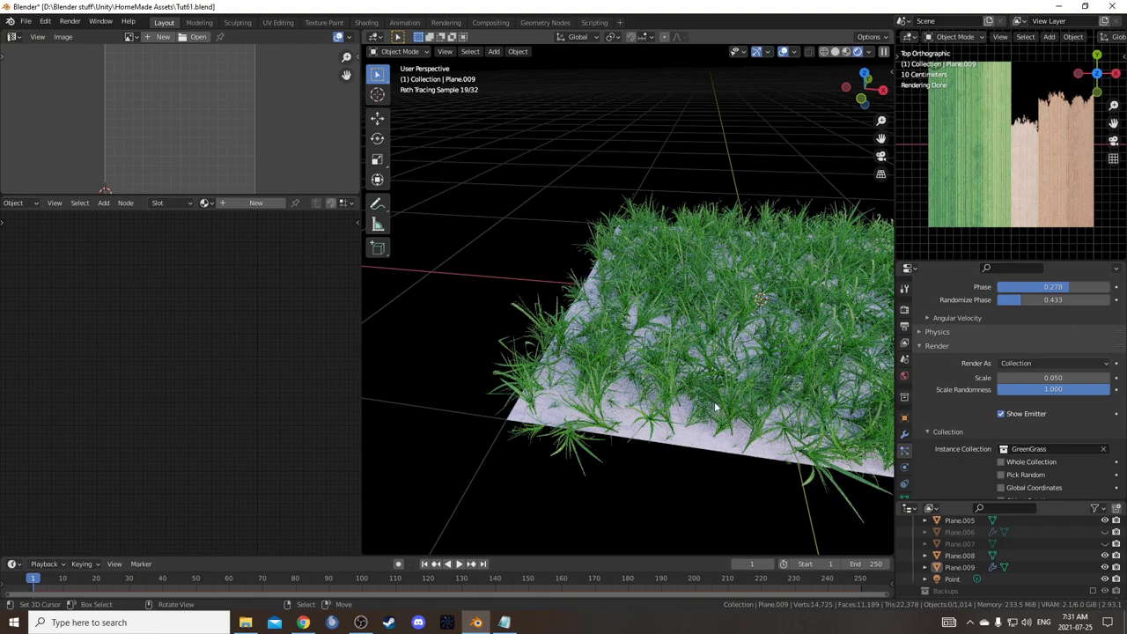
Enlarge the properties editor, add a new texture to the particle system, and open that texture's settings.
{"action": "scroll", "coordinate": [931, 421], "scroll_direction": "down", "scroll_amount": 5}
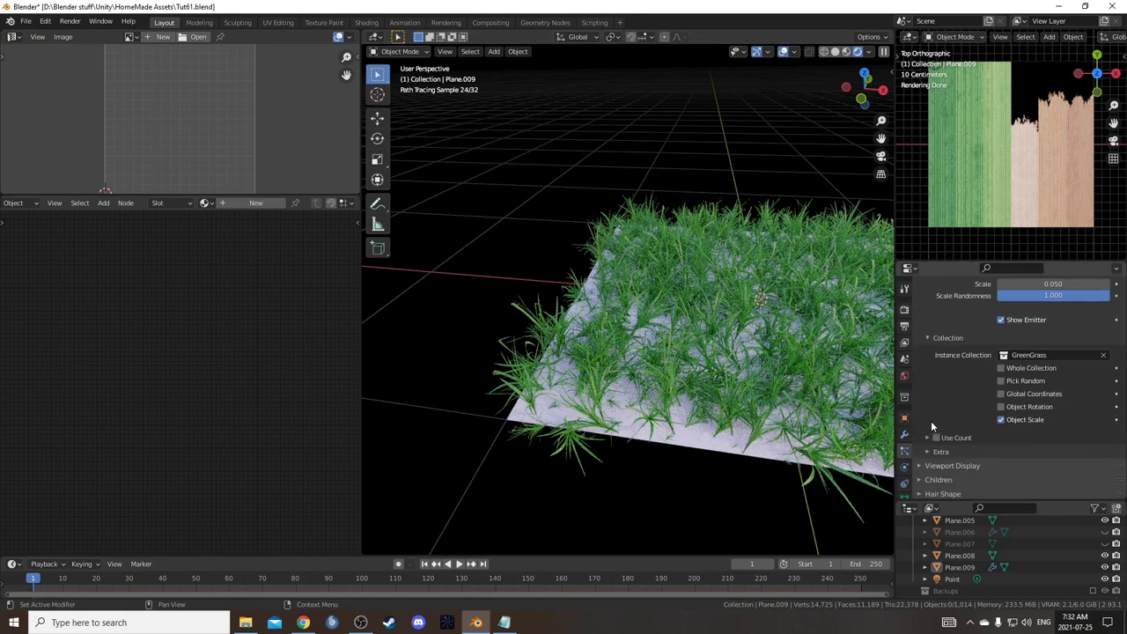
{"action": "scroll", "coordinate": [925, 420], "scroll_direction": "down", "scroll_amount": 1}
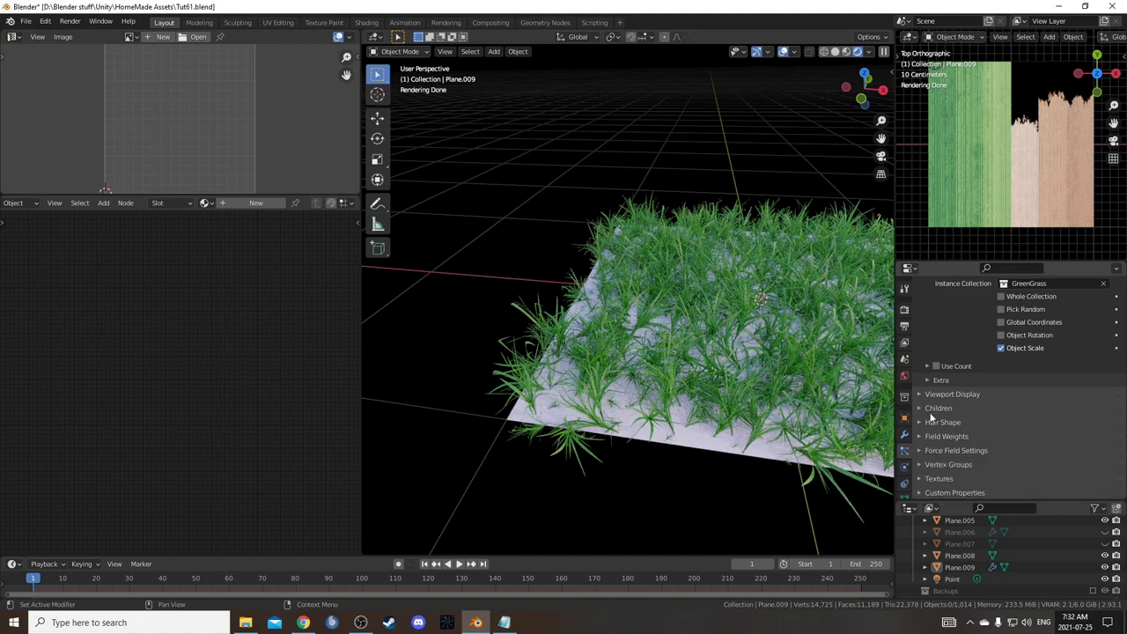
{"action": "left_click", "coordinate": [941, 476]}
{"action": "scroll", "coordinate": [982, 438], "scroll_direction": "down", "scroll_amount": 2}
{"action": "scroll", "coordinate": [1026, 395], "scroll_direction": "up", "scroll_amount": 4}
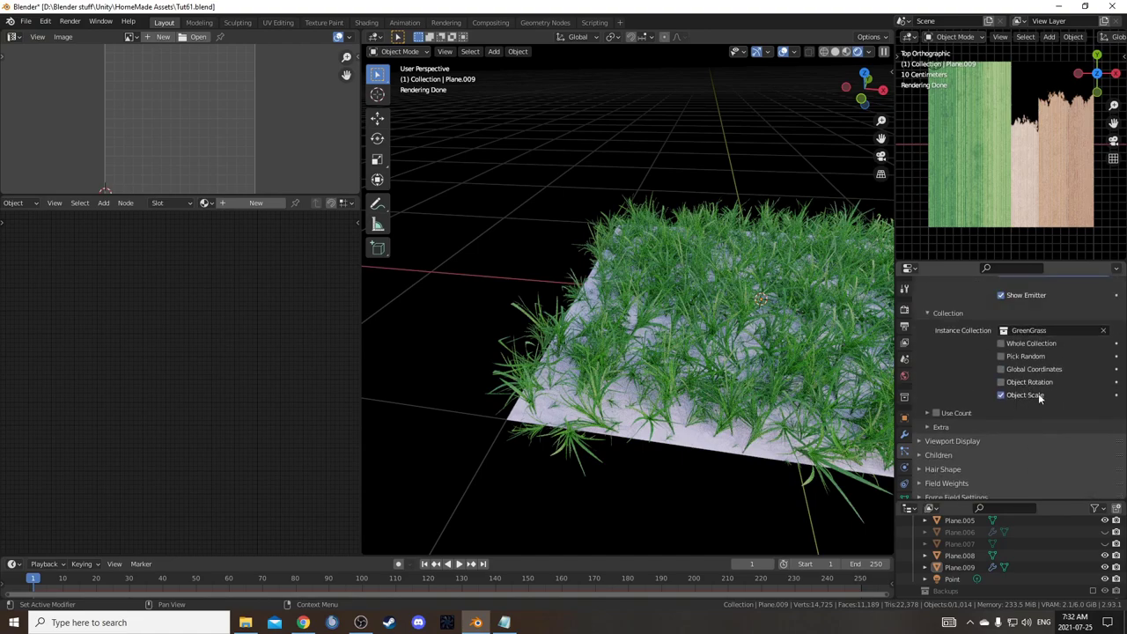
{"action": "scroll", "coordinate": [1069, 445], "scroll_direction": "down", "scroll_amount": 2}
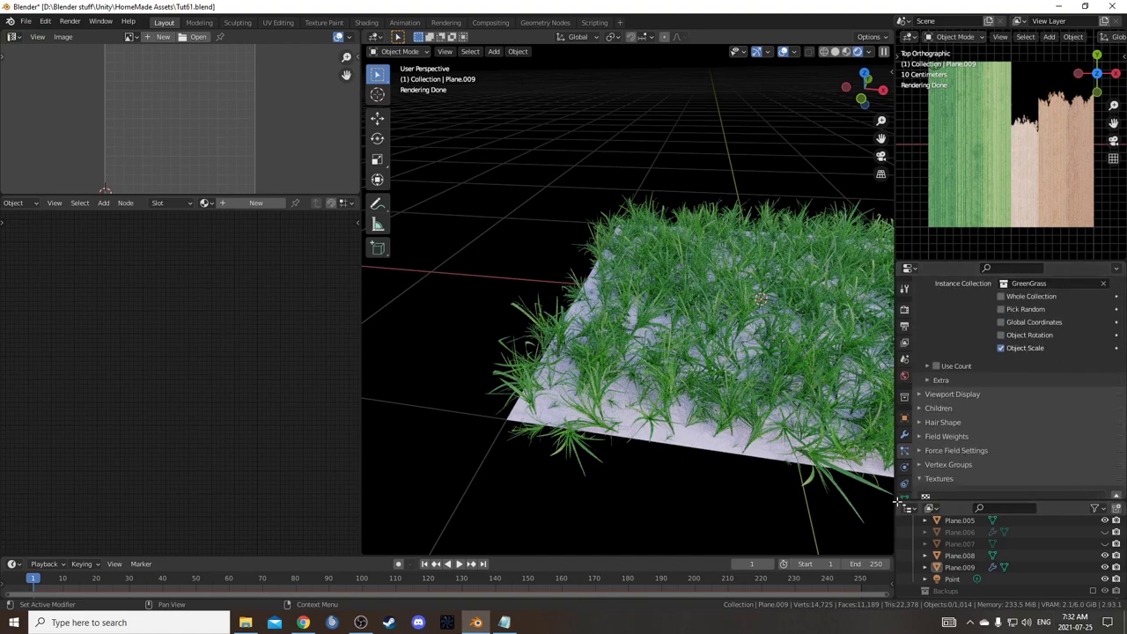
{"action": "left_click_drag", "start_coordinate": [897, 502], "coordinate": [909, 550]}
{"action": "left_click_drag", "start_coordinate": [897, 502], "coordinate": [898, 591]}
{"action": "scroll", "coordinate": [1021, 519], "scroll_direction": "up", "scroll_amount": 2}
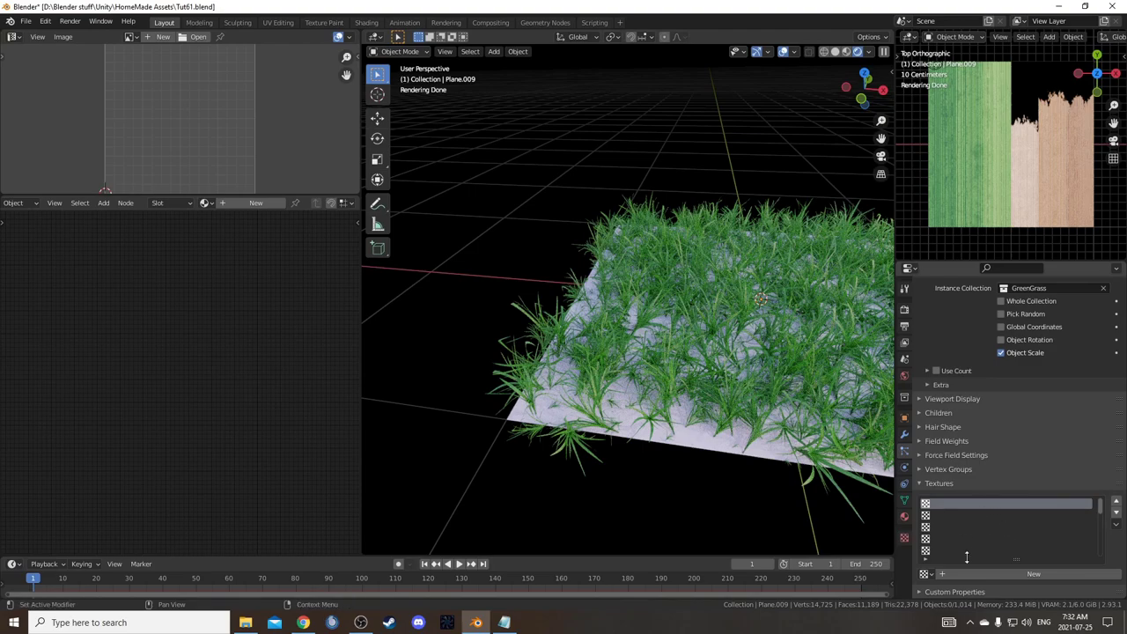
{"action": "left_click", "coordinate": [1030, 573]}
{"action": "left_click", "coordinate": [1115, 574]}
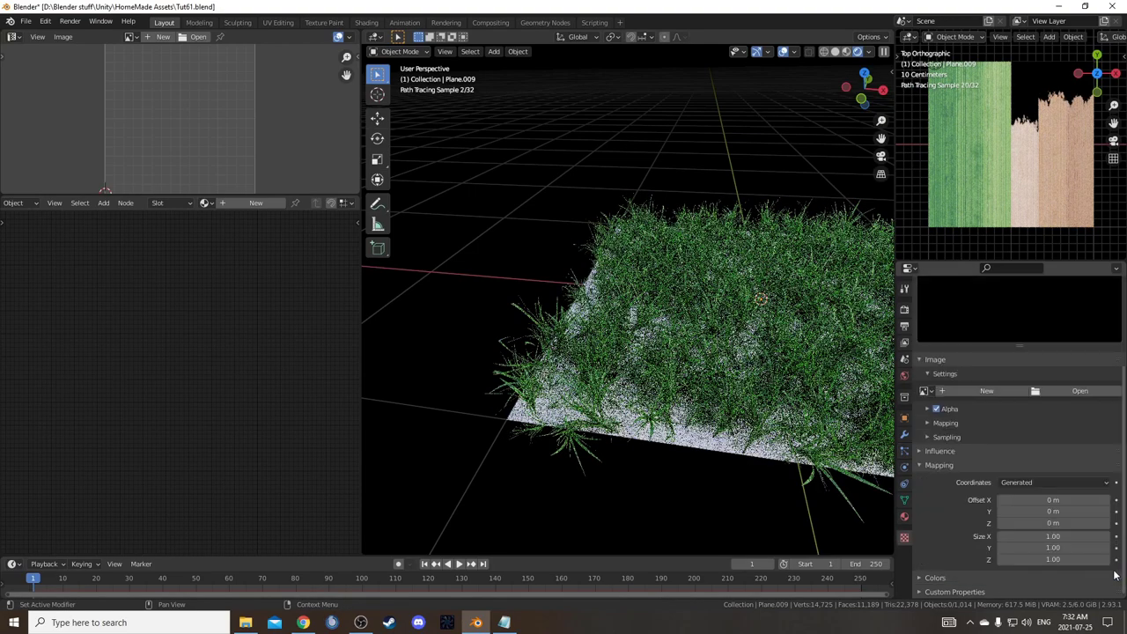
Set the particle texture's type to Clouds.
{"action": "scroll", "coordinate": [994, 343], "scroll_direction": "up", "scroll_amount": 3}
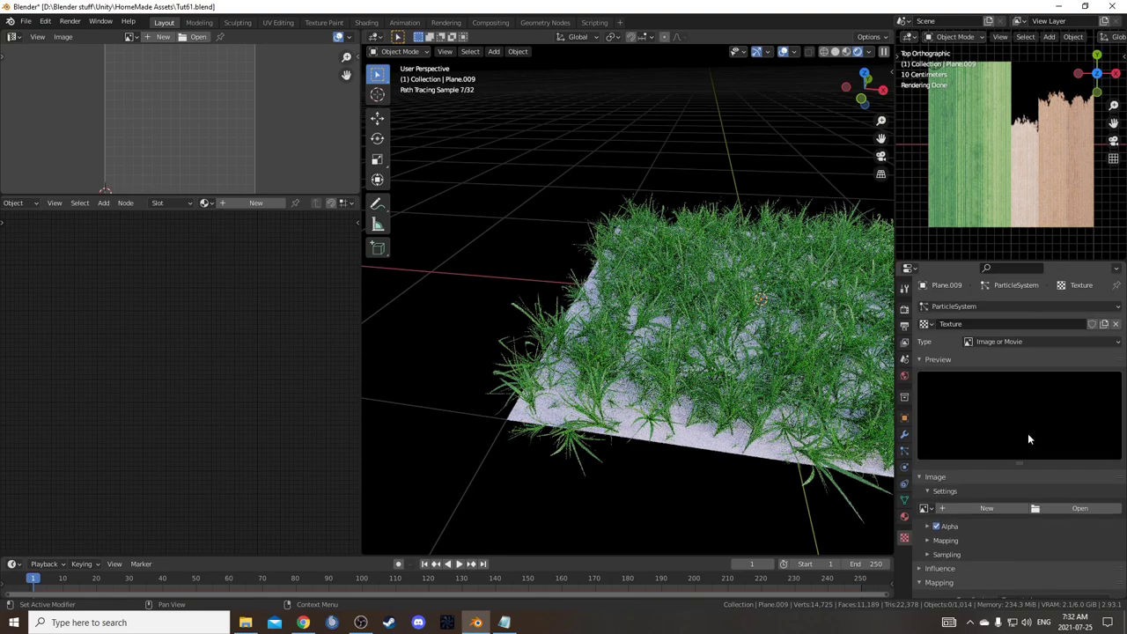
{"action": "left_click", "coordinate": [1028, 341]}
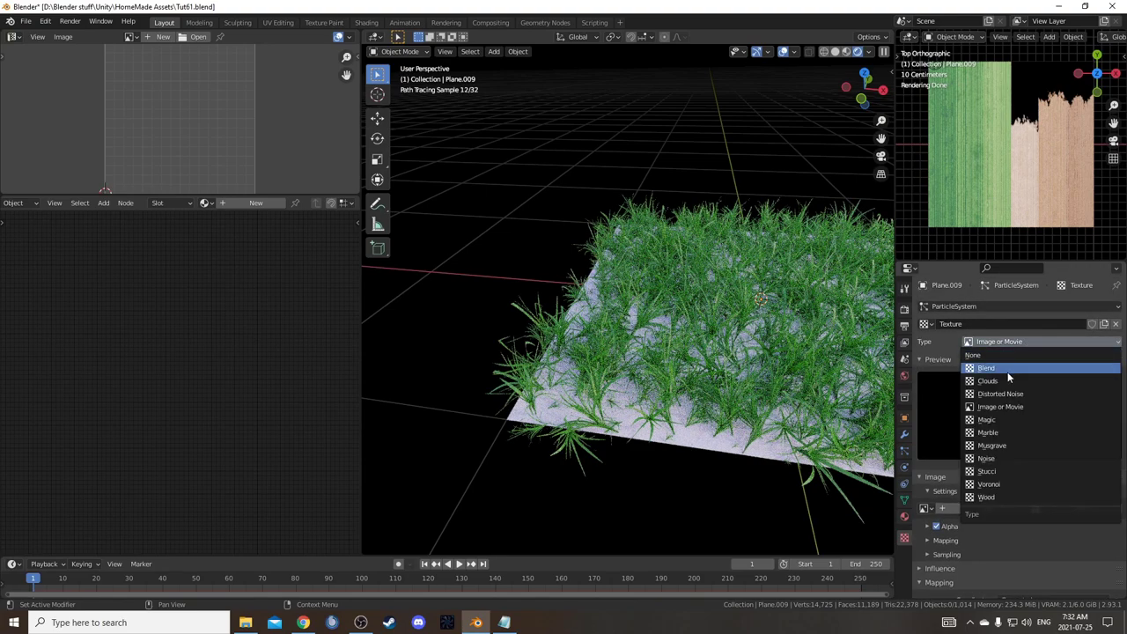
{"action": "left_click", "coordinate": [1007, 380]}
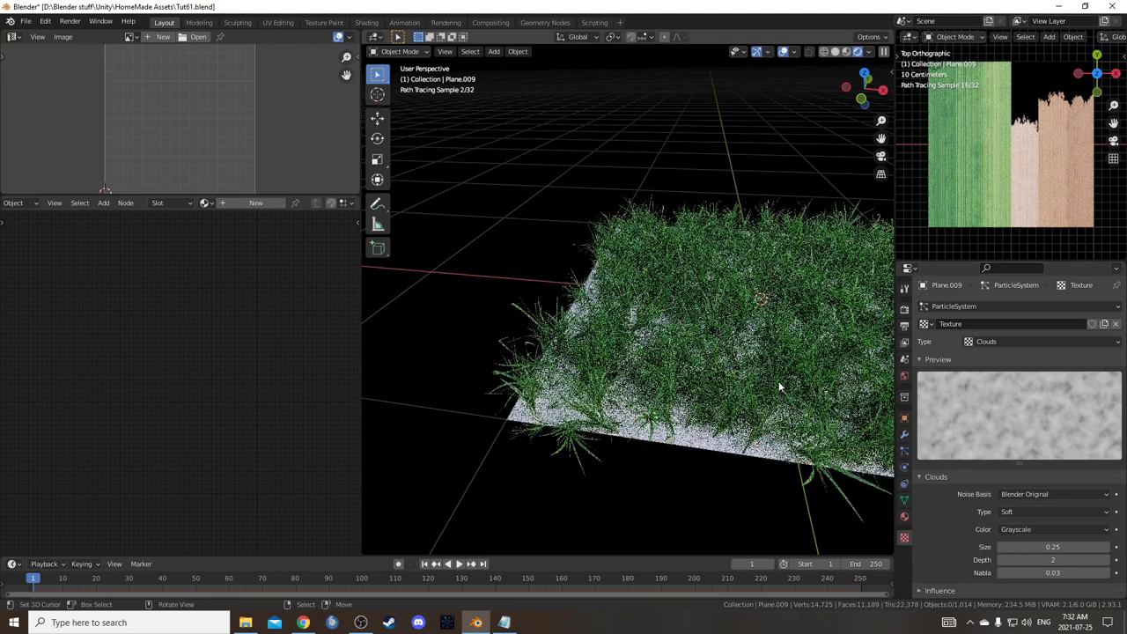
Enable the Color Ramp in the Clouds texture's color settings and expand it.
{"action": "scroll", "coordinate": [960, 468], "scroll_direction": "down", "scroll_amount": 2}
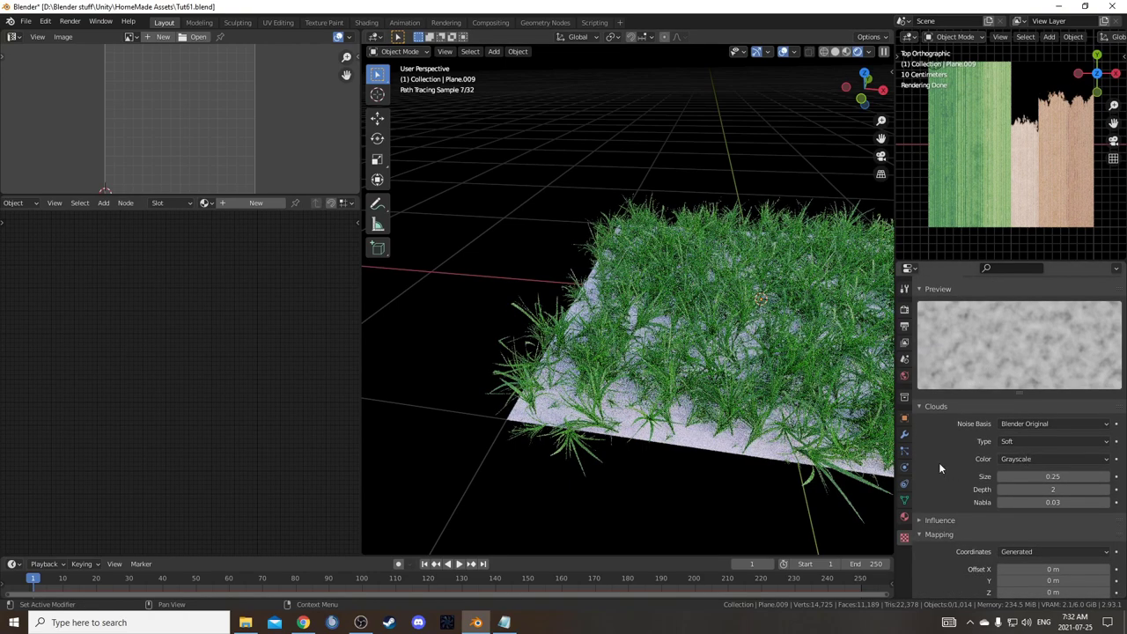
{"action": "scroll", "coordinate": [960, 488], "scroll_direction": "down", "scroll_amount": 2}
{"action": "left_click", "coordinate": [946, 576]}
{"action": "scroll", "coordinate": [963, 488], "scroll_direction": "down", "scroll_amount": 3}
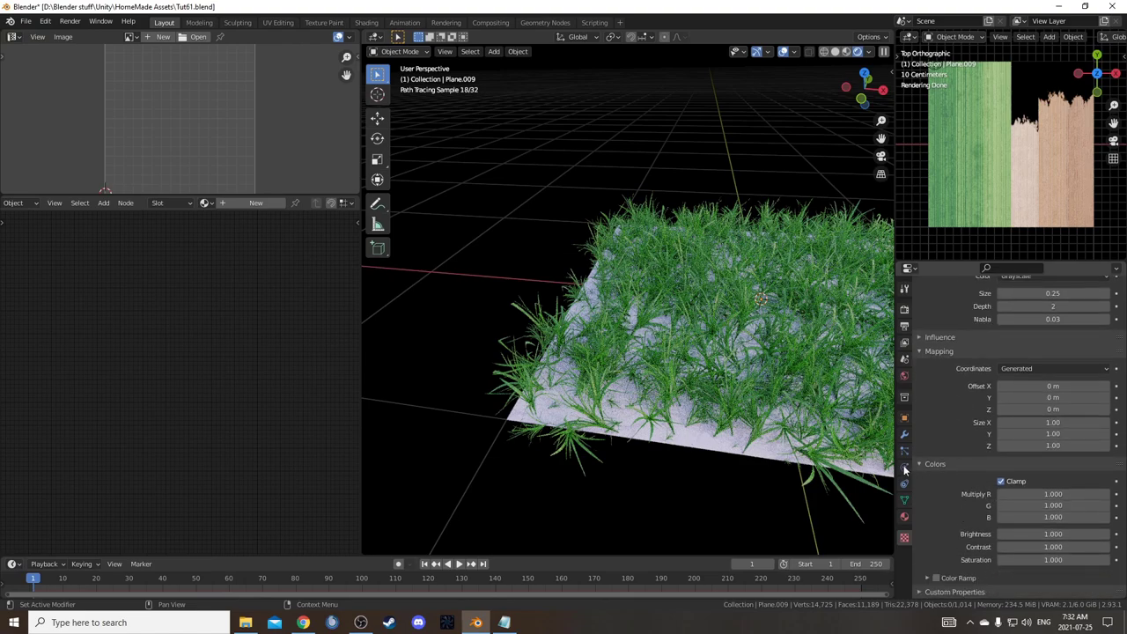
{"action": "left_click", "coordinate": [936, 579]}
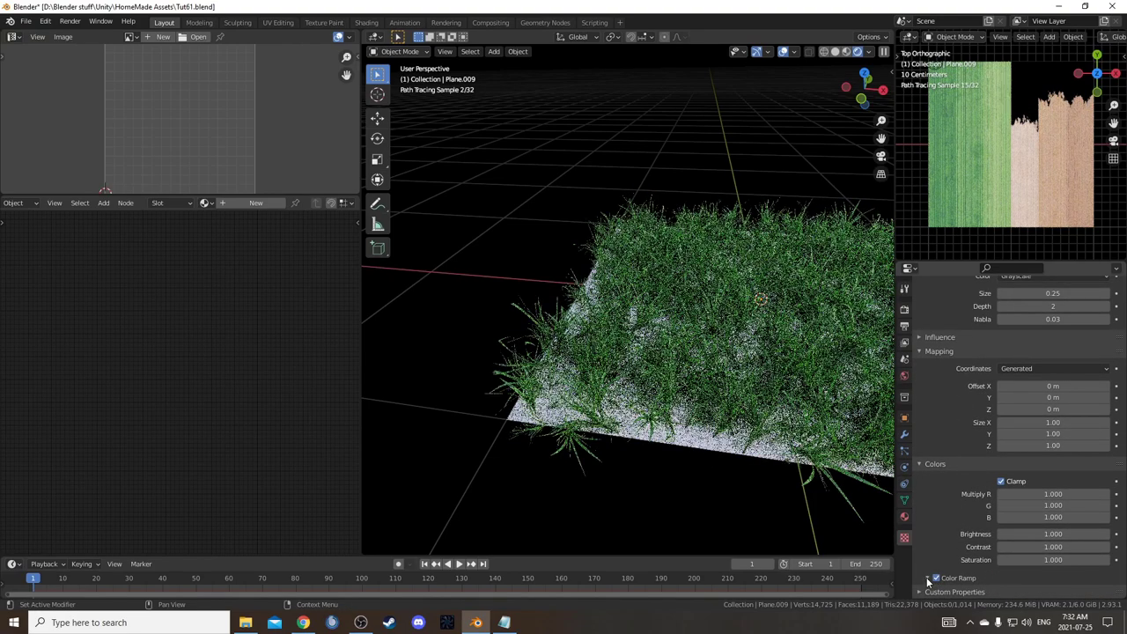
{"action": "left_click", "coordinate": [927, 579]}
{"action": "scroll", "coordinate": [973, 530], "scroll_direction": "down", "scroll_amount": 2}
{"action": "scroll", "coordinate": [959, 379], "scroll_direction": "up", "scroll_amount": 6}
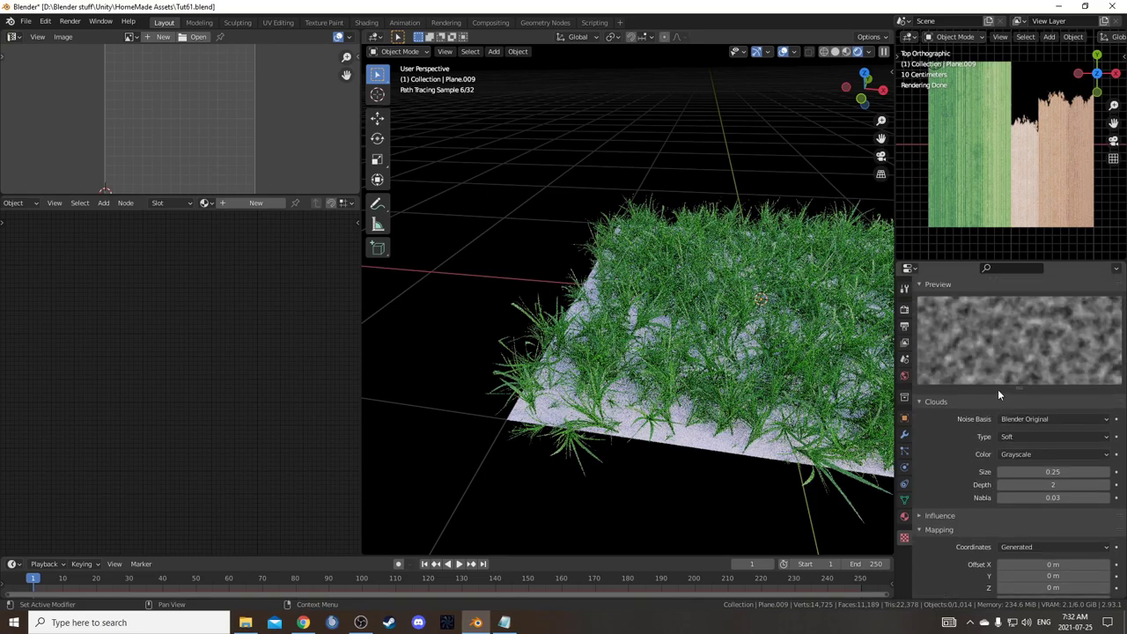
Make the Clouds texture influence only particle Density, with General Time disabled.
{"action": "scroll", "coordinate": [957, 467], "scroll_direction": "down", "scroll_amount": 2}
{"action": "left_click", "coordinate": [955, 446]}
{"action": "scroll", "coordinate": [995, 414], "scroll_direction": "down", "scroll_amount": 3}
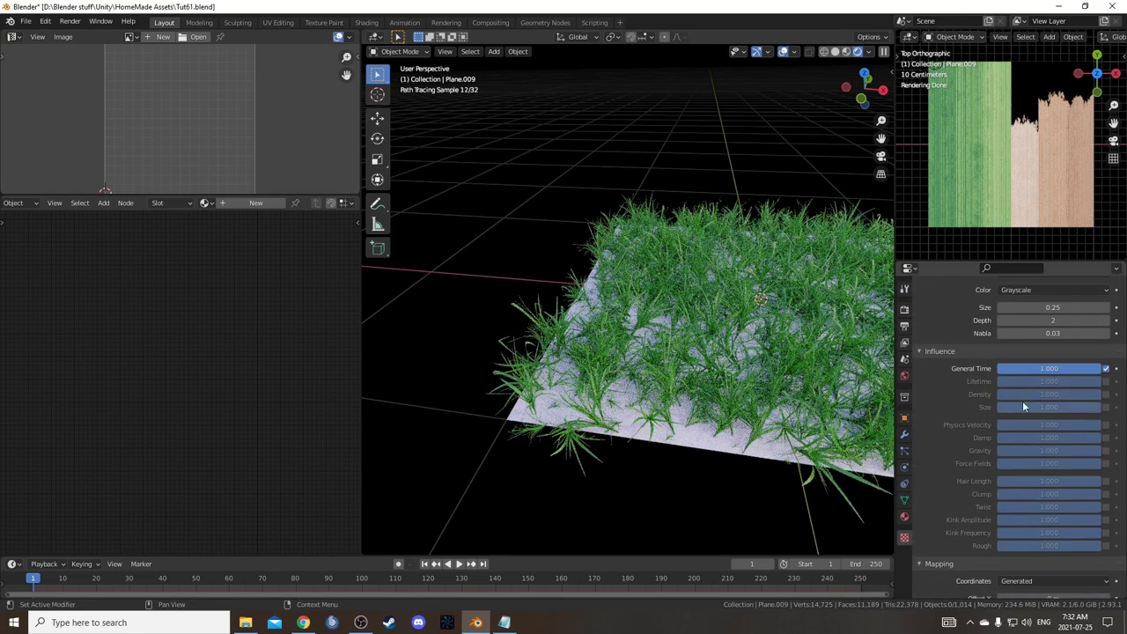
{"action": "left_click", "coordinate": [1106, 394]}
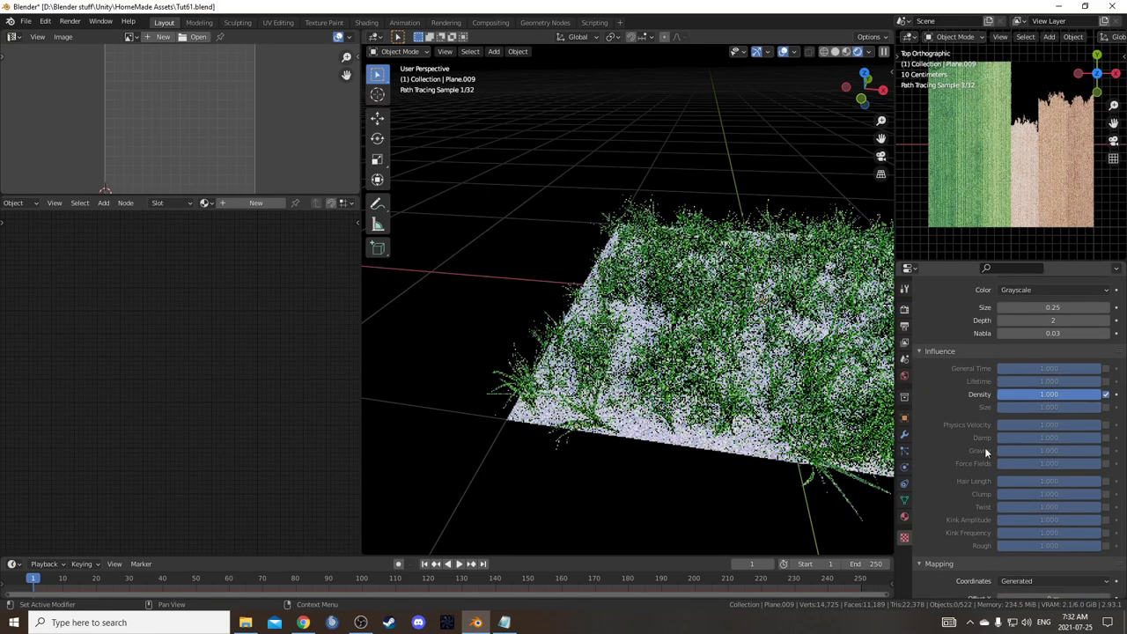
Move the color ramp's two end stops inward to sharpen the Clouds texture's black and white contrast.
{"action": "scroll", "coordinate": [977, 453], "scroll_direction": "down", "scroll_amount": 6}
{"action": "scroll", "coordinate": [976, 460], "scroll_direction": "down", "scroll_amount": 3}
{"action": "left_click_drag", "start_coordinate": [921, 561], "coordinate": [964, 562]}
{"action": "left_click_drag", "start_coordinate": [1105, 560], "coordinate": [1026, 561]}
{"action": "scroll", "coordinate": [998, 456], "scroll_direction": "up", "scroll_amount": 10}
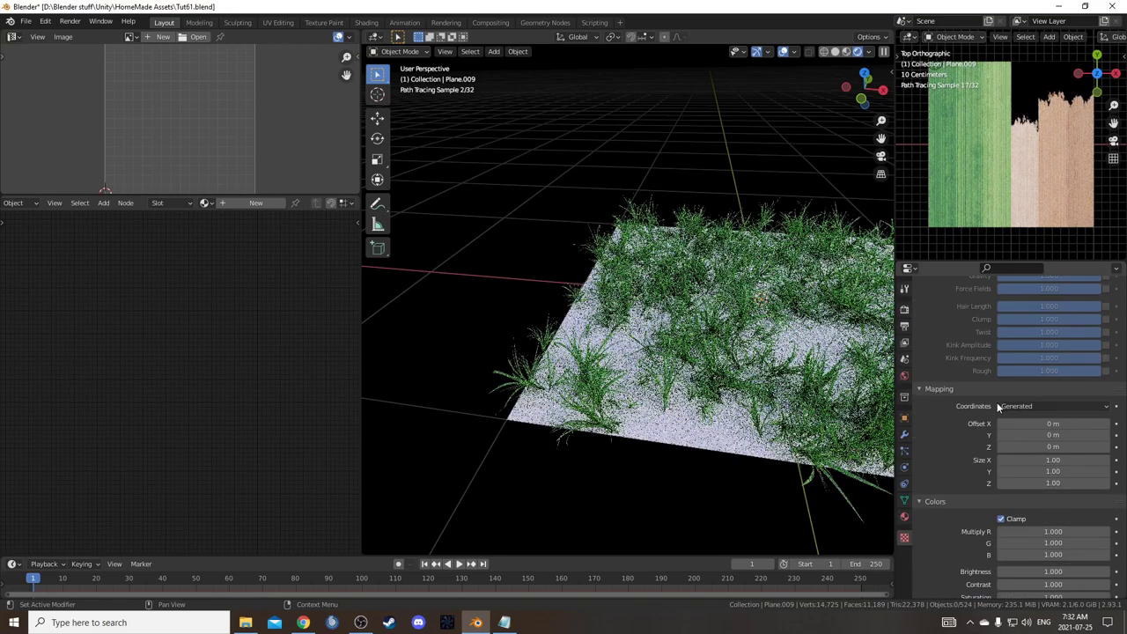
Increase the Clouds texture's noise size to 0.61.
{"action": "left_click_drag", "start_coordinate": [1052, 414], "coordinate": [1093, 414]}
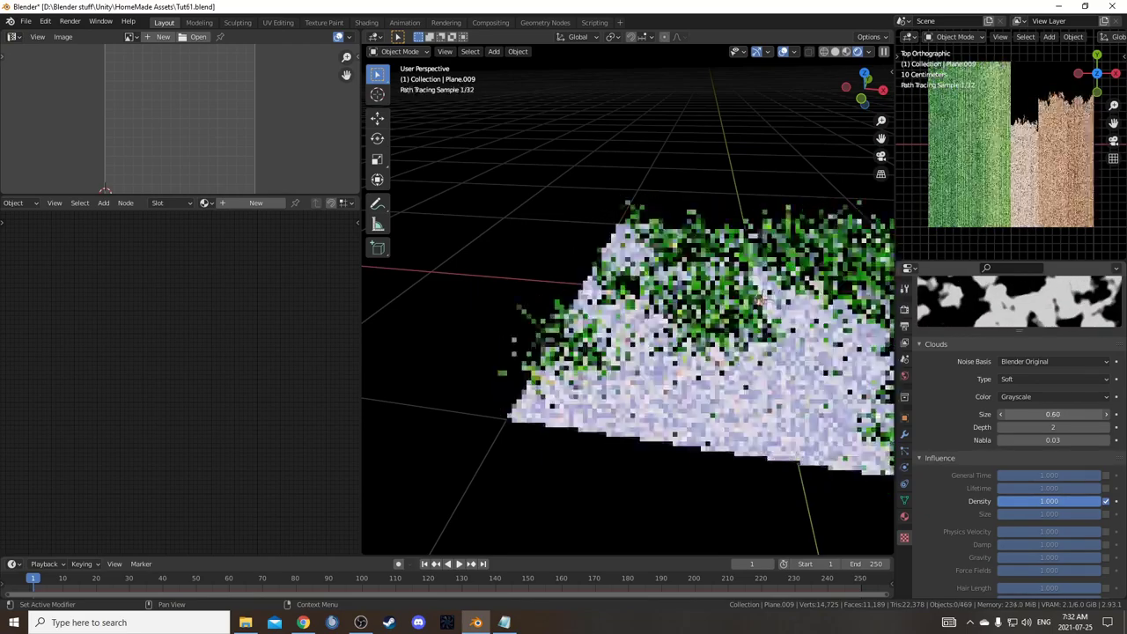
{"action": "scroll", "coordinate": [1016, 305], "scroll_direction": "up", "scroll_amount": 3}
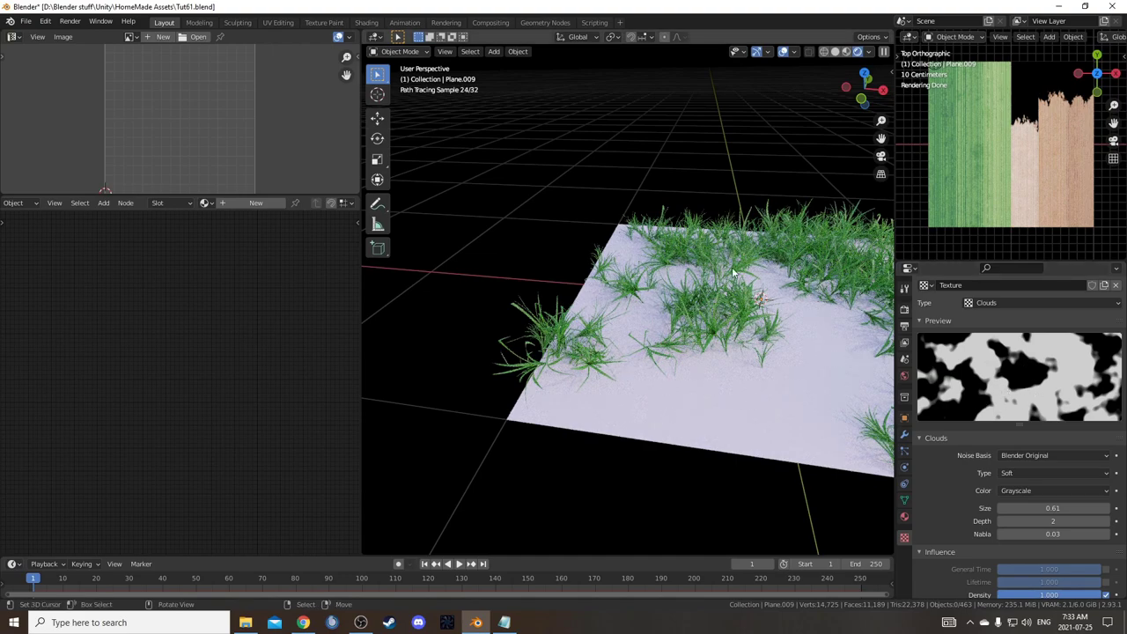
{"action": "scroll", "coordinate": [616, 409], "scroll_direction": "down", "scroll_amount": 5}
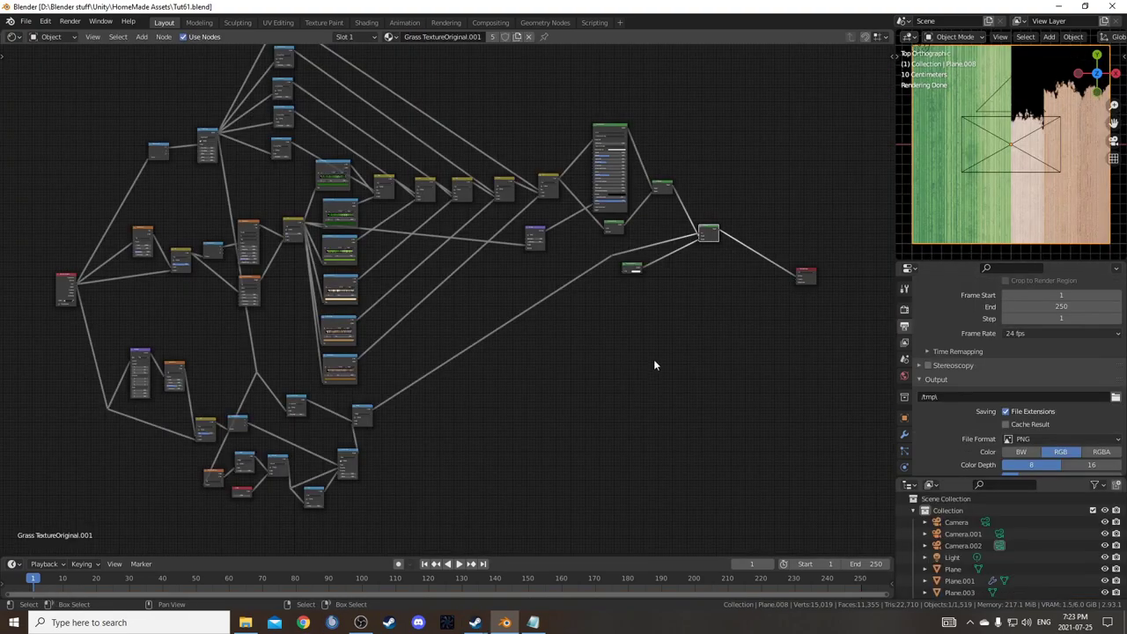
{"action": "middle_click_drag", "start_coordinate": [651, 340], "coordinate": [650, 333]}
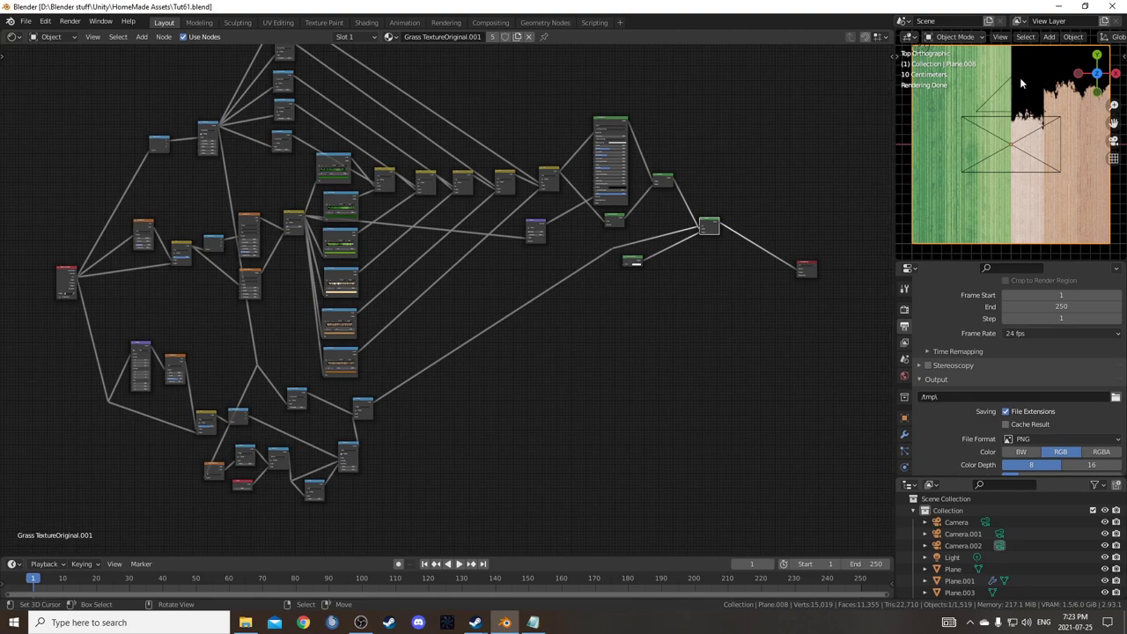
{"action": "middle_click_drag", "start_coordinate": [614, 282], "coordinate": [690, 280]}
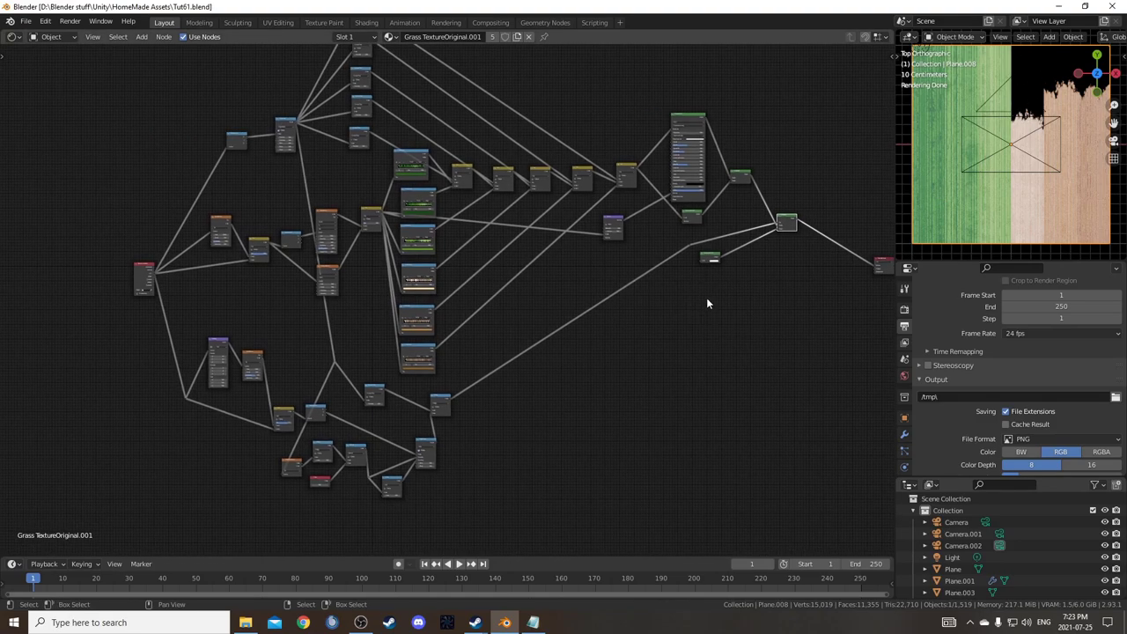
{"action": "middle_click_drag", "start_coordinate": [637, 380], "coordinate": [660, 371]}
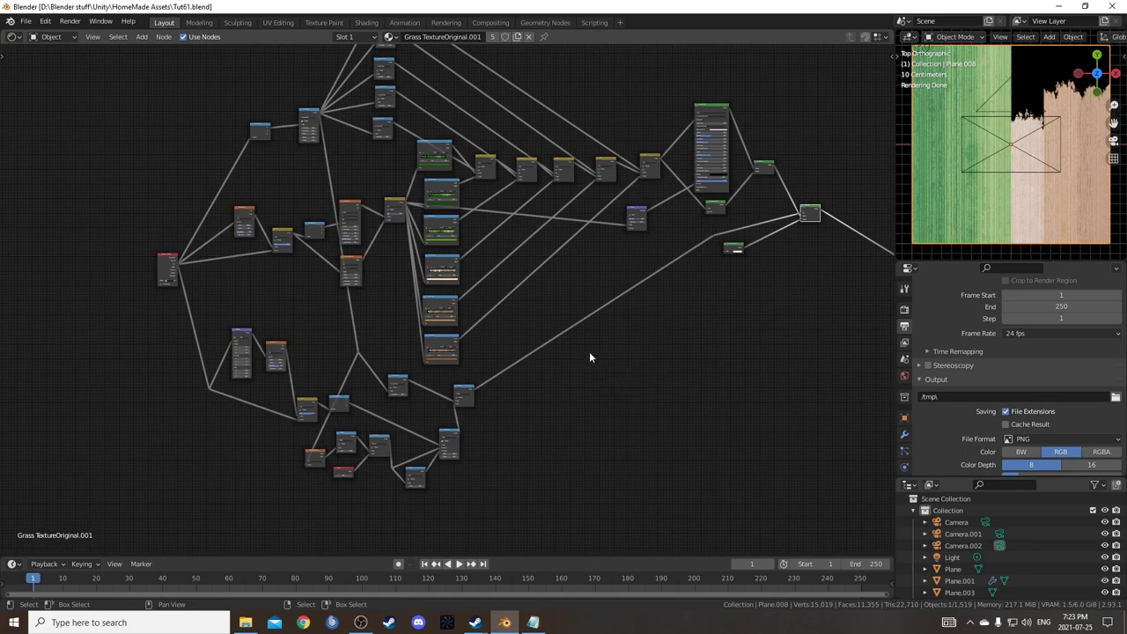
{"action": "middle_click_drag", "start_coordinate": [590, 357], "coordinate": [567, 383]}
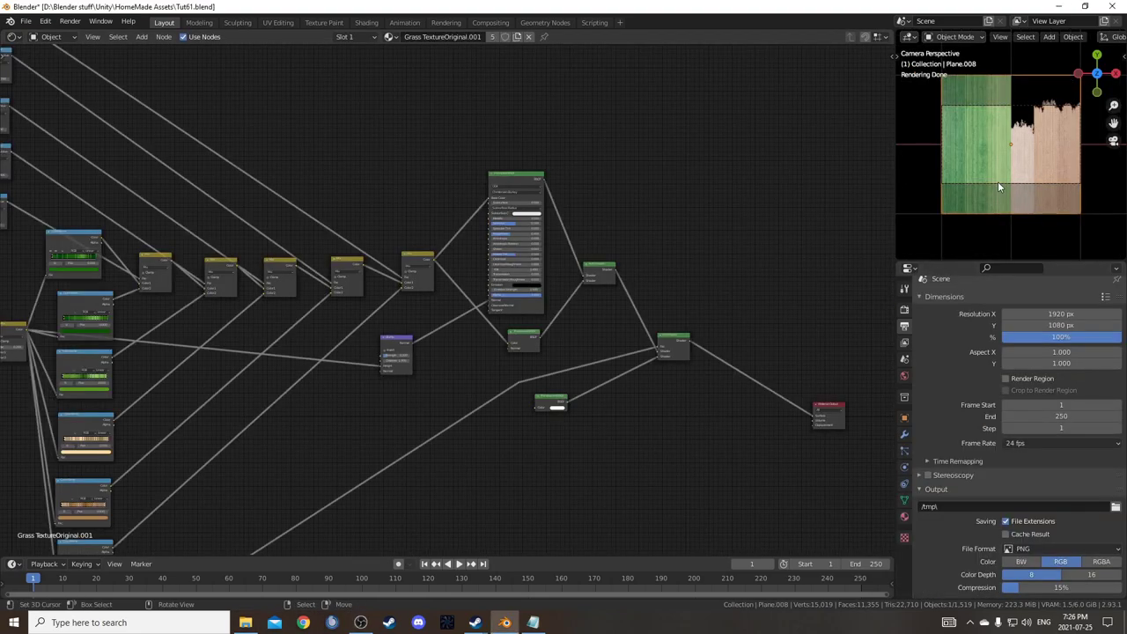
Set the render resolution X to 1080 px and the PNG output color to RGBA.
{"action": "left_click", "coordinate": [1051, 313]}
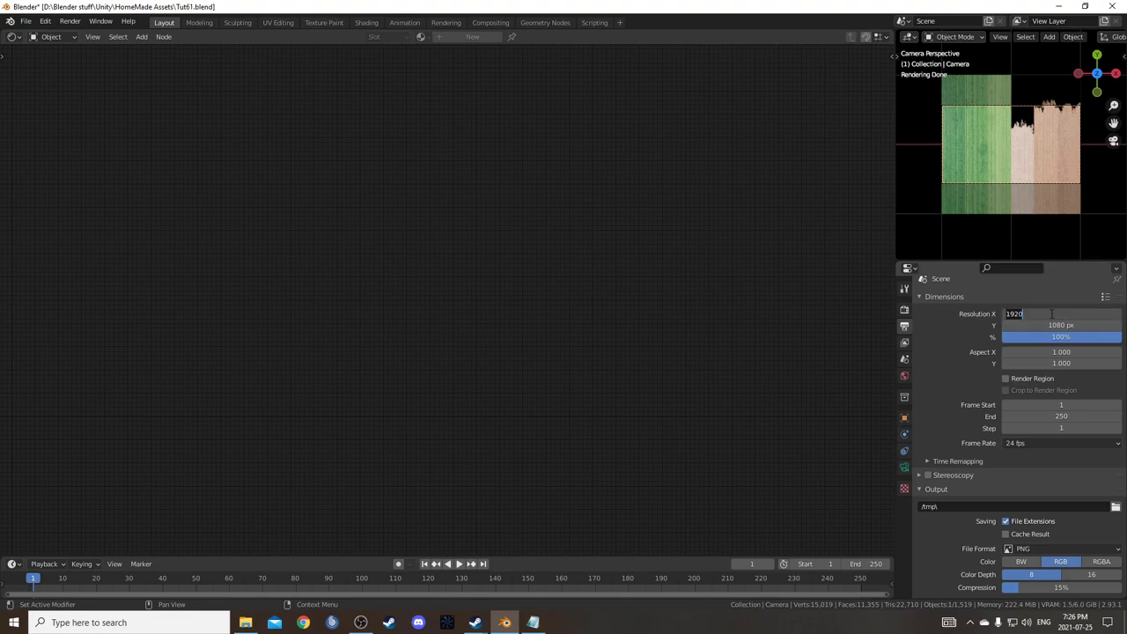
{"action": "key", "text": "Return"}
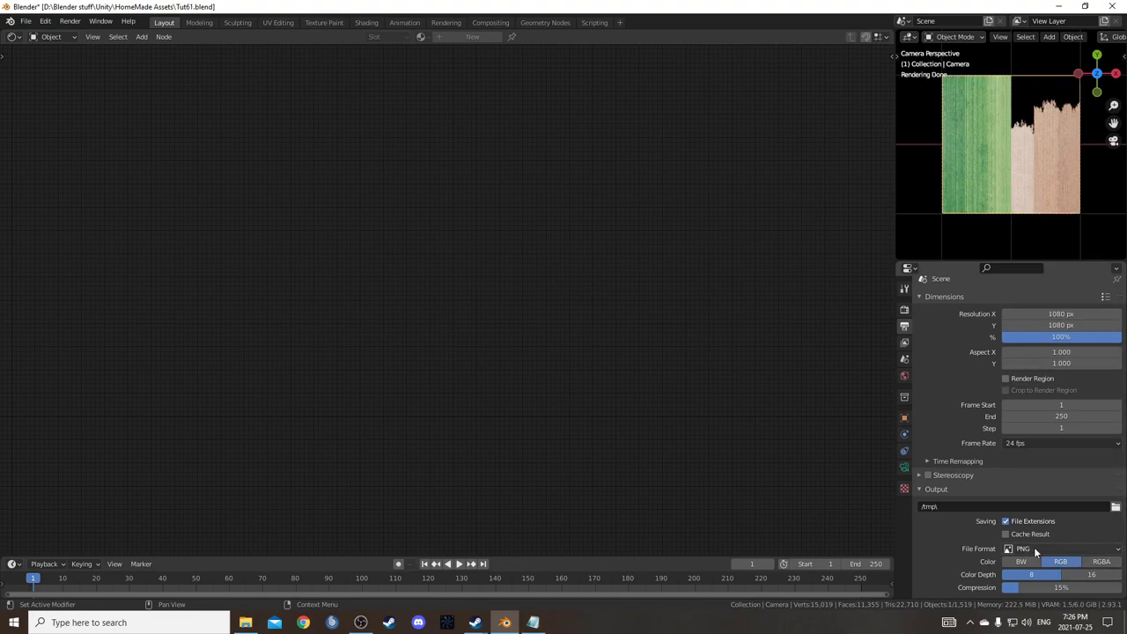
{"action": "left_click", "coordinate": [1111, 568]}
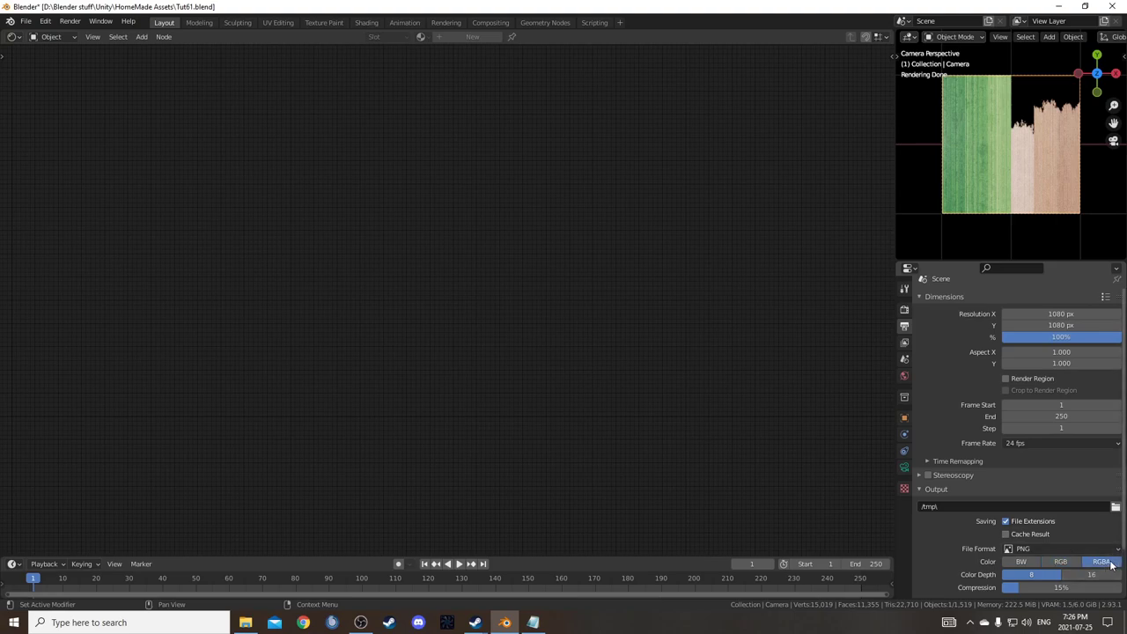
Enable the Transparent film option in the Cycles render settings.
{"action": "left_click", "coordinate": [905, 309]}
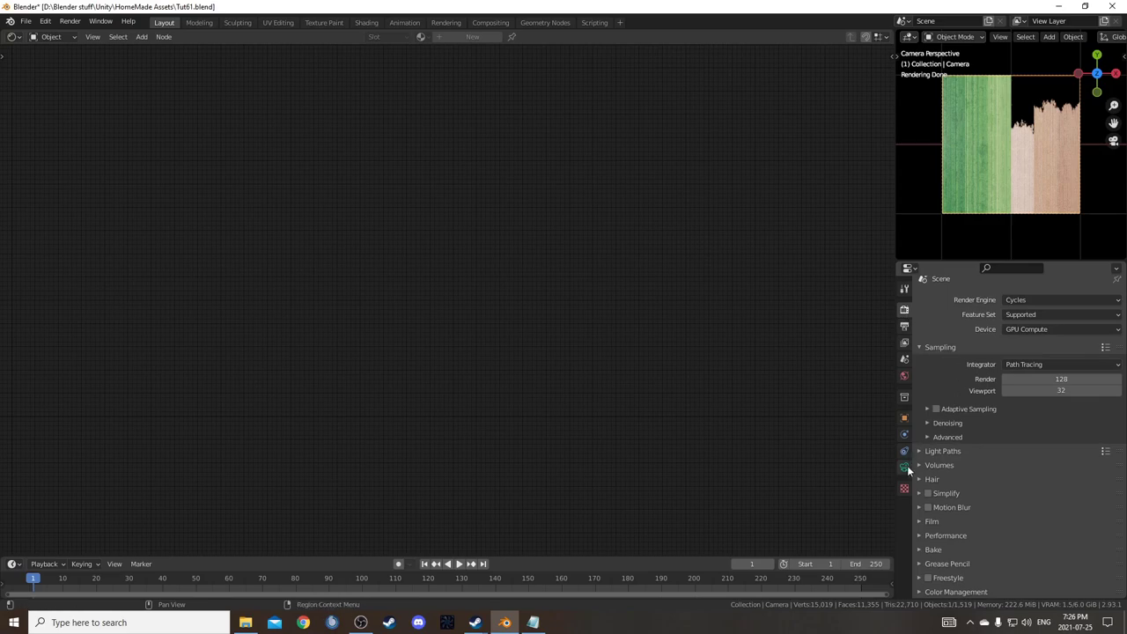
{"action": "left_click", "coordinate": [918, 520]}
{"action": "scroll", "coordinate": [924, 520], "scroll_direction": "down", "scroll_amount": 2}
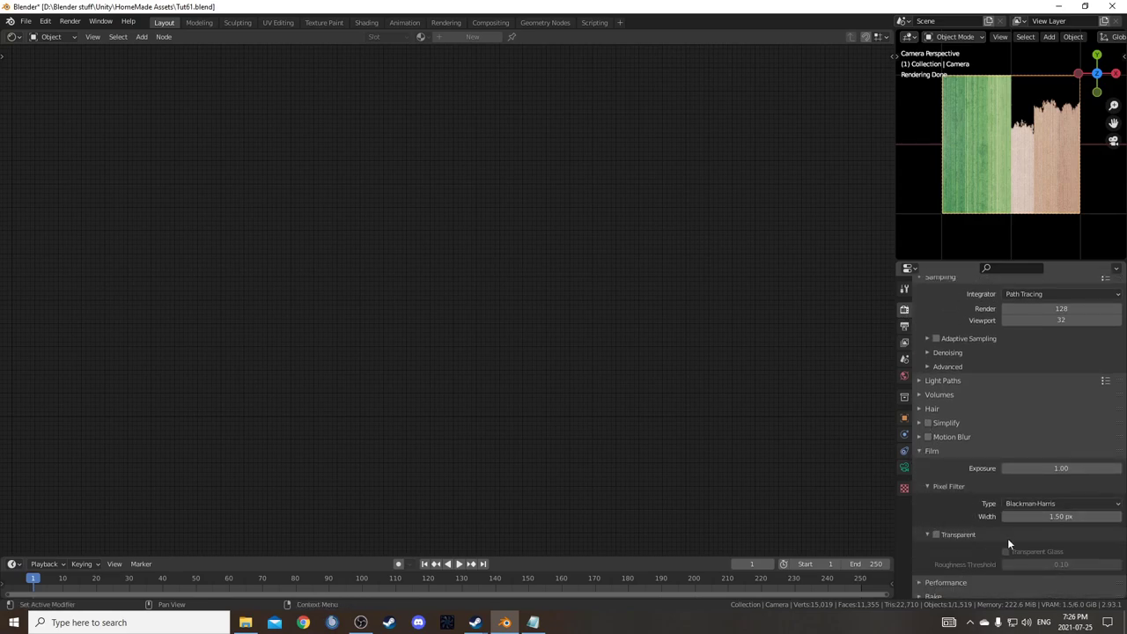
{"action": "left_click", "coordinate": [937, 534]}
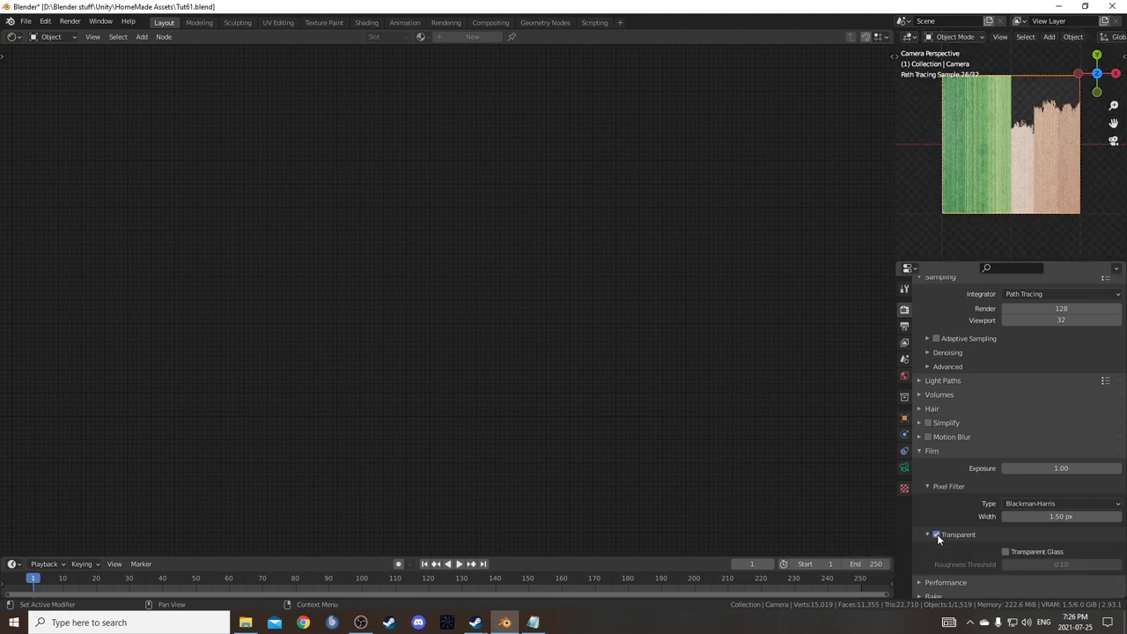
Add an Emission node above the Principled BSDF in the textured grass plane's material.
{"action": "left_click", "coordinate": [1011, 155]}
{"action": "scroll", "coordinate": [452, 347], "scroll_direction": "down", "scroll_amount": 2}
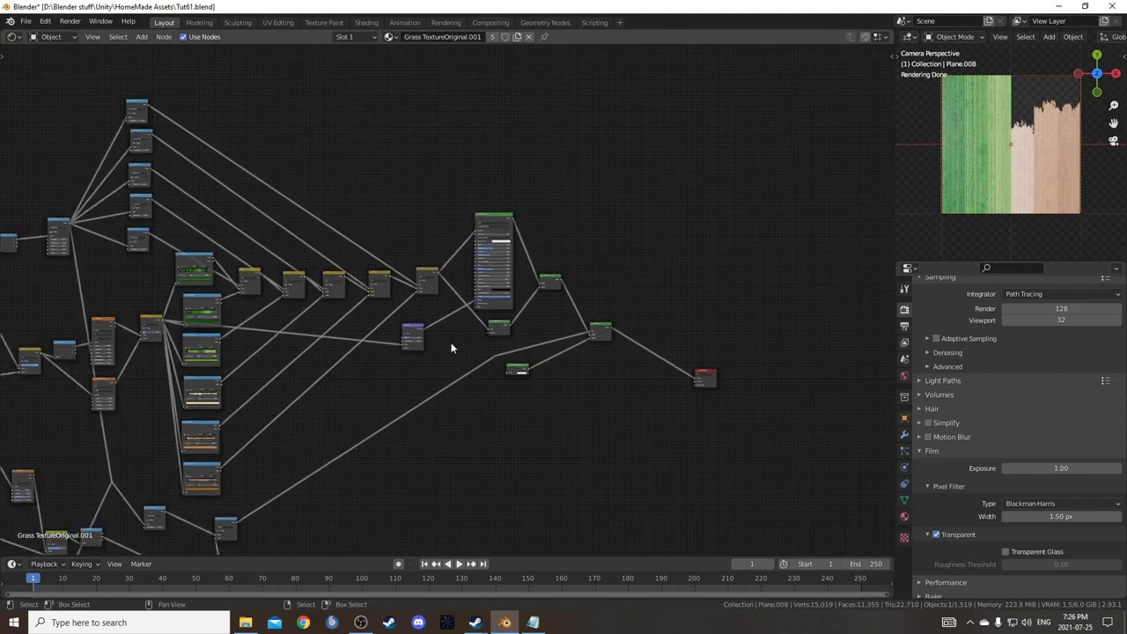
{"action": "middle_click_drag", "start_coordinate": [452, 347], "coordinate": [424, 431]}
{"action": "key", "text": "shift+a"}
{"action": "type", "text": "e"}
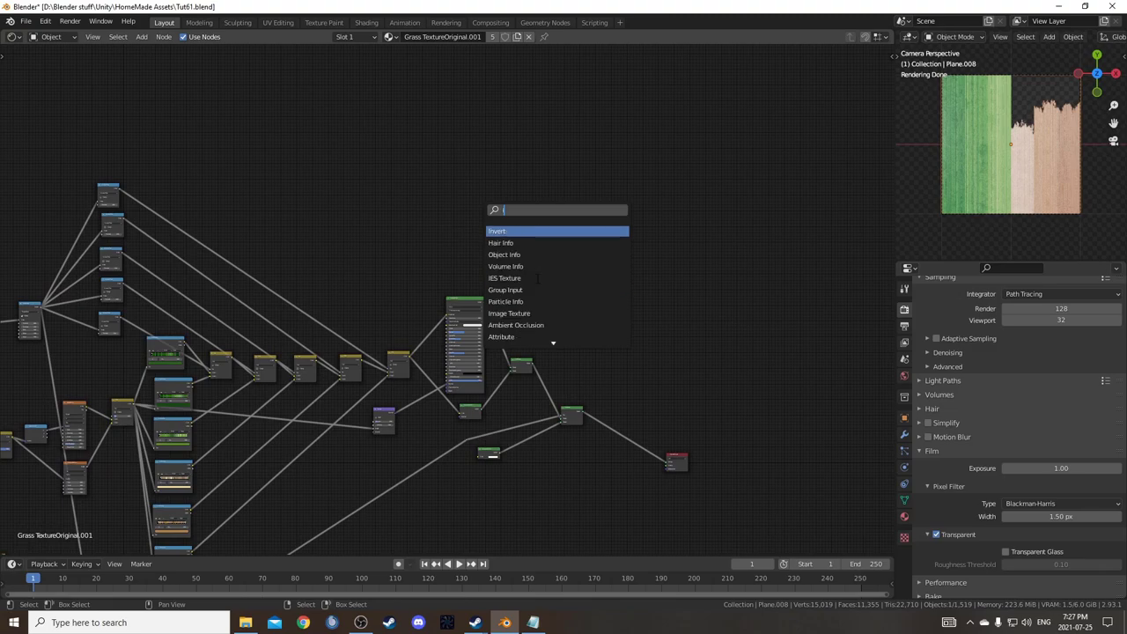
{"action": "type", "text": "mi"}
{"action": "key", "text": "Return"}
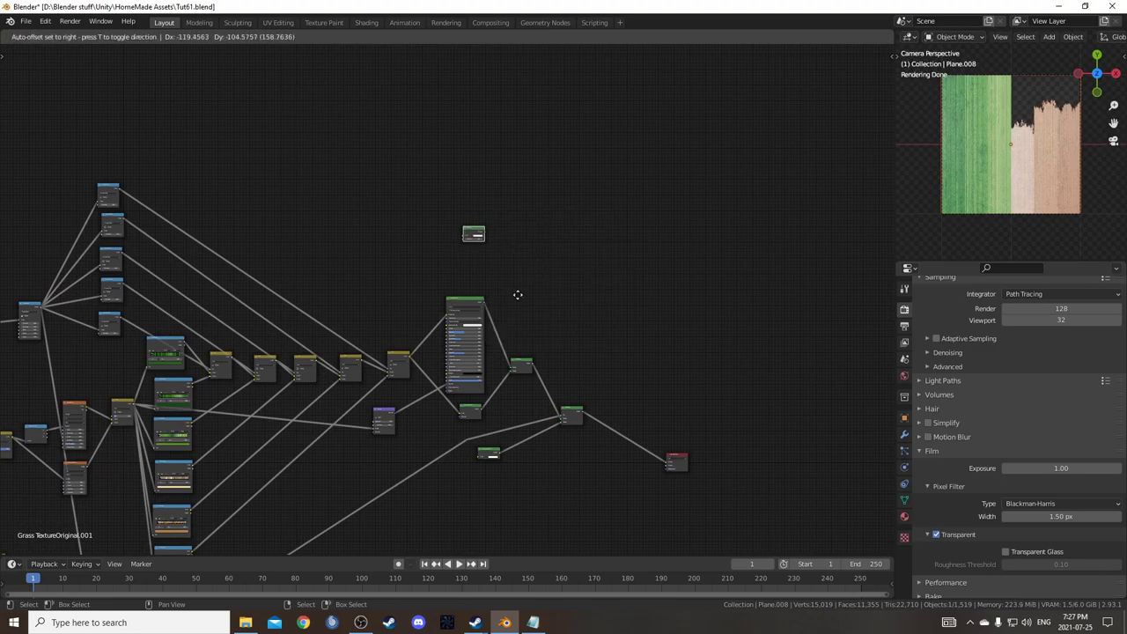
{"action": "left_click", "coordinate": [518, 330]}
Connect the last color Mix node to the Emission's Color and the Emission output to the final Mix Shader's first Shader input.
{"action": "scroll", "coordinate": [510, 357], "scroll_direction": "up", "scroll_amount": 3}
{"action": "left_click_drag", "start_coordinate": [355, 410], "coordinate": [454, 251]}
{"action": "left_click_drag", "start_coordinate": [339, 408], "coordinate": [339, 401]}
{"action": "scroll", "coordinate": [286, 419], "scroll_direction": "down", "scroll_amount": 4}
{"action": "scroll", "coordinate": [493, 381], "scroll_direction": "up", "scroll_amount": 4}
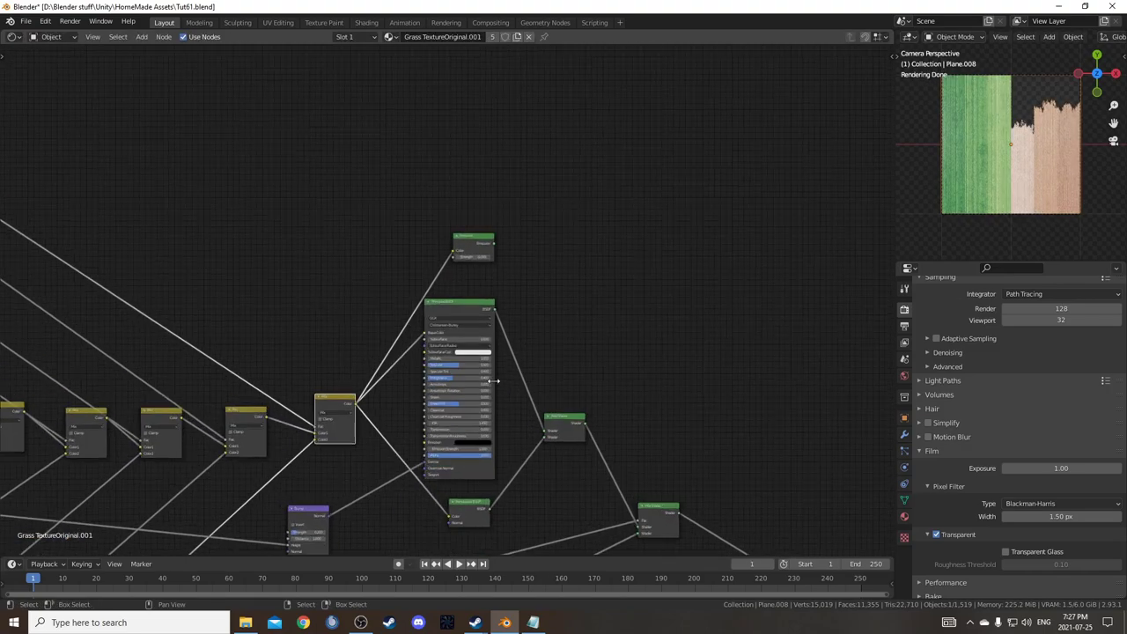
{"action": "middle_click_drag", "start_coordinate": [494, 381], "coordinate": [374, 415]}
{"action": "left_click_drag", "start_coordinate": [362, 271], "coordinate": [361, 274]}
{"action": "middle_click_drag", "start_coordinate": [447, 294], "coordinate": [429, 207]}
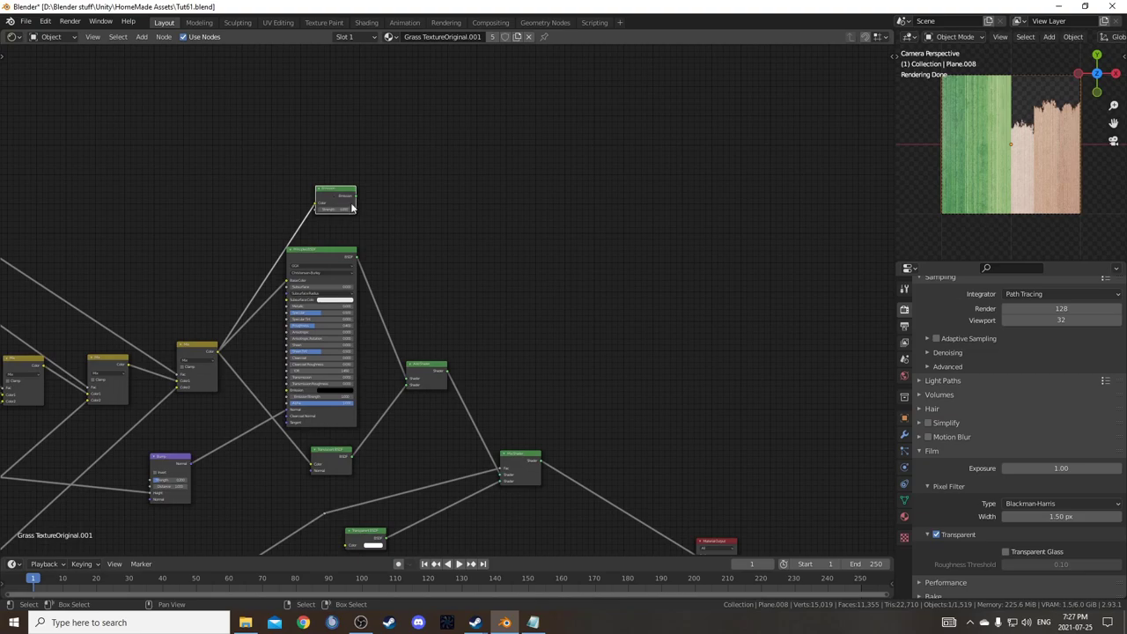
{"action": "left_click_drag", "start_coordinate": [356, 202], "coordinate": [500, 472]}
{"action": "middle_click_drag", "start_coordinate": [506, 427], "coordinate": [503, 281]}
{"action": "scroll", "coordinate": [505, 315], "scroll_direction": "up", "scroll_amount": 7}
{"action": "middle_click_drag", "start_coordinate": [606, 366], "coordinate": [567, 262]}
{"action": "left_click", "coordinate": [535, 218]}
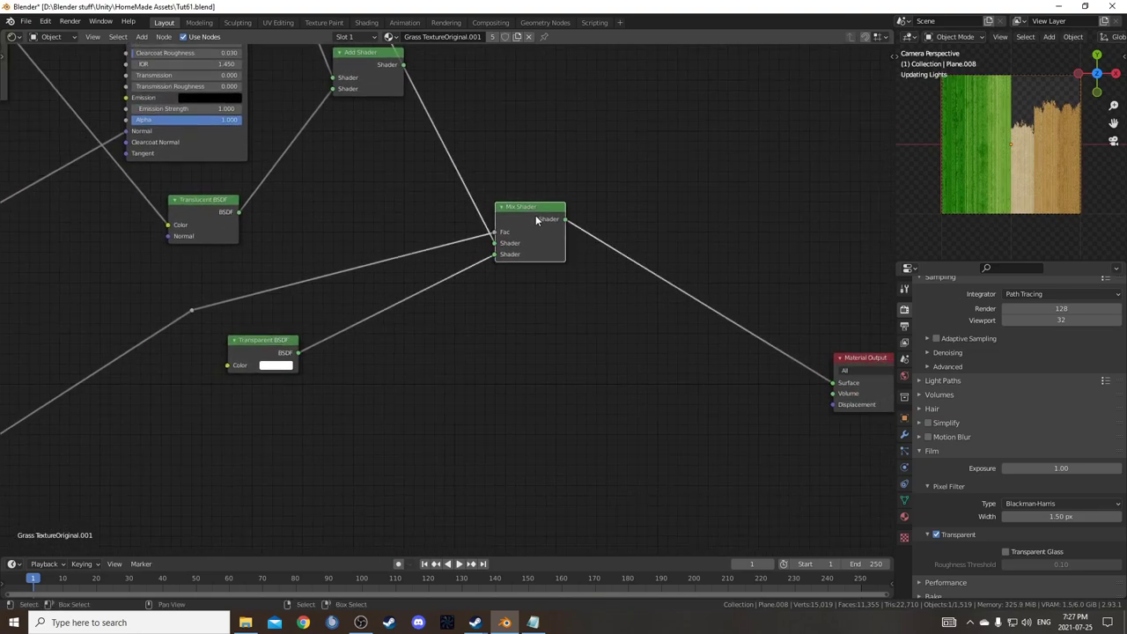
Nudge the camera slightly along its local Z axis to check the square framing of the grass plane.
{"action": "left_click", "coordinate": [943, 213]}
{"action": "scroll", "coordinate": [991, 220], "scroll_direction": "up", "scroll_amount": 1}
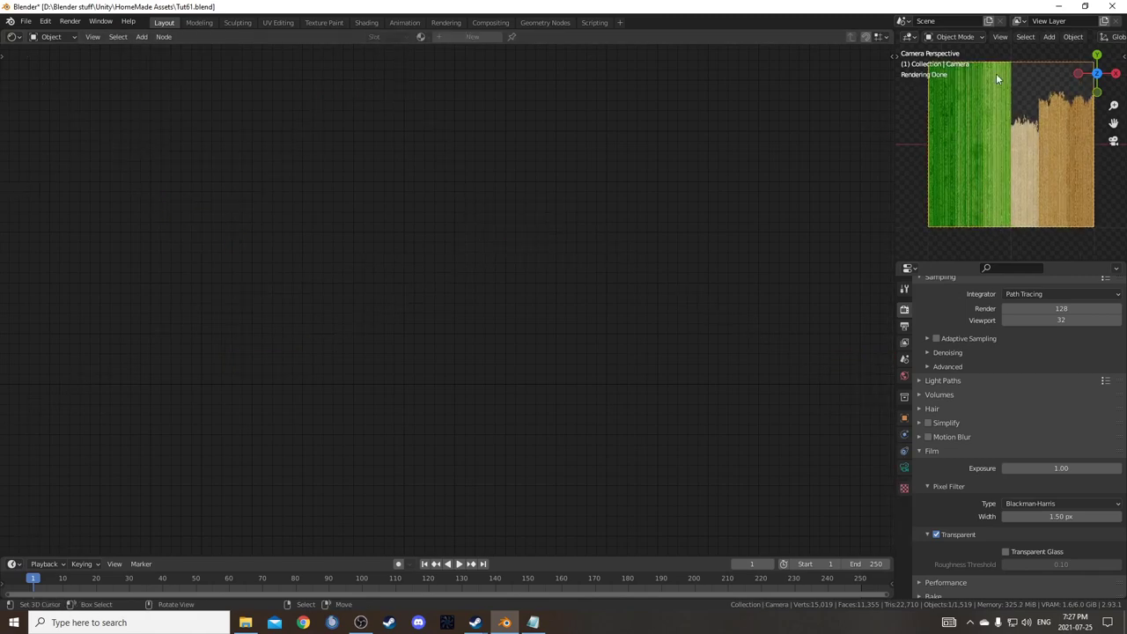
{"action": "key", "text": "g"}
{"action": "key", "text": "z"}
{"action": "key", "text": "z"}
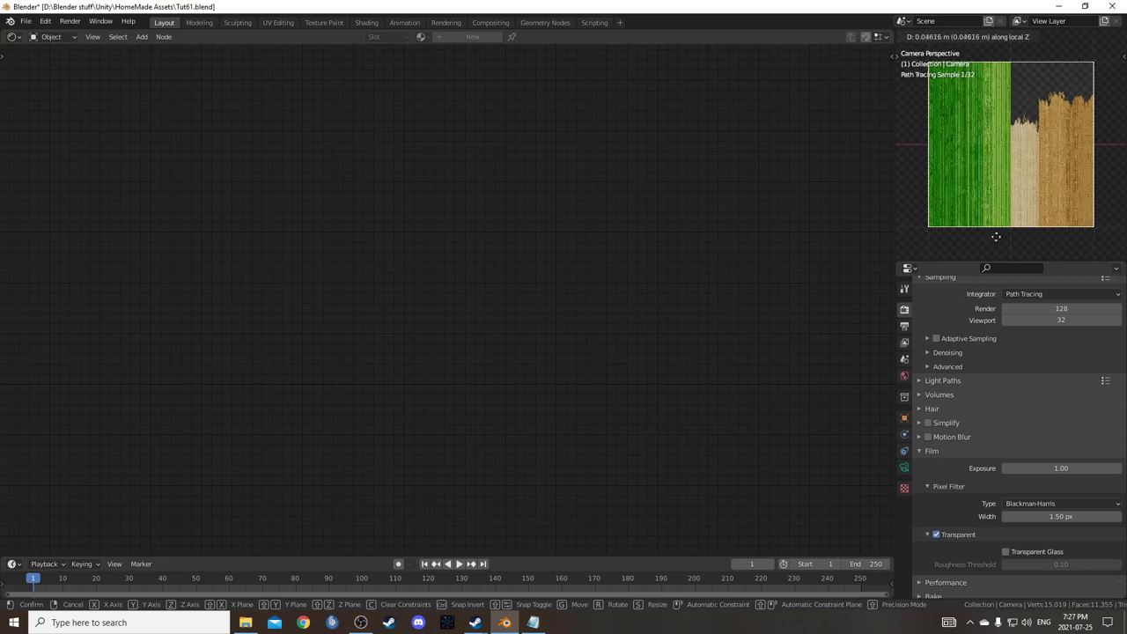
{"action": "left_click", "coordinate": [999, 235]}
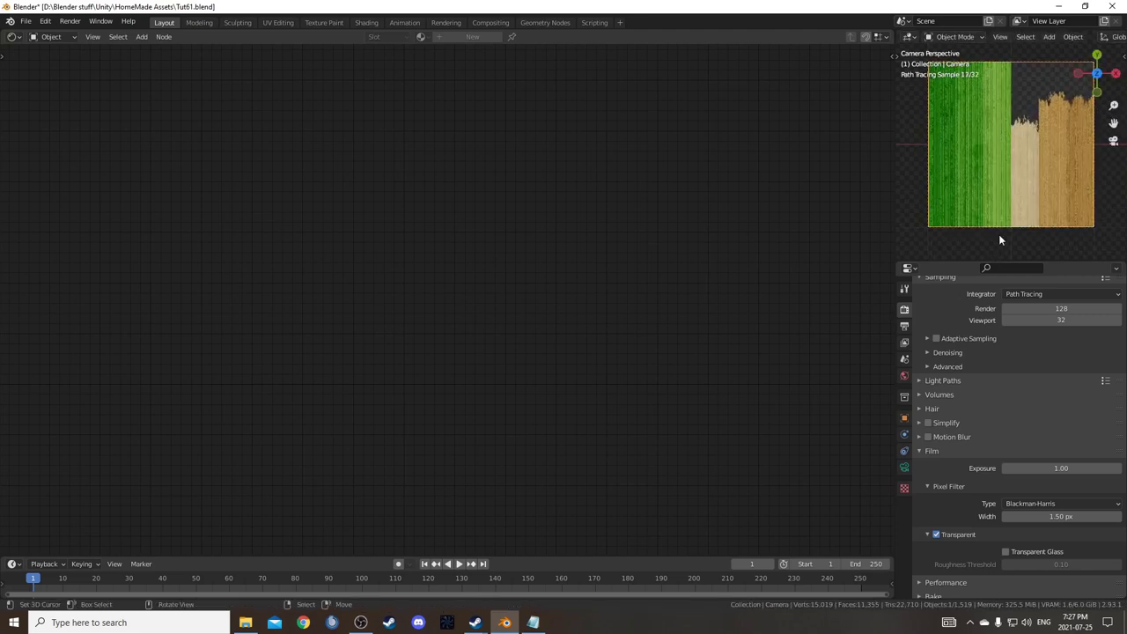
{"action": "scroll", "coordinate": [1010, 243], "scroll_direction": "down", "scroll_amount": 3}
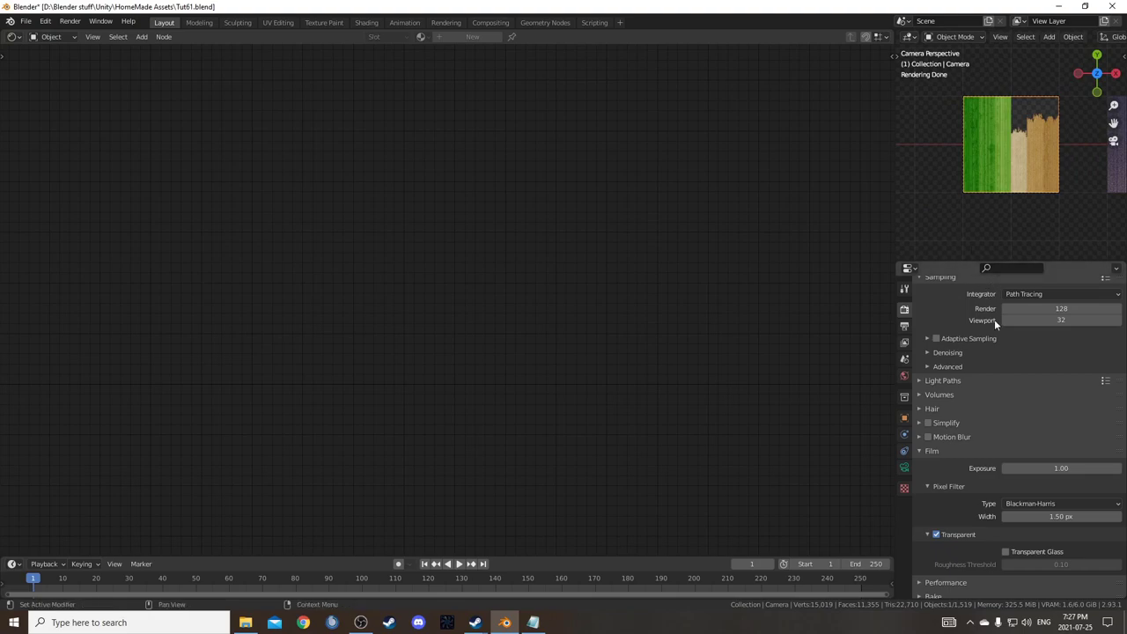
Preview the Mix node that combines the Wave and Musgrave textures on the plane as the grayscale bump map.
{"action": "middle_click_drag", "start_coordinate": [309, 304], "coordinate": [412, 307]}
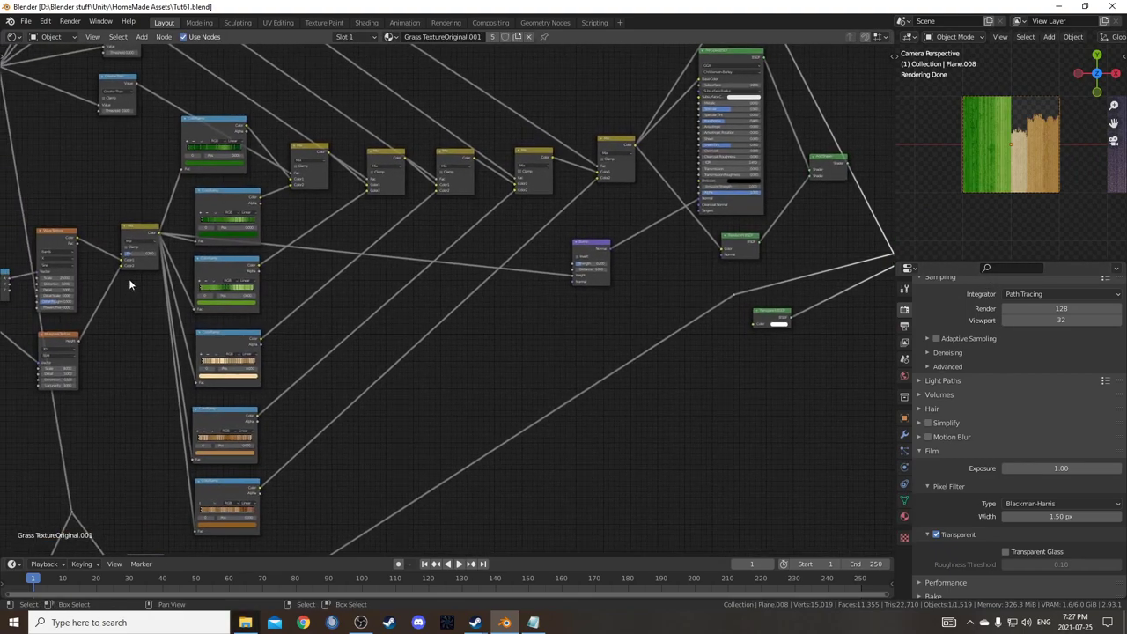
{"action": "scroll", "coordinate": [392, 304], "scroll_direction": "up", "scroll_amount": 4}
{"action": "middle_click_drag", "start_coordinate": [237, 305], "coordinate": [388, 313]}
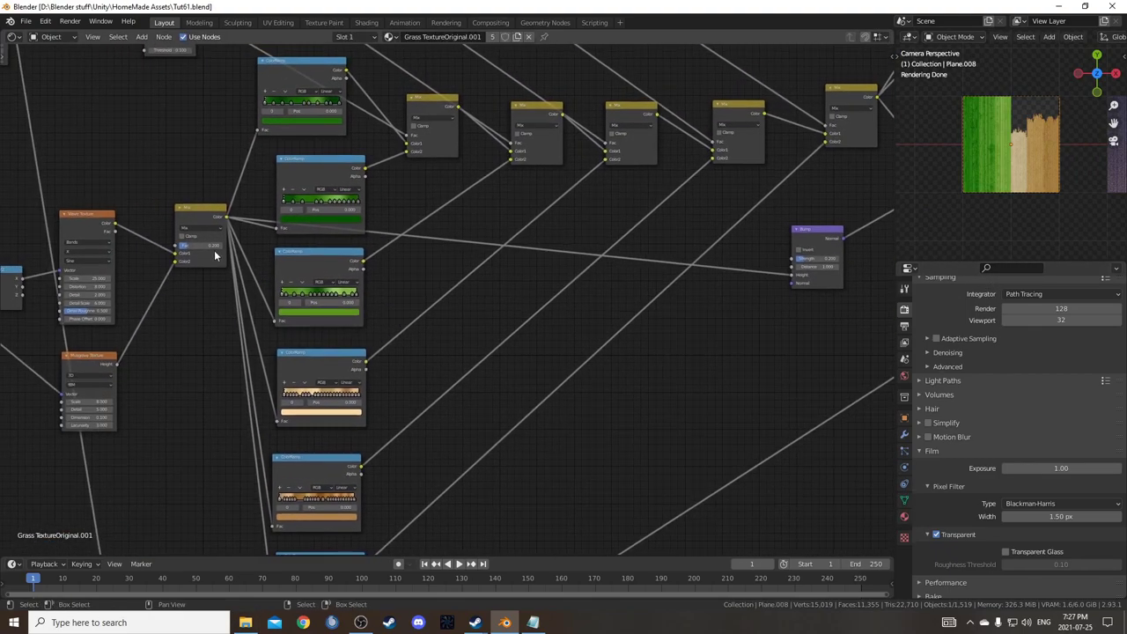
{"action": "left_click", "coordinate": [203, 226], "text": "ctrl+shift"}
{"action": "scroll", "coordinate": [963, 174], "scroll_direction": "up", "scroll_amount": 3}
{"action": "scroll", "coordinate": [963, 175], "scroll_direction": "down", "scroll_amount": 1}
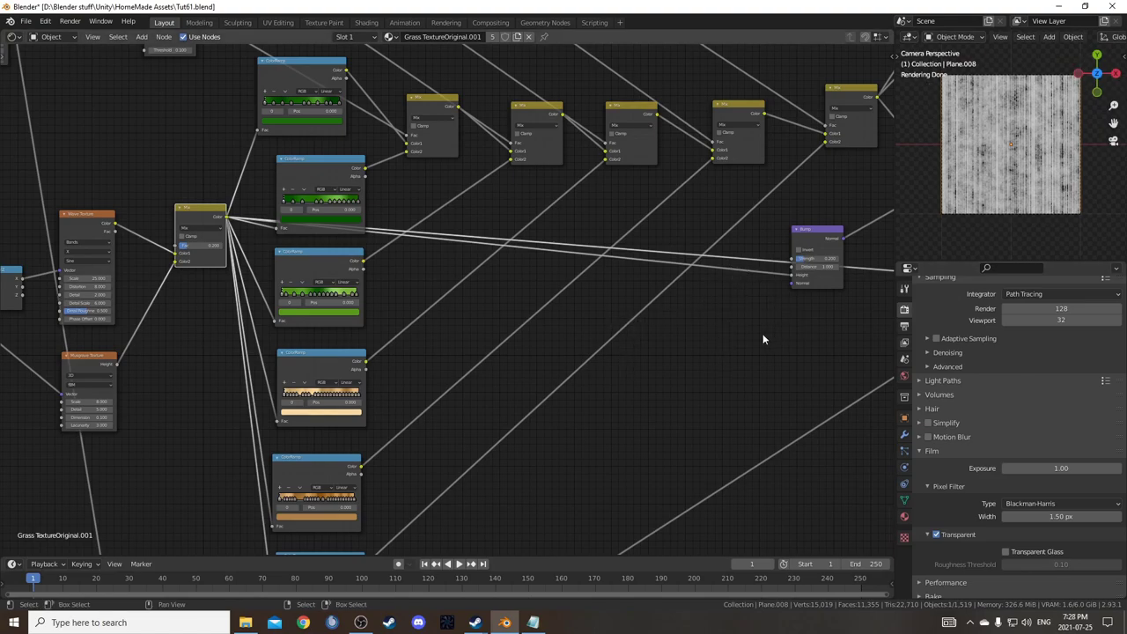
Bring the ImageGrass.png file from File Explorer into an empty area of the grass material's node graph.
{"action": "scroll", "coordinate": [609, 305], "scroll_direction": "down", "scroll_amount": 5}
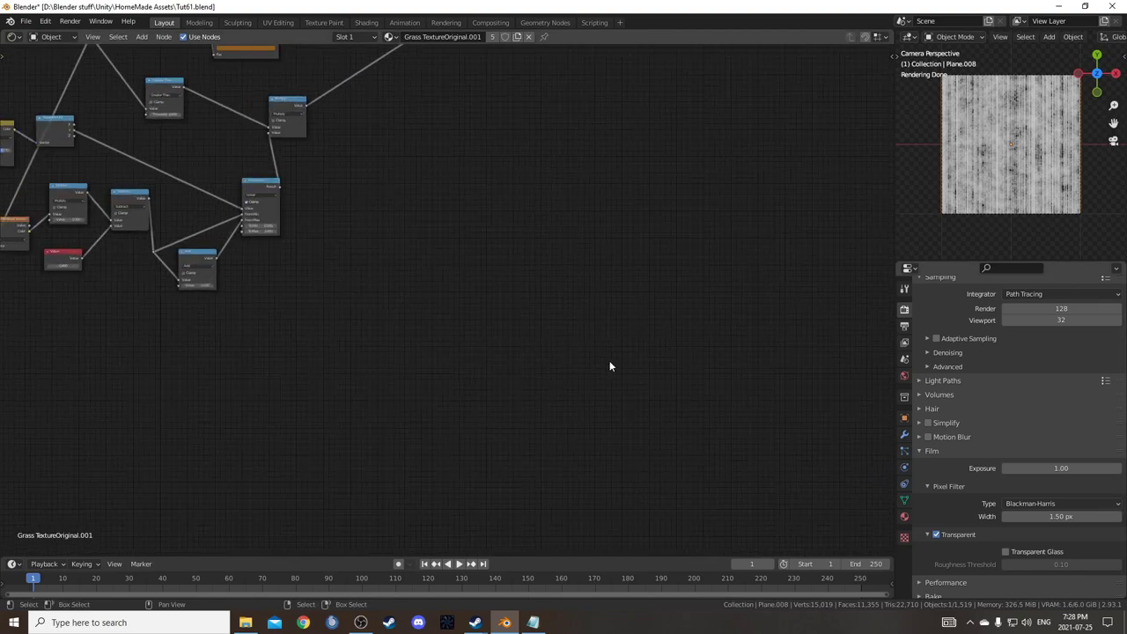
{"action": "key", "text": "alt+Tab"}
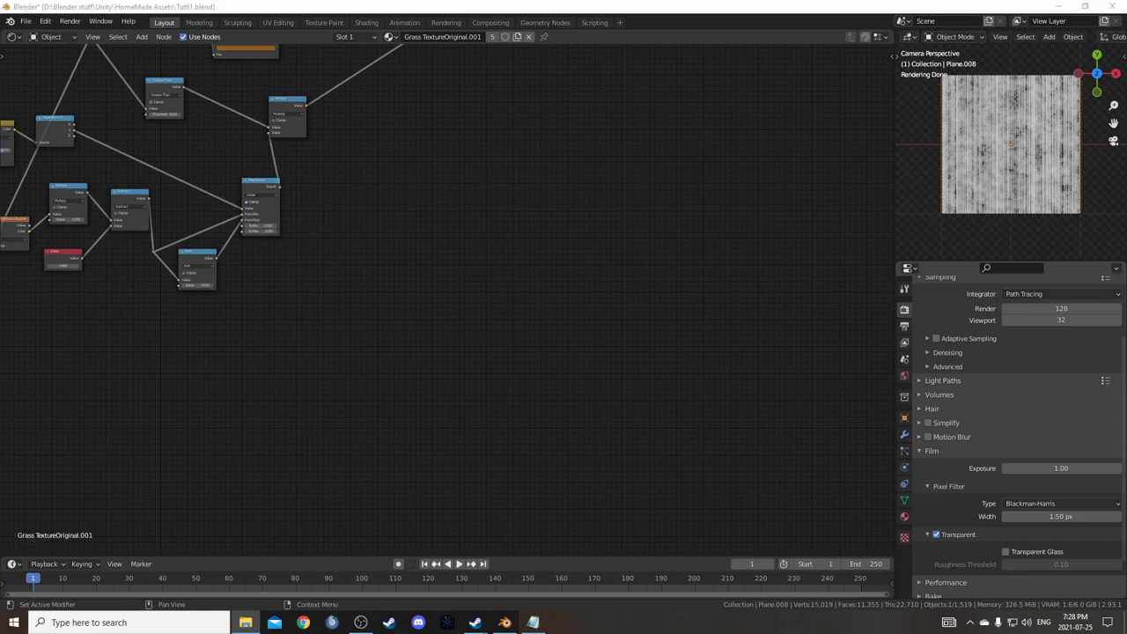
{"action": "left_click_drag", "start_coordinate": [489, 267], "coordinate": [518, 296]}
{"action": "scroll", "coordinate": [563, 336], "scroll_direction": "up", "scroll_amount": 5}
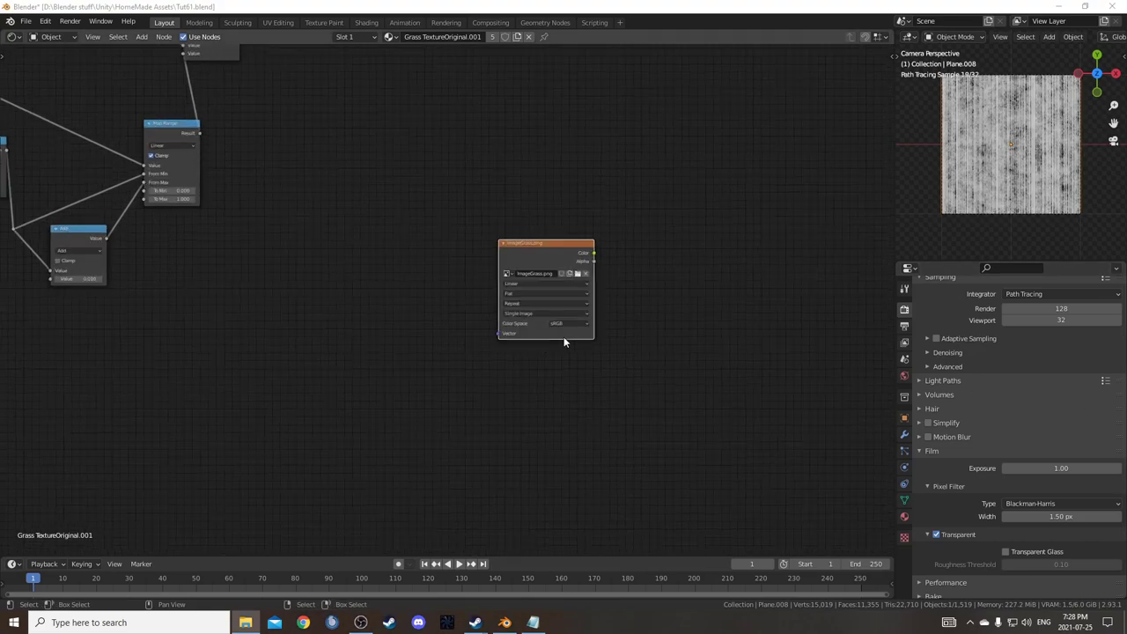
Preview the ImageGrass.png node's Color and Alpha outputs on the plane, ending on Color.
{"action": "left_click", "coordinate": [461, 198]}
{"action": "left_click", "coordinate": [479, 192], "text": "ctrl+shift"}
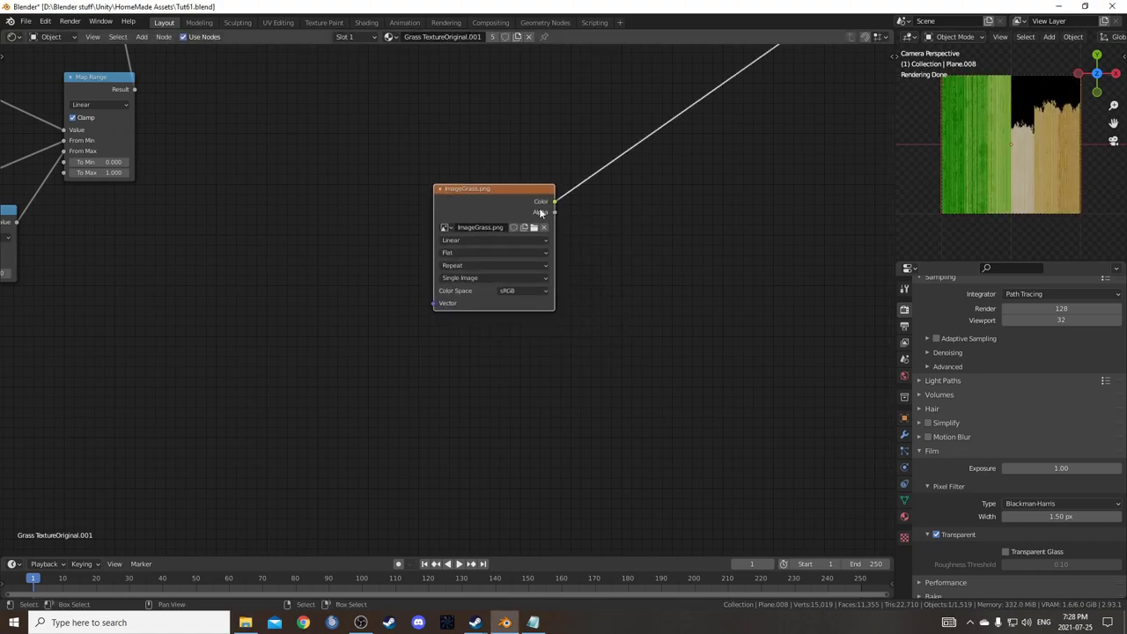
{"action": "left_click", "coordinate": [512, 201], "text": "ctrl+shift"}
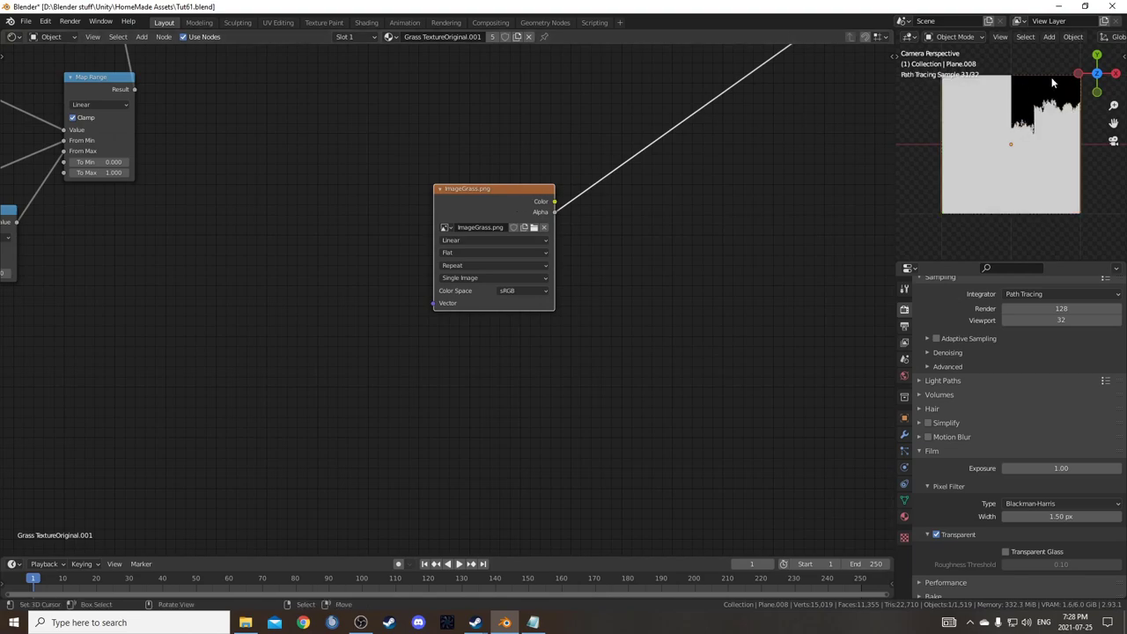
{"action": "left_click", "coordinate": [500, 200], "text": "ctrl+shift"}
Bring the ImageGrassBump.png file into the node graph below the ImageGrass.png node.
{"action": "middle_click_drag", "start_coordinate": [662, 306], "coordinate": [658, 297]}
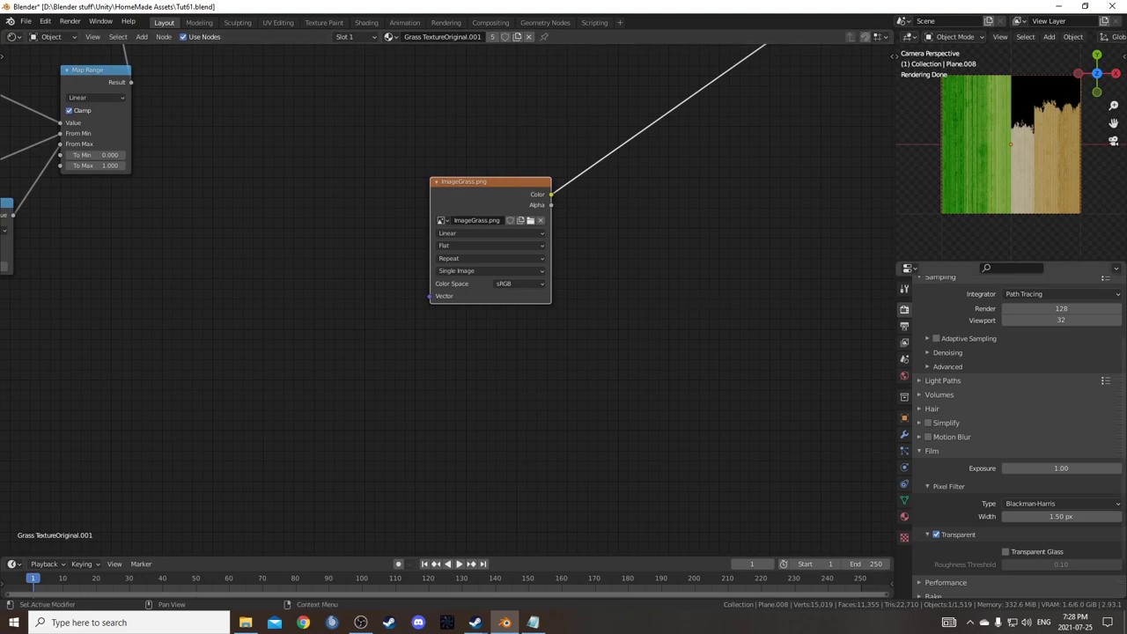
{"action": "left_click_drag", "start_coordinate": [1126, 433], "coordinate": [464, 370]}
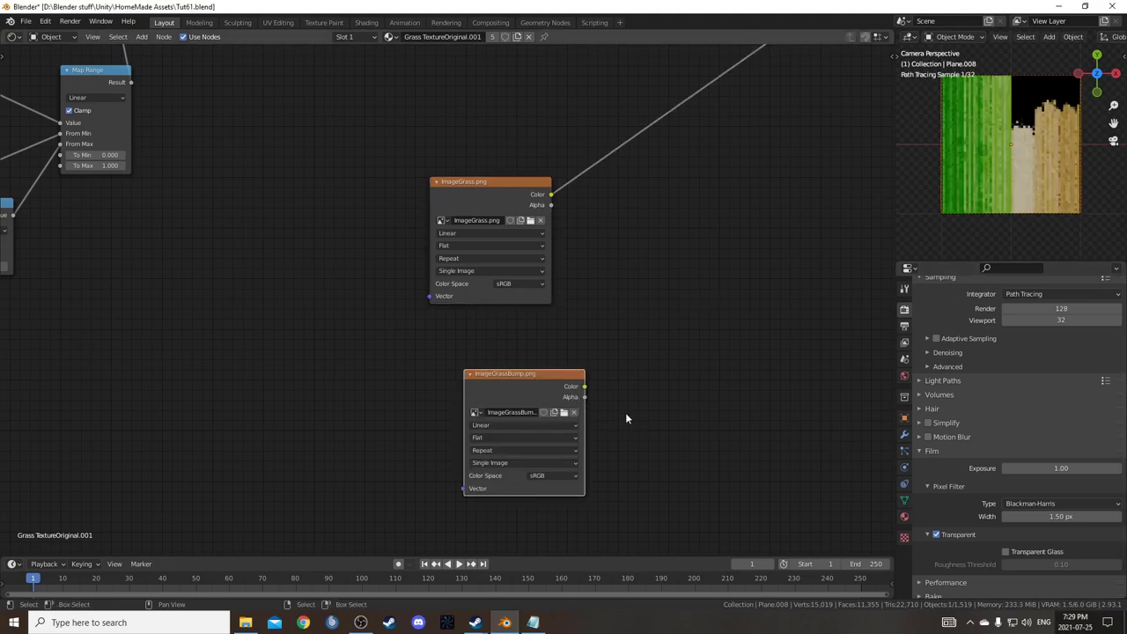
{"action": "scroll", "coordinate": [608, 411], "scroll_direction": "up", "scroll_amount": 1}
Add a Principled BSDF and connect ImageGrass.png's Color to Base Color and its Alpha to Alpha.
{"action": "middle_click_drag", "start_coordinate": [717, 388], "coordinate": [537, 327]}
{"action": "key", "text": "shift+a"}
{"action": "left_click", "coordinate": [537, 339]}
{"action": "type", "text": "prin"}
{"action": "key", "text": "Return"}
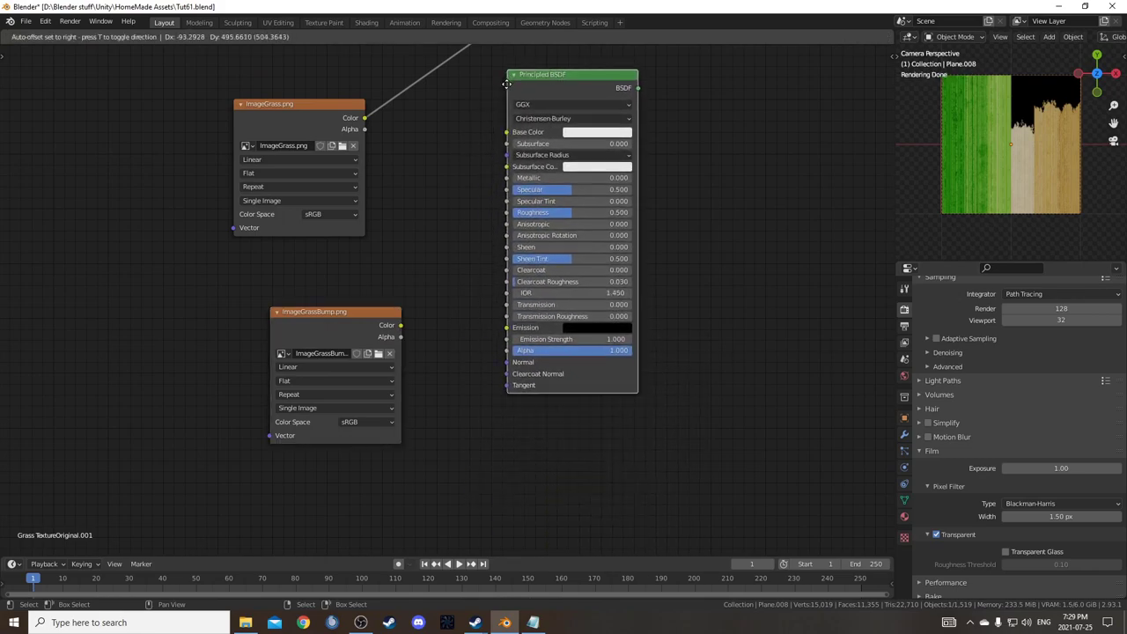
{"action": "left_click", "coordinate": [506, 83]}
{"action": "left_click_drag", "start_coordinate": [363, 118], "coordinate": [507, 132]}
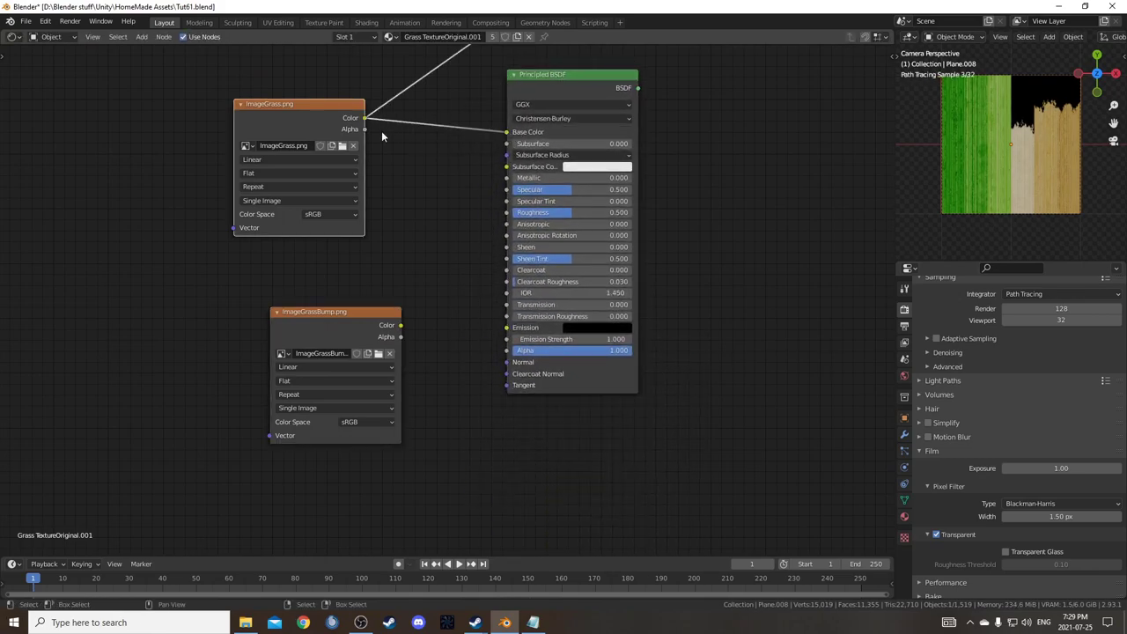
{"action": "left_click_drag", "start_coordinate": [365, 131], "coordinate": [513, 354]}
Move the ImageGrassBump.png node aside and add a Bump node between it and the new Principled BSDF.
{"action": "middle_click_drag", "start_coordinate": [571, 425], "coordinate": [692, 427]}
{"action": "left_click_drag", "start_coordinate": [443, 309], "coordinate": [362, 313]}
{"action": "key", "text": "shift+a"}
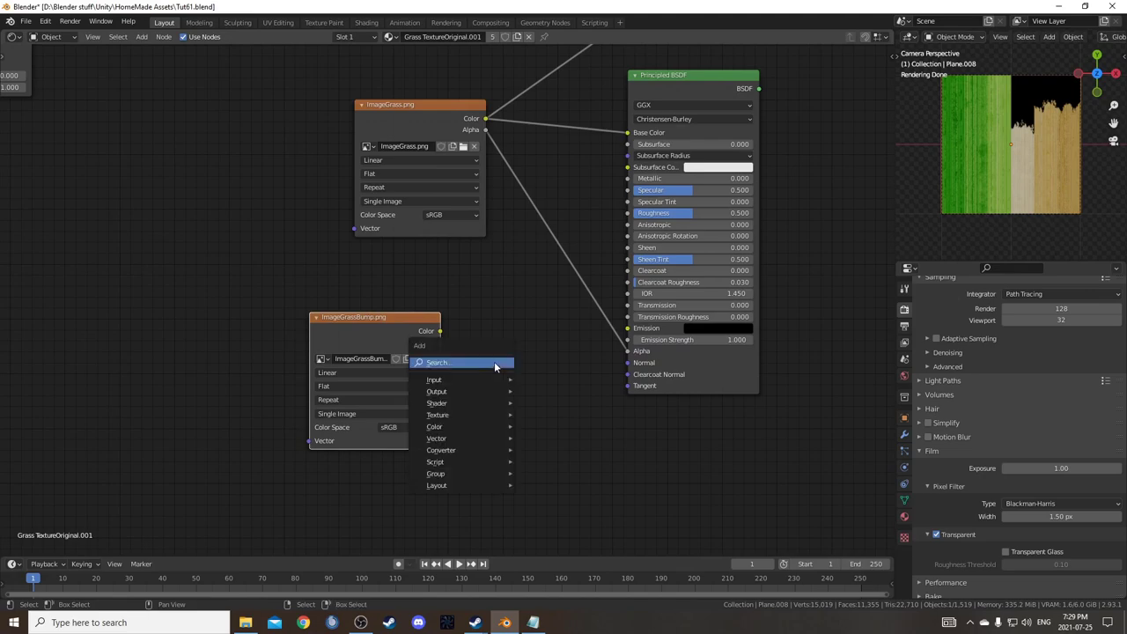
{"action": "left_click", "coordinate": [494, 361]}
{"action": "type", "text": "bump"}
{"action": "key", "text": "Return"}
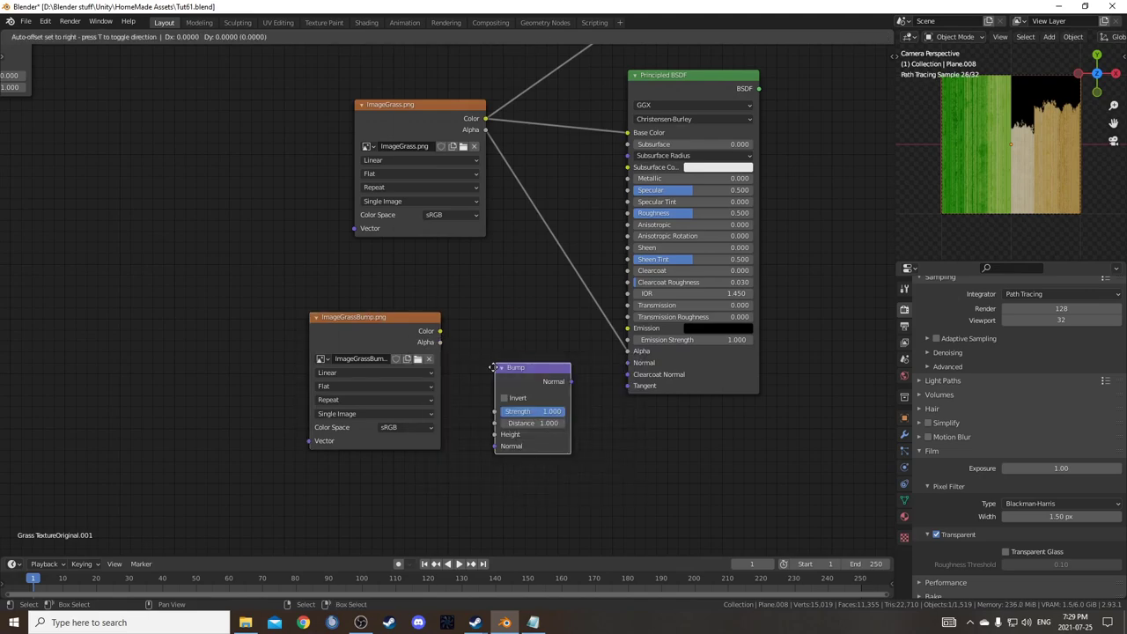
{"action": "left_click", "coordinate": [480, 349]}
Link ImageGrassBump.png's Color through the Bump node's Height to the Principled BSDF's Normal, with Bump strength 0.2.
{"action": "left_click_drag", "start_coordinate": [441, 331], "coordinate": [483, 412]}
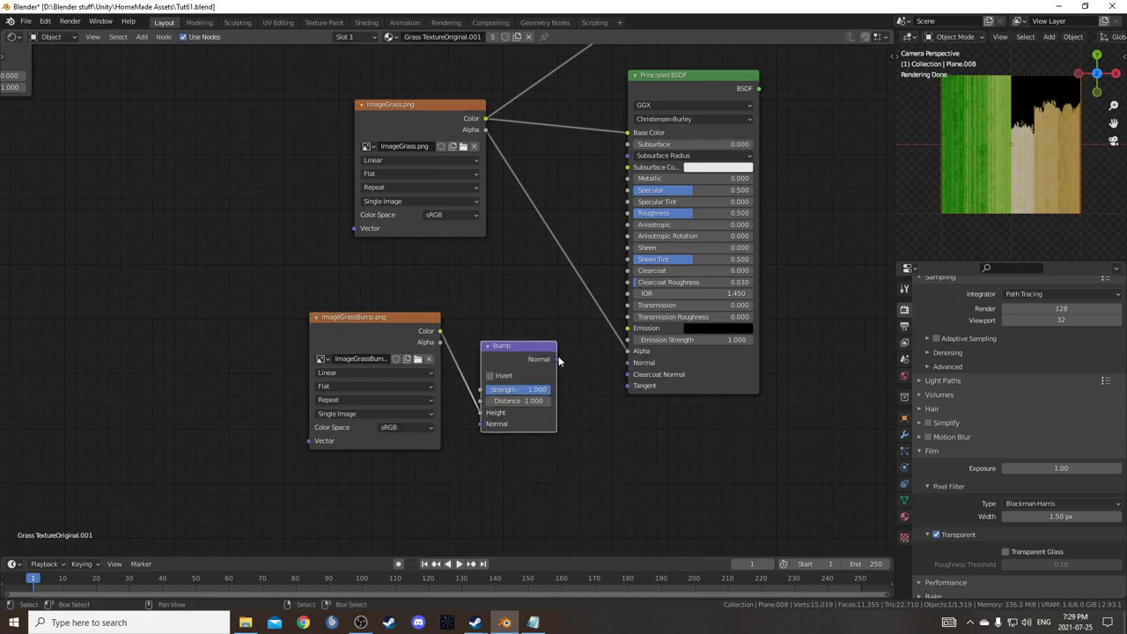
{"action": "left_click_drag", "start_coordinate": [558, 357], "coordinate": [629, 361]}
{"action": "left_click", "coordinate": [498, 389]}
{"action": "key", "text": "Return"}
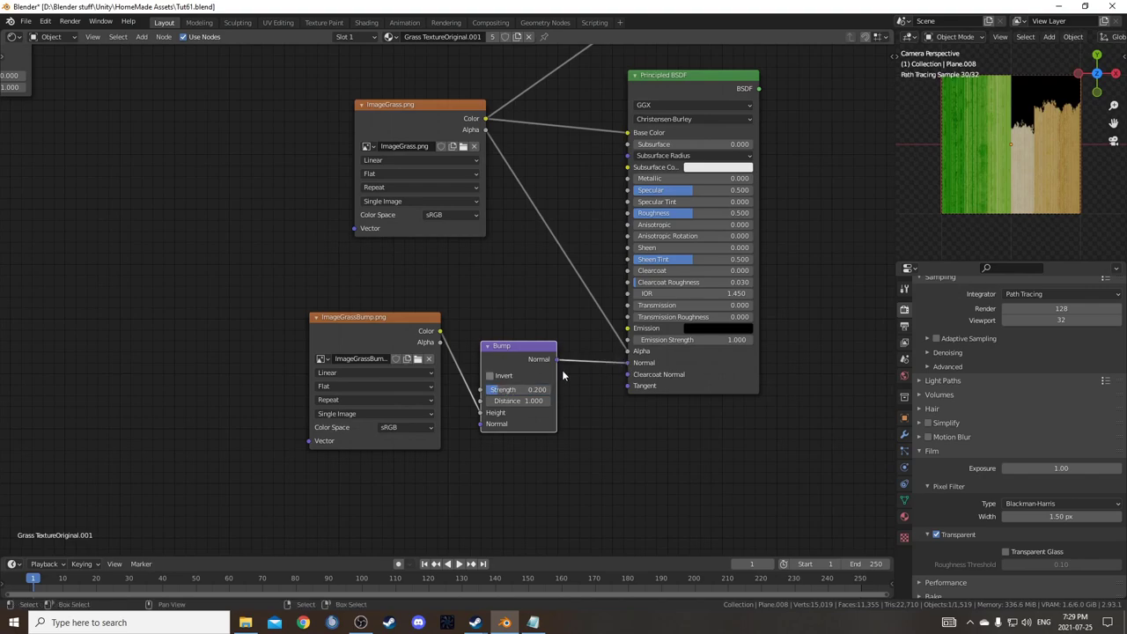
Output the new Principled BSDF on the plane and inspect the image-based grass material from an angled view.
{"action": "scroll", "coordinate": [554, 371], "scroll_direction": "down", "scroll_amount": 2}
{"action": "left_click", "coordinate": [561, 215], "text": "ctrl+shift"}
{"action": "middle_click_drag", "start_coordinate": [955, 172], "coordinate": [1047, 200]}
{"action": "scroll", "coordinate": [1003, 132], "scroll_direction": "up", "scroll_amount": 5}
{"action": "scroll", "coordinate": [986, 176], "scroll_direction": "down", "scroll_amount": 6}
{"action": "scroll", "coordinate": [1040, 206], "scroll_direction": "up", "scroll_amount": 4}
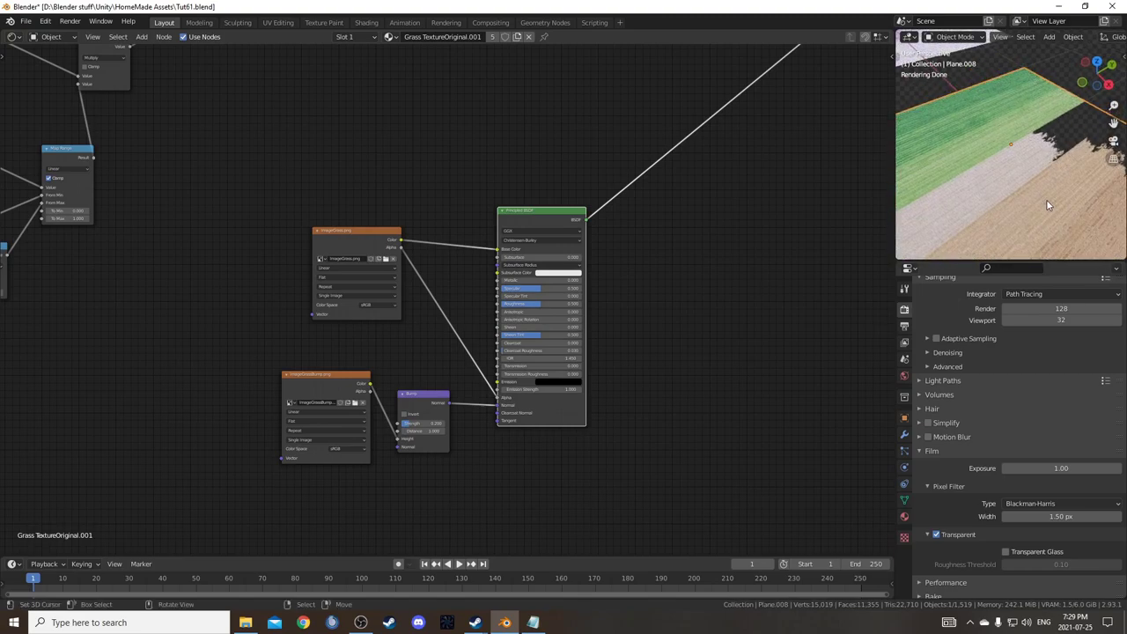
{"action": "scroll", "coordinate": [1047, 202], "scroll_direction": "down", "scroll_amount": 2}
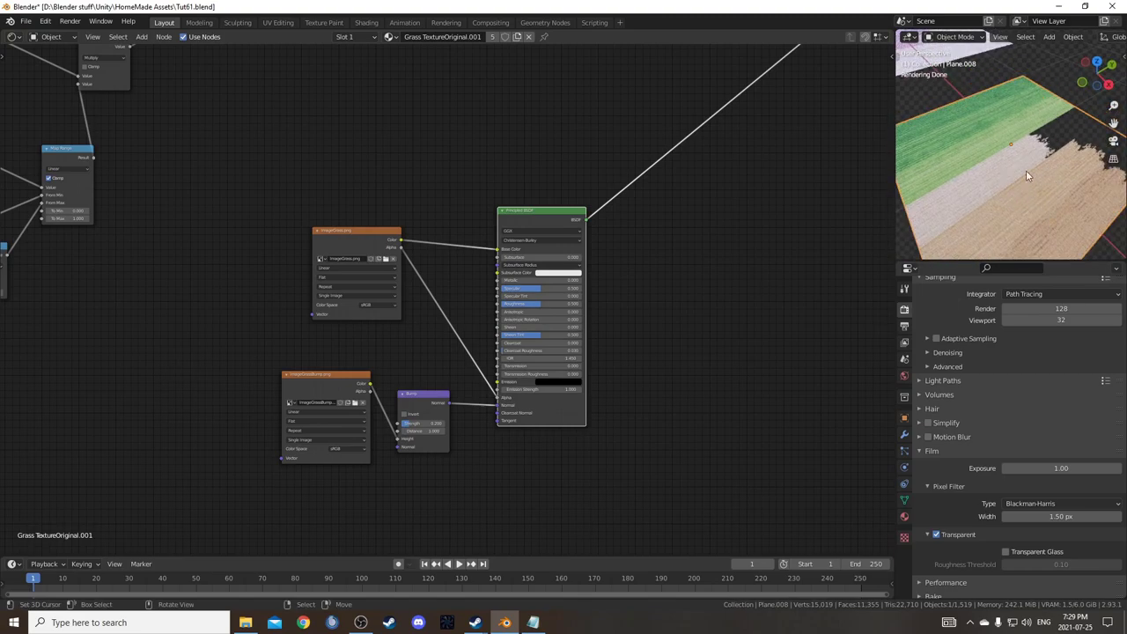